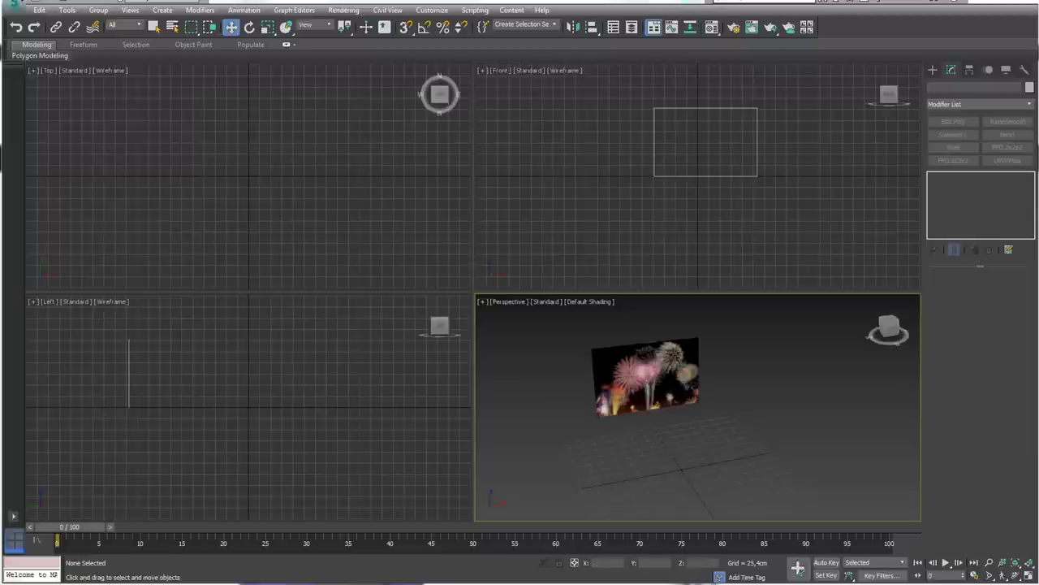
- View fogos (3).jpg from the fireworks references folder in Windows Photo Viewer
click(96, 578)
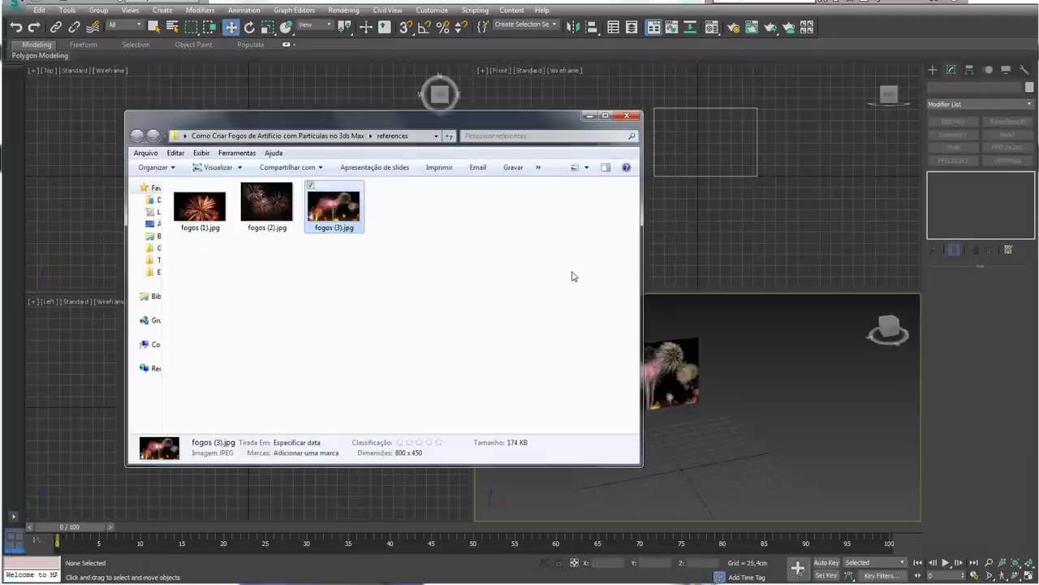
double_click(337, 205)
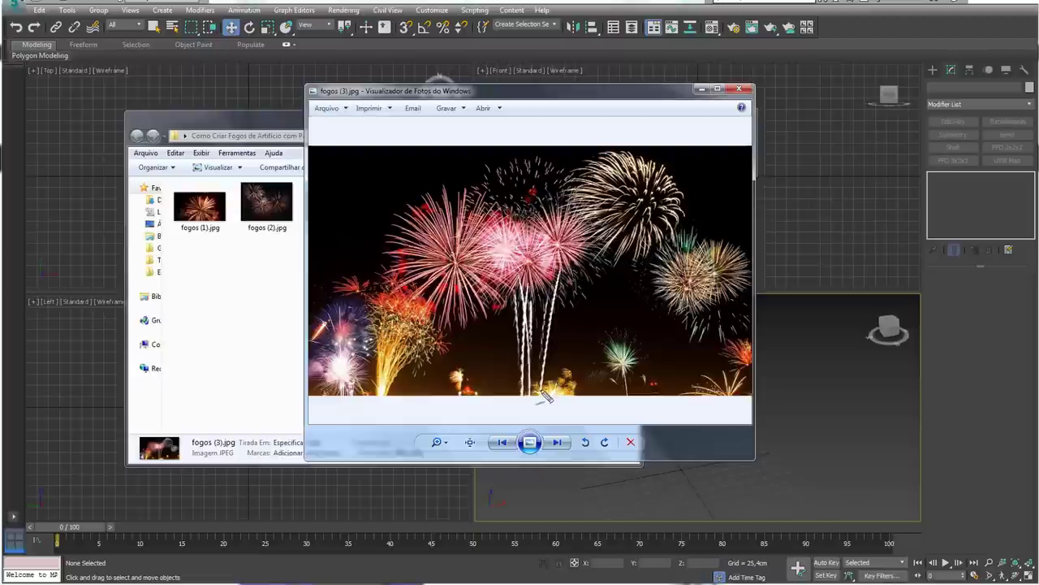
drag(538, 399, 568, 243)
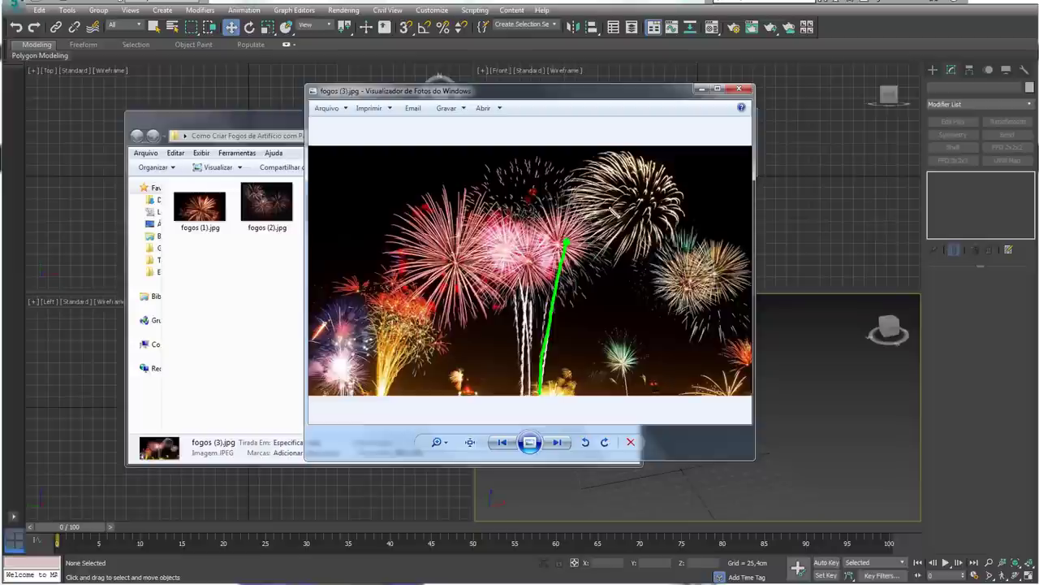
drag(566, 241, 505, 213)
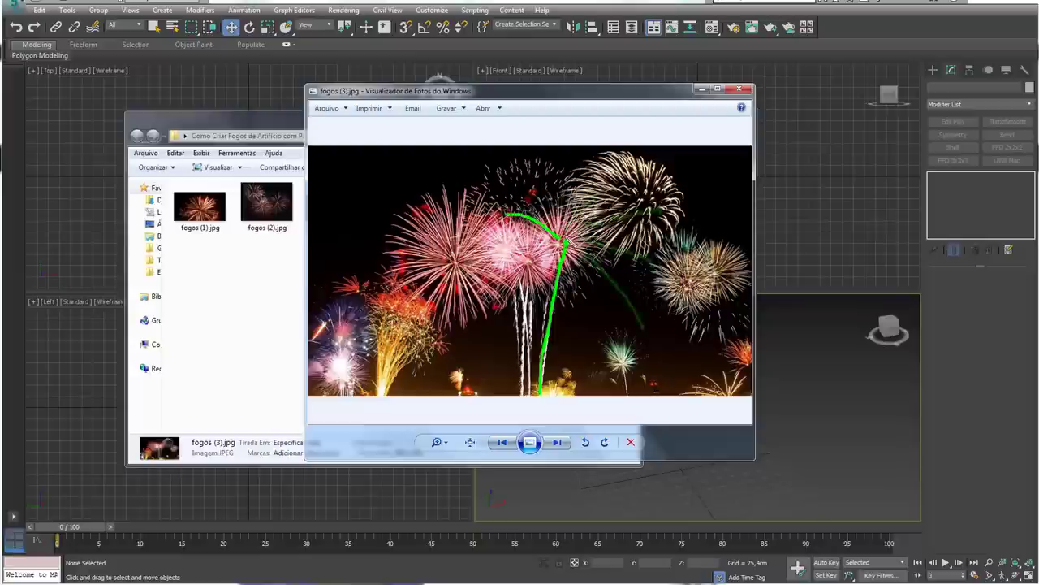
drag(565, 244, 644, 328)
drag(569, 242, 601, 192)
mouse_move(568, 241)
mouse_down()
mouse_move(662, 211)
mouse_move(653, 264)
mouse_up()
mouse_move(573, 247)
mouse_down()
mouse_move(591, 306)
mouse_move(517, 278)
mouse_up()
drag(562, 244, 505, 243)
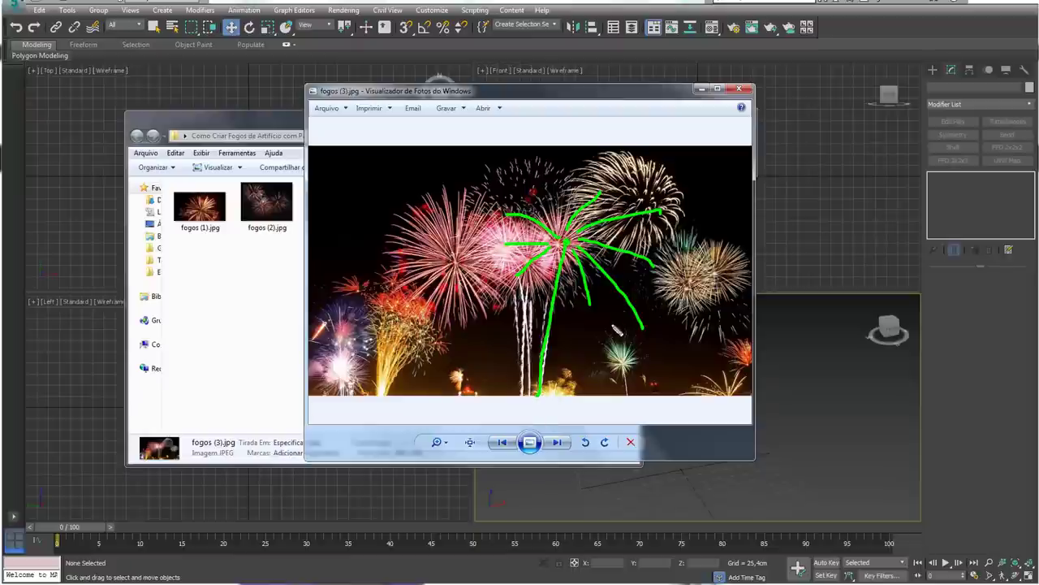
key(Escape)
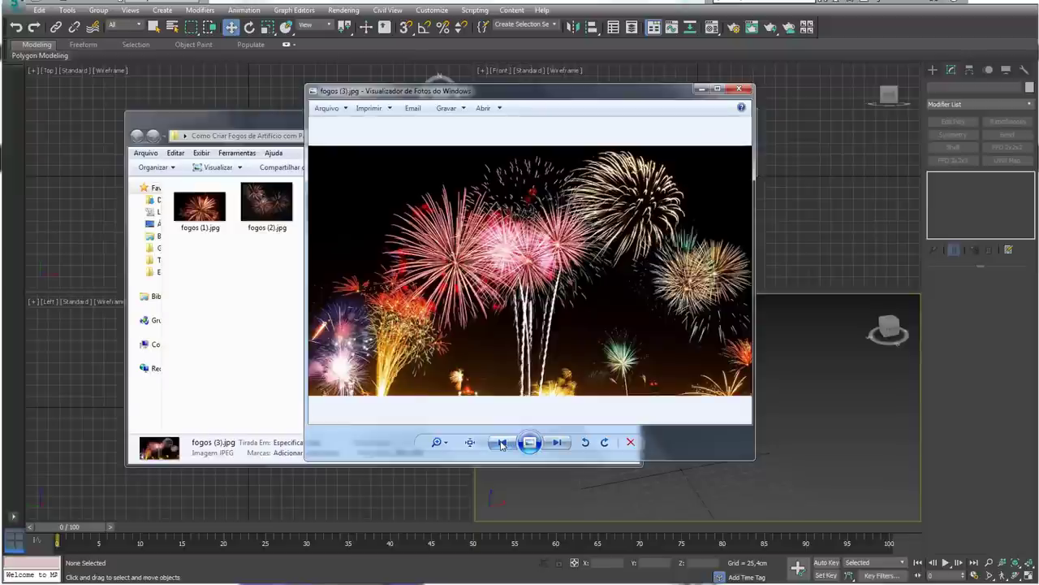
click(503, 443)
click(502, 443)
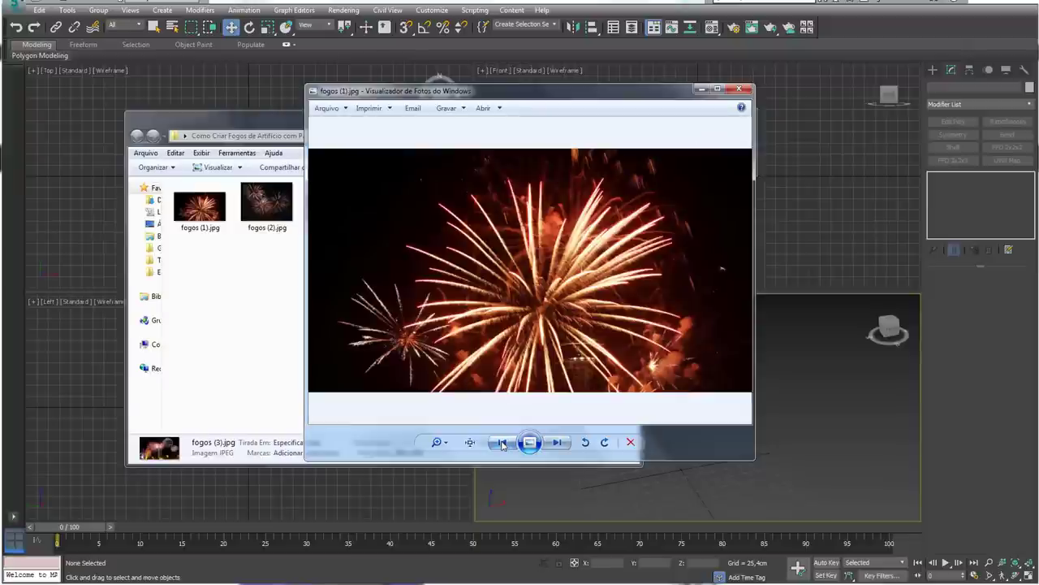
click(503, 443)
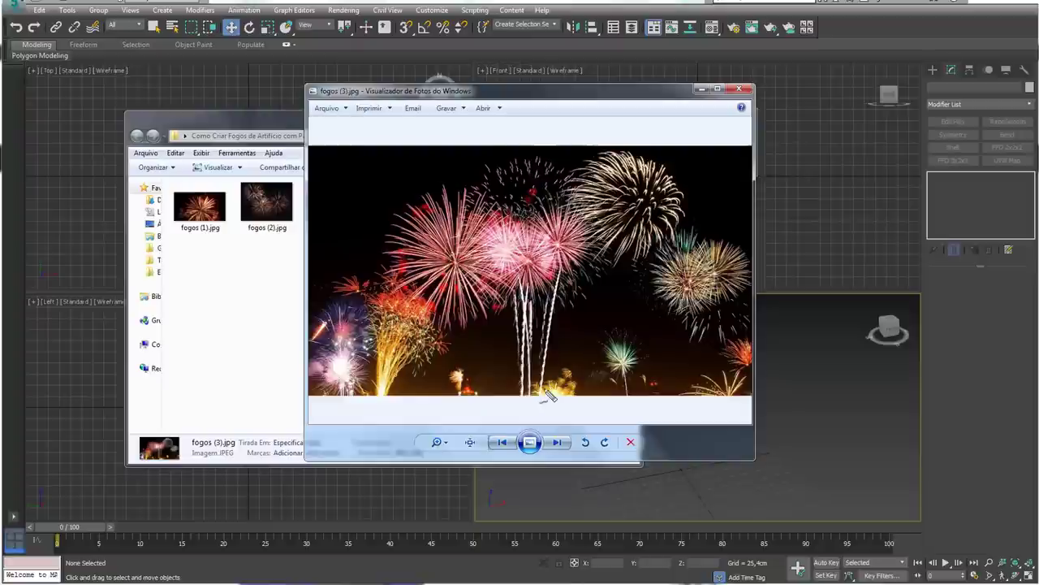
- Sketch the rocket's rising trail and arcing star streaks on the photo, then clear the sketch
mouse_move(541, 393)
mouse_down()
mouse_move(566, 277)
mouse_move(554, 348)
mouse_move(552, 323)
mouse_up()
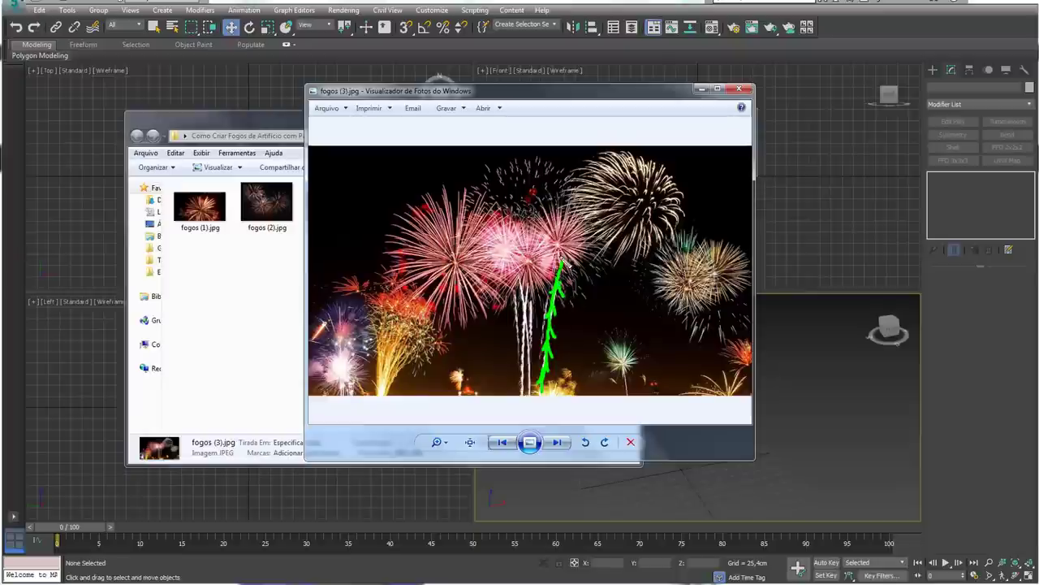
drag(560, 262, 562, 245)
drag(562, 244, 463, 235)
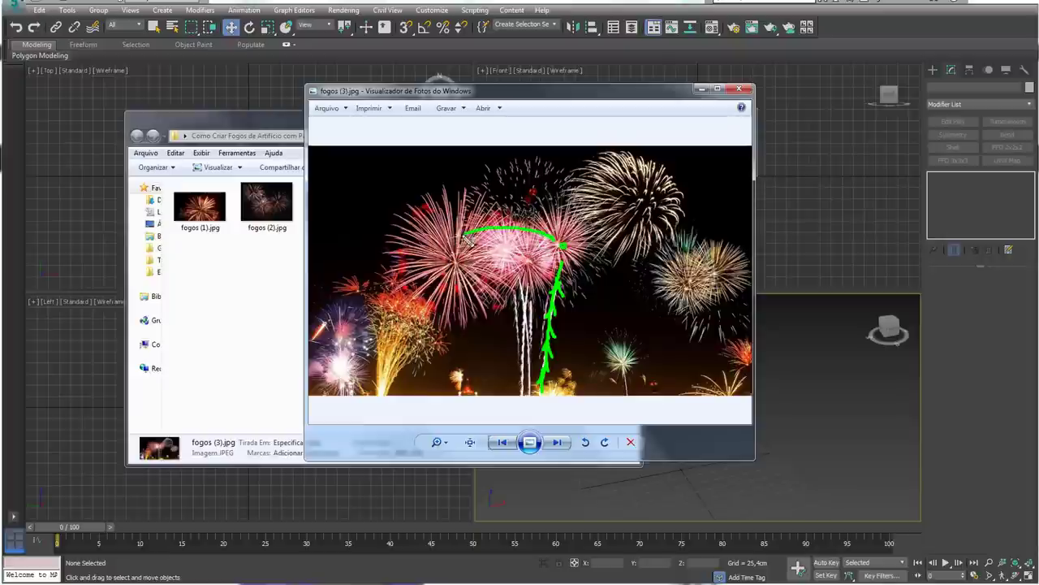
drag(556, 226, 480, 191)
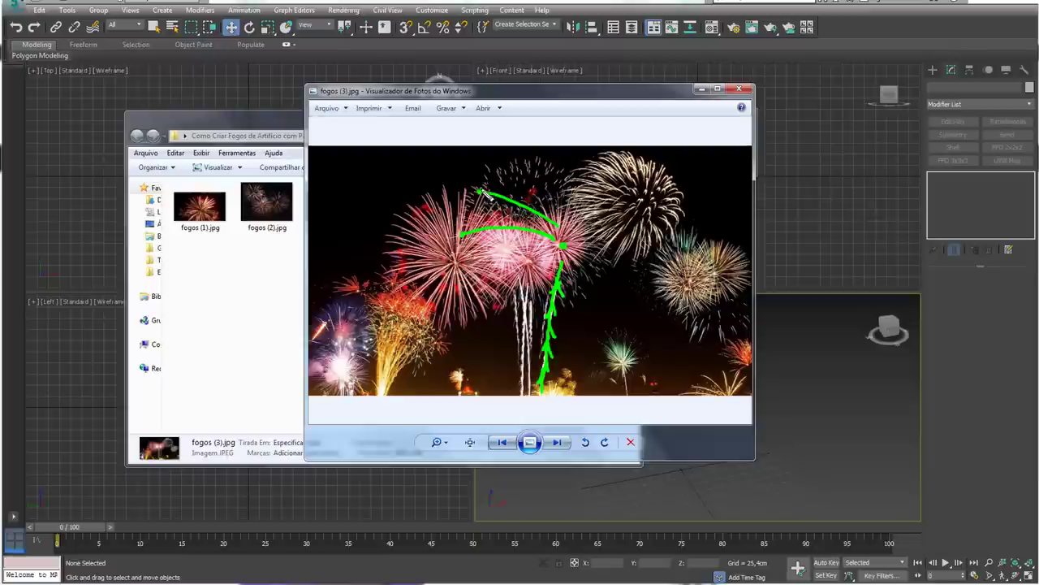
drag(562, 204, 551, 205)
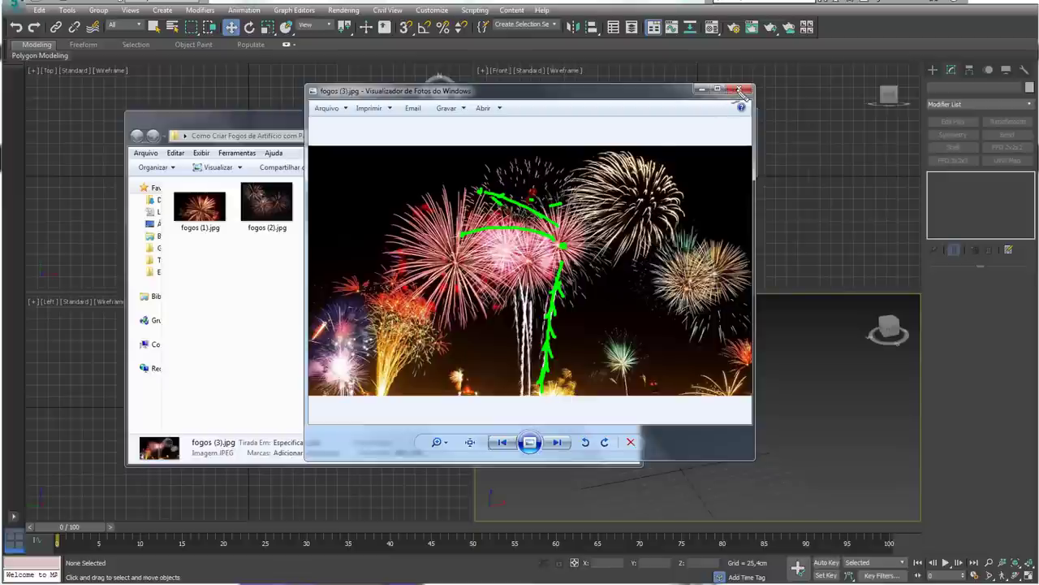
key(Escape)
- Close the photo viewer and Explorer, then maximize and orbit the Perspective view
click(700, 90)
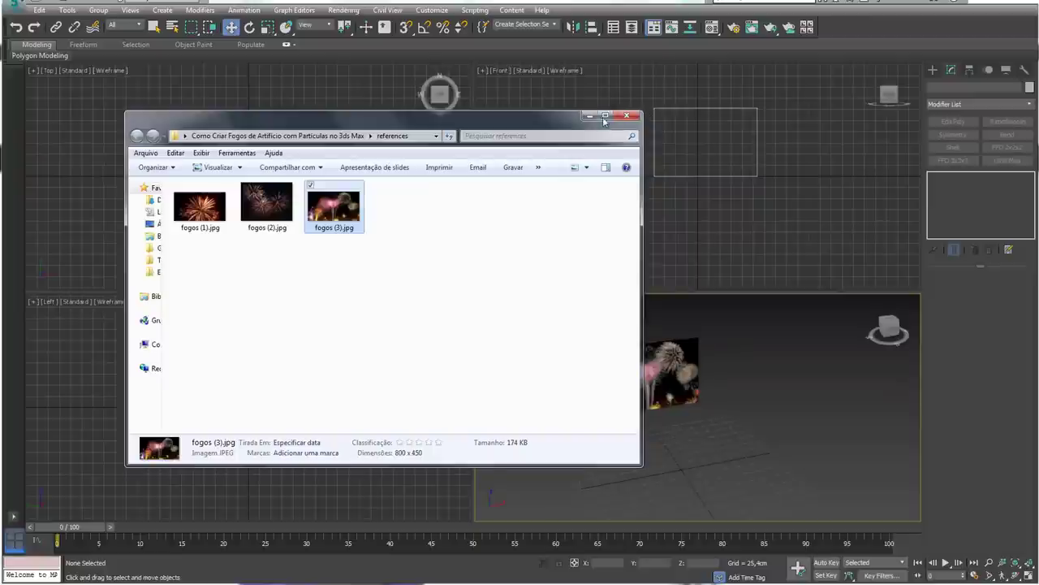
click(597, 118)
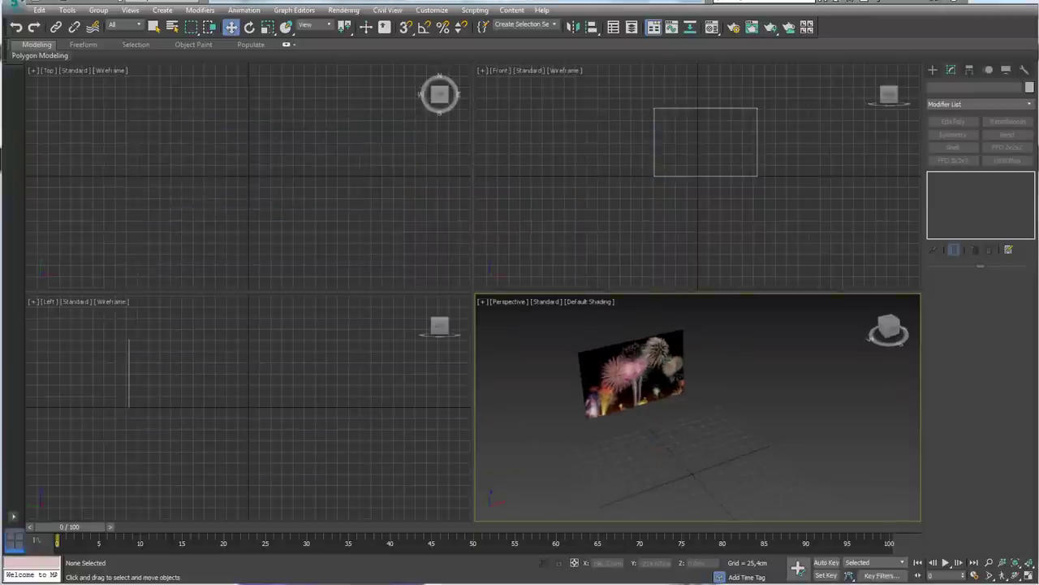
click(1029, 574)
scroll(645, 325, down, 5)
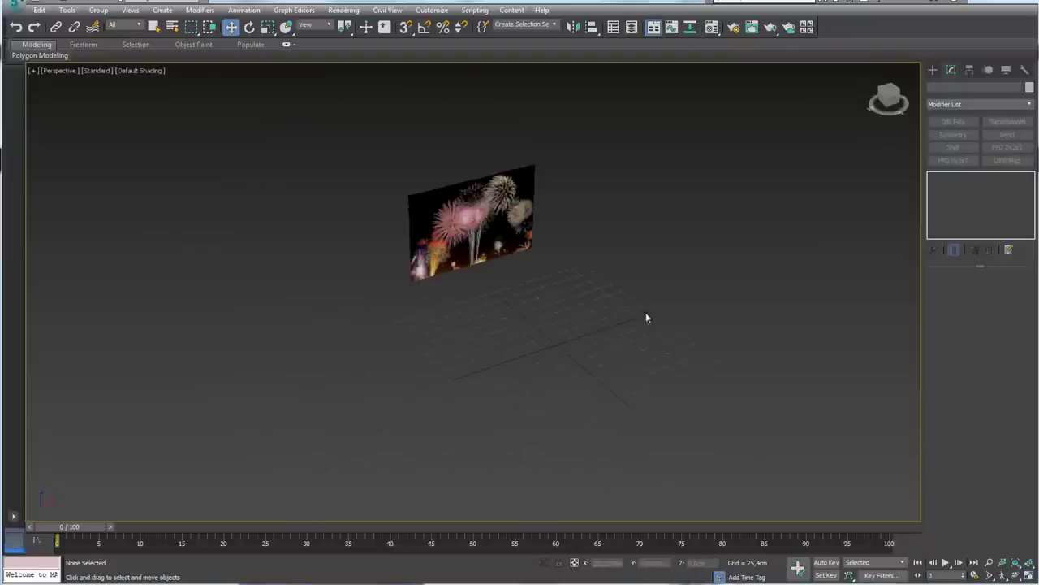
alt+middle_drag(647, 318, 559, 312)
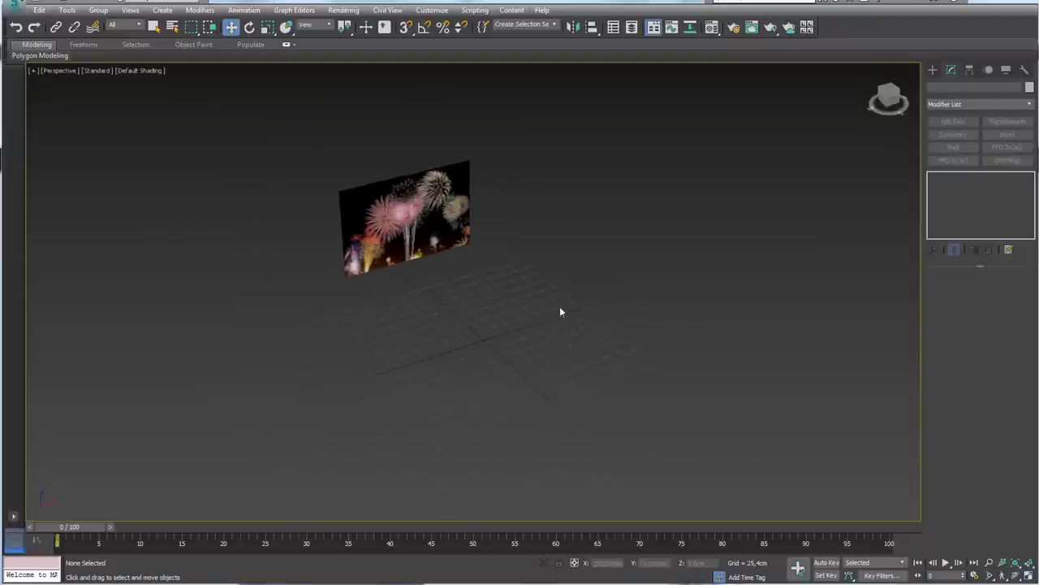
- Arm PF Source creation from the Create panel's Particle Systems category
click(933, 71)
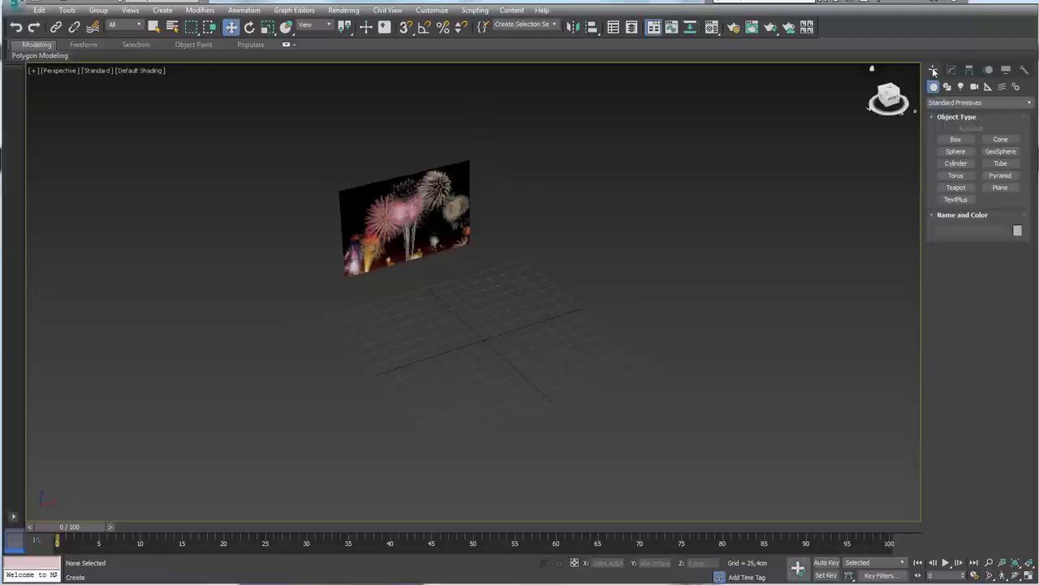
click(952, 103)
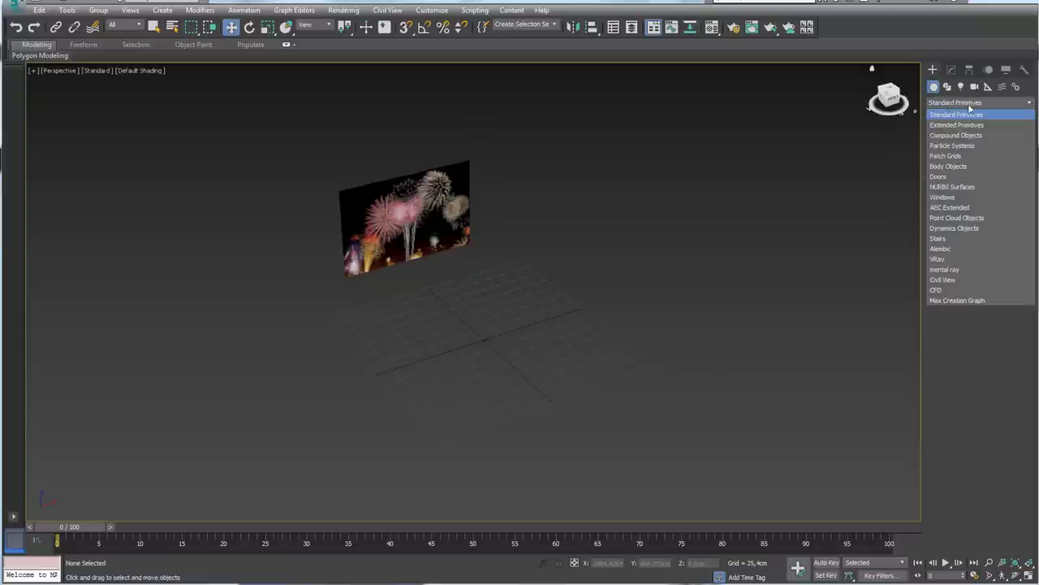
click(951, 146)
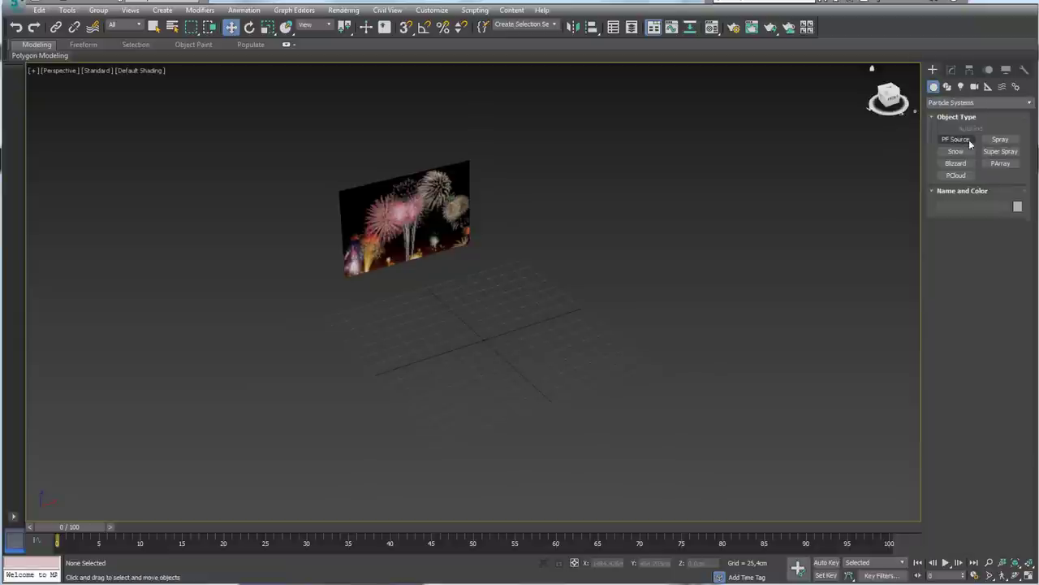
click(954, 139)
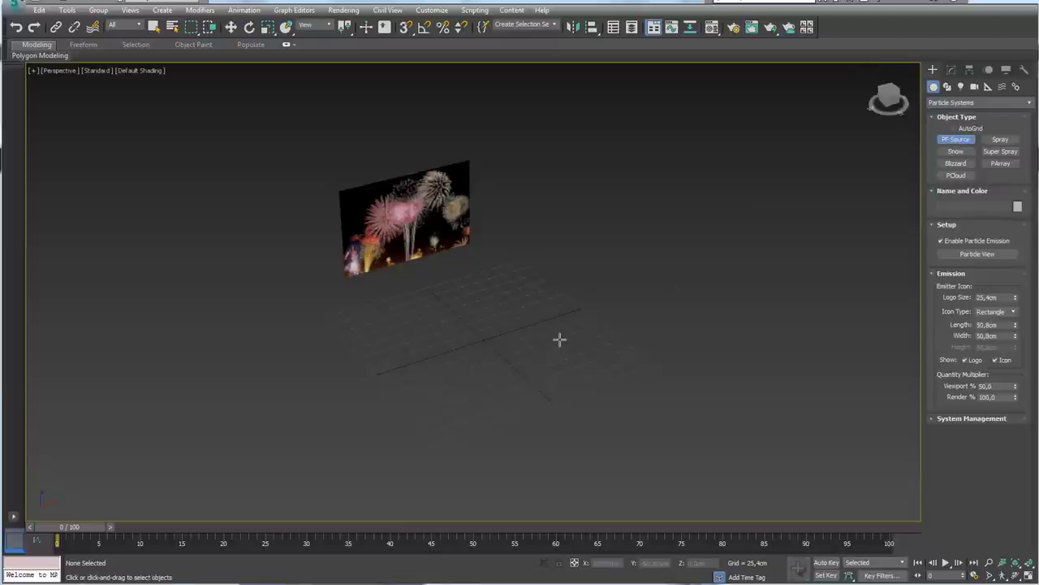
- Create PF Source 001 at the grid centre and scrub to frame 21 to see particles
drag(488, 344, 532, 347)
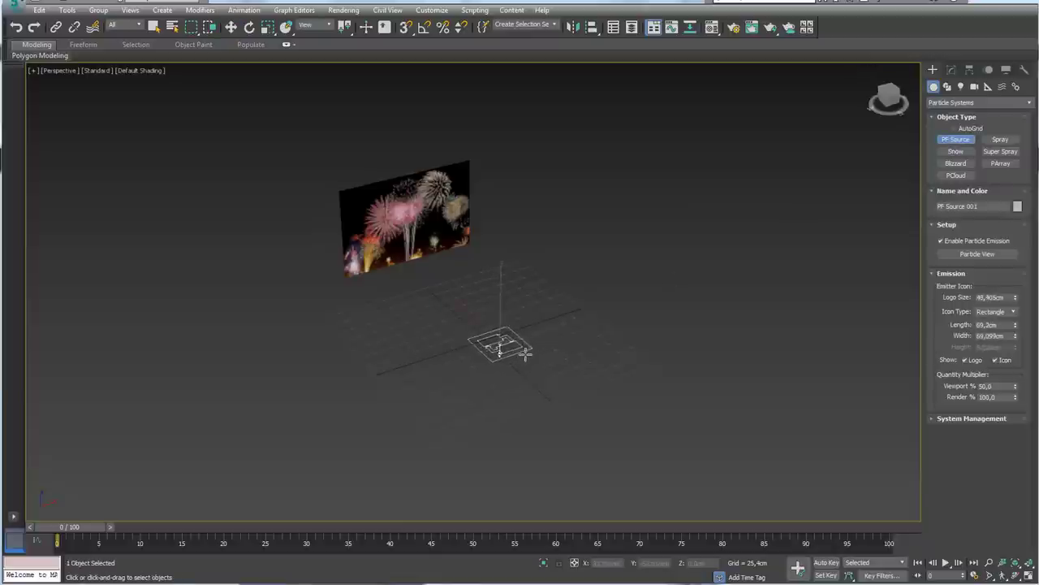
middle_drag(527, 351, 492, 262)
middle_drag(530, 334, 475, 346)
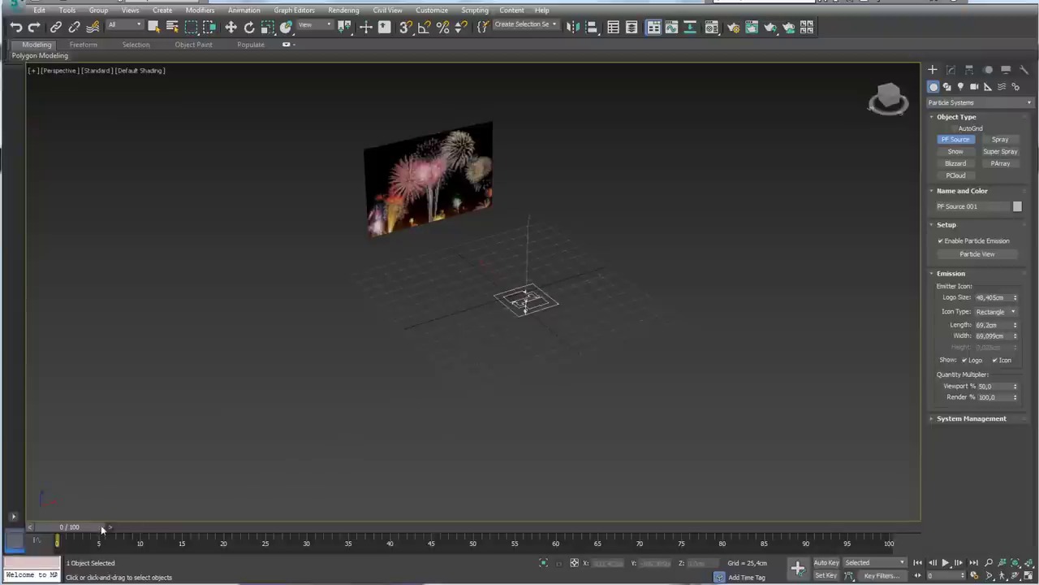
mouse_move(68, 530)
mouse_down()
mouse_move(349, 536)
mouse_move(218, 537)
mouse_move(232, 537)
mouse_up()
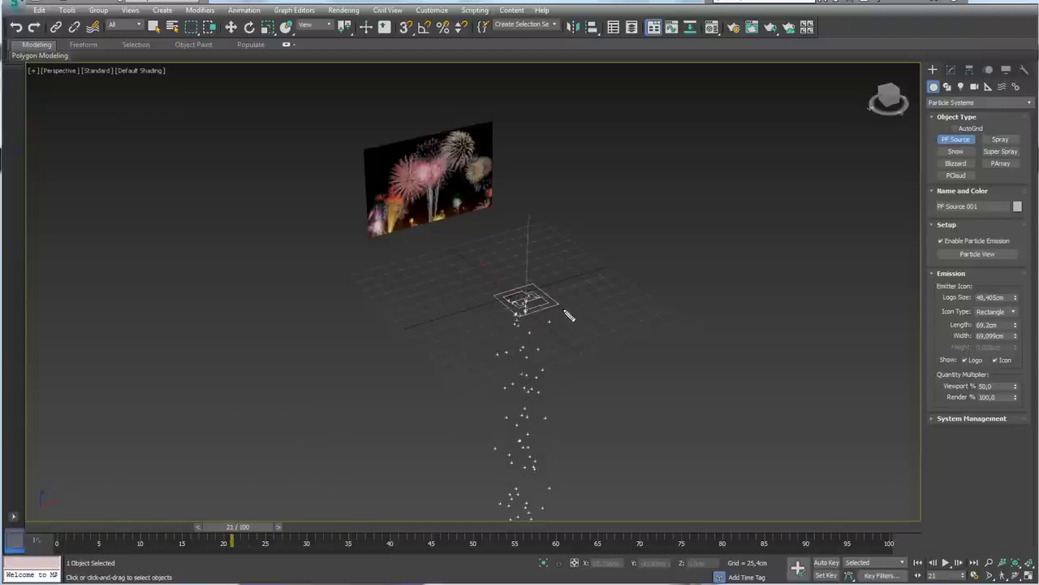
alt+middle_drag(643, 401, 653, 412)
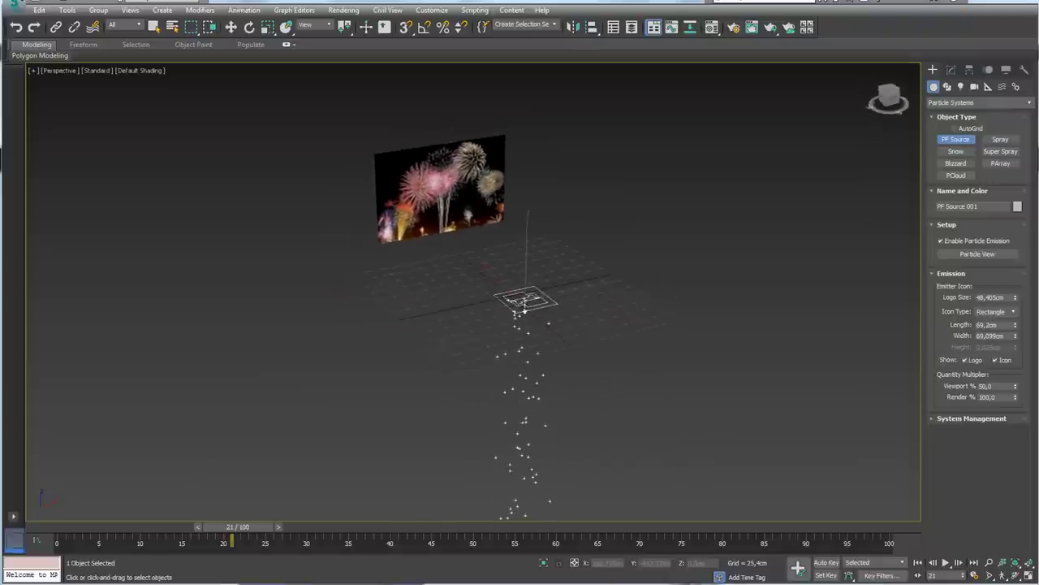
- Open Particle View from the PF Source Setup rollout
drag(954, 264, 999, 265)
click(977, 254)
mouse_move(578, 286)
middle_down()
mouse_move(822, 276)
mouse_move(815, 257)
middle_up()
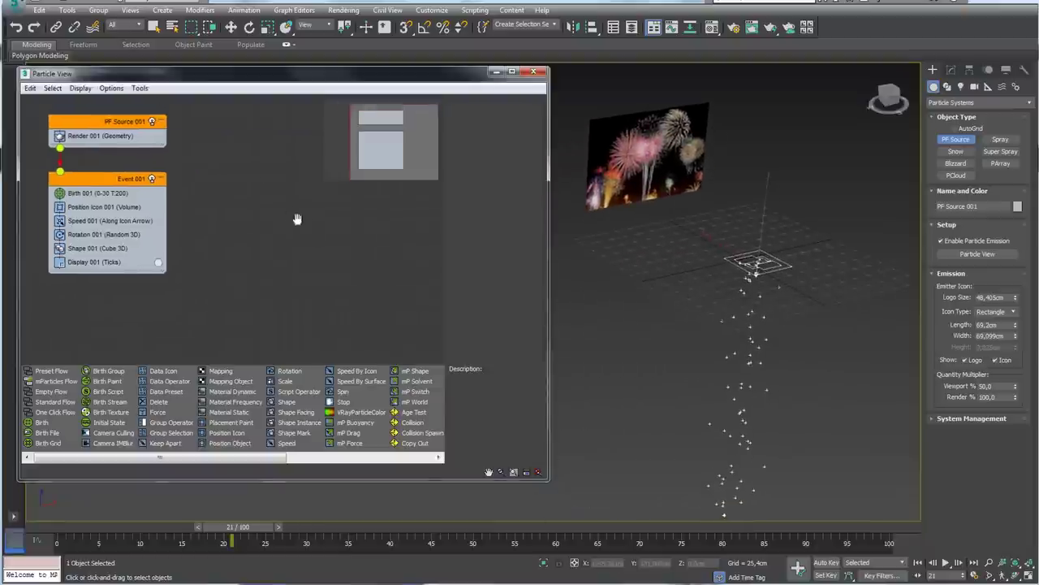
- Recentre the Particle View graph, move the PF Source 001 node and point out Birth 001
middle_drag(297, 220, 320, 249)
mouse_move(154, 174)
mouse_down()
mouse_move(150, 147)
mouse_move(171, 174)
mouse_up()
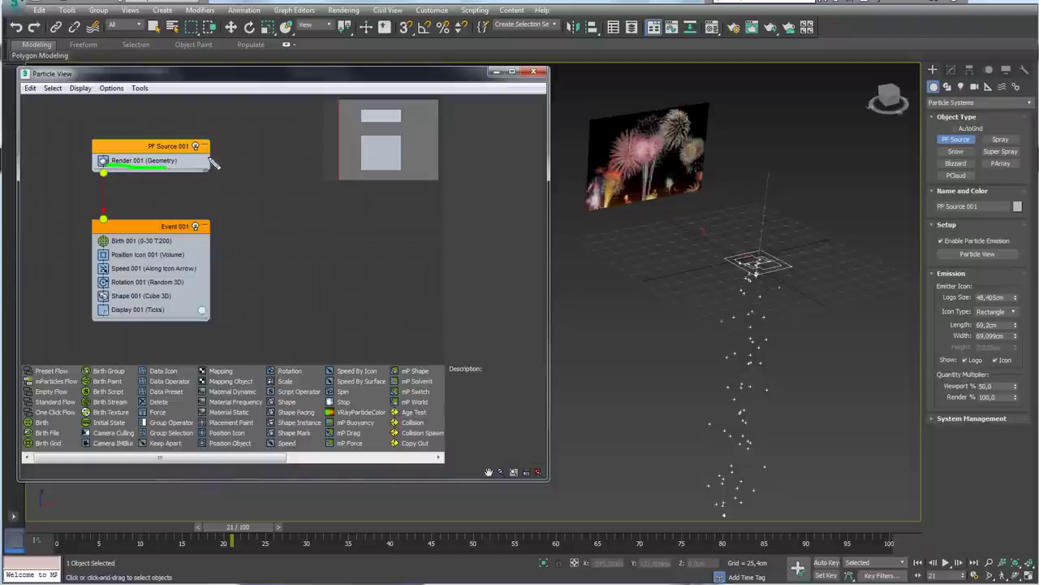
mouse_move(761, 228)
mouse_down()
mouse_move(817, 313)
mouse_move(730, 235)
mouse_up()
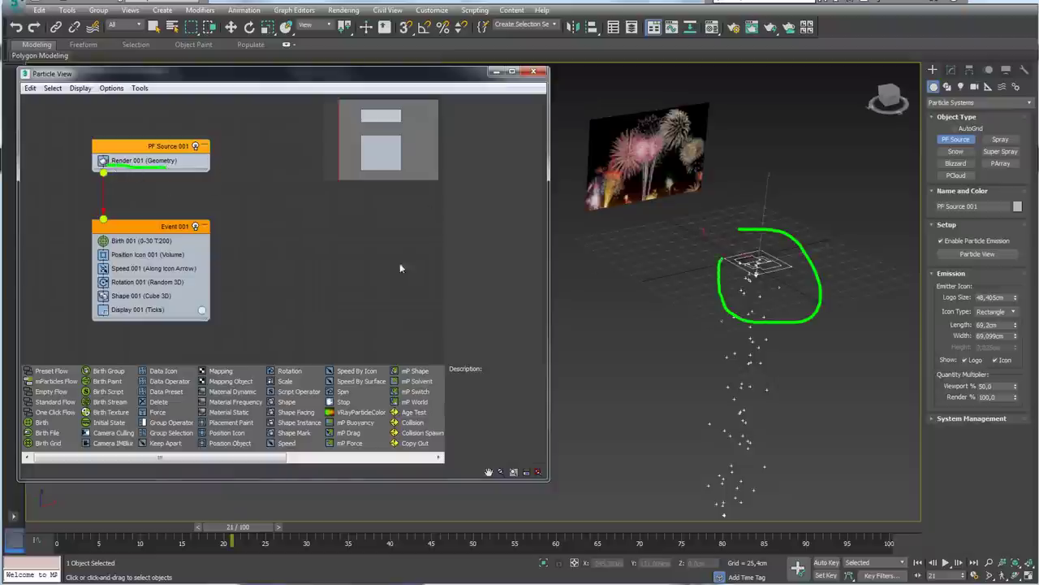
key(Escape)
drag(113, 245, 170, 244)
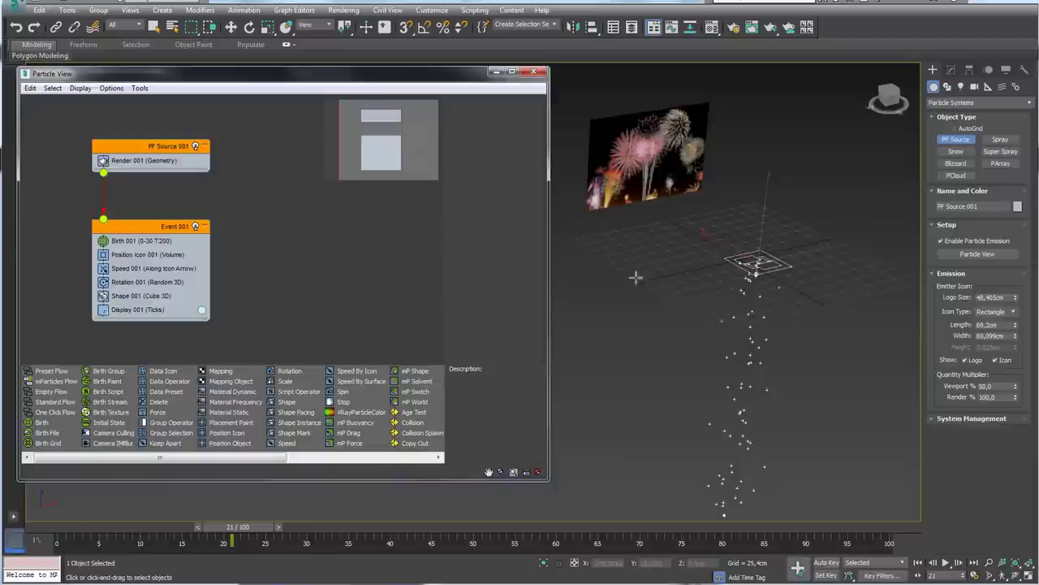
- Orbit to a flatter view of the emitter and sketch the upward particle direction
middle_drag(719, 289, 699, 267)
mouse_move(749, 301)
alt+middle_down()
mouse_move(752, 349)
mouse_move(713, 391)
alt+middle_up()
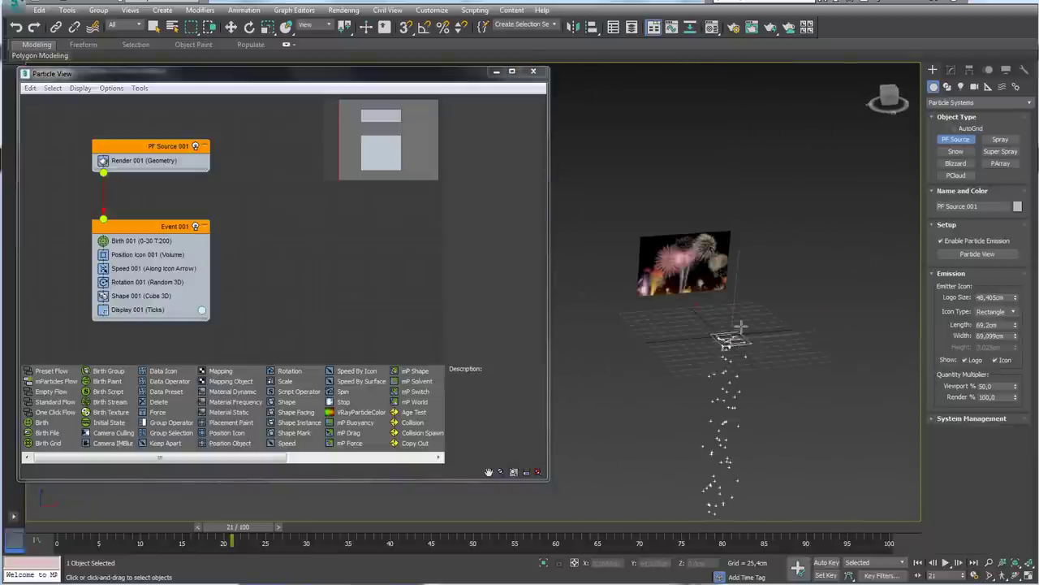
drag(718, 369, 725, 219)
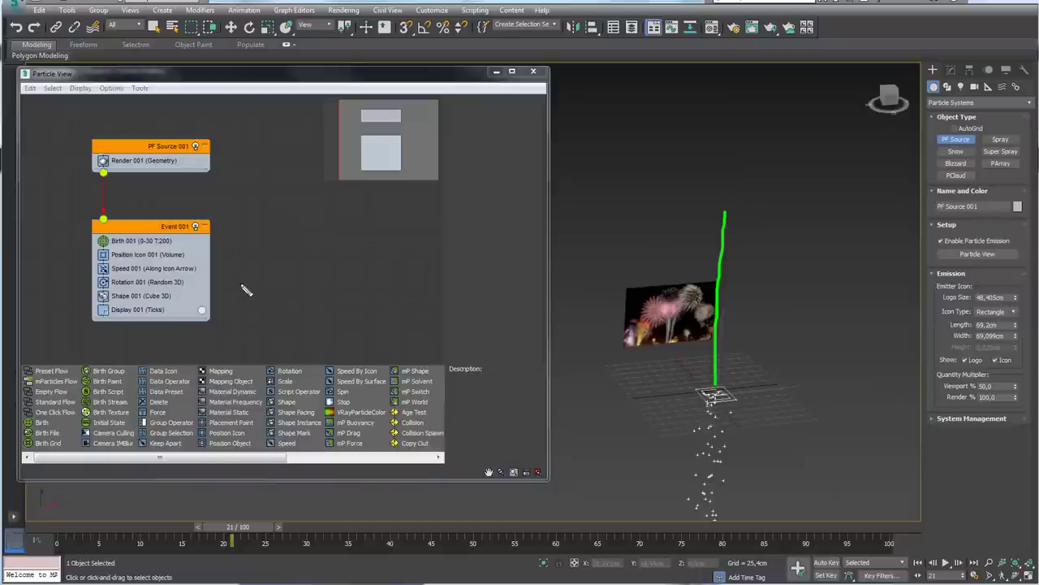
click(126, 271)
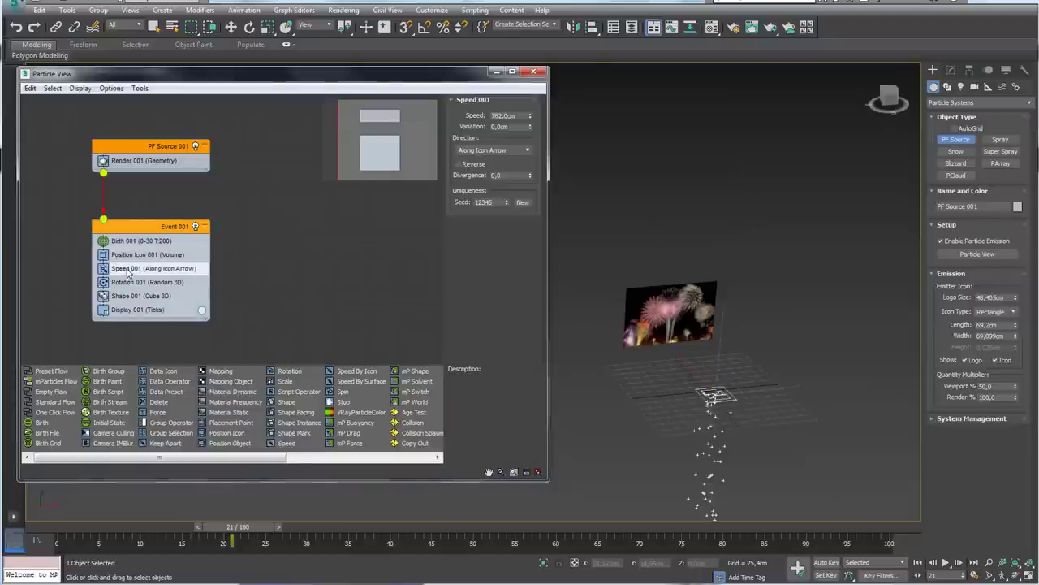
click(458, 164)
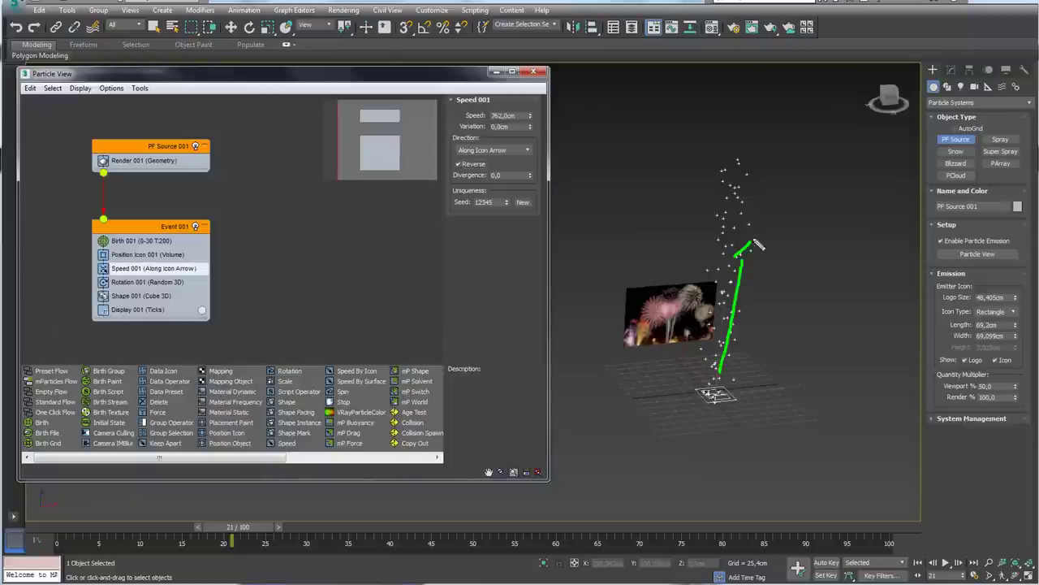
mouse_move(247, 536)
mouse_down()
mouse_move(457, 541)
mouse_move(102, 549)
mouse_move(348, 542)
mouse_move(182, 543)
mouse_up()
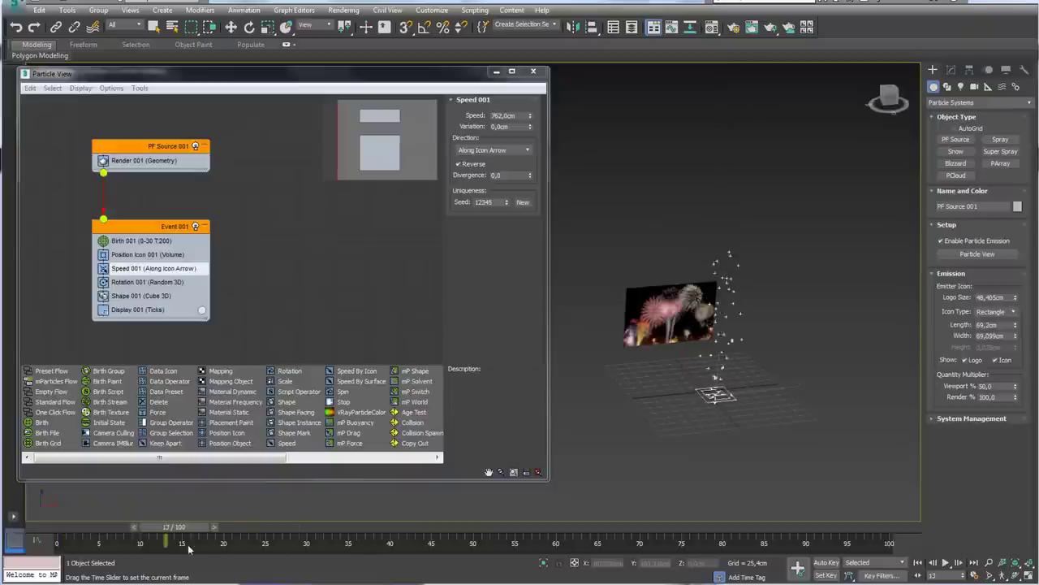
middle_drag(708, 335, 689, 379)
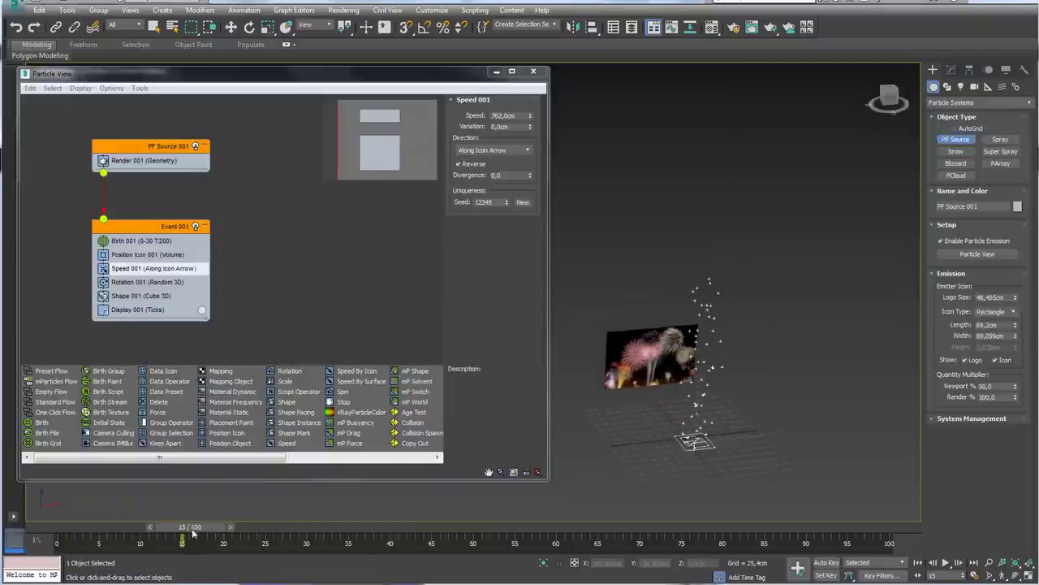
mouse_move(202, 530)
mouse_down()
mouse_move(146, 531)
mouse_move(314, 532)
mouse_move(82, 538)
mouse_move(282, 532)
mouse_up()
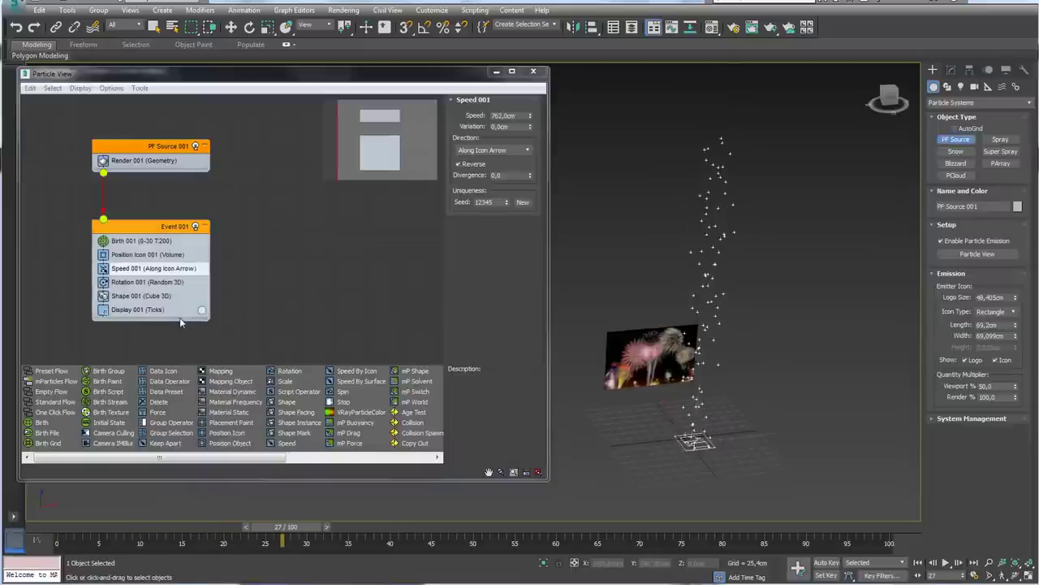
- Set Birth 001's Amount to 1 so a single particle is emitted
click(134, 243)
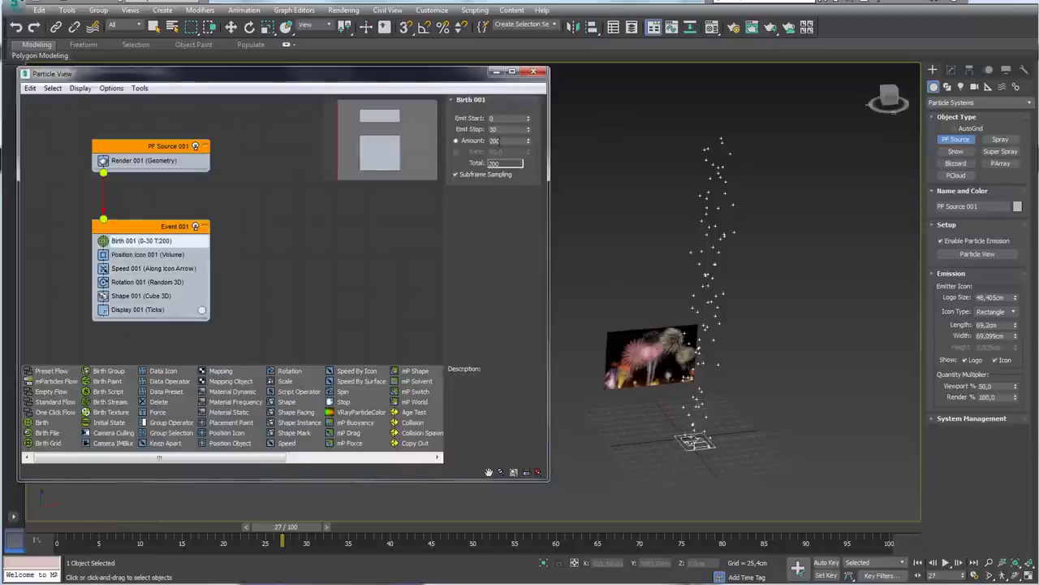
double_click(499, 140)
text(1)
key(Return)
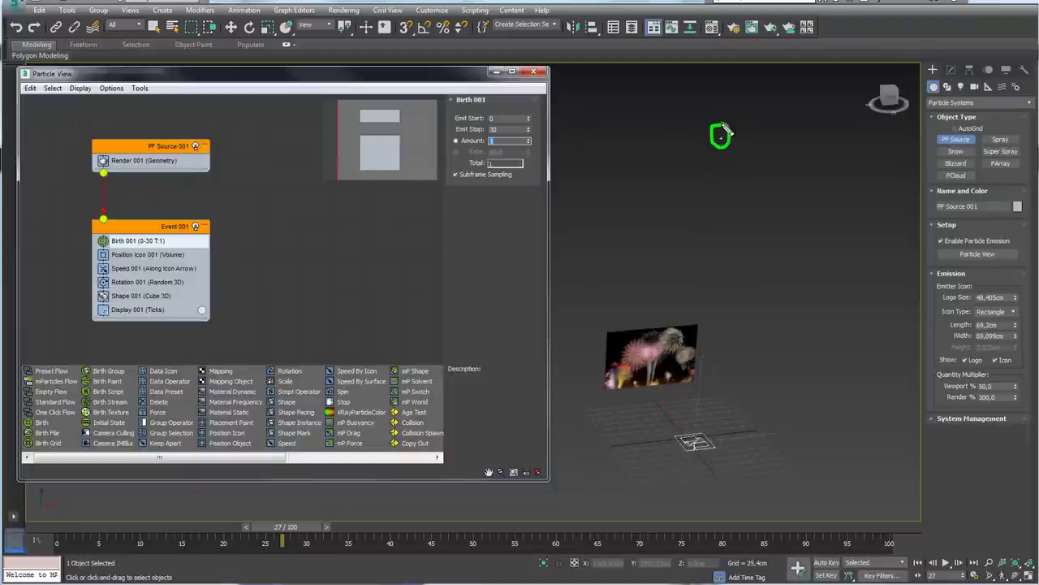
- Sketch the rocket's upward path above the emitter and bring up the Forces space warps
middle_drag(711, 289, 663, 312)
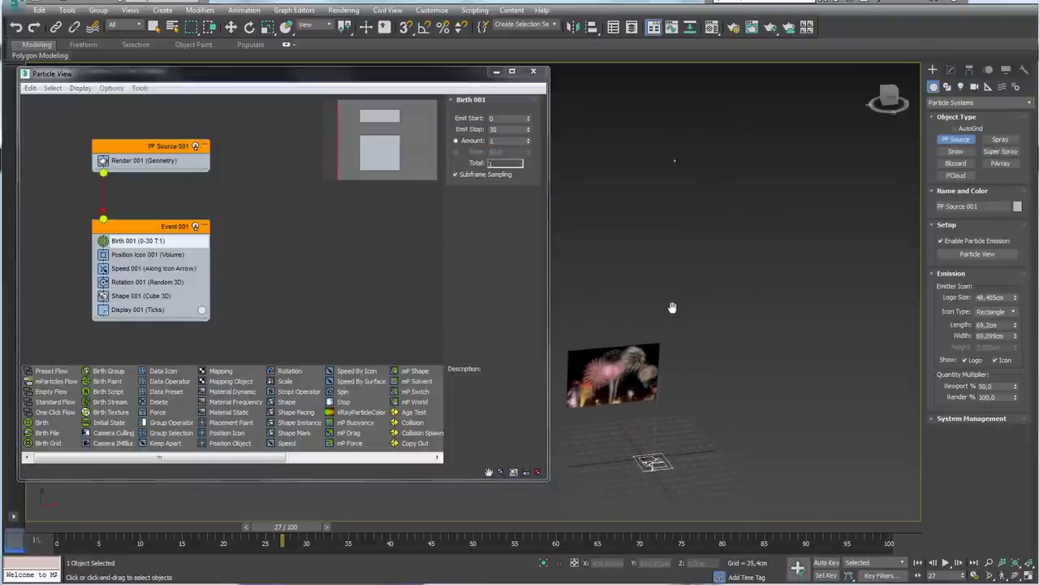
mouse_move(638, 439)
mouse_down()
mouse_move(679, 157)
mouse_move(701, 227)
mouse_move(688, 232)
mouse_move(715, 230)
mouse_up()
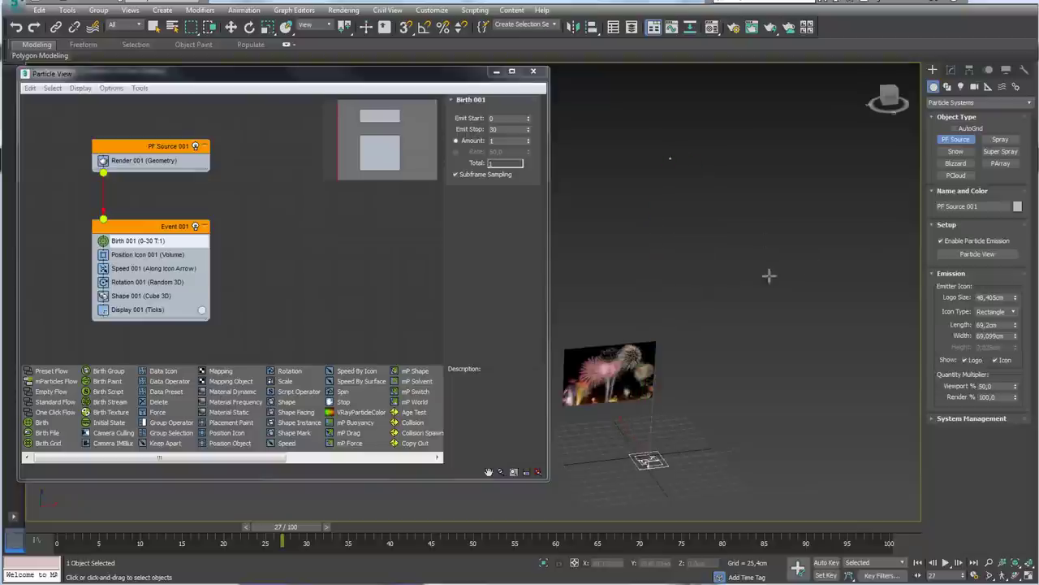
mouse_move(768, 276)
alt+middle_down()
mouse_move(721, 265)
mouse_move(767, 276)
alt+middle_up()
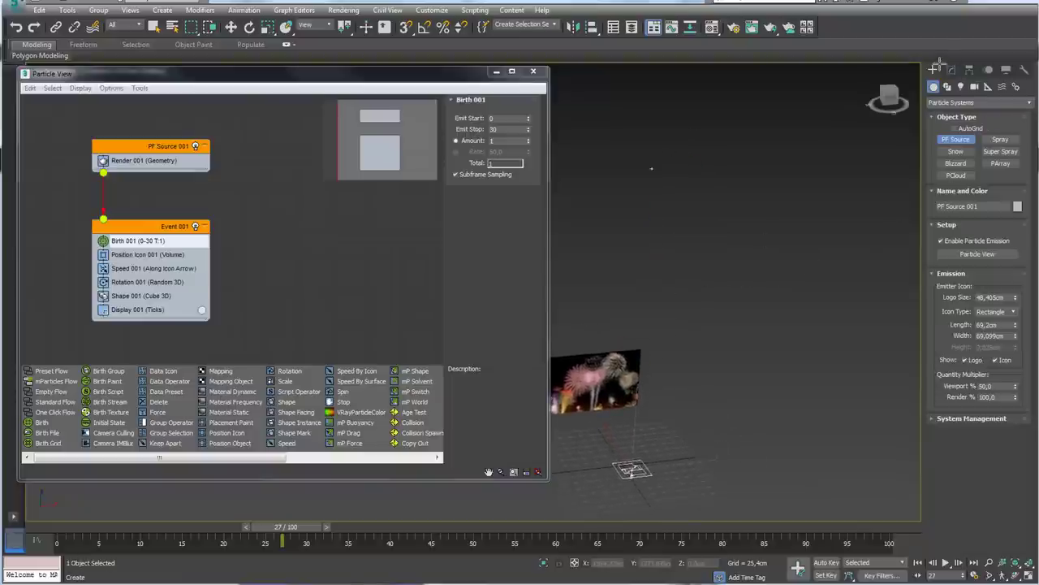
click(1002, 86)
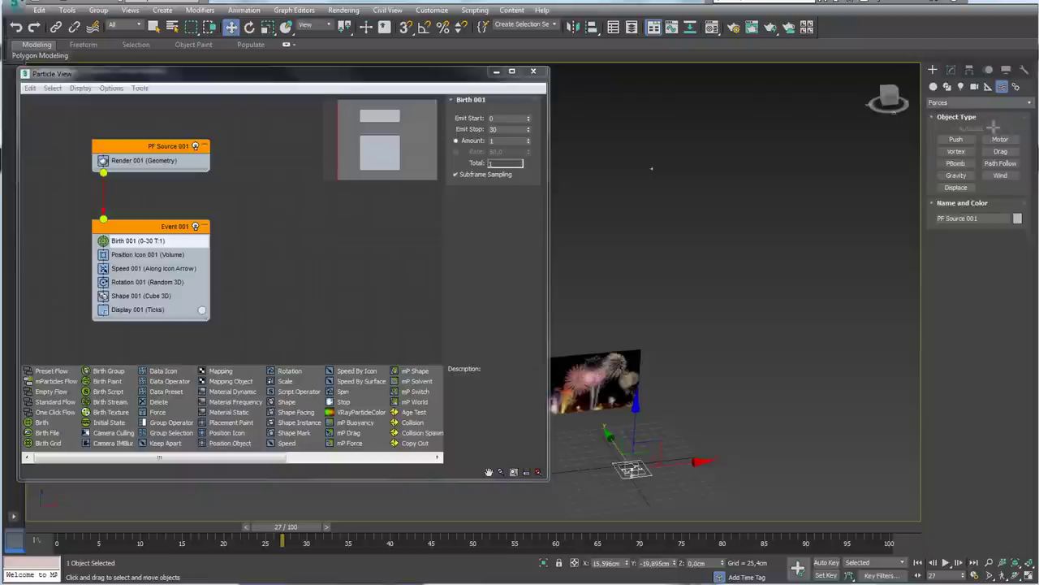
- Create a planar Gravity001 space warp beside the emitter and orbit to view it
click(956, 174)
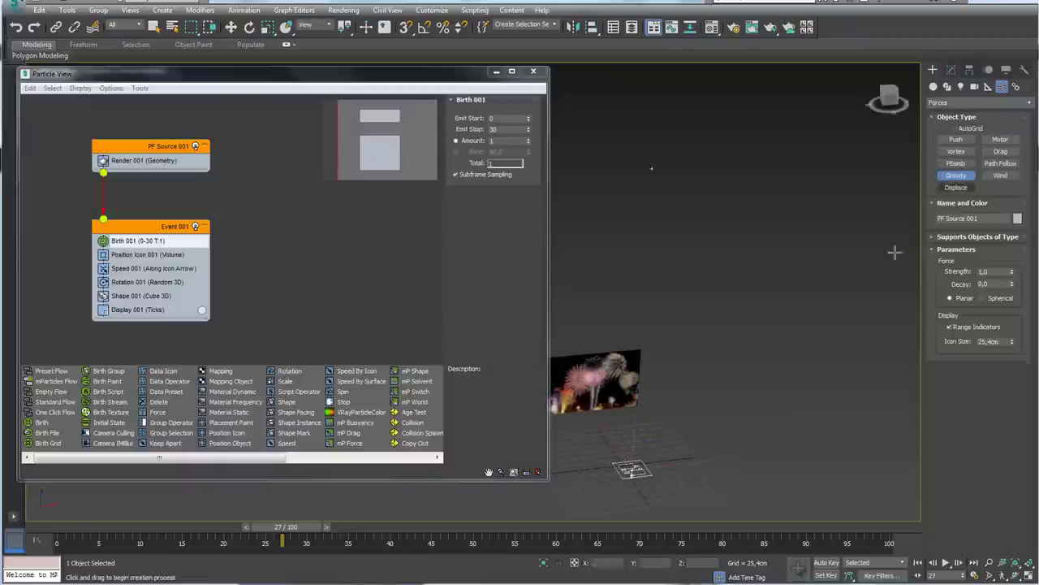
drag(671, 455, 699, 465)
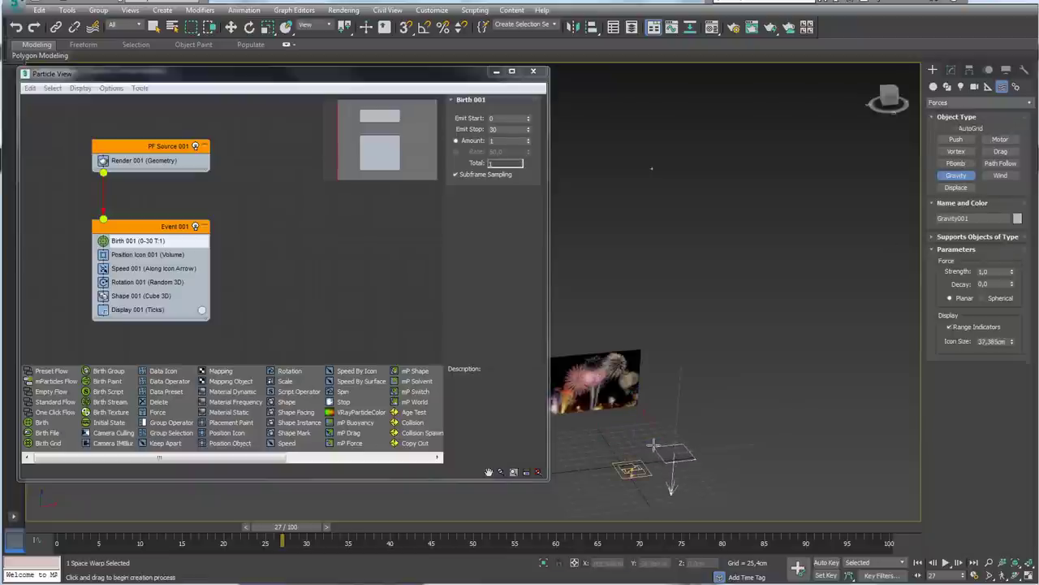
alt+middle_drag(653, 444, 773, 441)
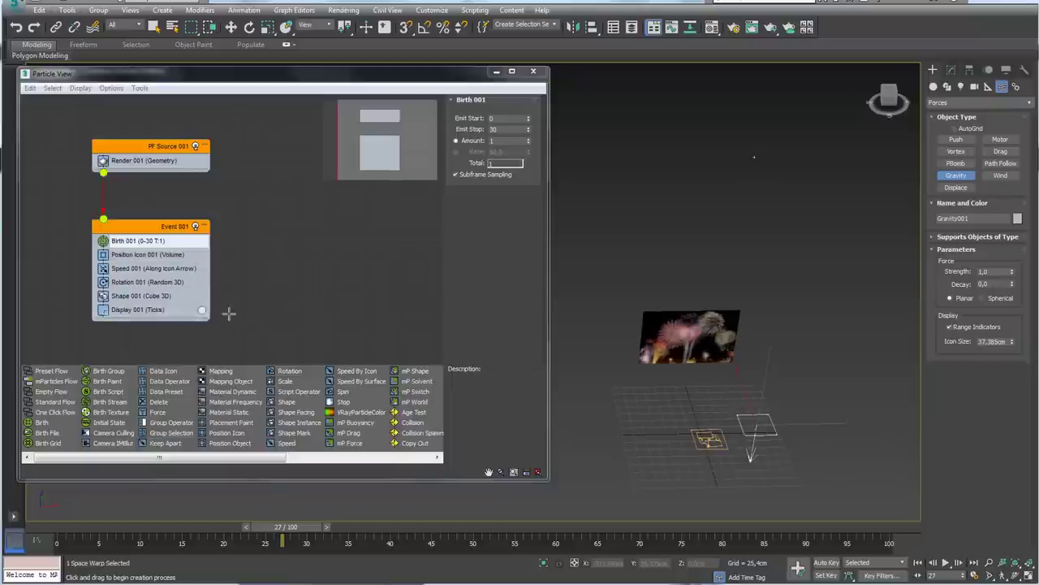
mouse_move(92, 240)
mouse_down()
mouse_move(87, 318)
mouse_move(77, 228)
mouse_up()
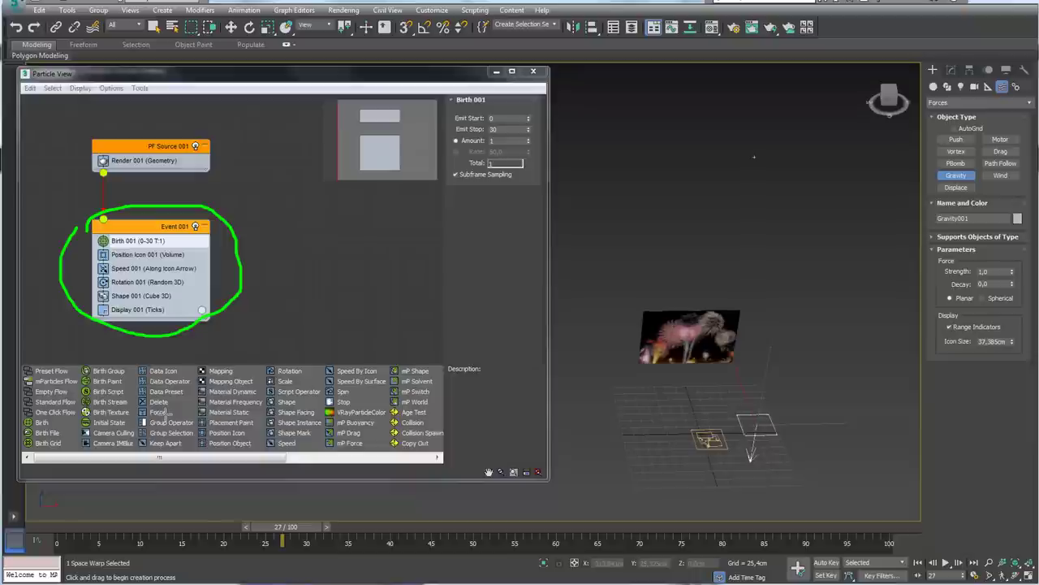
- Add a Force 001 operator to Event 001 using Gravity001, then check motion at frame 6
drag(152, 413, 127, 323)
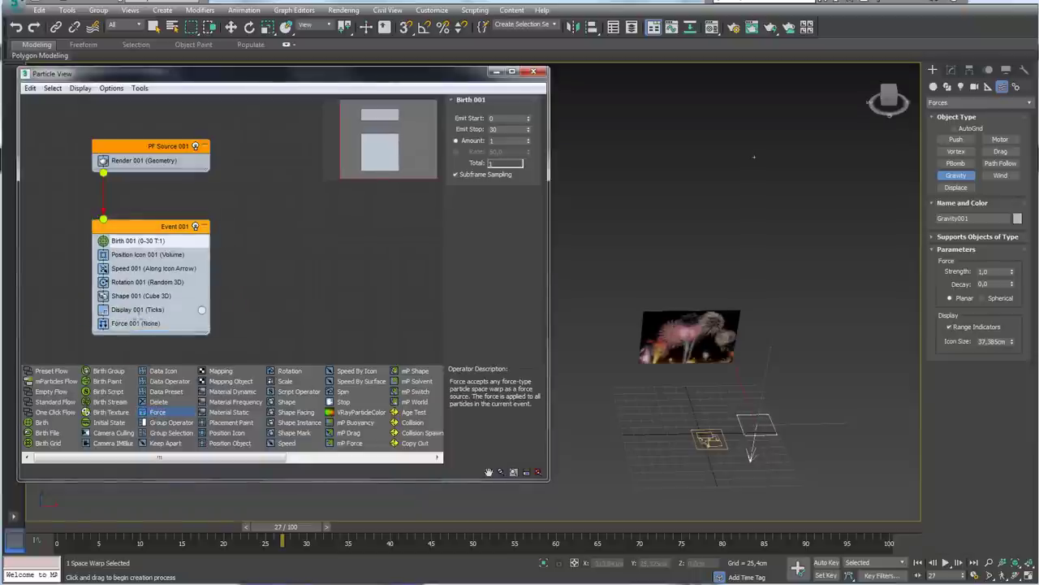
click(127, 324)
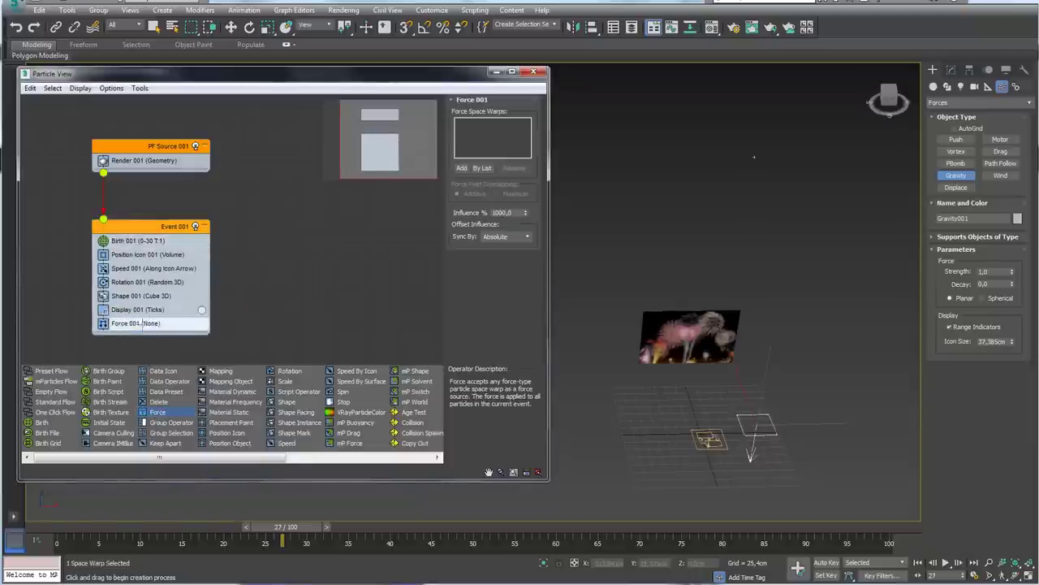
click(460, 168)
click(461, 168)
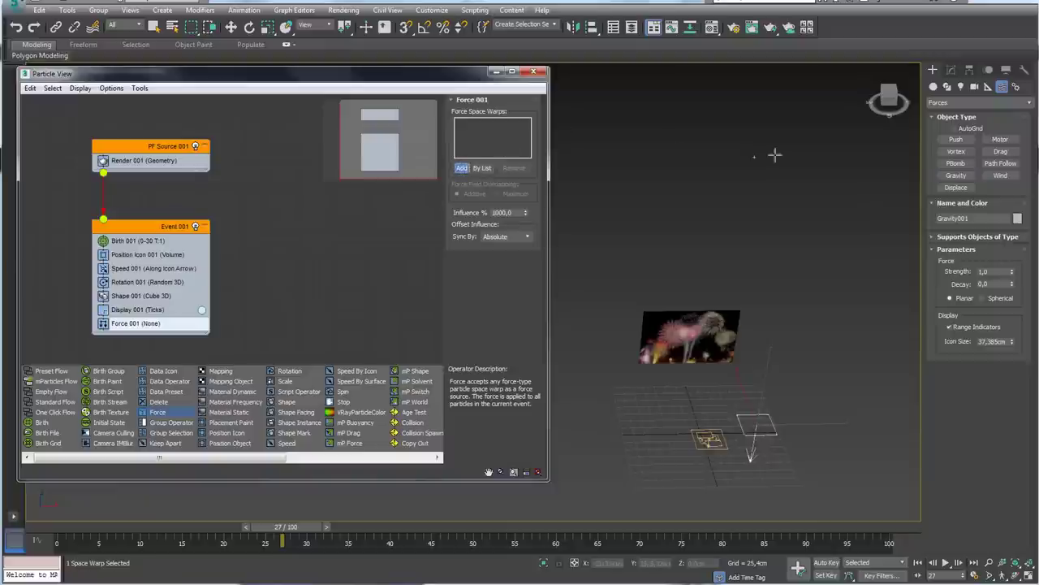
click(755, 419)
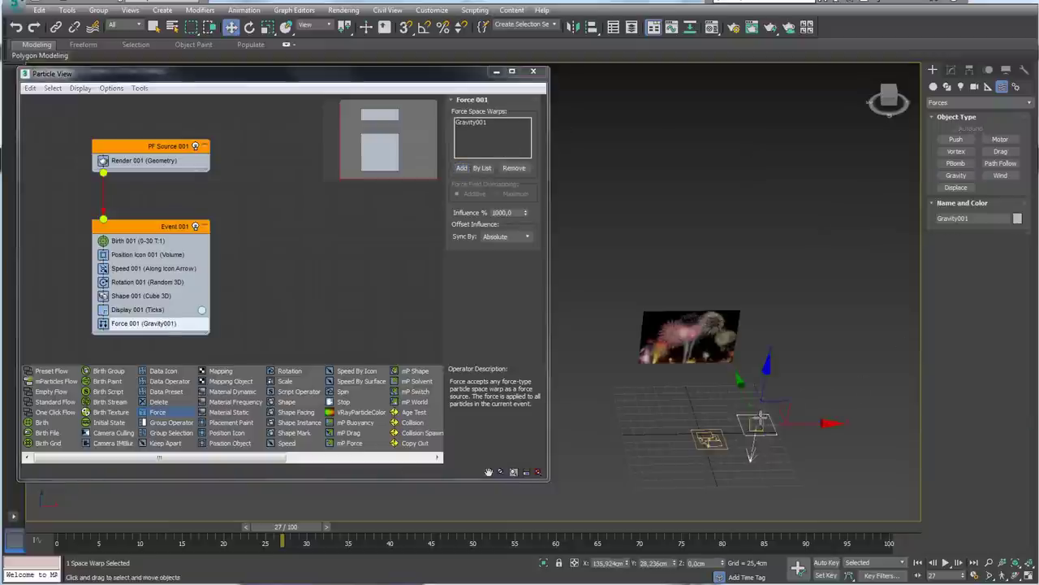
middle_drag(775, 406, 740, 404)
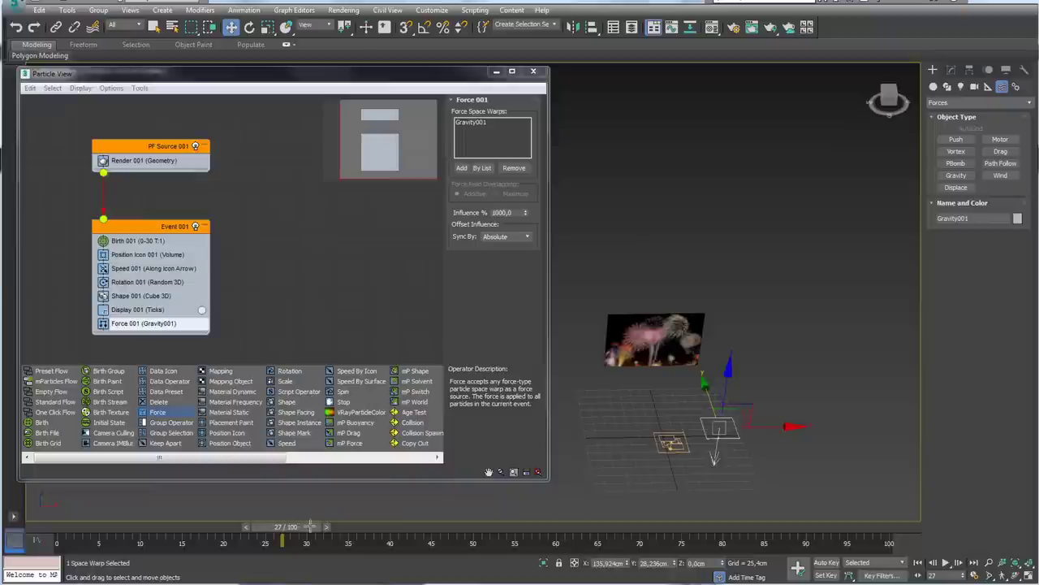
drag(284, 526, 106, 527)
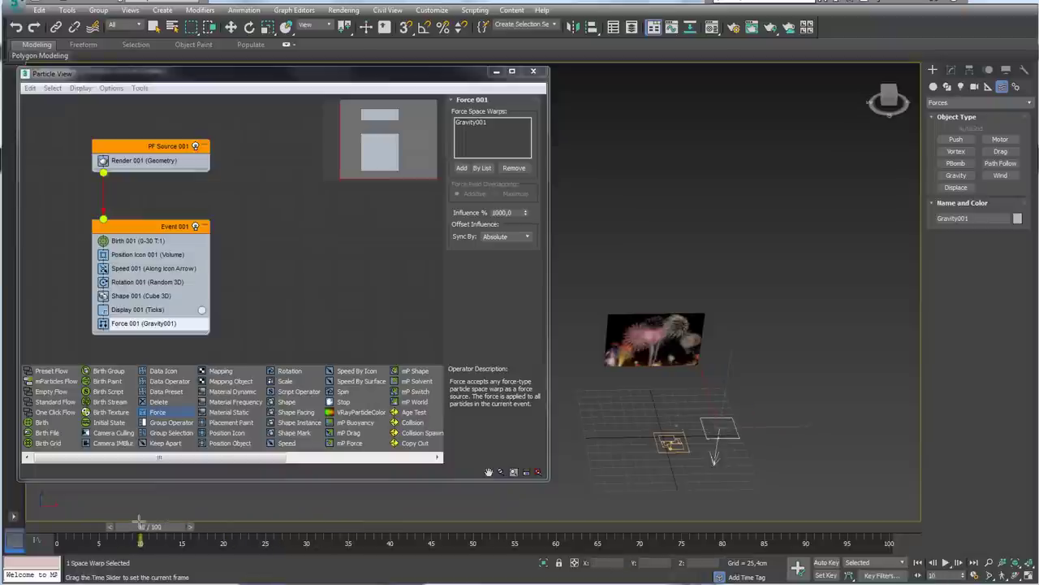
key(w)
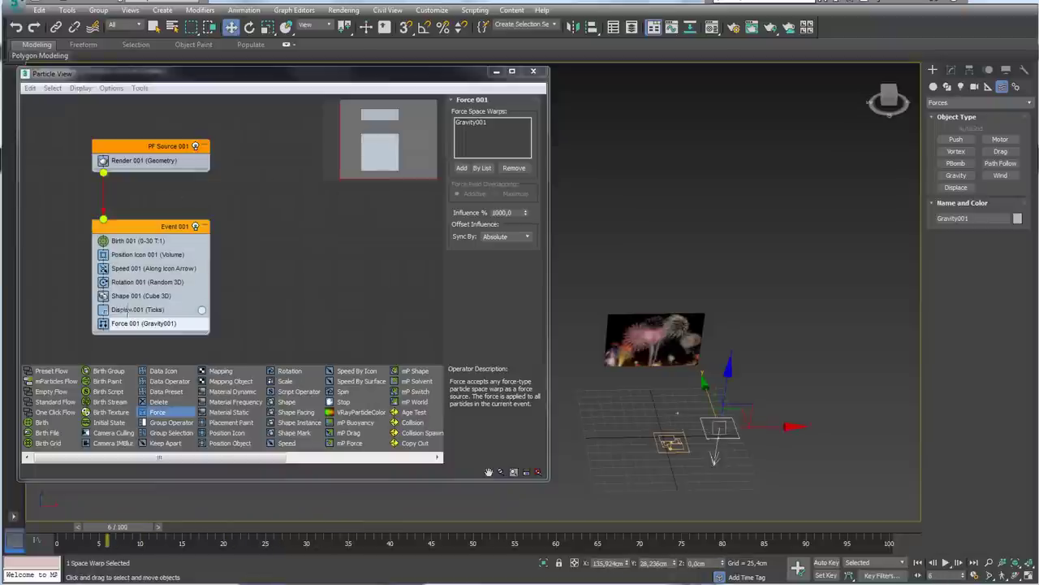
- Change Display 001's type from Ticks to Geometry and check the cube particle at frame 6
click(132, 309)
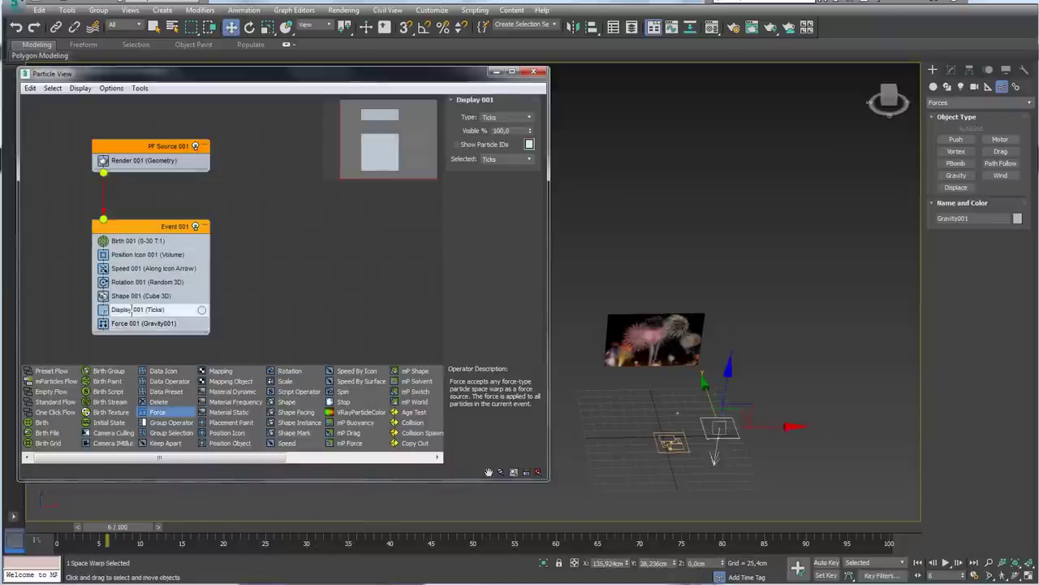
click(510, 118)
click(495, 172)
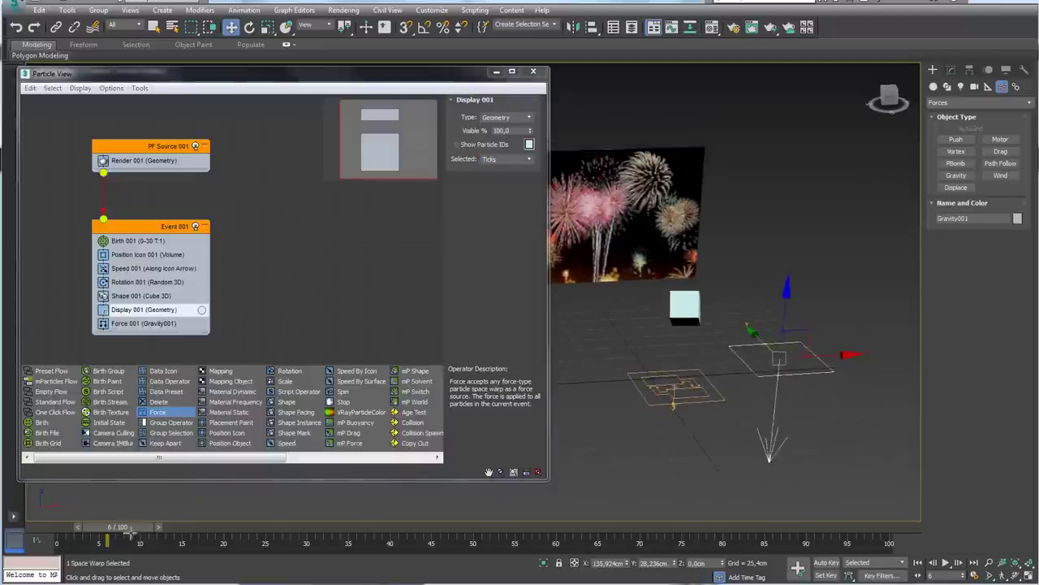
mouse_move(130, 526)
mouse_down()
mouse_move(75, 526)
mouse_move(107, 528)
mouse_up()
key(w)
scroll(821, 398, up, 2)
scroll(808, 410, down, 3)
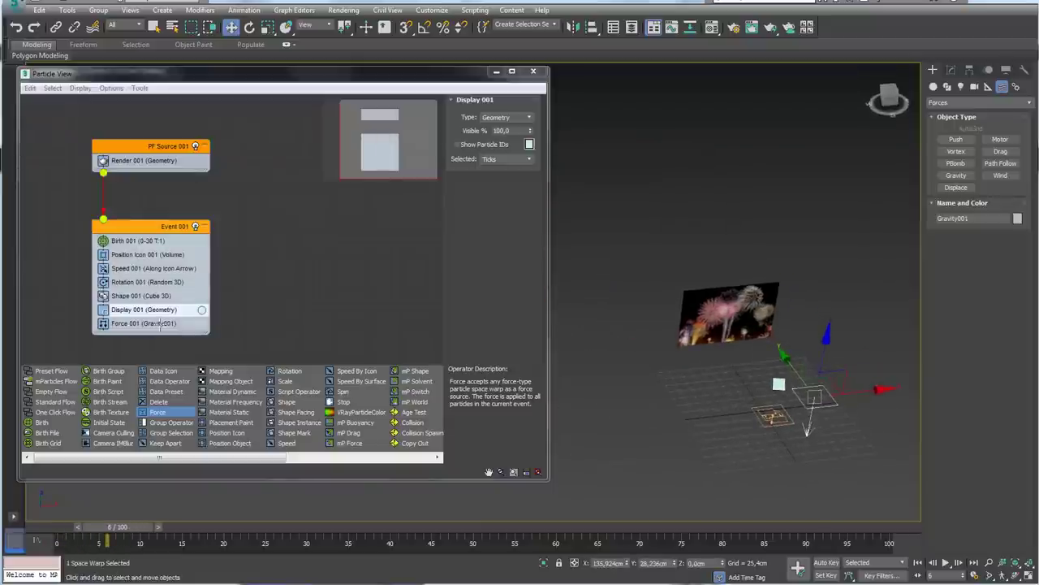
- Set Force 001's Influence to 100%
click(143, 323)
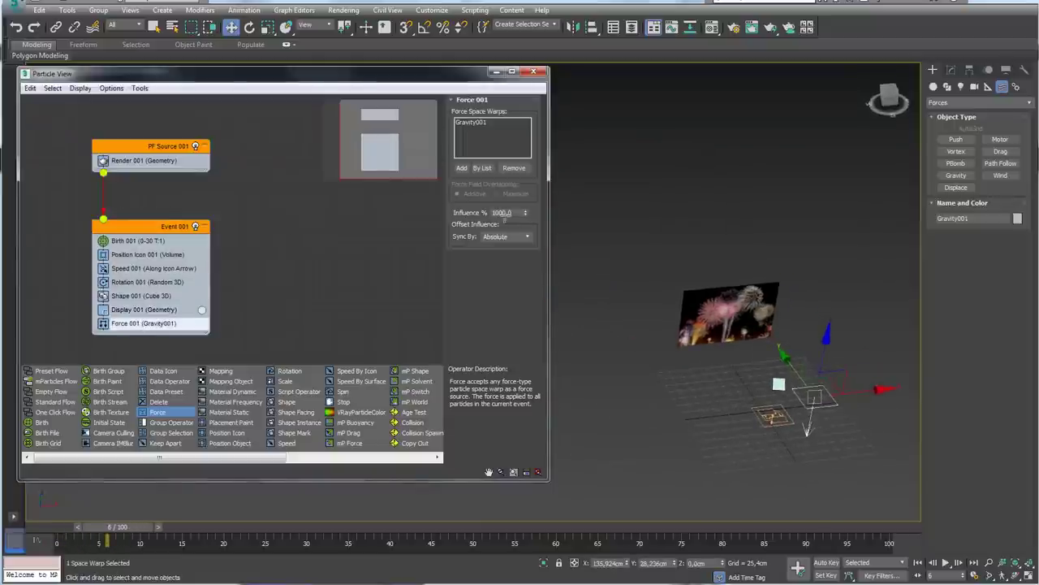
drag(513, 212, 491, 212)
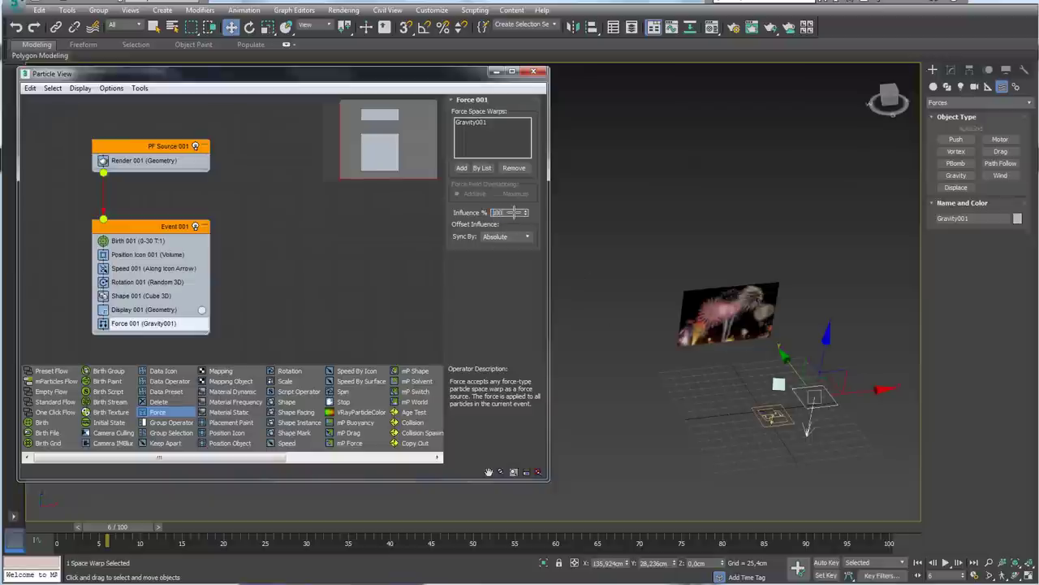
text(100)
key(Return)
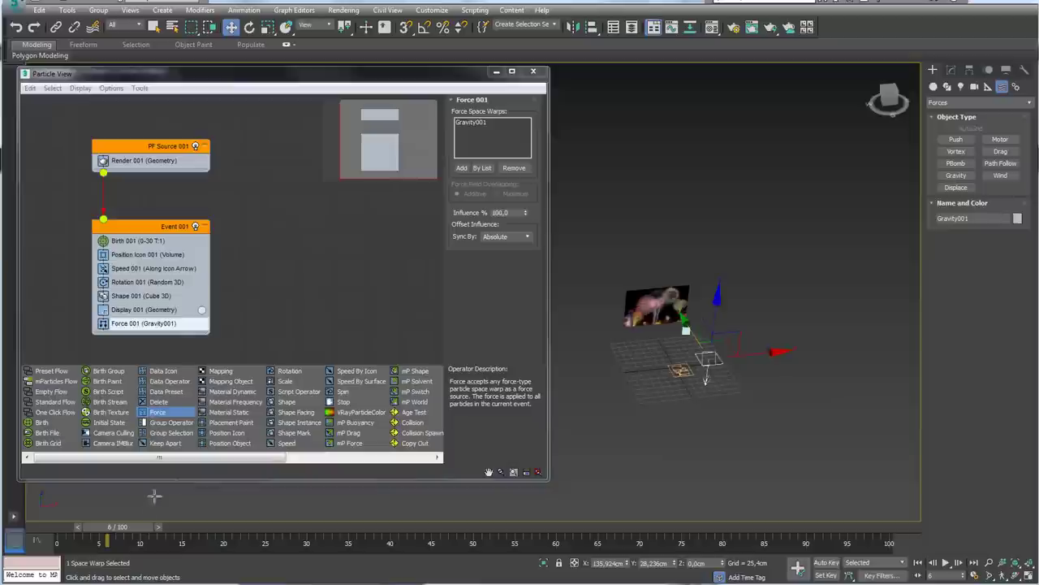
- Scrub through later frames and sketch the desired arc versus the current straight upward path
mouse_move(119, 528)
mouse_down()
mouse_move(637, 524)
mouse_move(155, 524)
mouse_move(637, 524)
mouse_move(158, 523)
mouse_move(341, 524)
mouse_up()
key(w)
key(w)
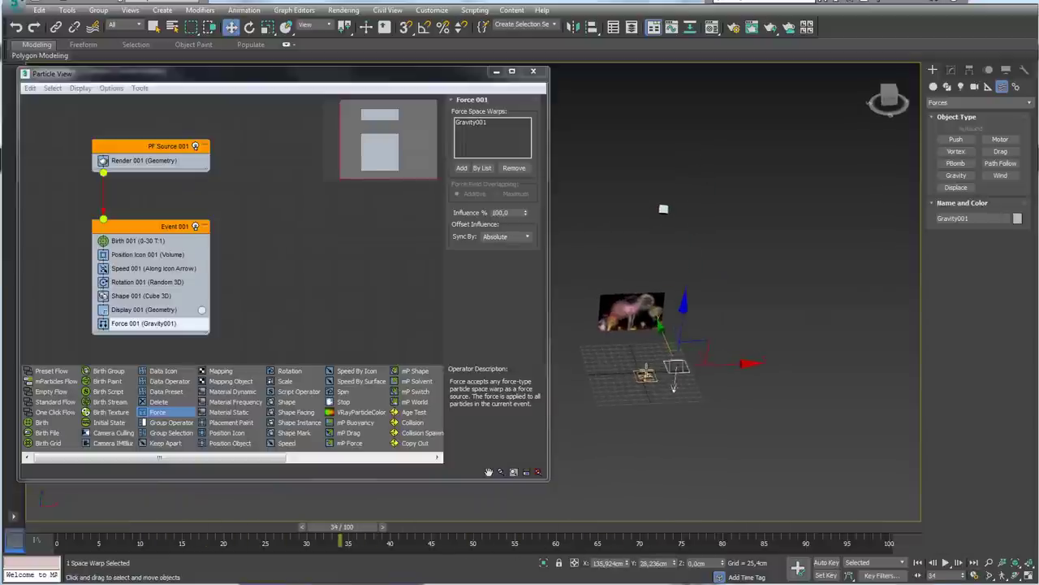
mouse_move(643, 374)
mouse_down()
mouse_move(663, 276)
mouse_move(744, 158)
mouse_move(785, 198)
mouse_up()
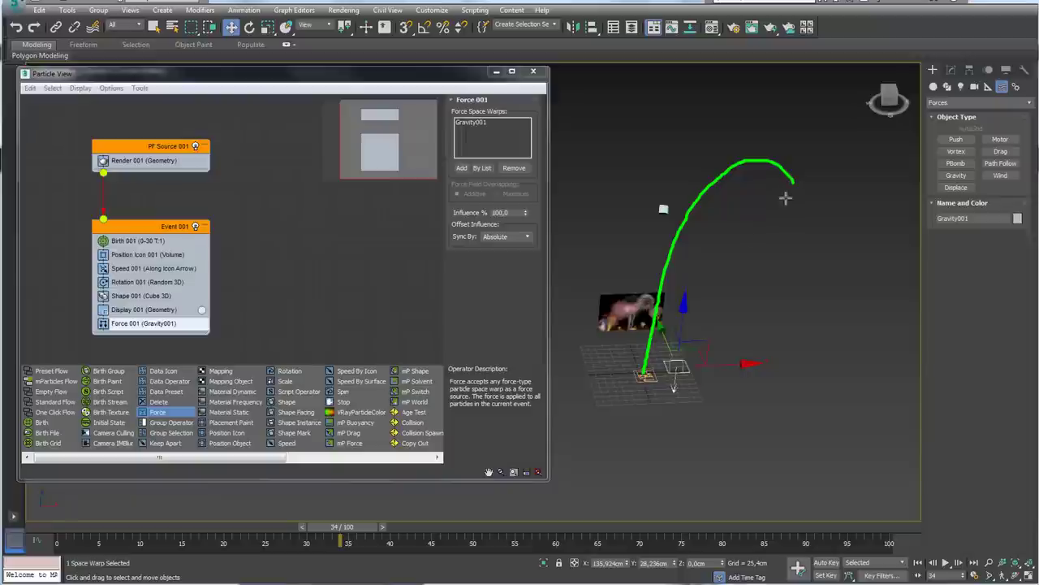
drag(645, 373, 656, 121)
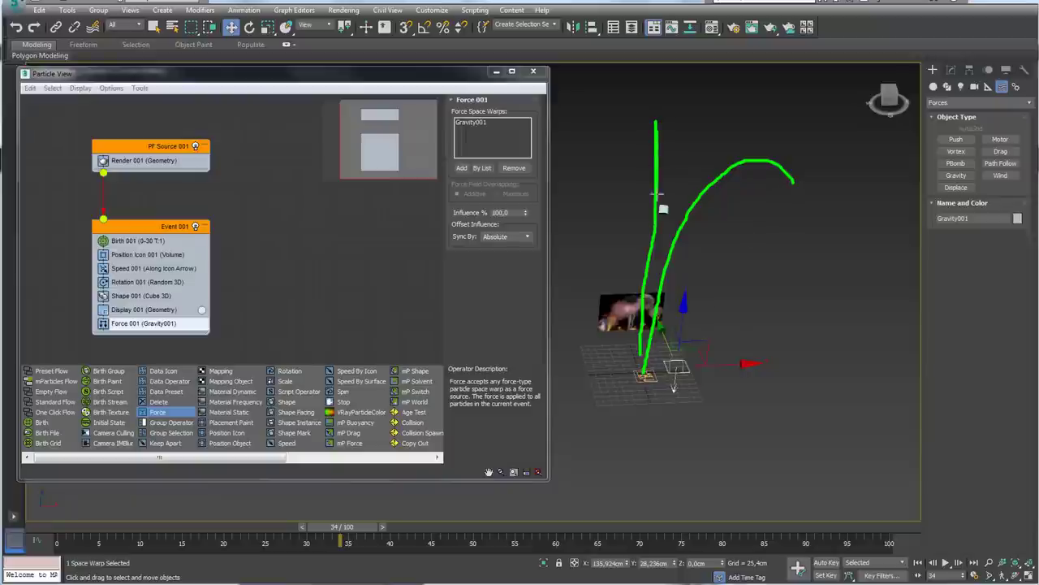
key(Escape)
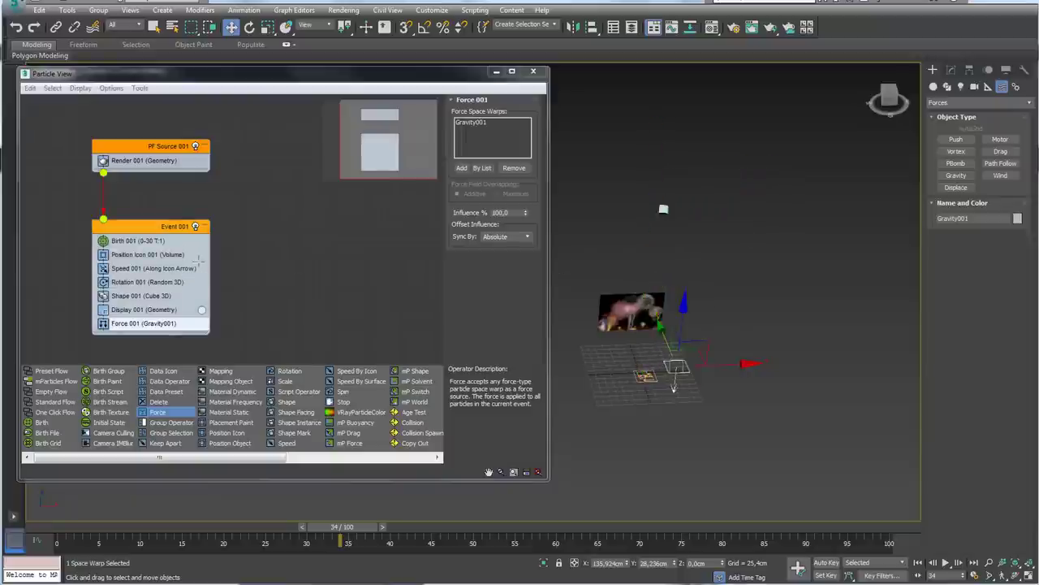
click(127, 268)
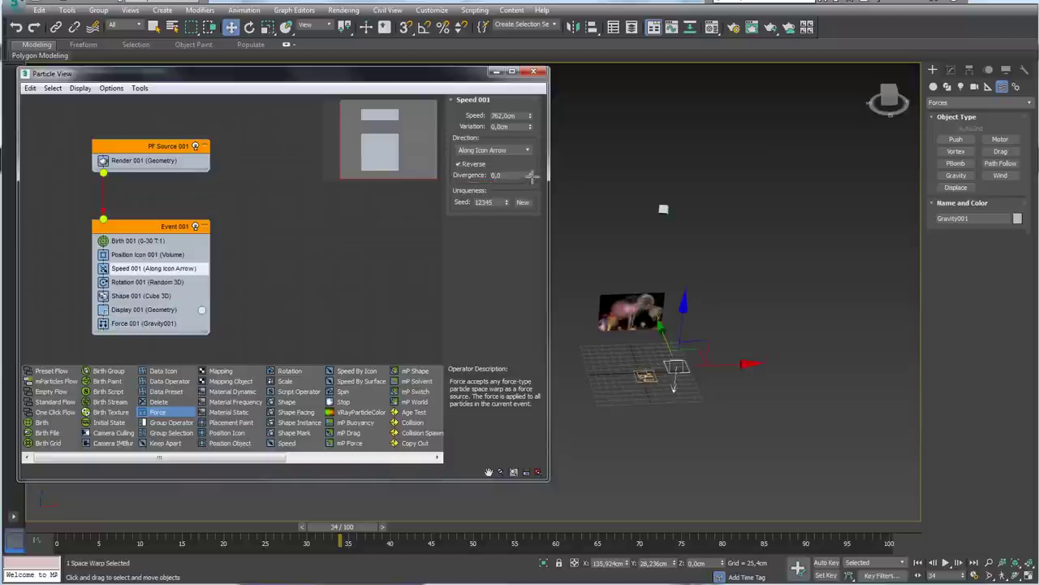
drag(529, 173, 532, 162)
alt+middle_drag(666, 228, 734, 222)
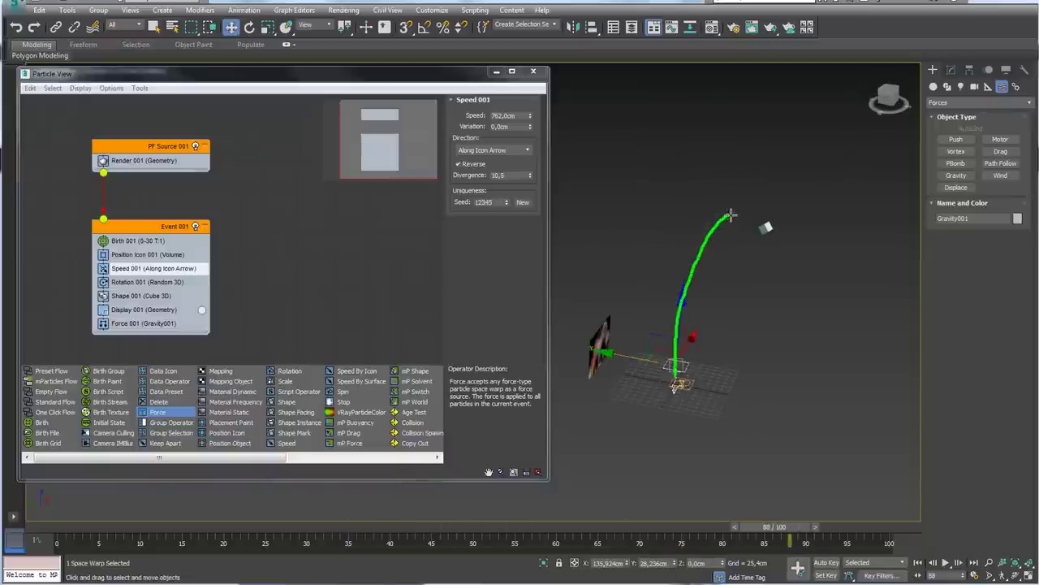
mouse_move(774, 527)
mouse_down()
mouse_move(397, 553)
mouse_move(639, 562)
mouse_up()
key(w)
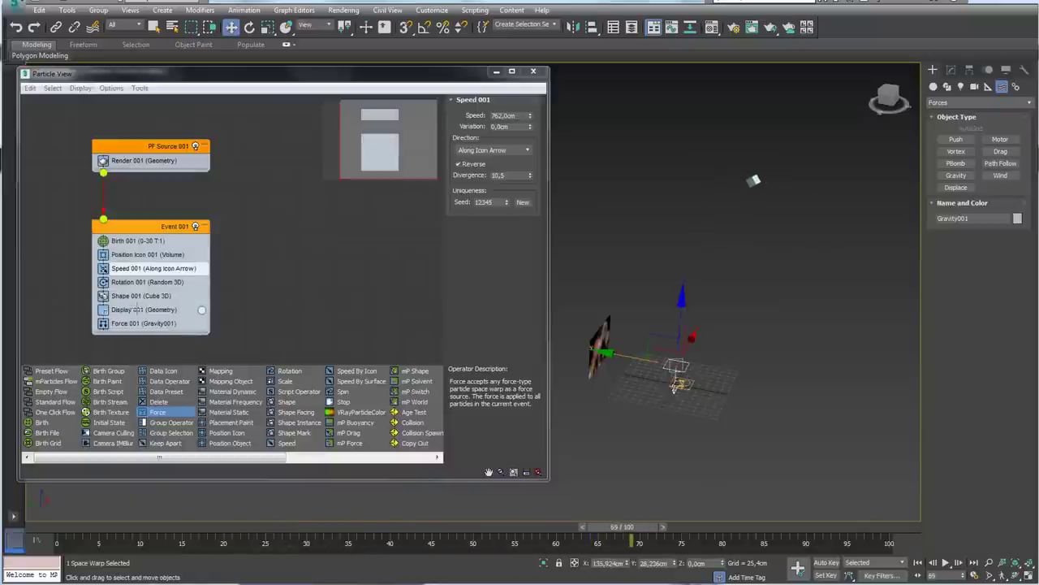
- Make Shape 001's particles 20-sided spheres
click(132, 296)
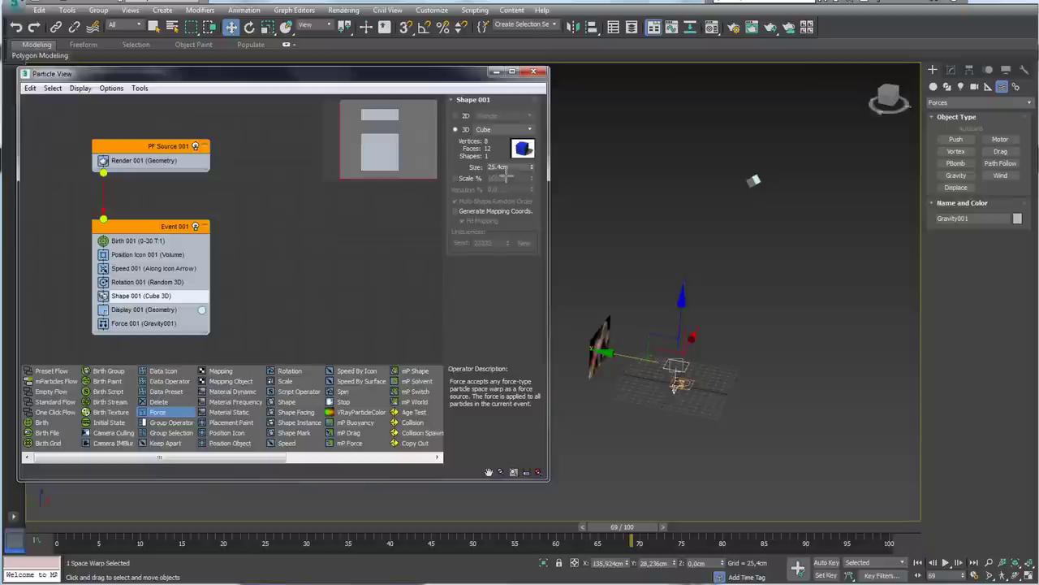
click(531, 129)
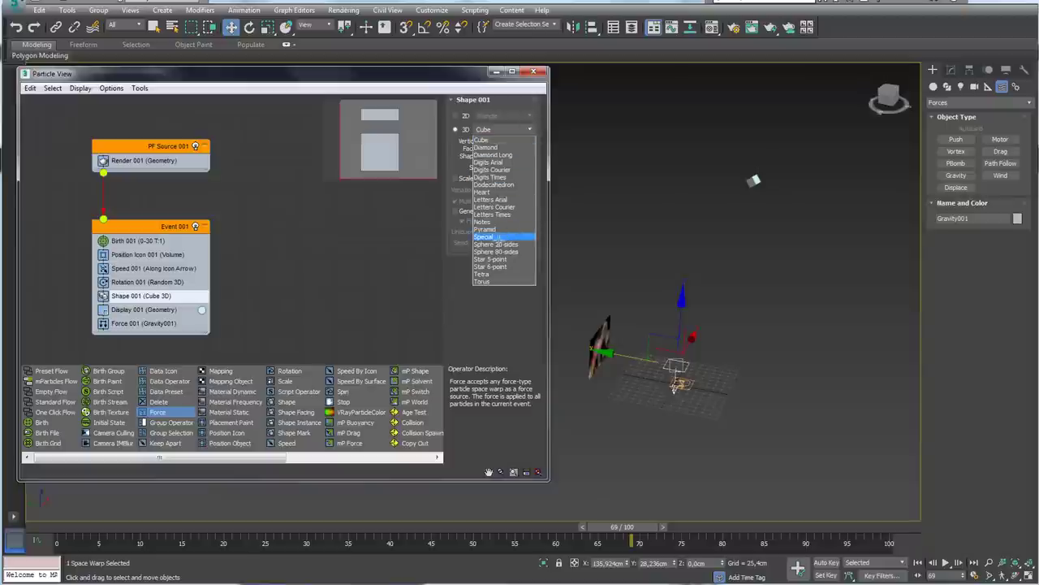
click(497, 244)
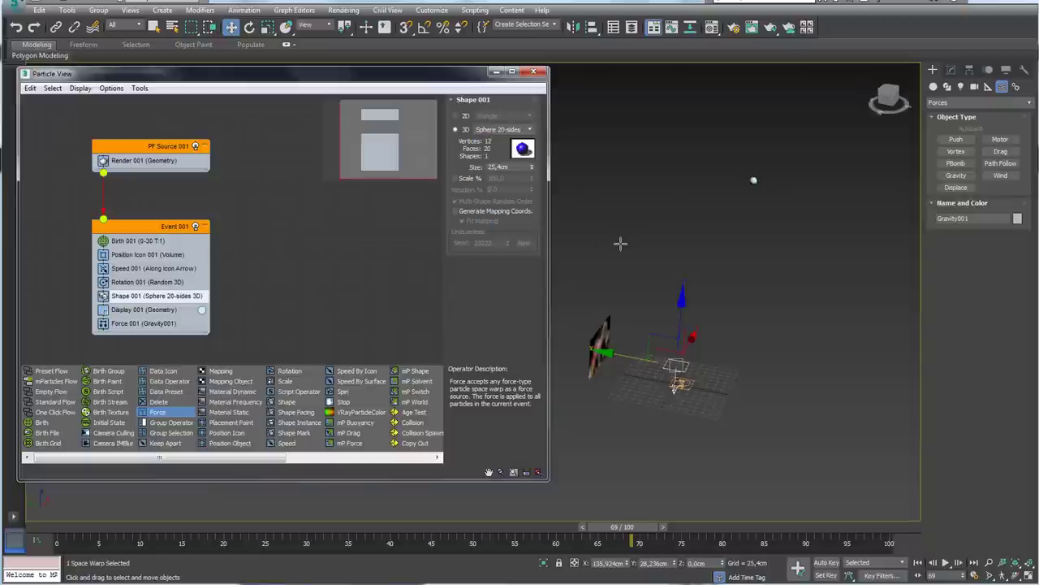
- Set Display 001's particle colour to a saturated bright green
click(201, 309)
click(262, 61)
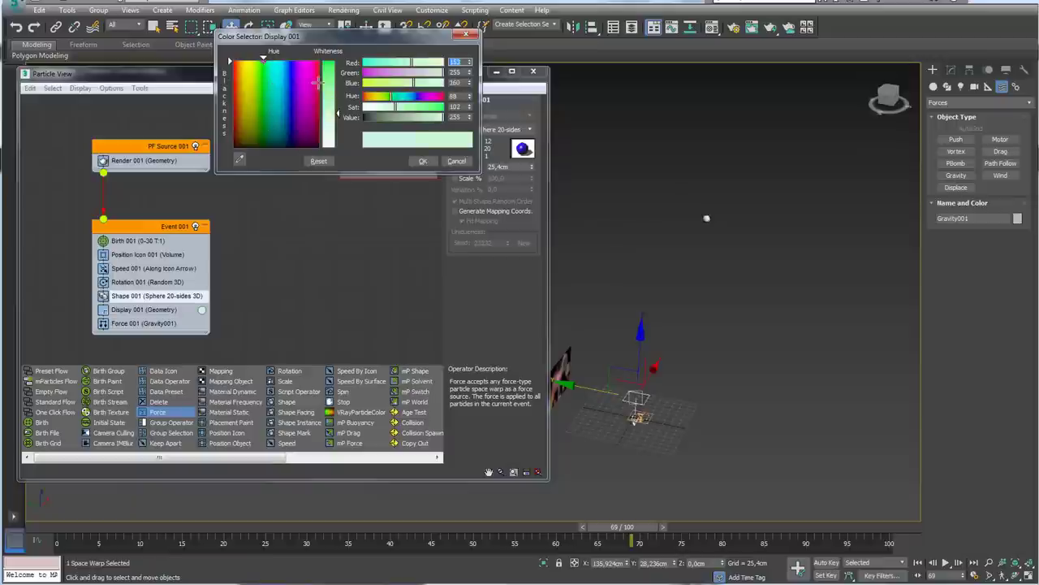
click(333, 62)
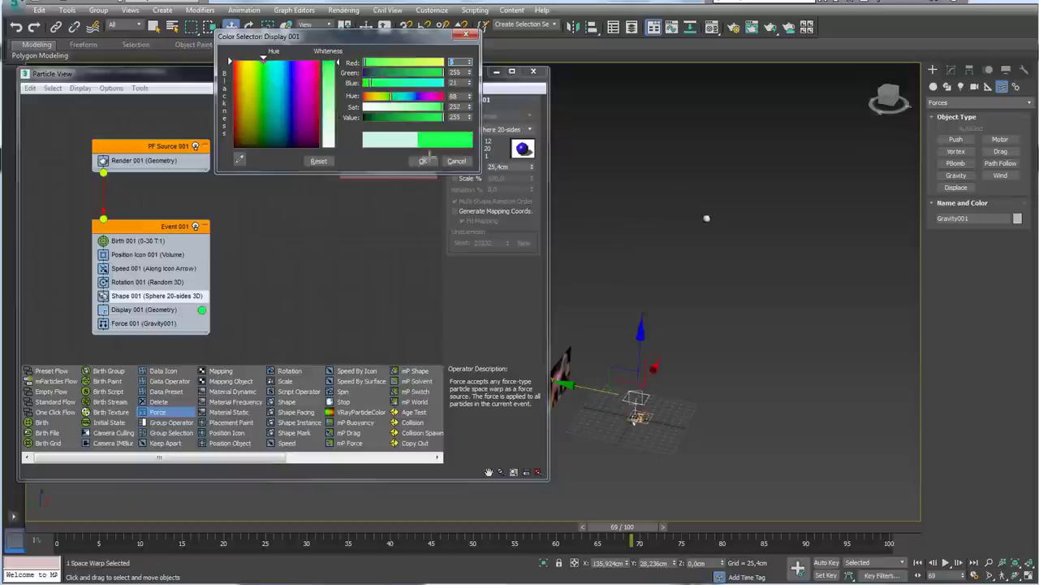
click(422, 161)
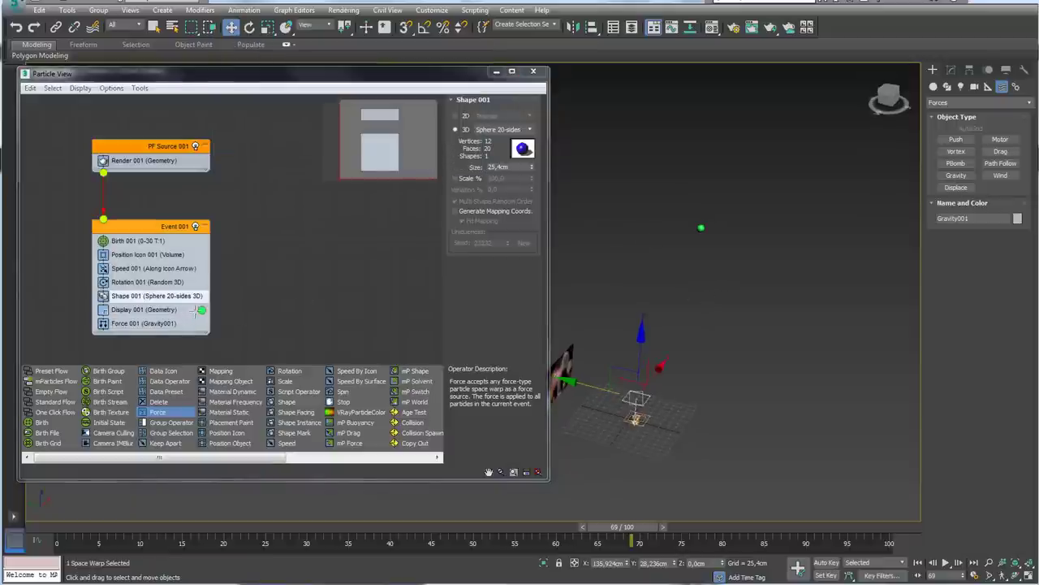
click(201, 309)
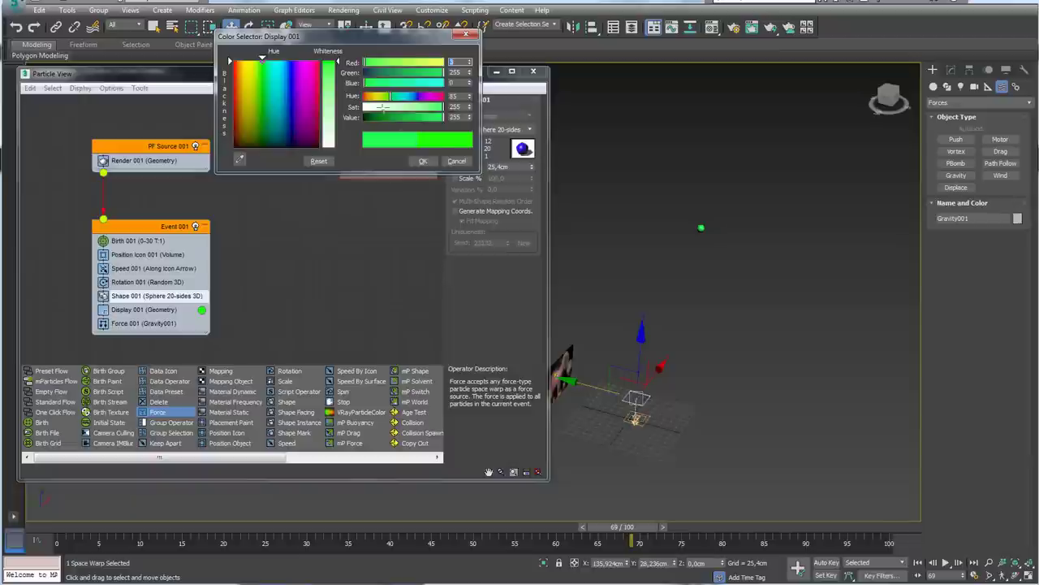
click(423, 161)
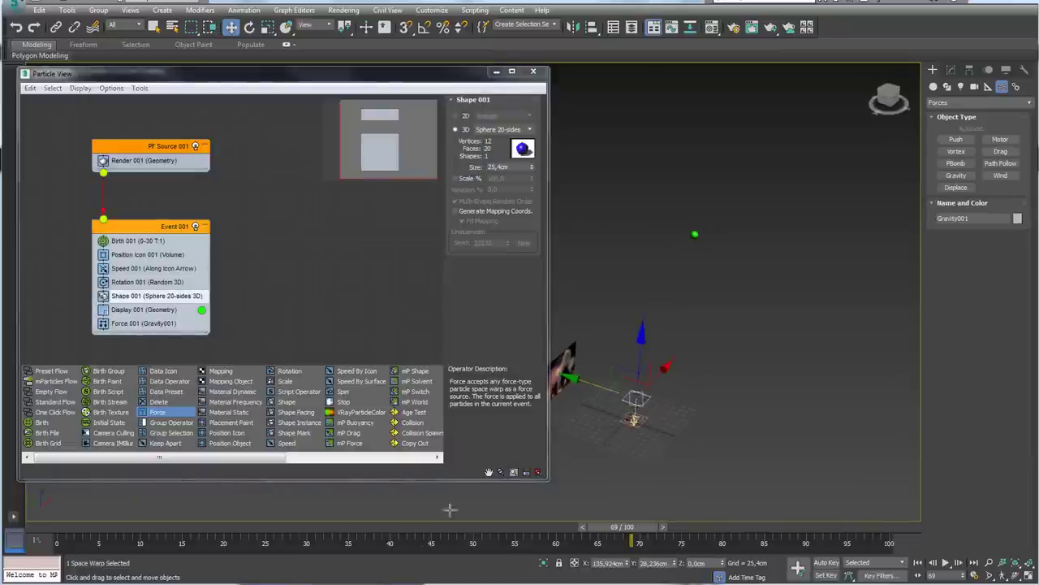
mouse_move(641, 526)
mouse_down()
mouse_move(73, 526)
mouse_move(244, 515)
mouse_up()
drag(394, 513, 555, 512)
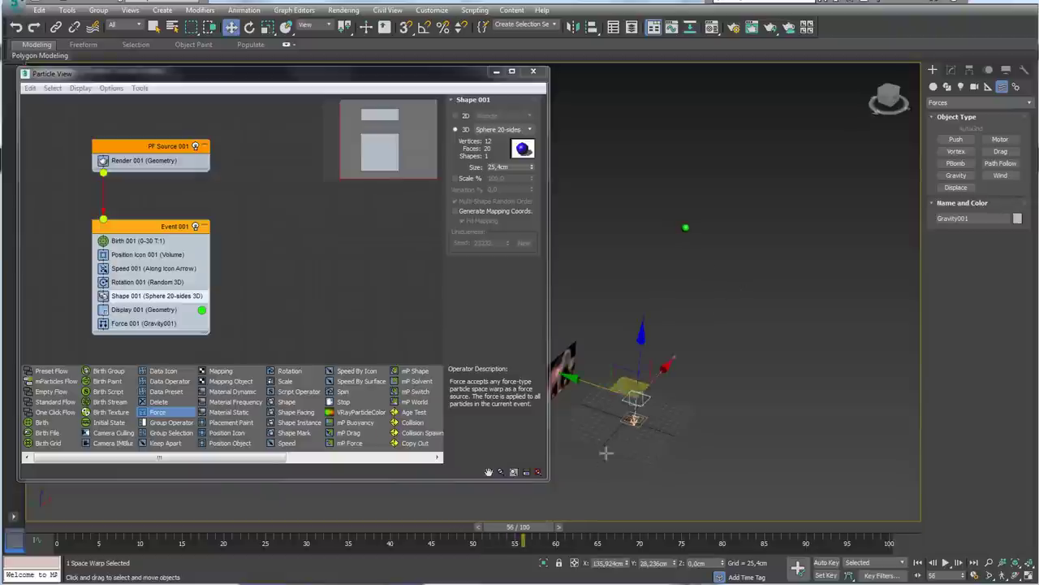
mouse_move(520, 526)
mouse_down()
mouse_move(903, 526)
mouse_move(228, 527)
mouse_move(593, 528)
mouse_move(485, 528)
mouse_move(583, 528)
mouse_move(546, 542)
mouse_move(556, 537)
mouse_up()
key(w)
alt+middle_drag(611, 481, 630, 474)
mouse_move(576, 529)
mouse_down()
mouse_move(455, 526)
mouse_move(568, 528)
mouse_move(557, 528)
mouse_up()
middle_drag(257, 310, 316, 260)
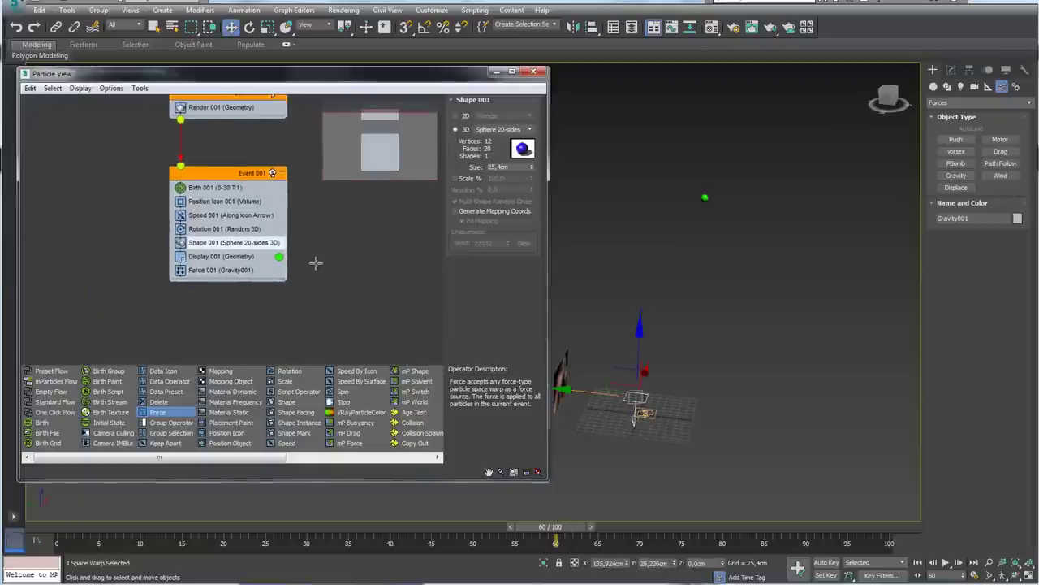
scroll(185, 275, down, 2)
scroll(186, 274, down, 1)
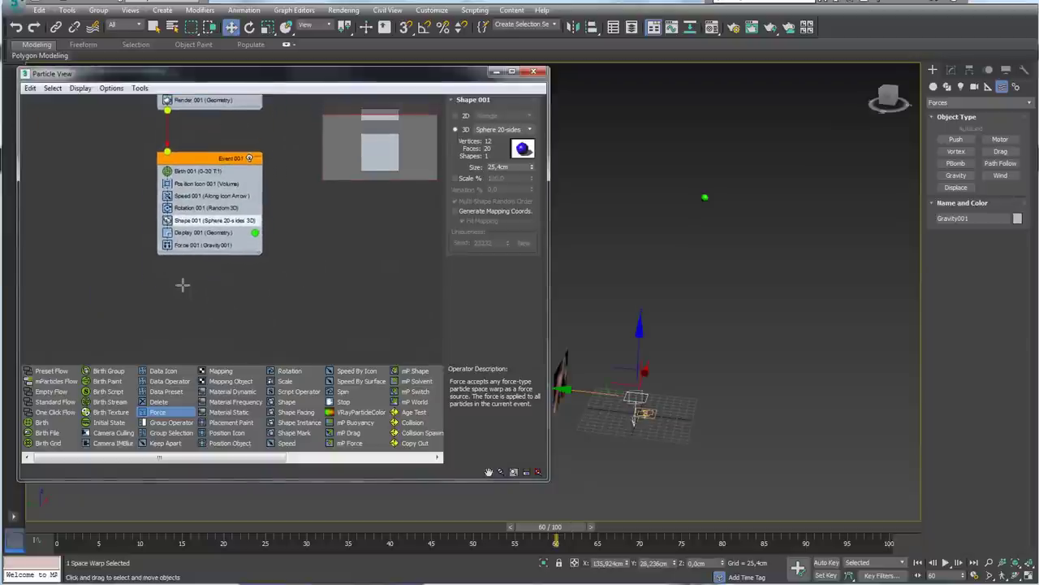
- Add an Age Test operator at the end of Event 001, below Force 001
click(292, 459)
drag(292, 458, 369, 459)
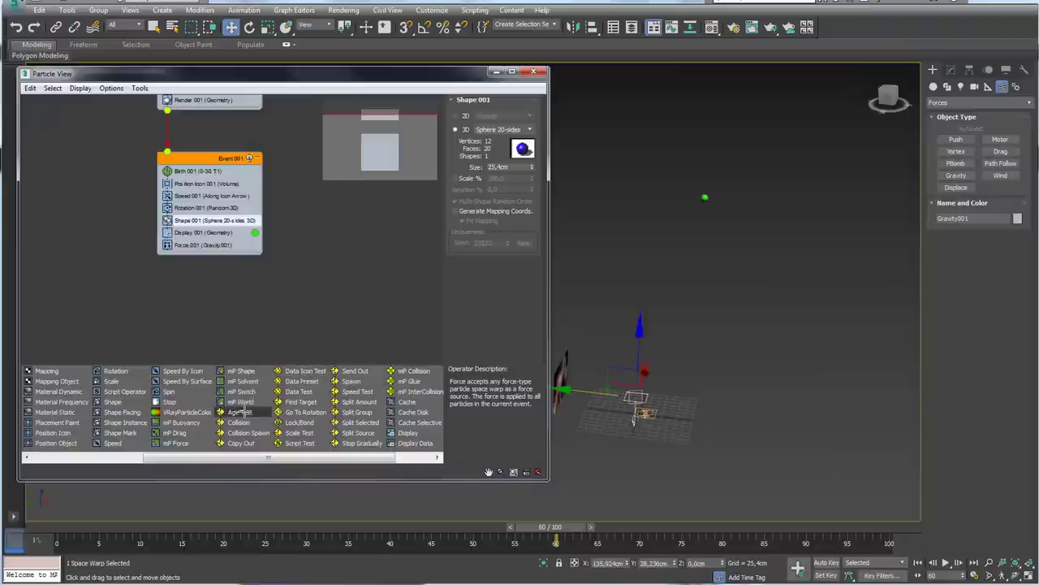
drag(241, 413, 157, 299)
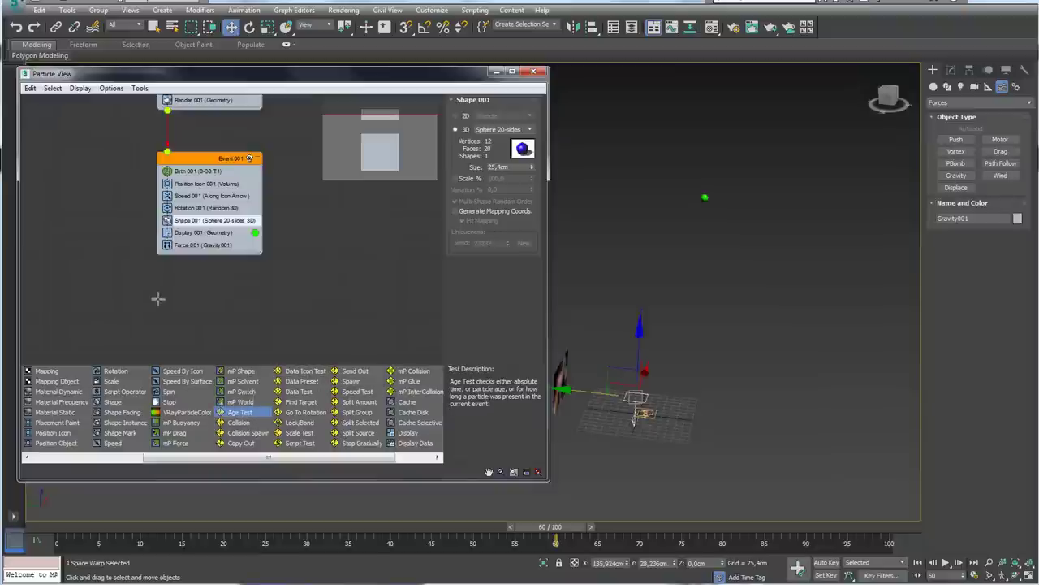
drag(168, 258, 187, 257)
click(189, 257)
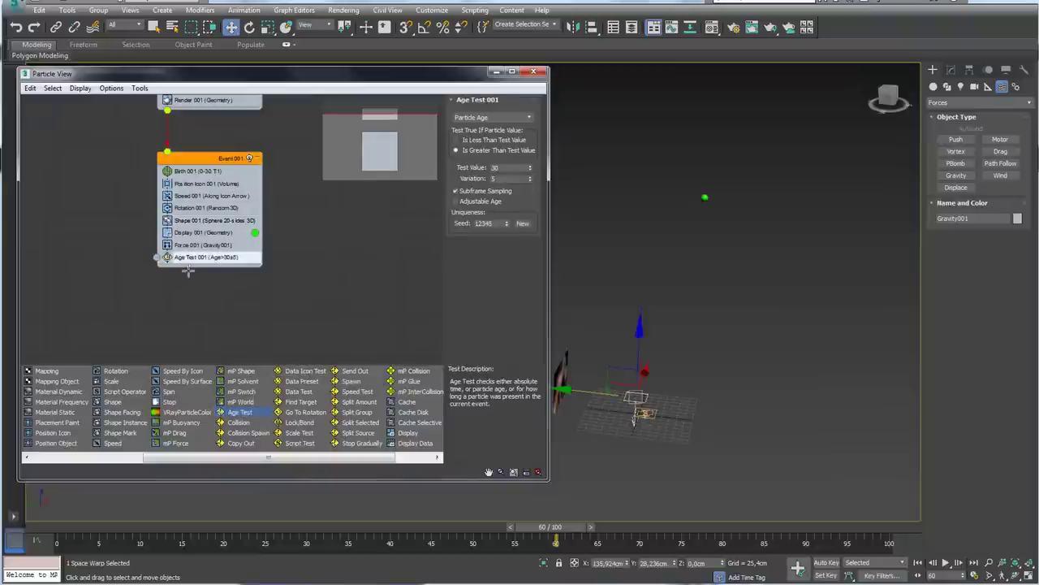
middle_drag(189, 257, 254, 279)
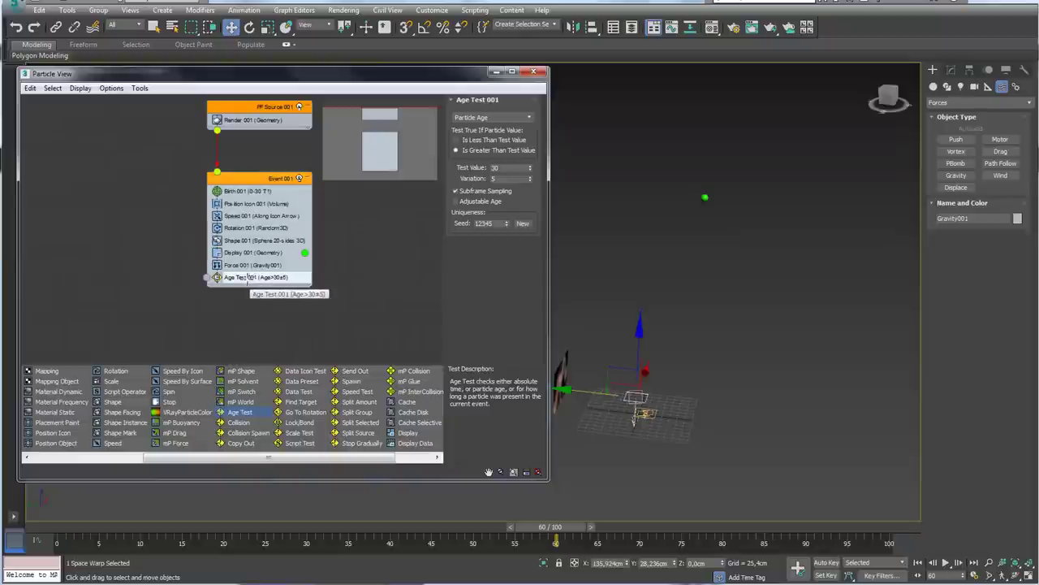
- Give Age Test 001 zero variation and a test value of 60, then replay to check
mouse_move(684, 226)
mouse_down()
mouse_move(723, 164)
mouse_move(750, 316)
mouse_move(674, 235)
mouse_up()
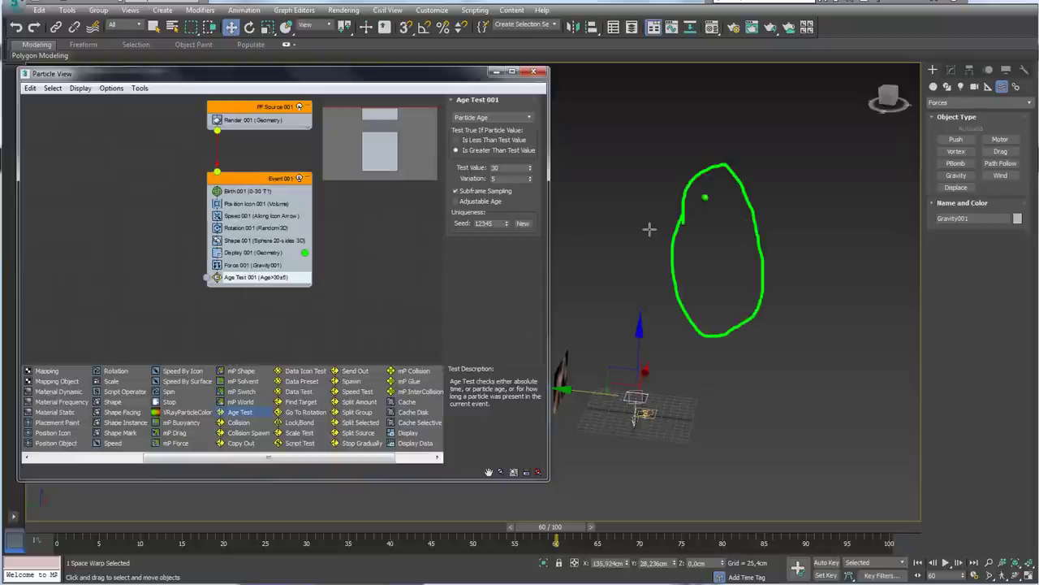
key(e)
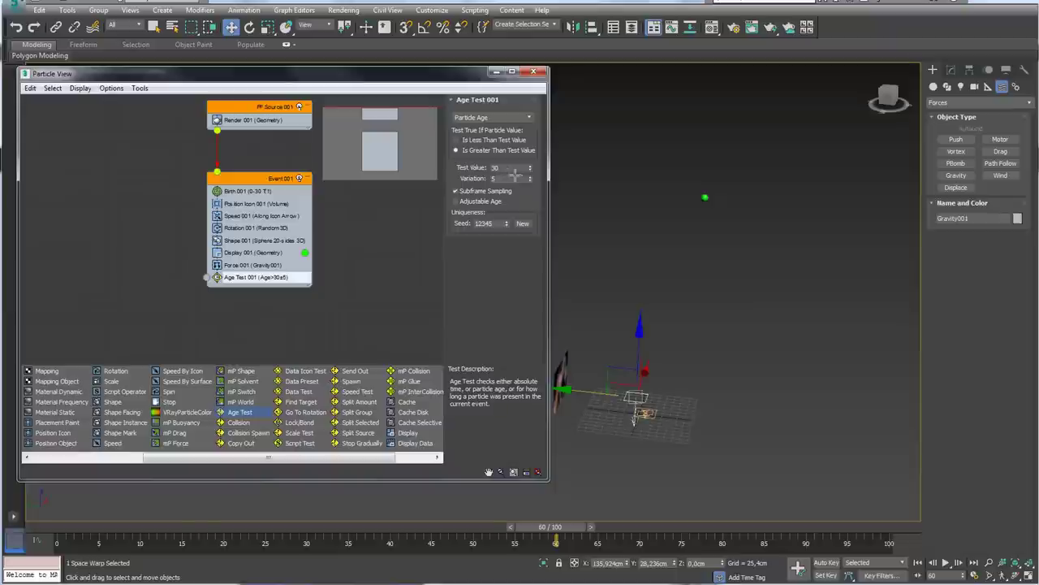
right_click(529, 178)
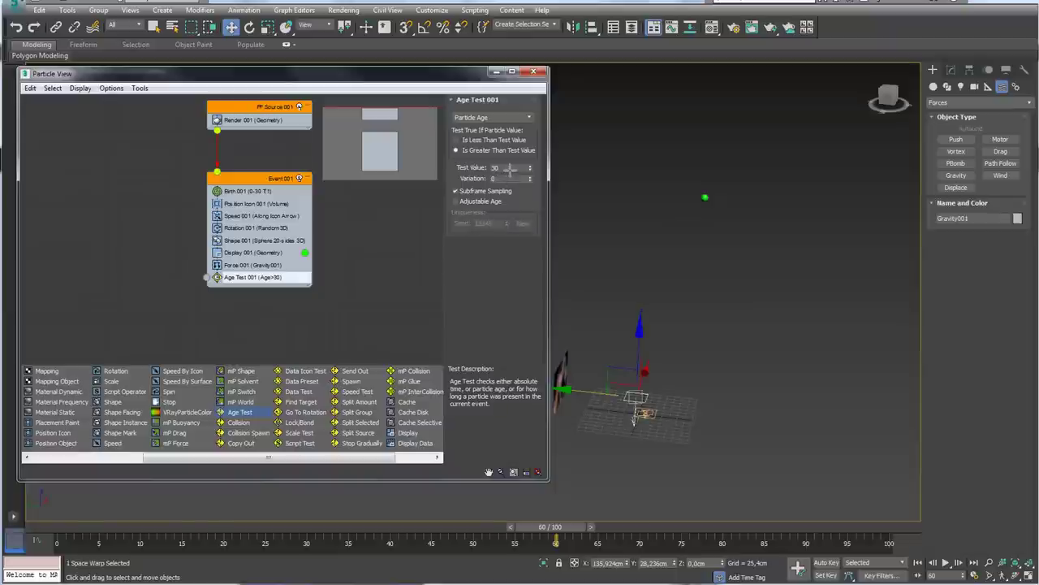
double_click(491, 167)
text(60)
drag(552, 527, 632, 526)
key(w)
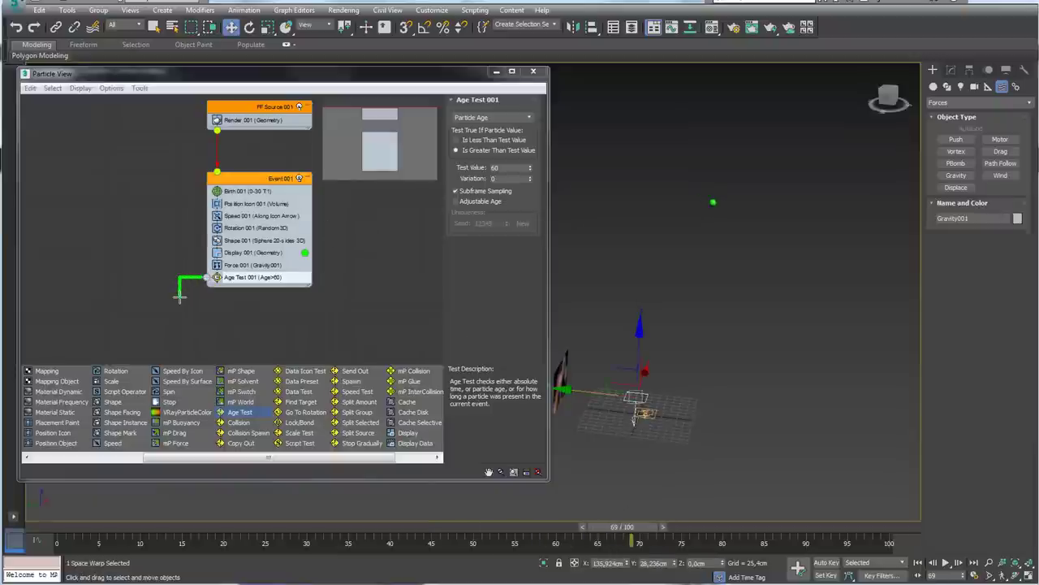
drag(193, 317, 165, 302)
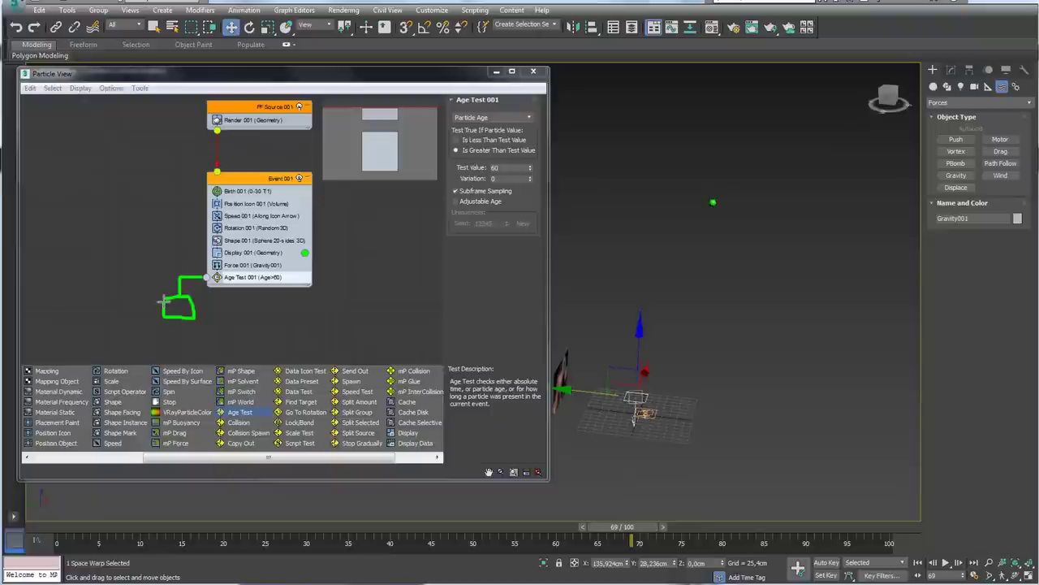
key(Escape)
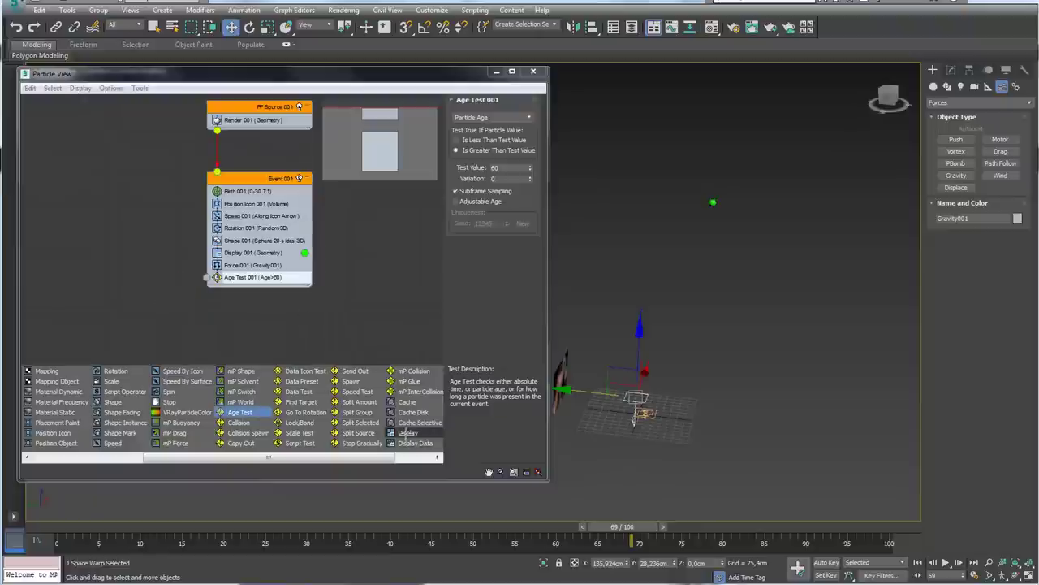
- Create Event 002 with a Display operator and wire the Age Test output into it
drag(407, 433, 127, 316)
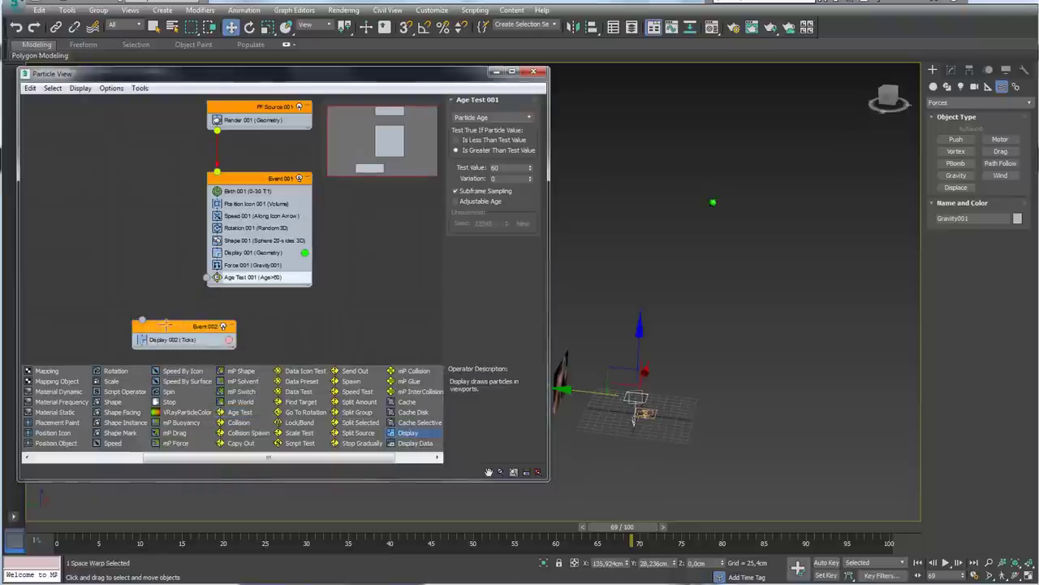
mouse_move(206, 277)
mouse_down()
mouse_move(177, 255)
mouse_move(128, 263)
mouse_up()
drag(114, 313, 114, 313)
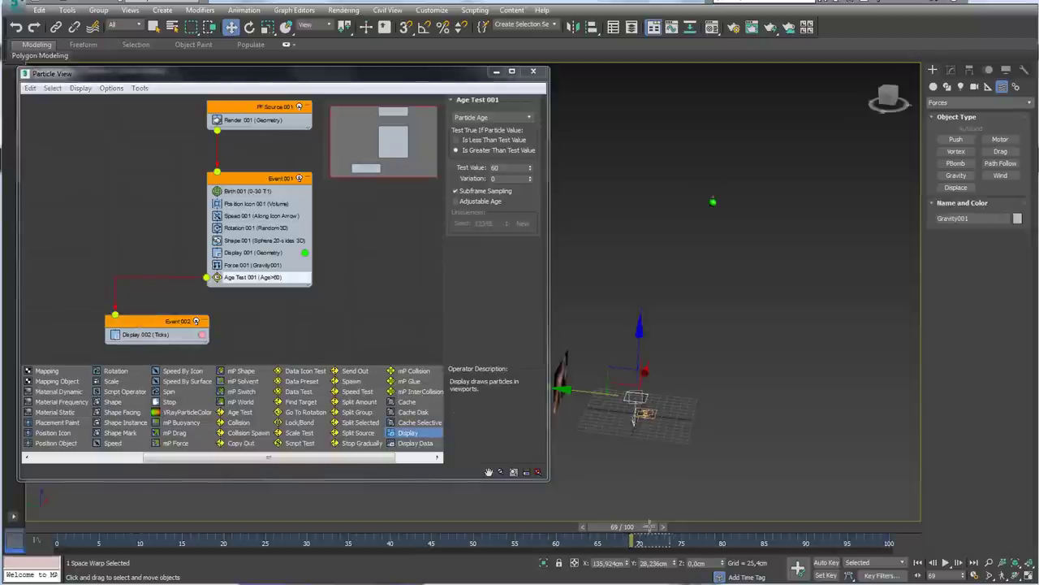
- Rewind to frame 60 and add a Shape operator to Event 002
drag(627, 523, 574, 522)
key(w)
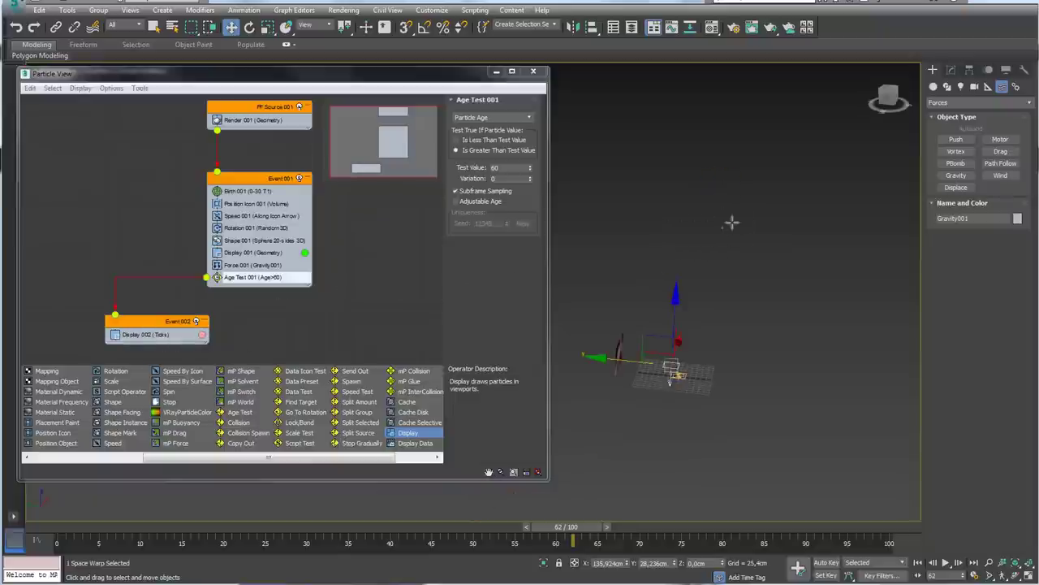
drag(112, 442, 113, 444)
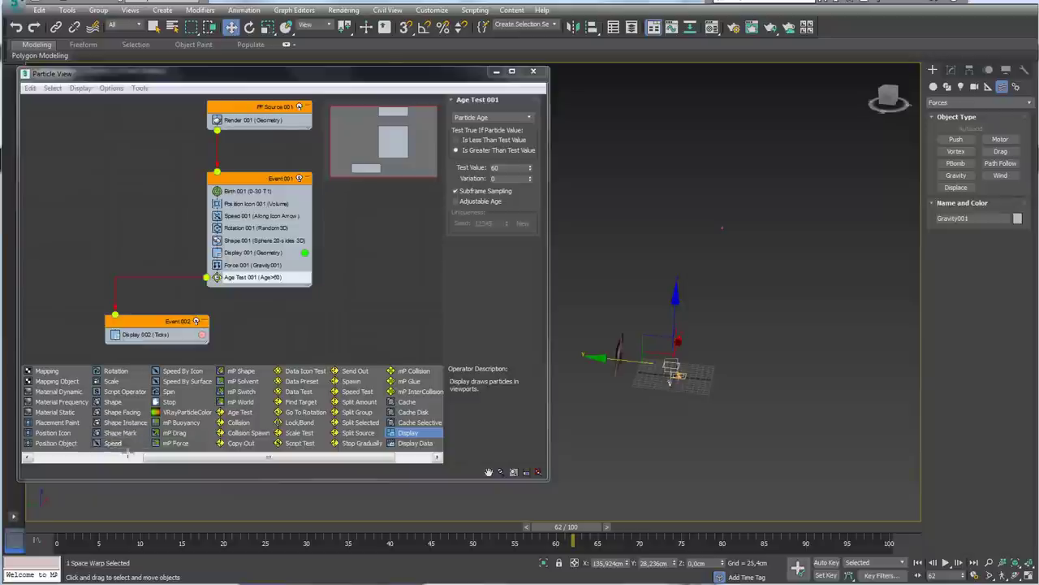
mouse_move(108, 403)
mouse_down()
mouse_move(155, 335)
mouse_move(194, 332)
mouse_up()
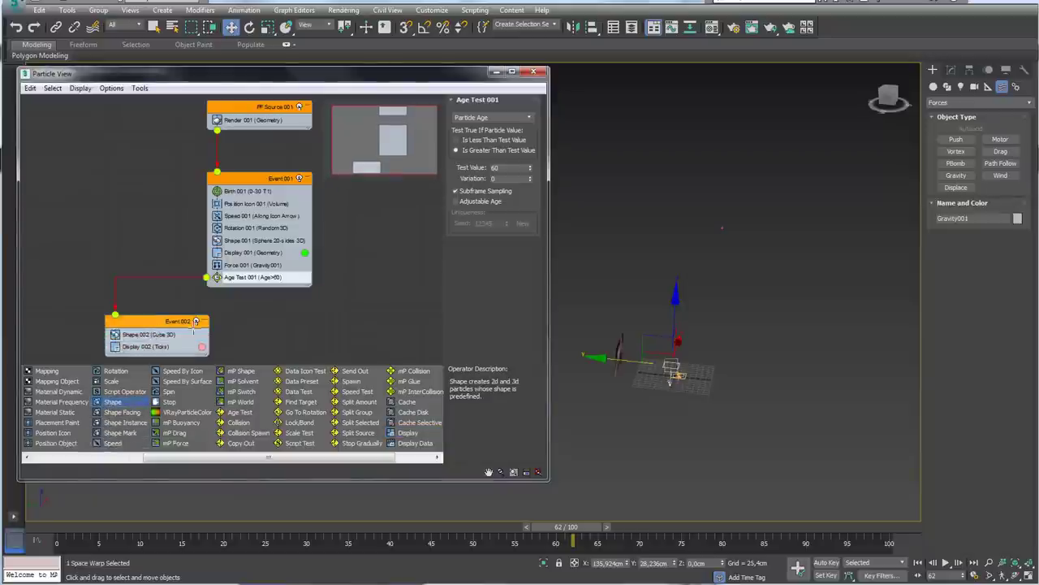
- Make Shape 002's particles Star 5-point 3D shapes
click(145, 333)
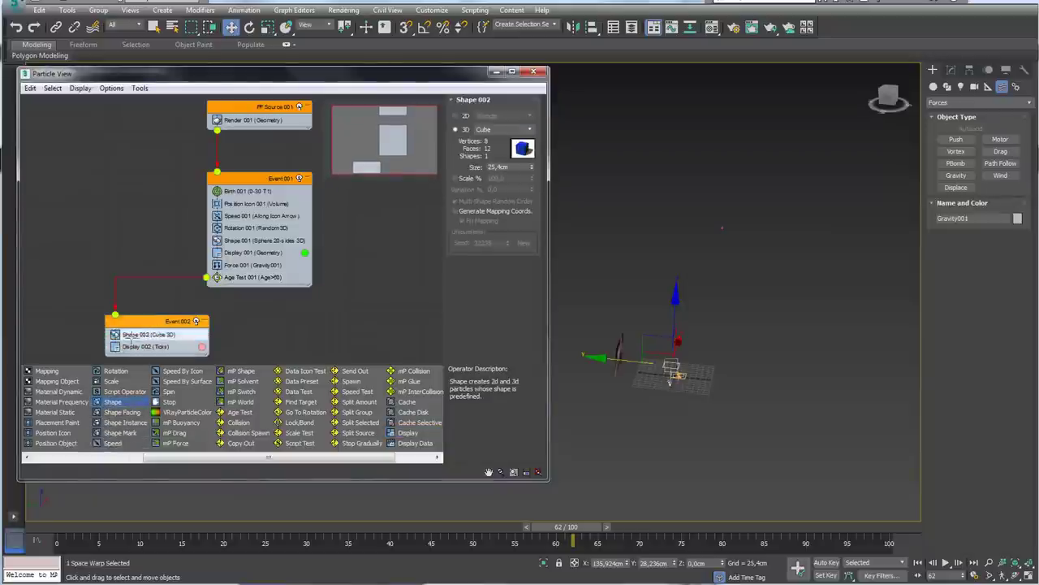
click(512, 130)
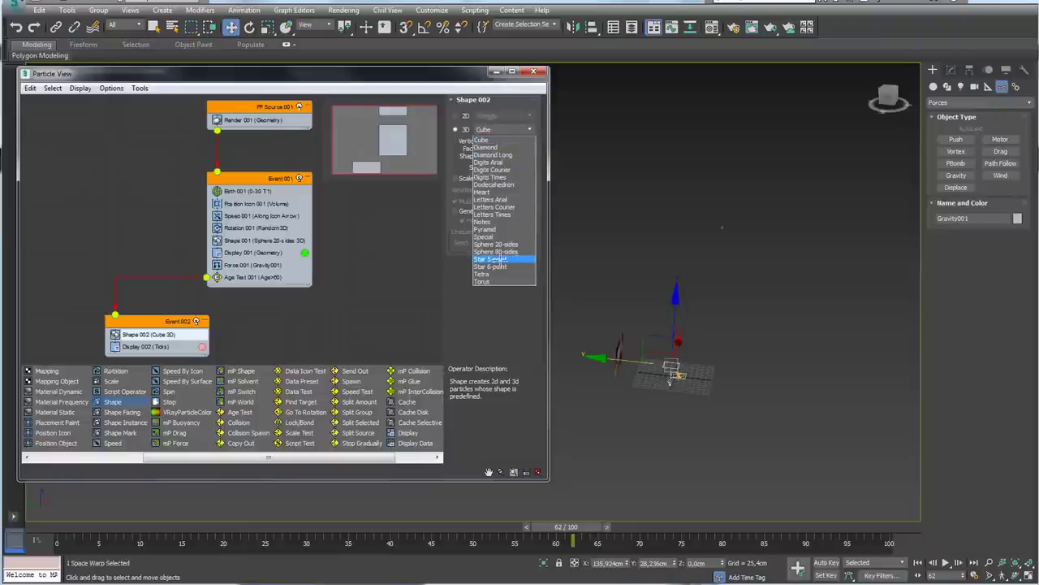
click(498, 259)
middle_drag(712, 232, 692, 256)
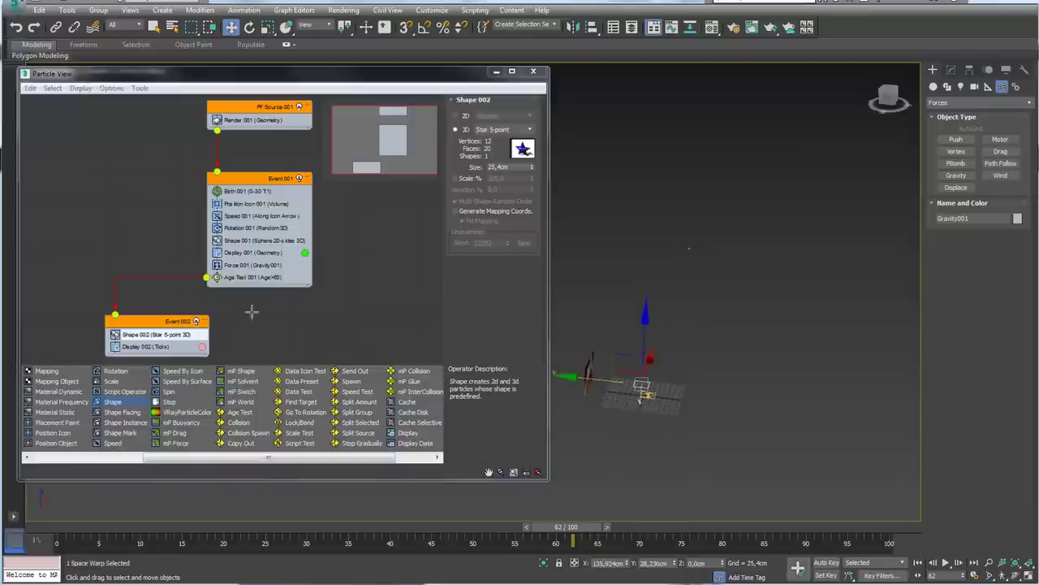
middle_drag(252, 318, 257, 287)
- Show Event 002 particles as Geometry, preview them, and bring up Shape 002's parameters
click(150, 314)
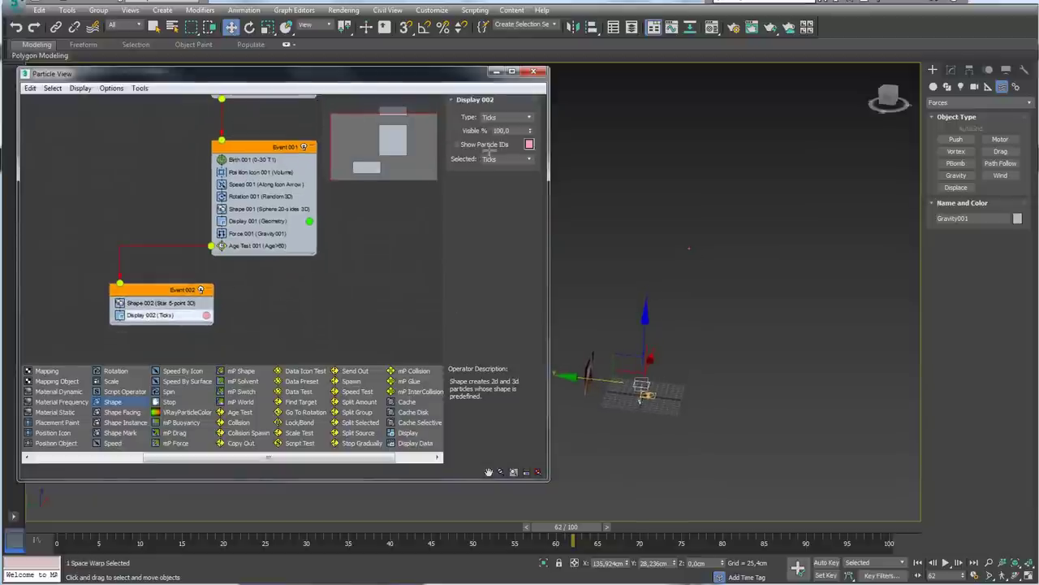
click(516, 117)
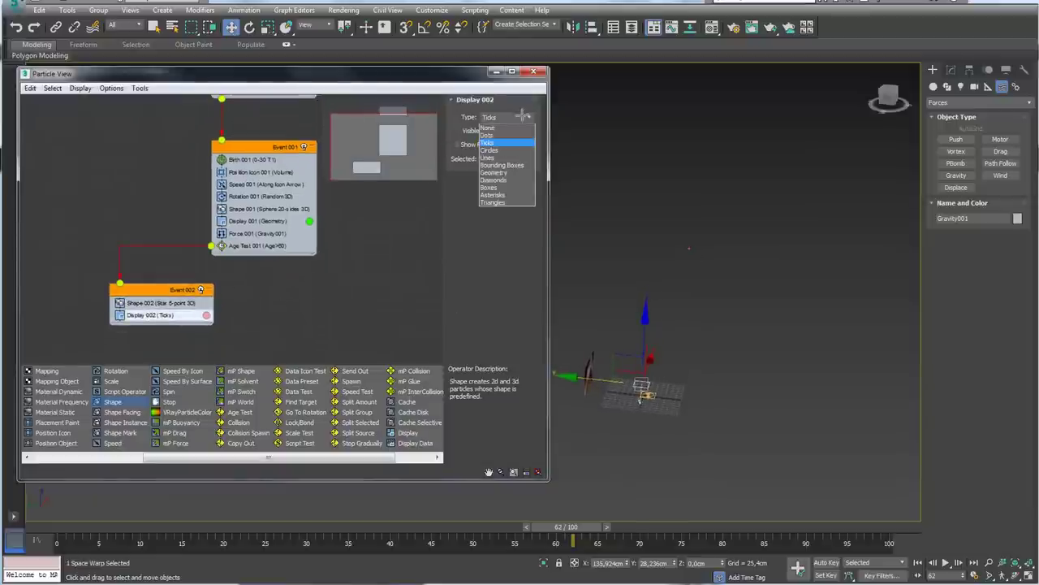
click(503, 171)
mouse_move(675, 271)
middle_down()
mouse_move(631, 398)
mouse_move(674, 286)
middle_up()
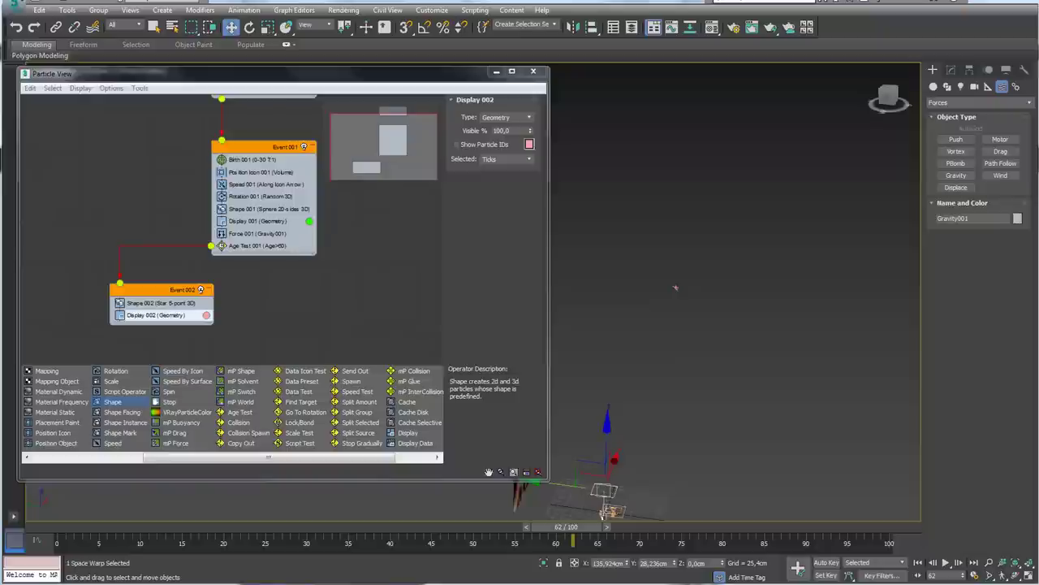
mouse_move(566, 526)
mouse_down()
mouse_move(439, 527)
mouse_move(555, 526)
mouse_up()
key(w)
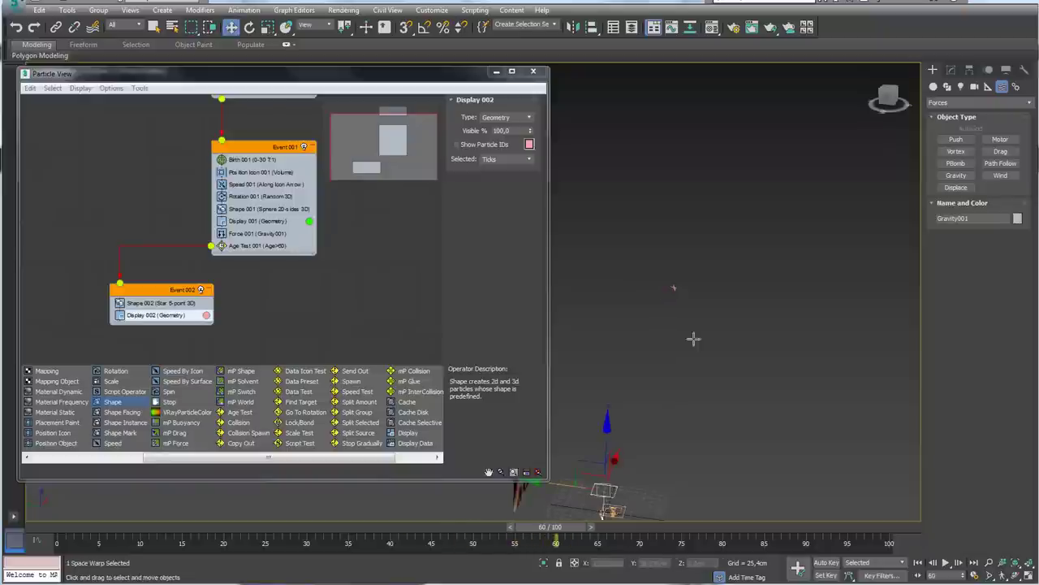
scroll(658, 300, up, 5)
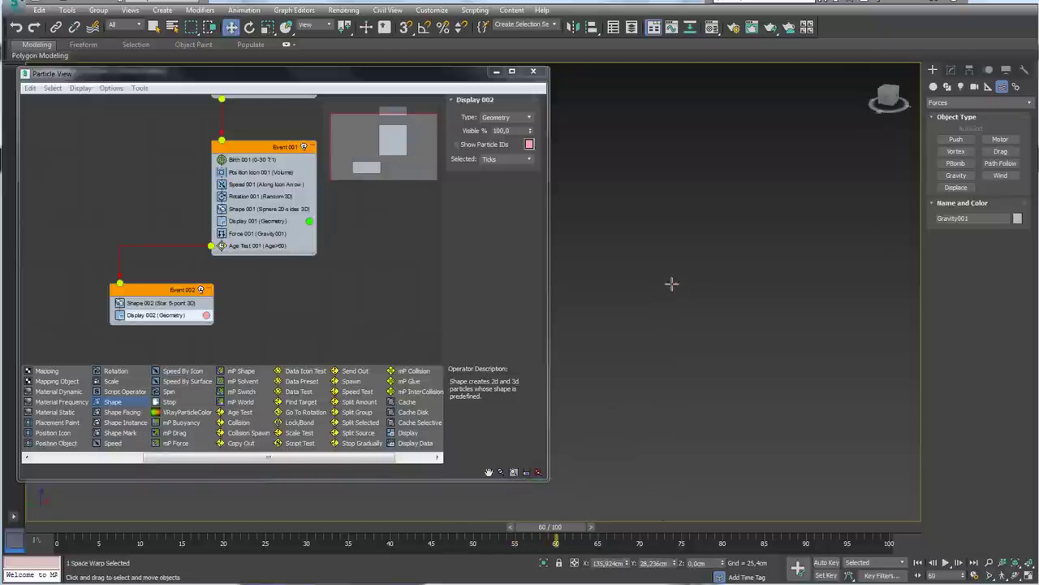
scroll(672, 282, down, 3)
scroll(683, 282, down, 2)
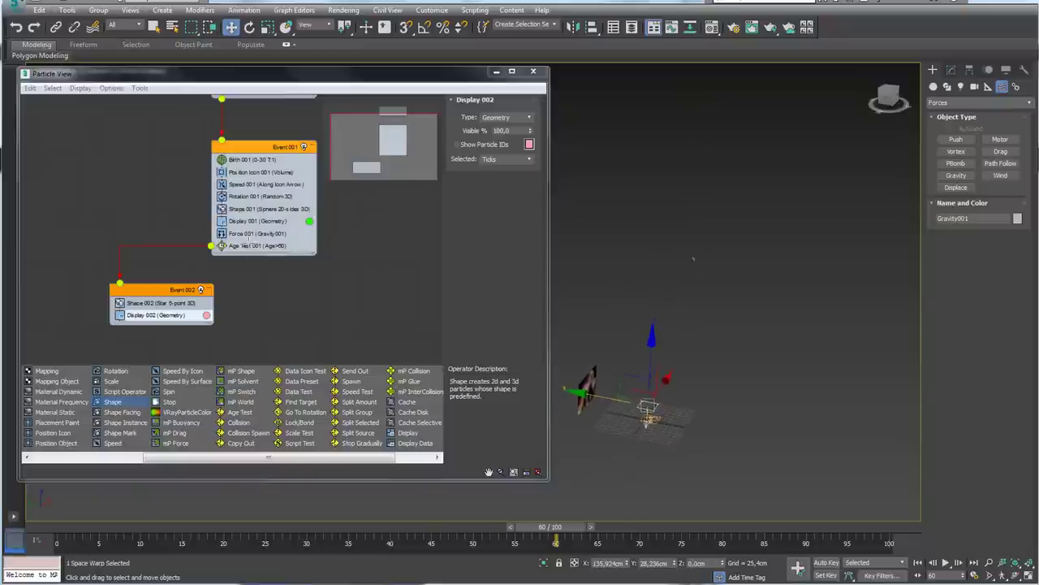
click(161, 302)
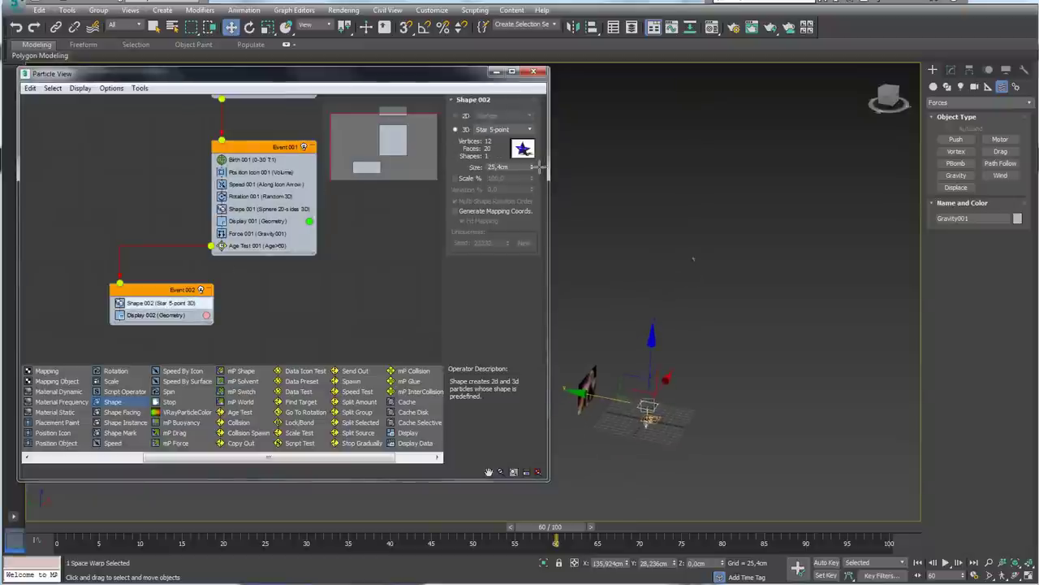
- Enlarge the star particles to about 108,311 cm and scrub back to preview the star
drag(531, 166, 531, 154)
click(510, 322)
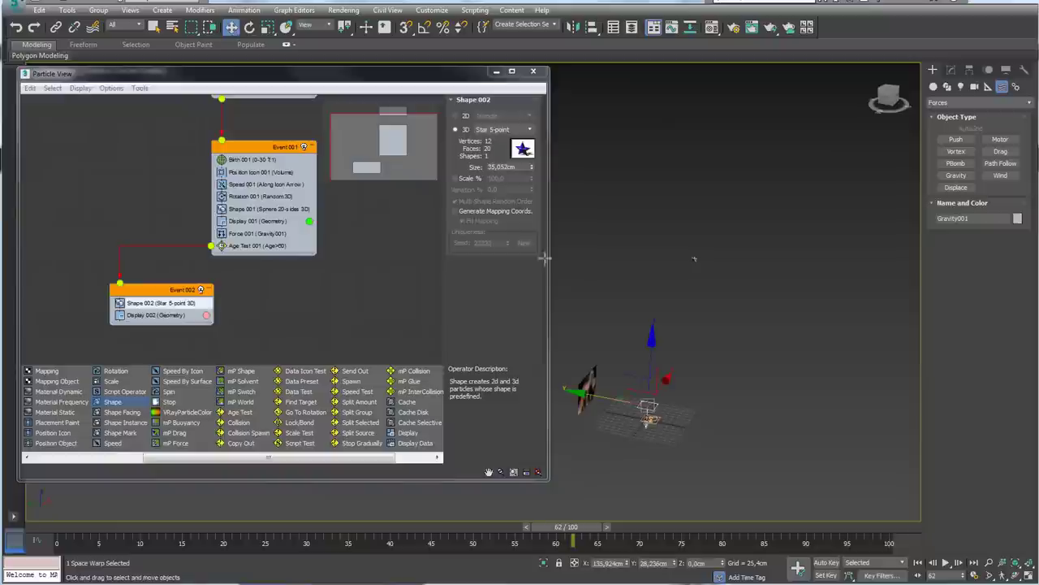
drag(531, 166, 535, 47)
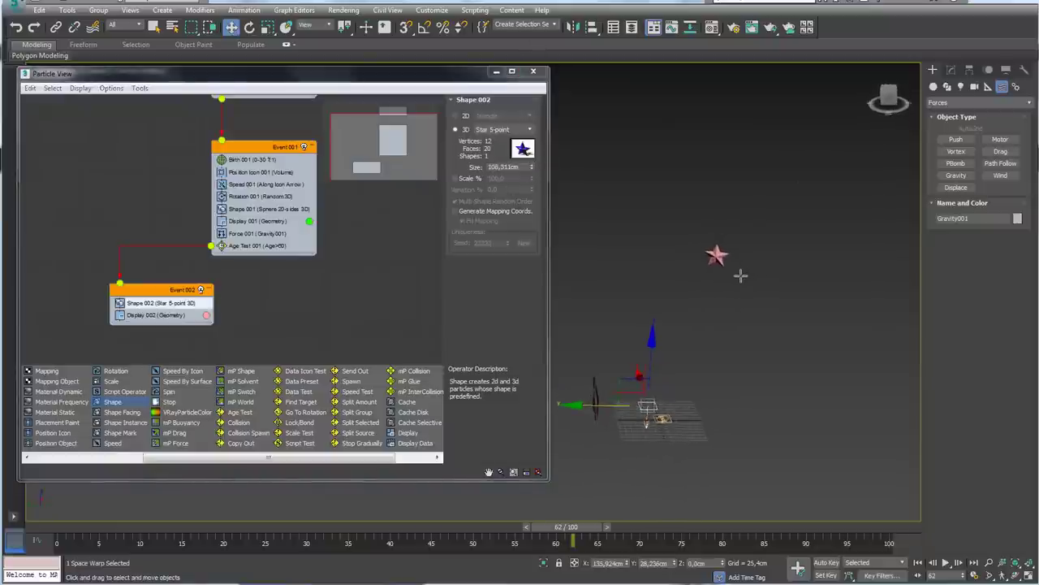
mouse_move(602, 524)
mouse_down()
mouse_move(525, 527)
mouse_move(722, 528)
mouse_move(557, 528)
mouse_up()
- Sketch trails fanning out around the star as an on-screen annotation, then clear it
key(w)
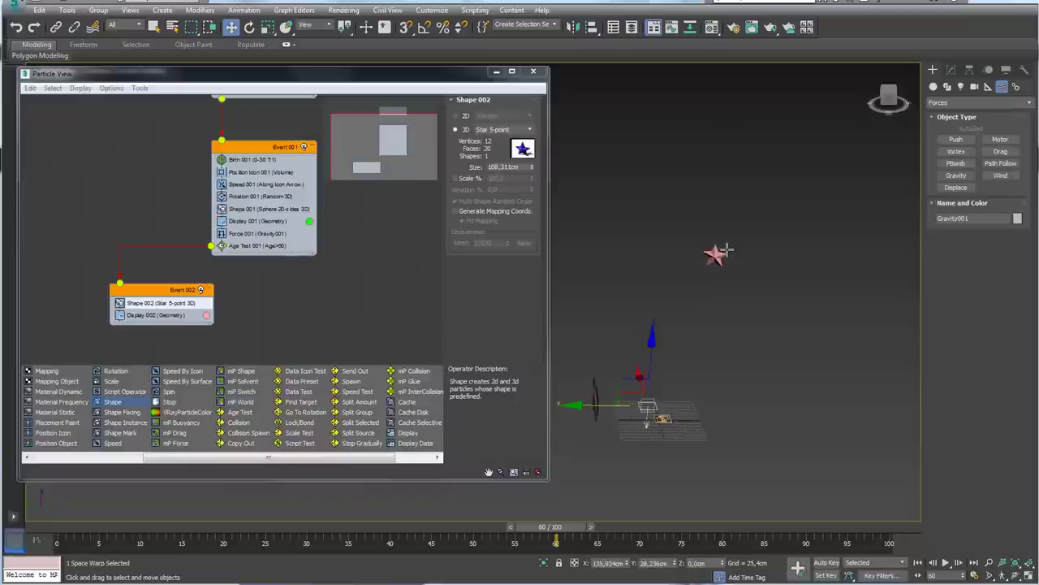
drag(727, 250, 830, 241)
middle_drag(704, 250, 726, 213)
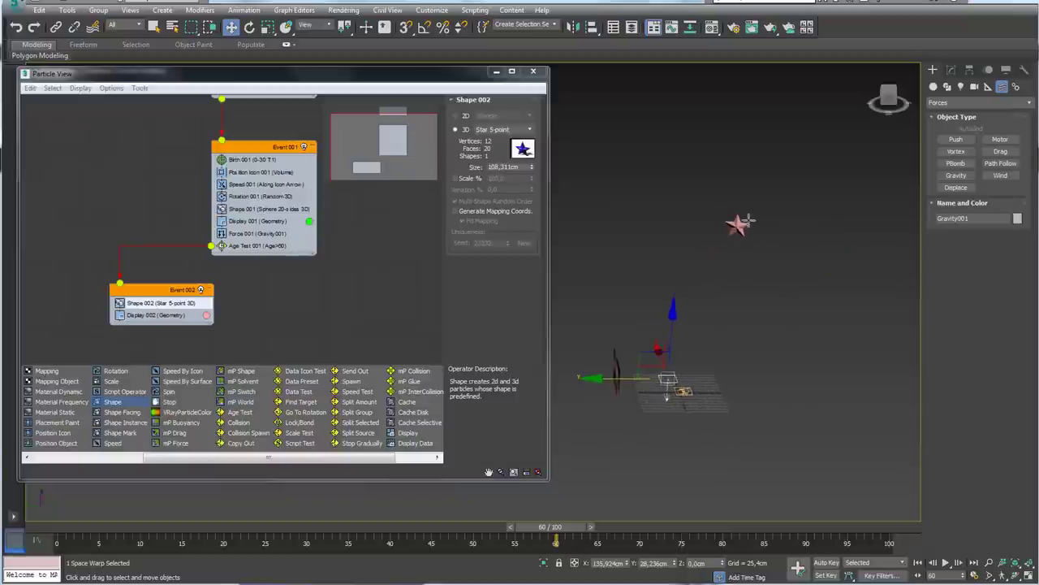
drag(755, 195, 802, 154)
drag(737, 220, 656, 133)
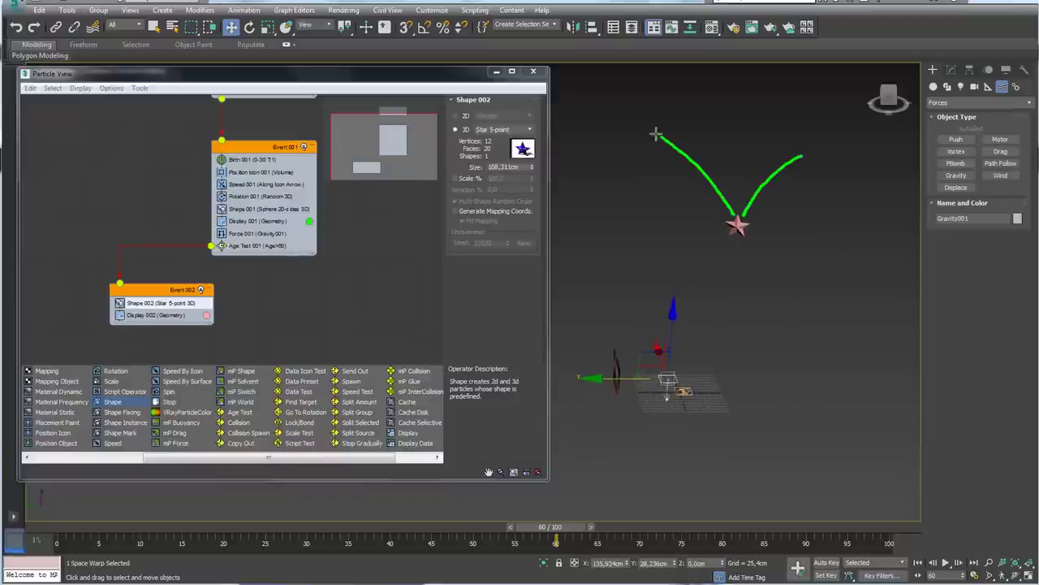
mouse_move(717, 217)
mouse_down()
mouse_move(566, 216)
mouse_move(593, 260)
mouse_move(553, 281)
mouse_move(622, 287)
mouse_up()
mouse_move(745, 231)
mouse_down()
mouse_move(814, 320)
mouse_move(865, 249)
mouse_up()
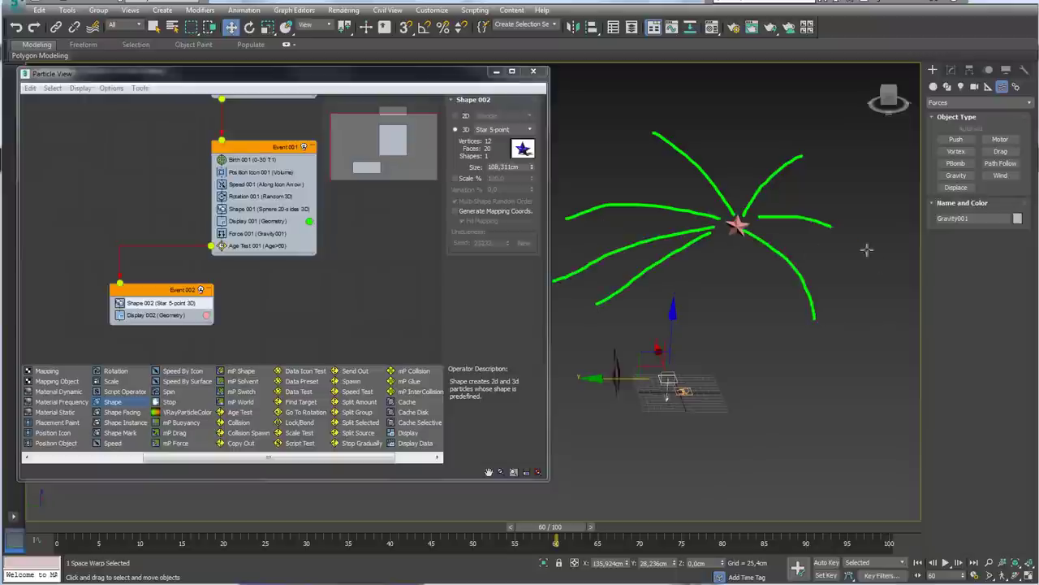
key(Escape)
middle_drag(314, 304, 337, 281)
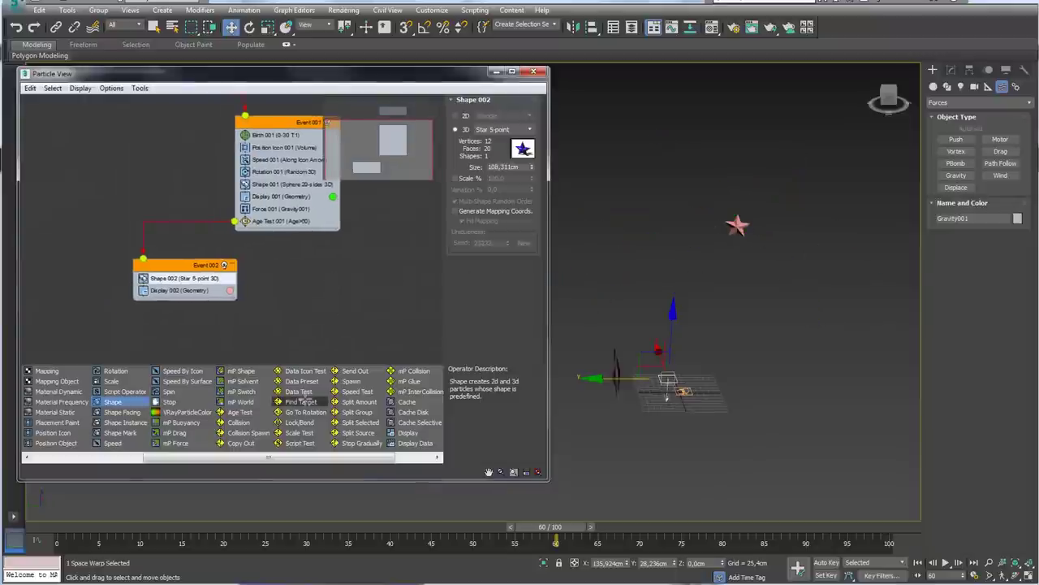
- Add a Copy Out operator from the depot to the top of Event 002
drag(268, 456, 318, 456)
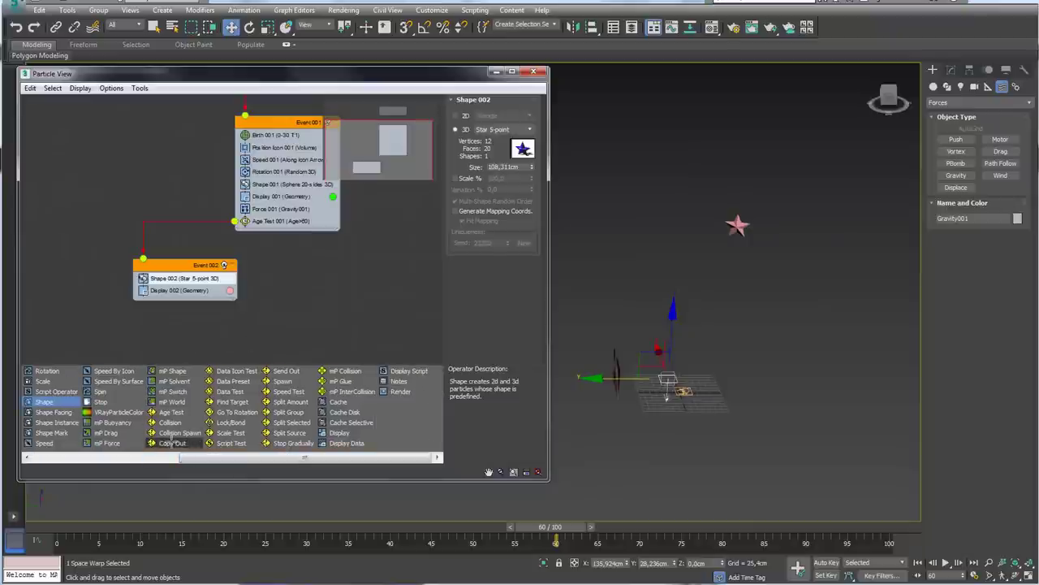
click(172, 442)
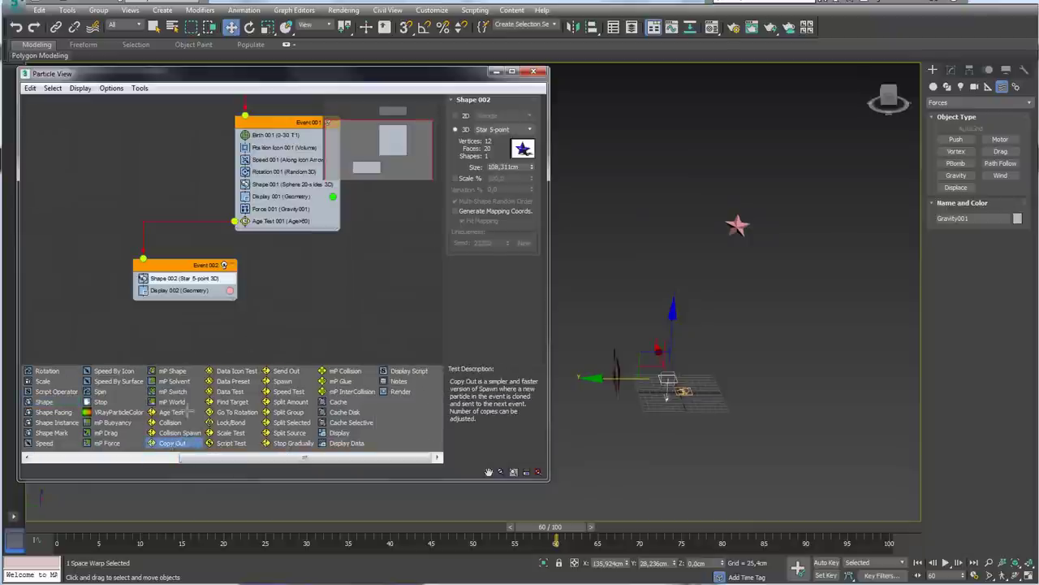
drag(190, 321, 193, 277)
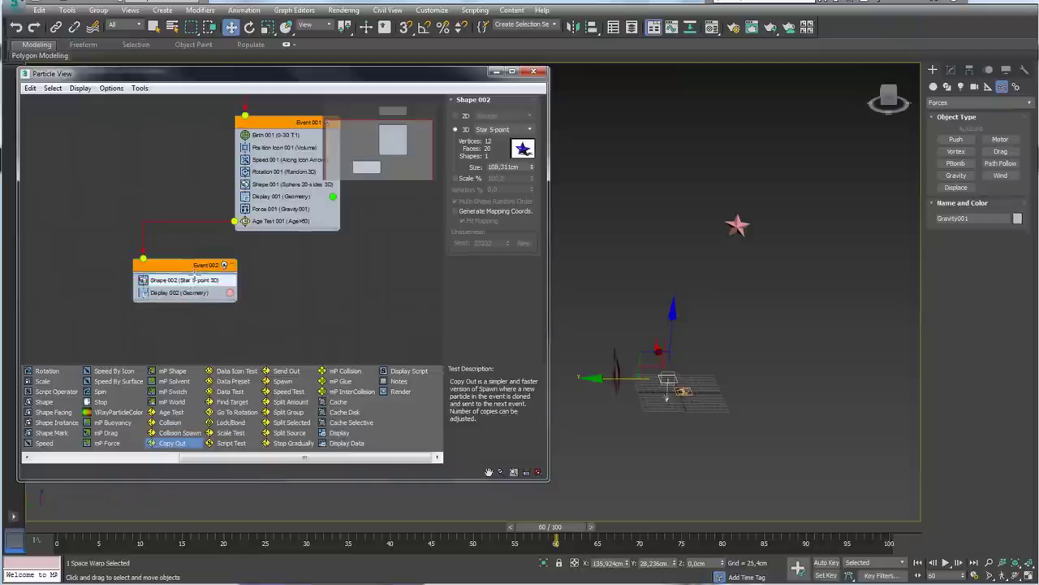
click(175, 278)
middle_drag(262, 274, 295, 320)
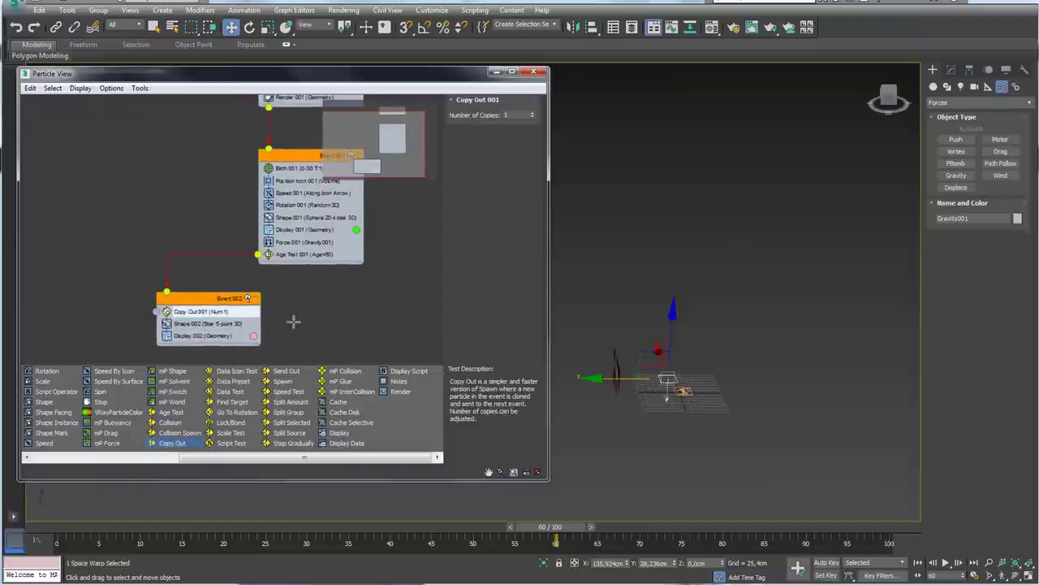
- Set Copy Out 001's number of copies to 150 and scrub to preview
double_click(518, 114)
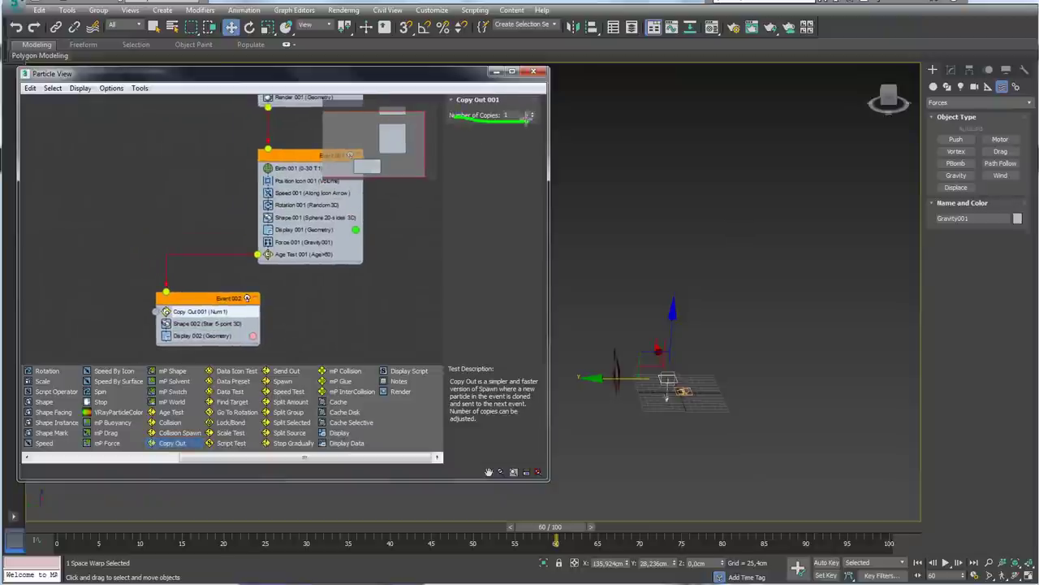
text(1)
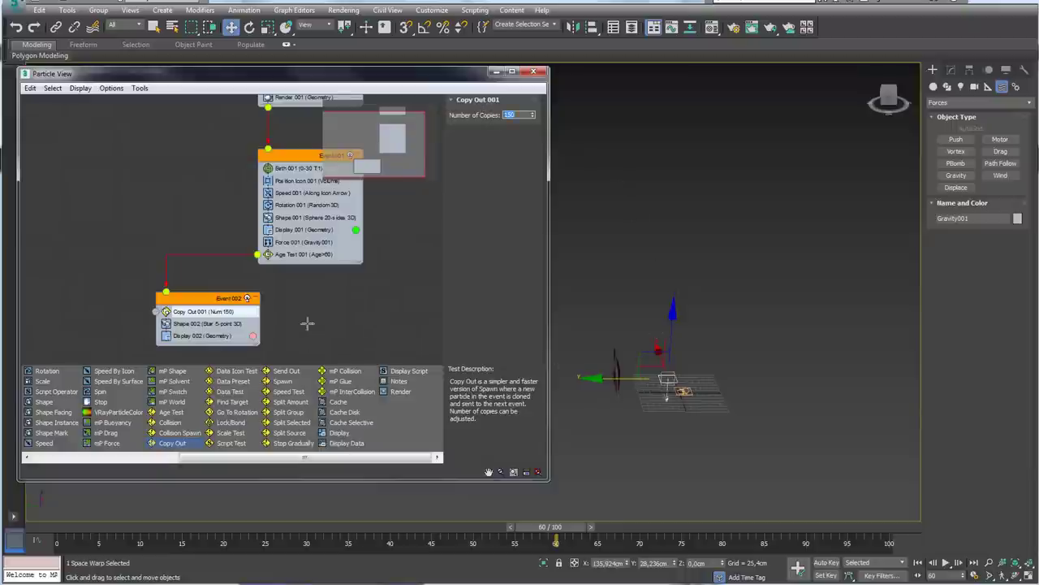
middle_drag(306, 324, 281, 330)
mouse_move(555, 526)
mouse_down()
mouse_move(461, 526)
mouse_move(615, 527)
mouse_up()
- Annotate the planned burst by circling the star and sketching rays radiating all around it
key(w)
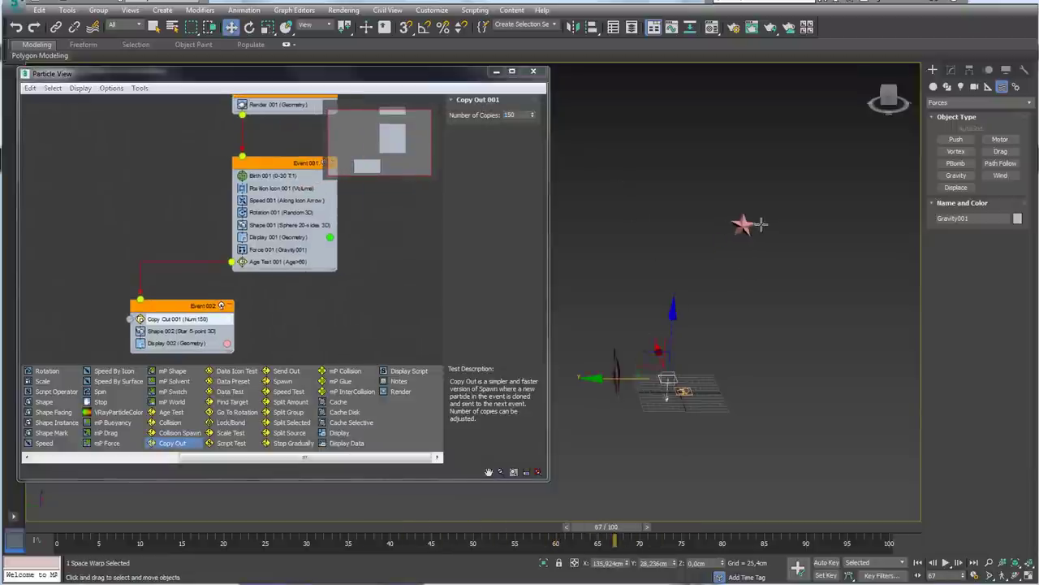
scroll(747, 268, up, 5)
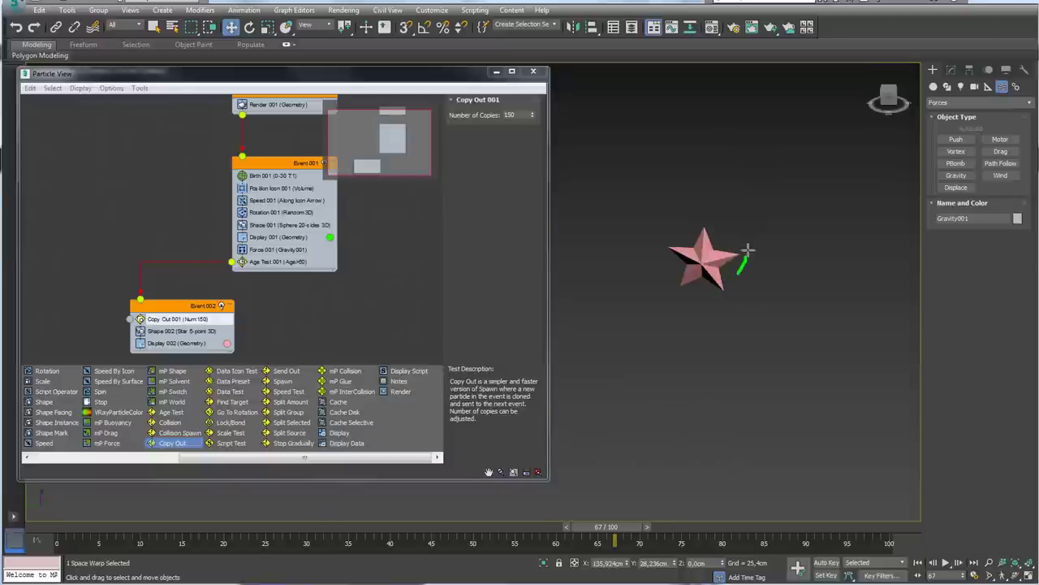
mouse_move(662, 230)
mouse_down()
mouse_move(664, 273)
mouse_move(739, 286)
mouse_up()
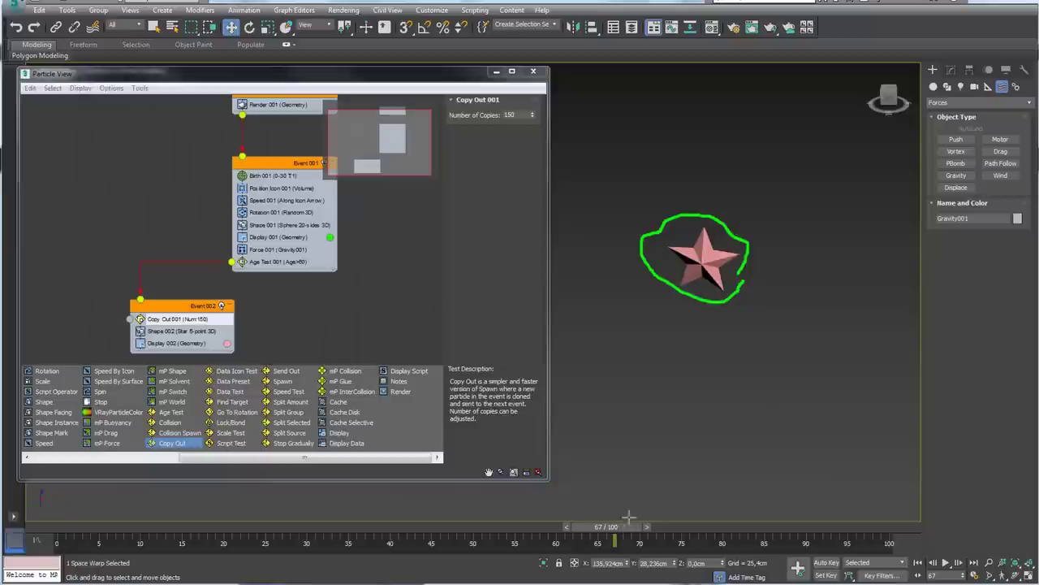
drag(647, 300, 571, 366)
drag(638, 281, 559, 288)
drag(641, 240, 529, 174)
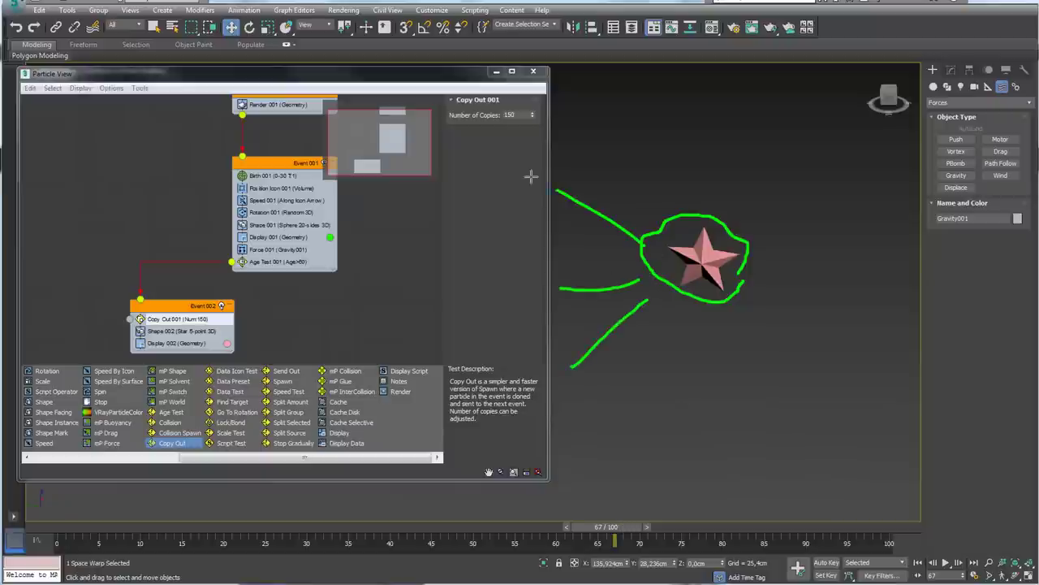
drag(675, 200, 672, 172)
drag(656, 127, 643, 91)
drag(734, 203, 829, 58)
drag(747, 225, 877, 195)
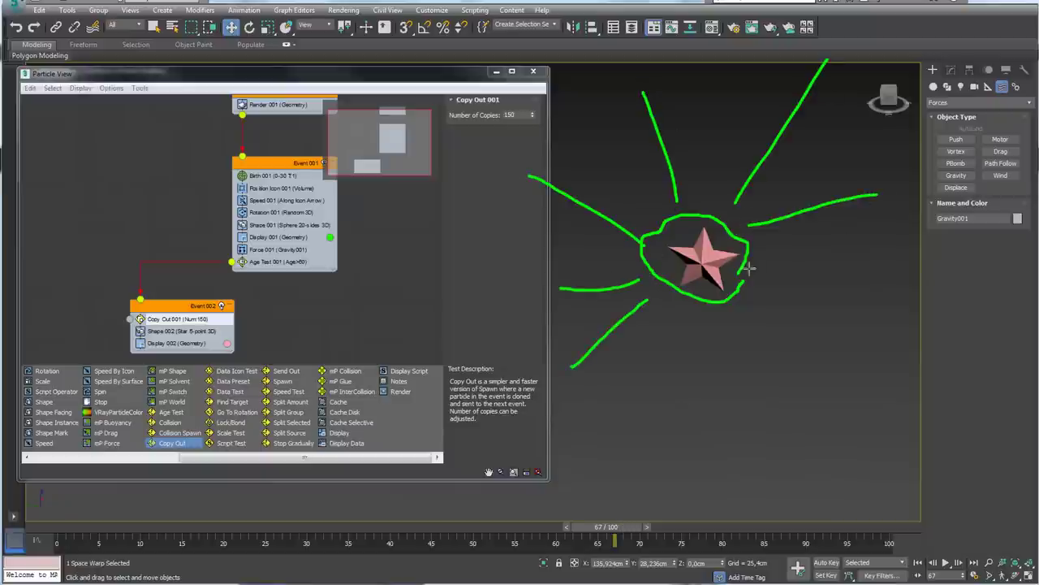
drag(743, 264, 916, 300)
drag(796, 347, 833, 388)
drag(702, 324, 679, 410)
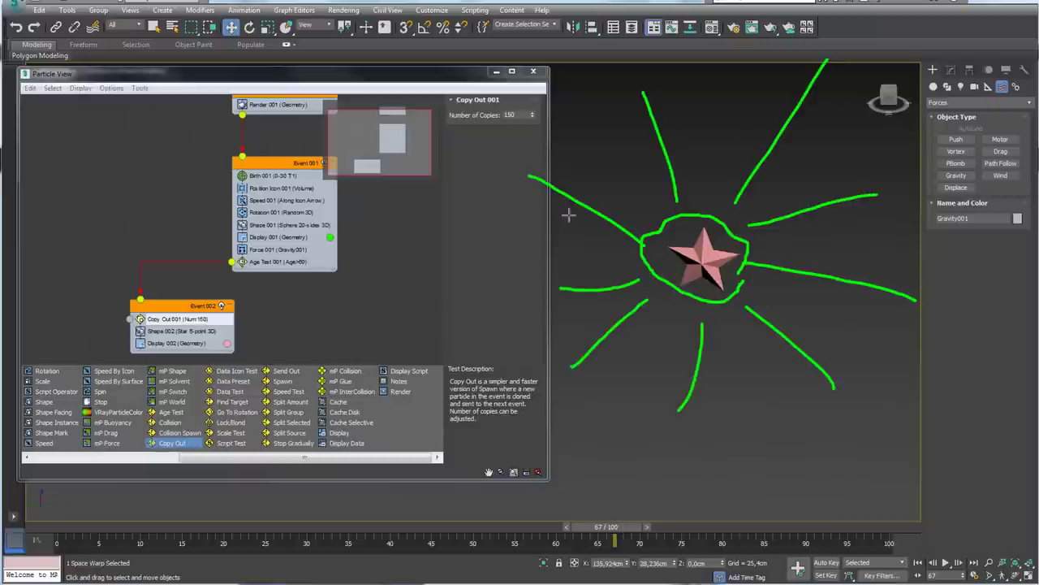
- Clear the annotation and move the Event 002 node further left in the graph
key(Escape)
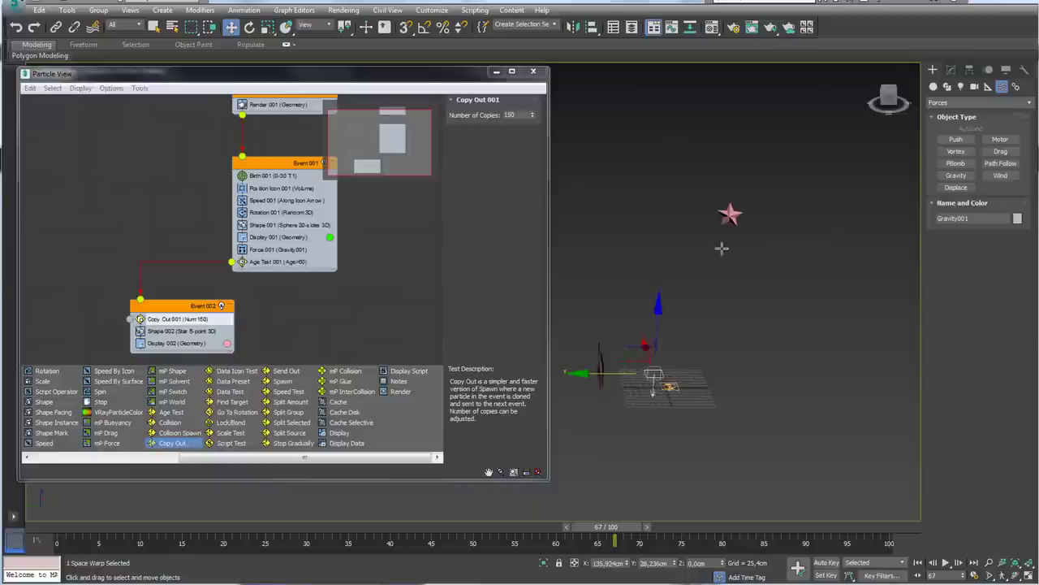
drag(200, 318, 134, 295)
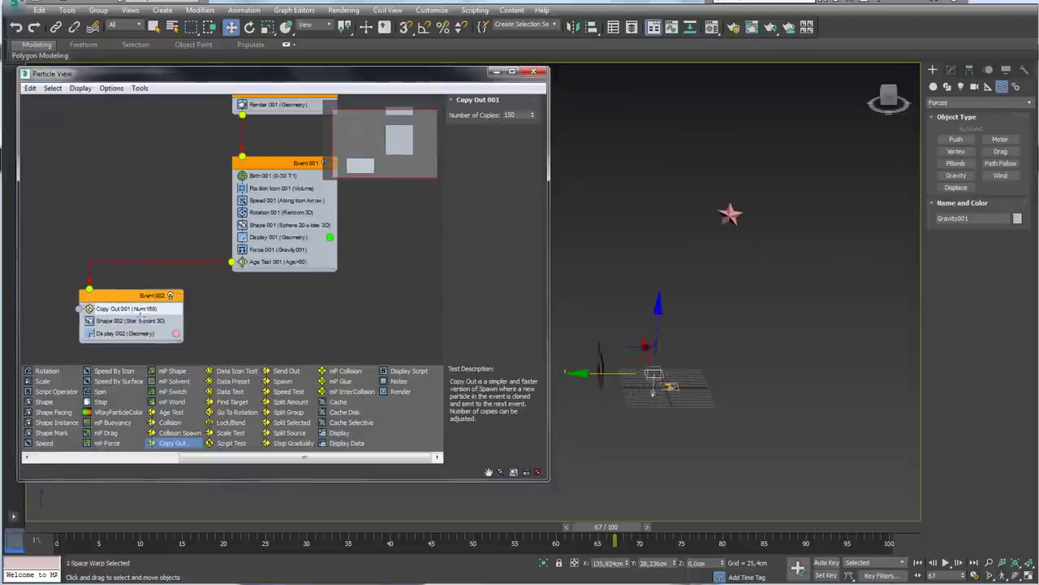
mouse_move(219, 457)
mouse_down()
mouse_move(147, 456)
mouse_move(158, 457)
mouse_up()
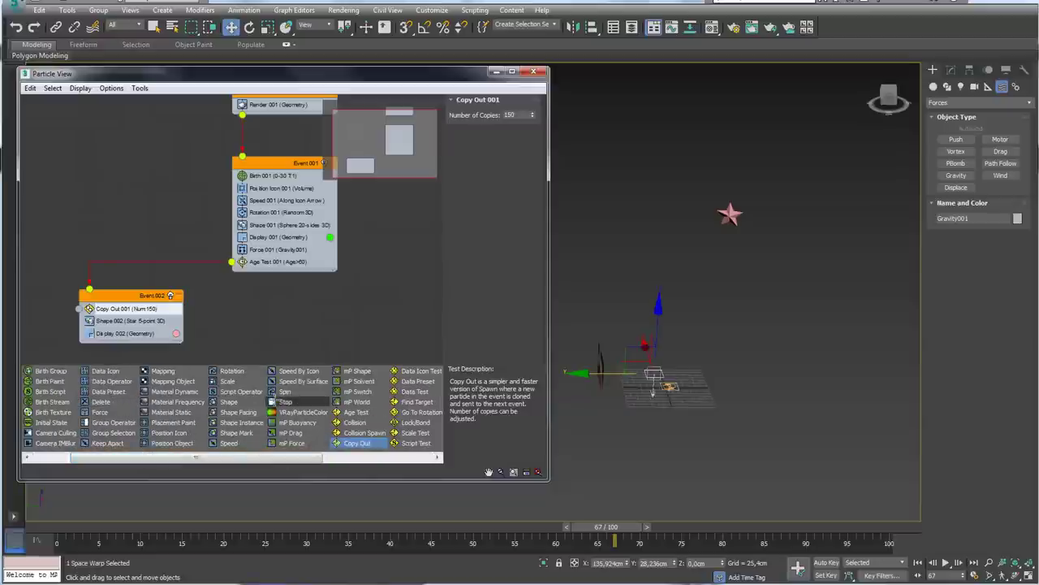
- Add Speed 002 below Copy Out with Random 3D direction
drag(225, 444, 134, 319)
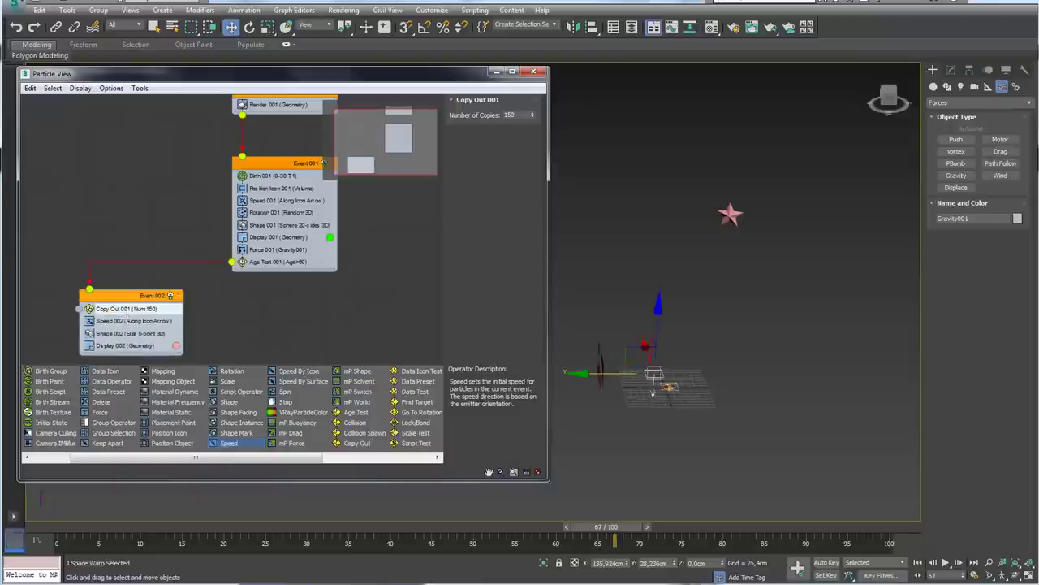
click(126, 320)
click(516, 149)
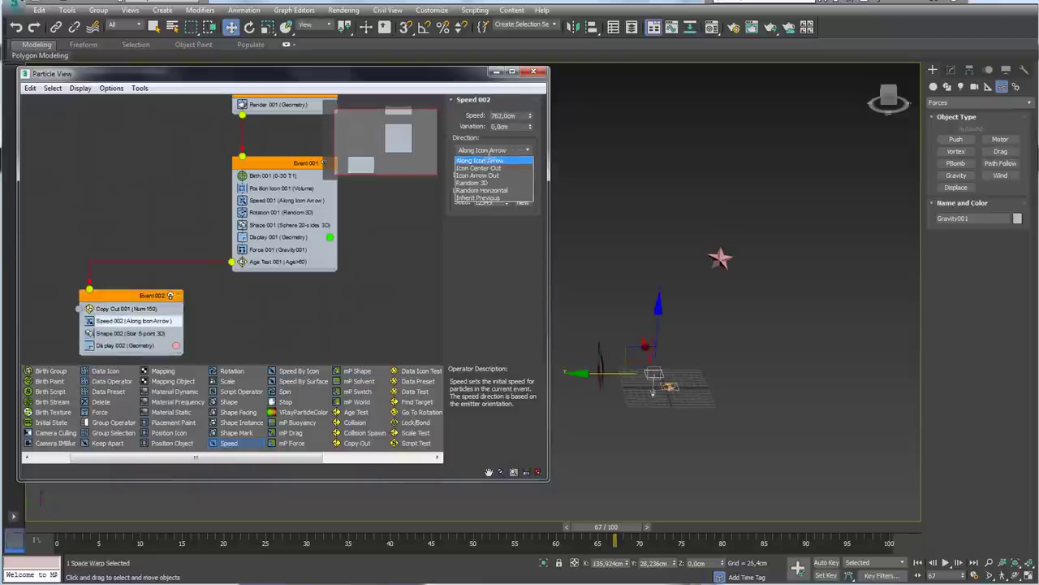
click(493, 183)
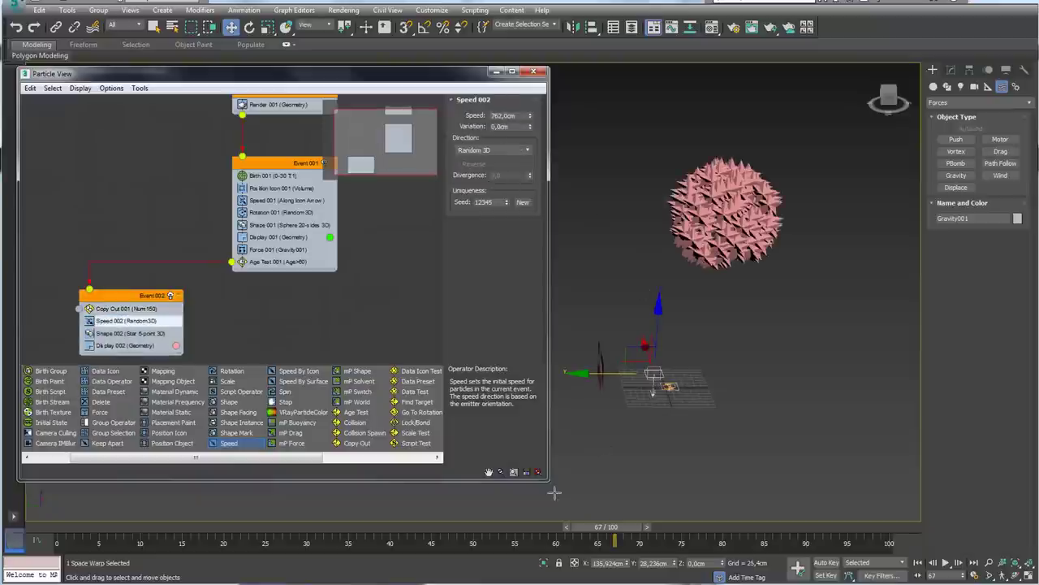
- Advance time and orbit the viewport to watch the 762 cm star burst expand
mouse_move(630, 528)
mouse_down()
mouse_move(731, 523)
mouse_move(520, 526)
mouse_move(731, 526)
mouse_move(698, 526)
mouse_up()
key(w)
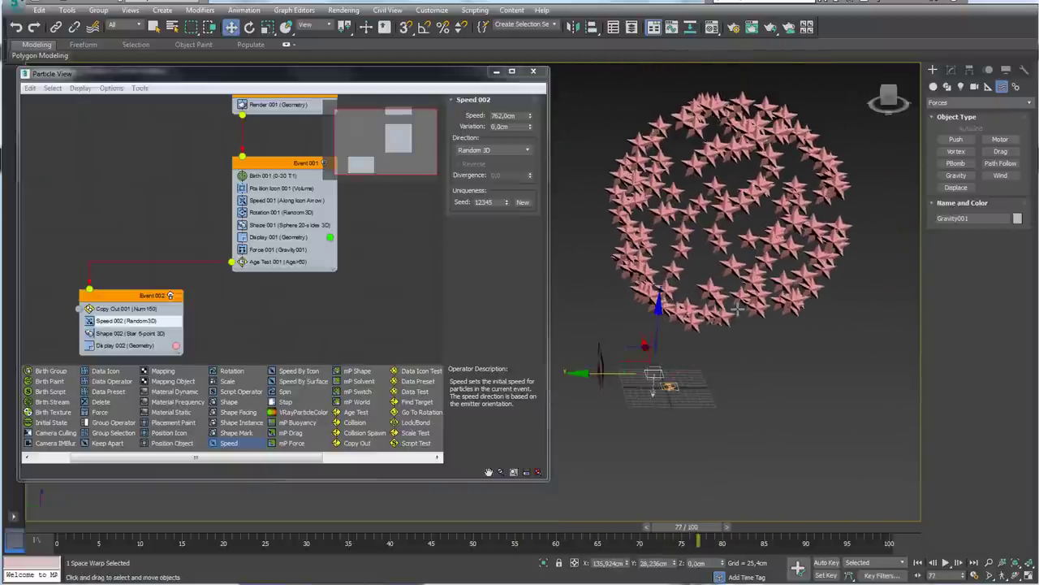
alt+middle_drag(736, 321, 761, 319)
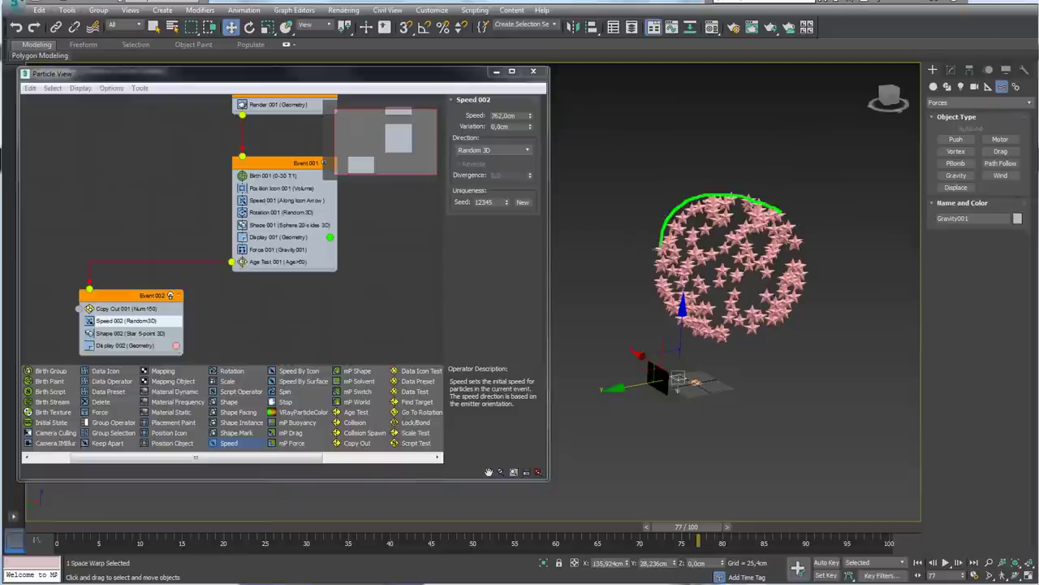
drag(753, 335, 803, 276)
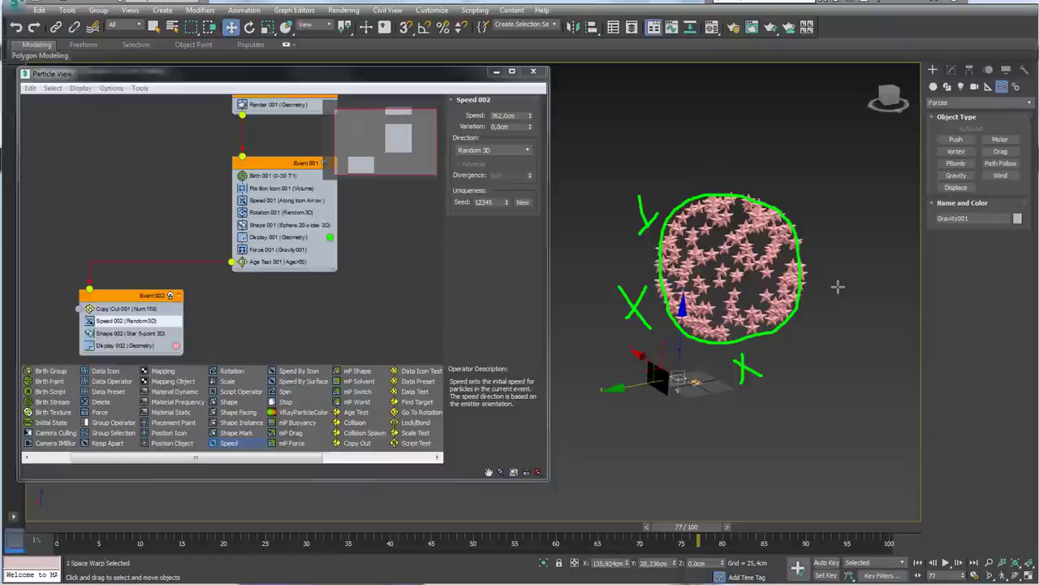
key(e)
middle_drag(268, 321, 286, 282)
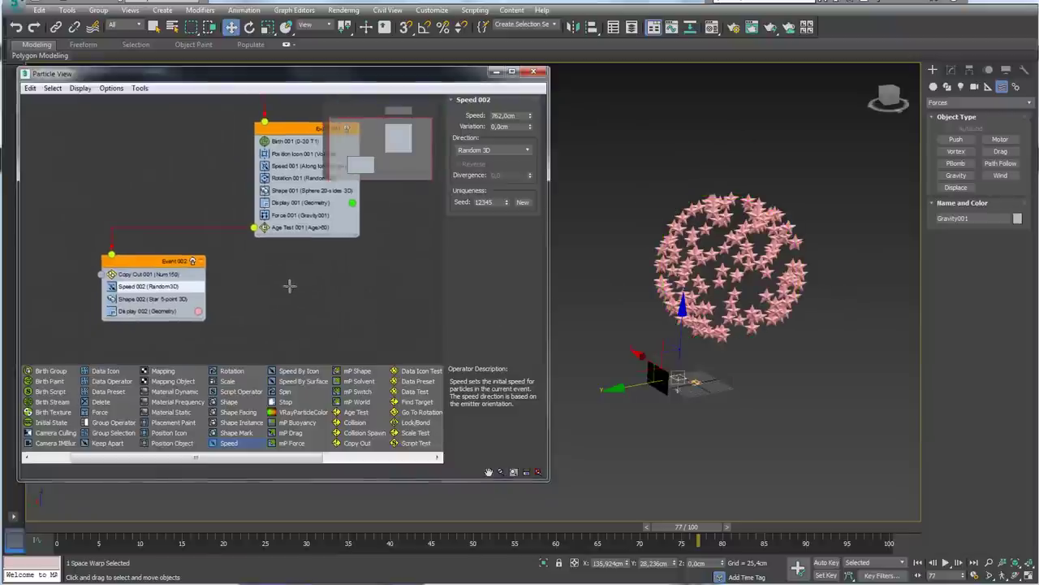
- Add a Delete operator at the end of Event 002 that removes particles by age
click(97, 401)
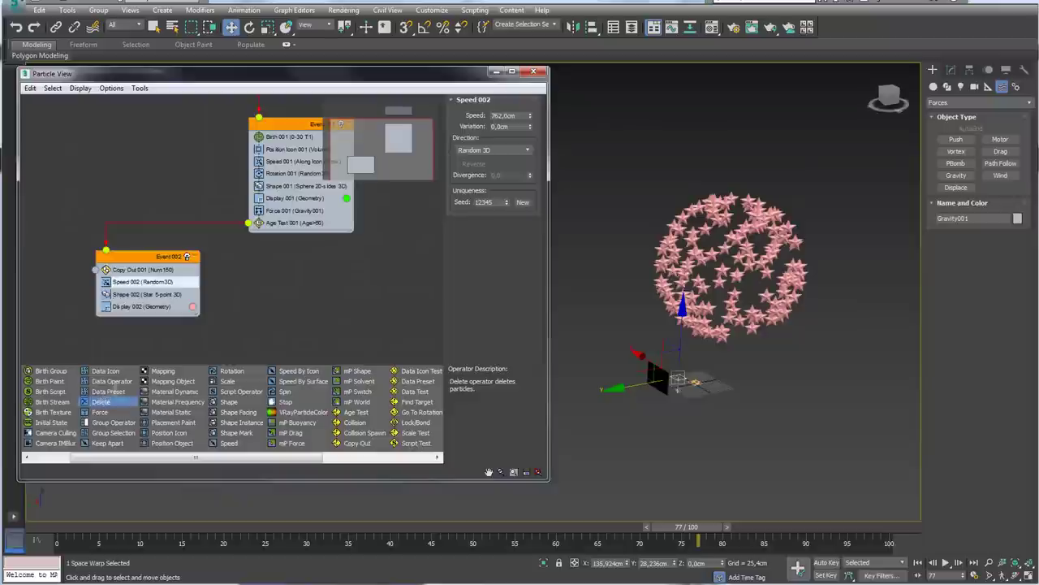
drag(145, 338, 139, 320)
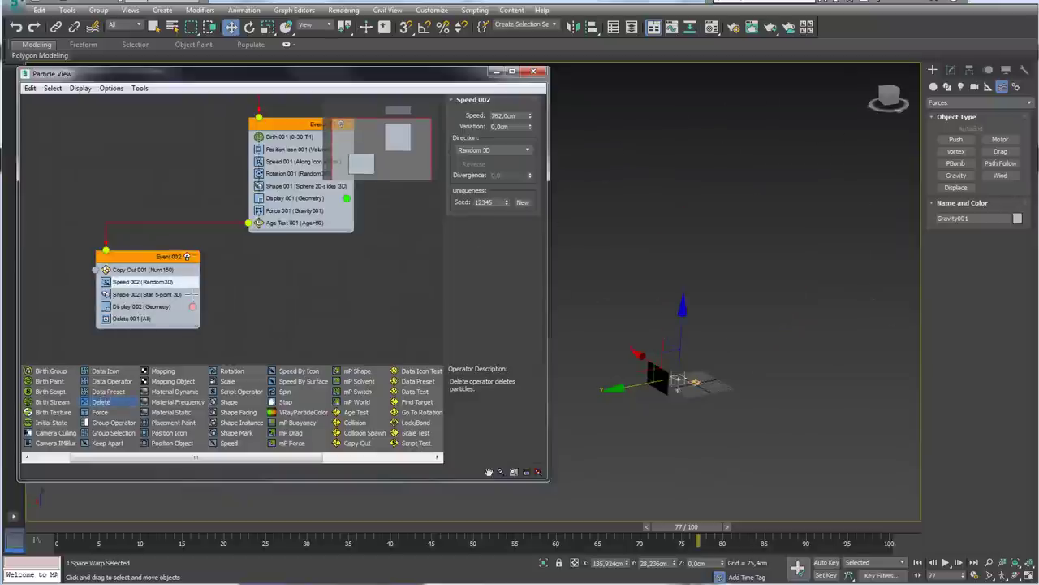
click(126, 318)
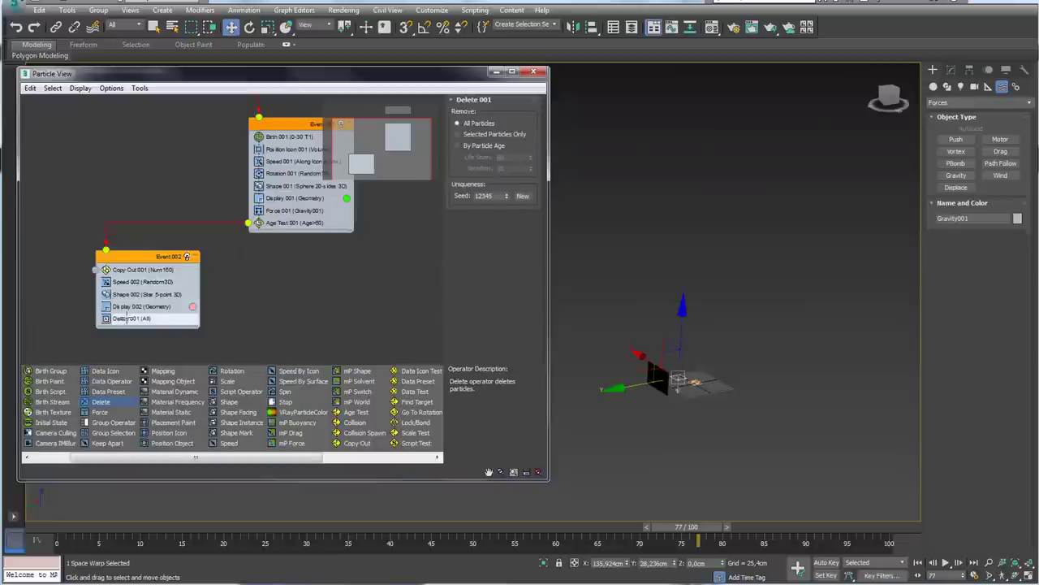
click(466, 145)
text(70)
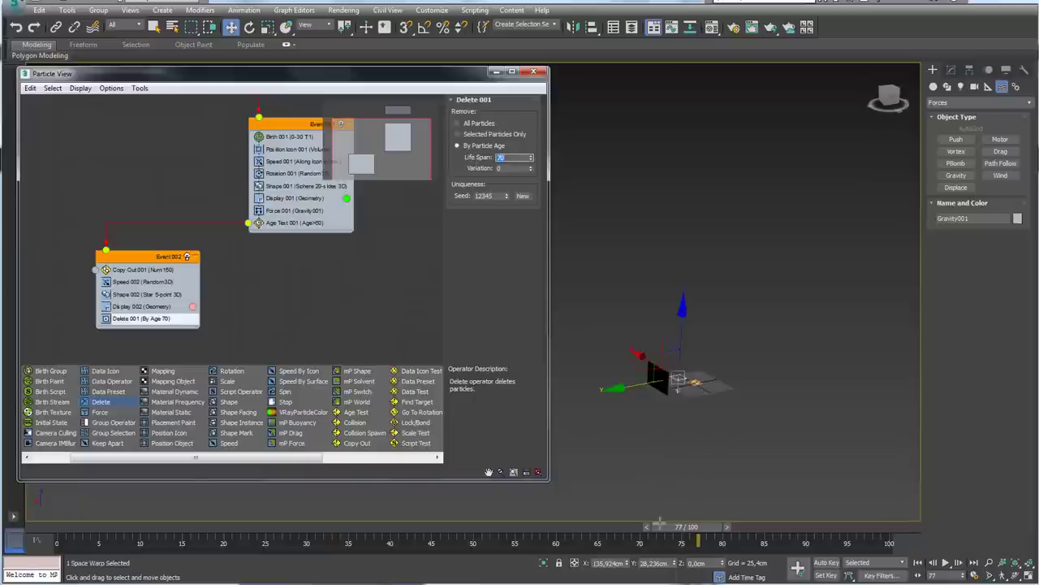
- Scrub the timeline to check how long stars last with Life Span 70, Variation 5
drag(659, 523, 578, 526)
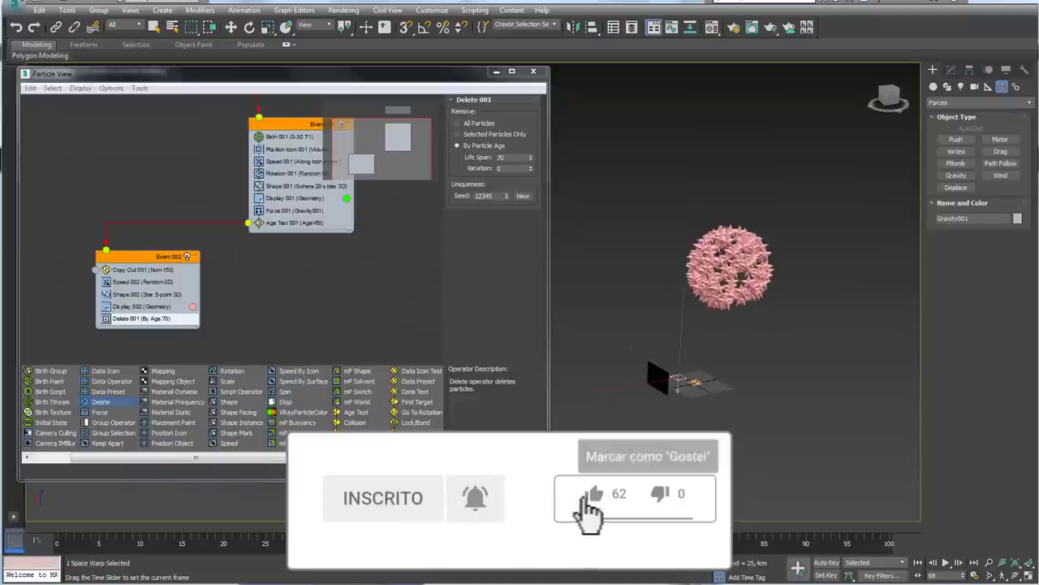
key(w)
text(5)
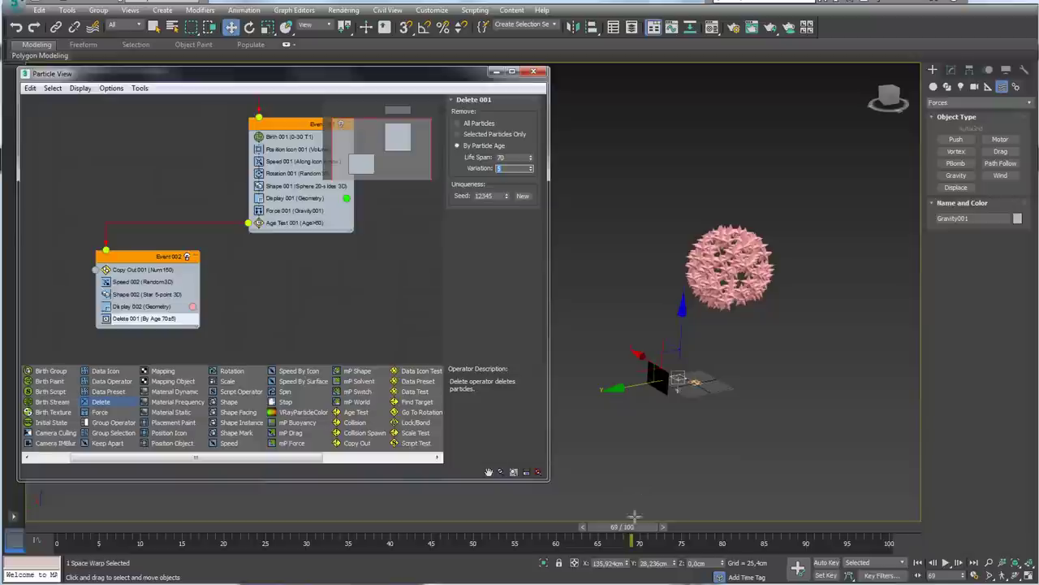
mouse_move(630, 526)
mouse_down()
mouse_move(597, 527)
mouse_move(666, 525)
mouse_move(652, 526)
mouse_up()
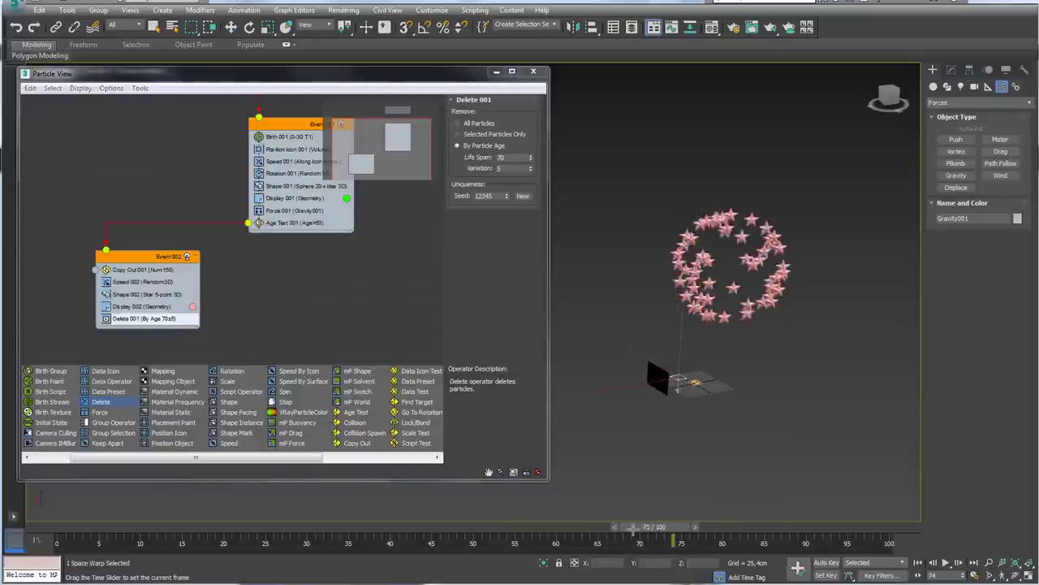
mouse_move(652, 526)
mouse_down()
mouse_move(349, 539)
mouse_move(557, 535)
mouse_move(518, 566)
mouse_move(653, 560)
mouse_up()
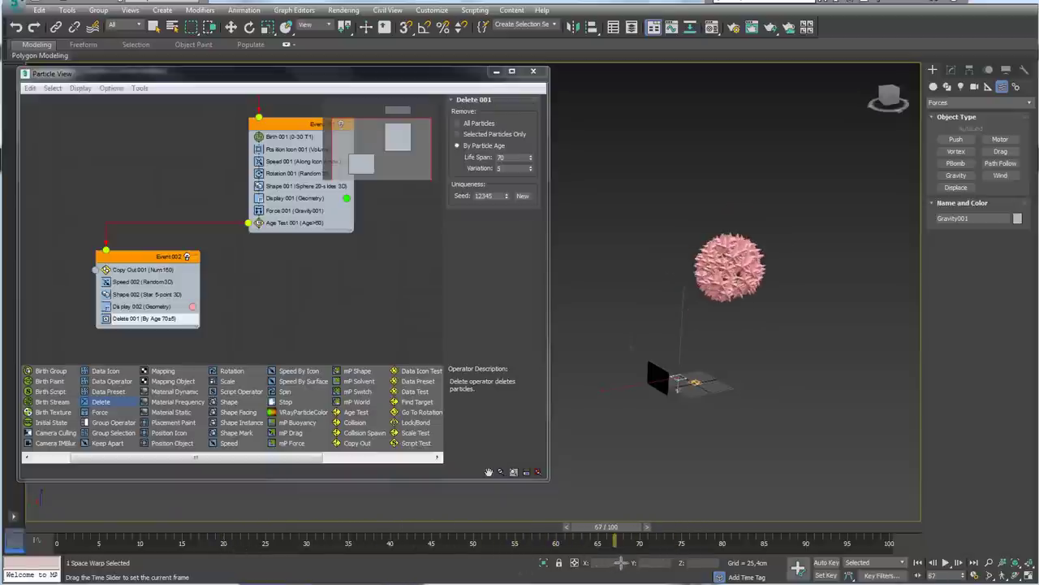
key(w)
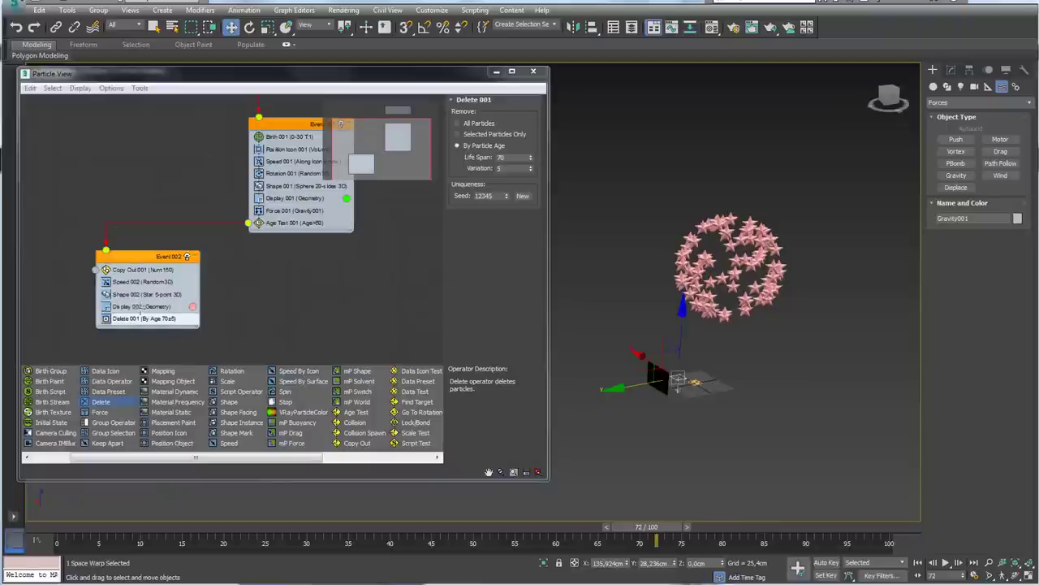
click(144, 306)
click(134, 295)
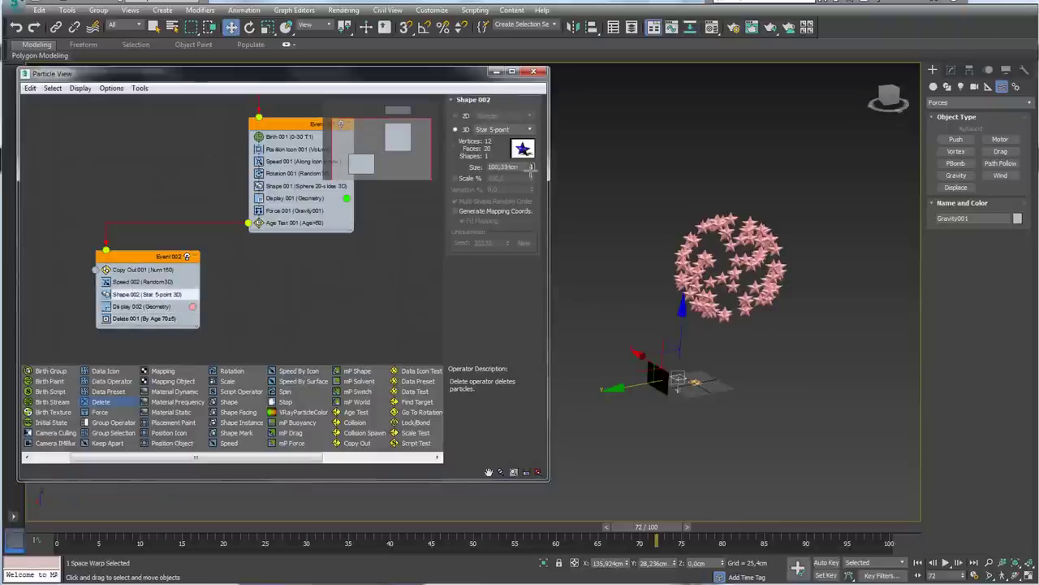
- Shrink the star particles to 63.903 cm and orbit around the burst to inspect them
drag(531, 170, 531, 195)
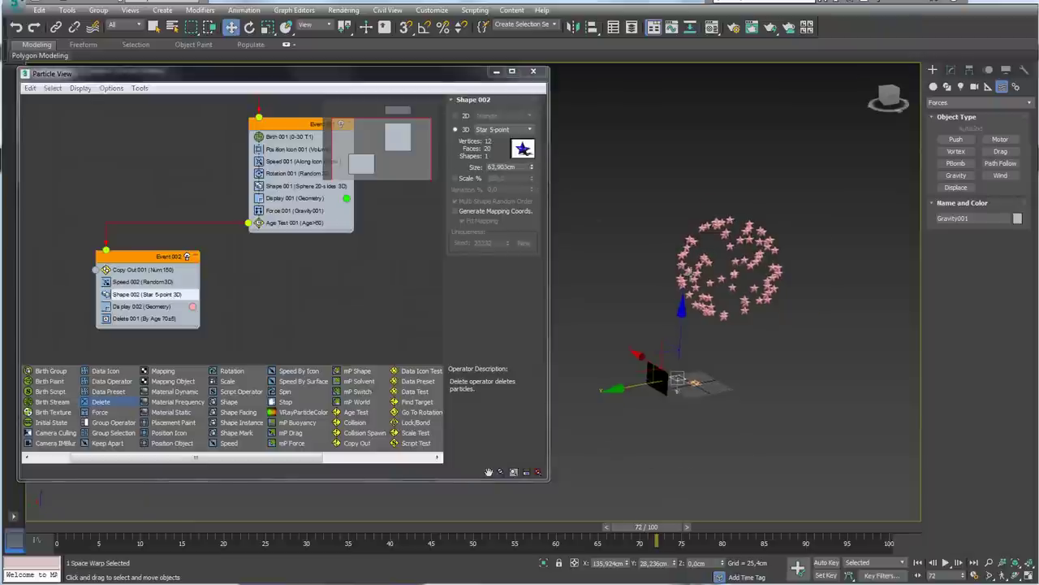
alt+middle_drag(687, 273, 718, 317)
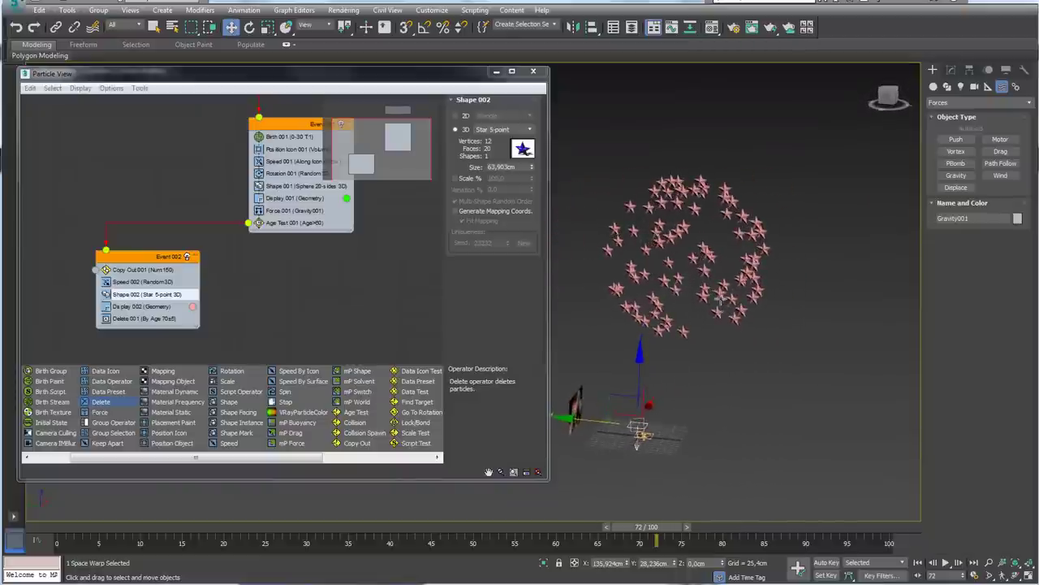
alt+middle_drag(742, 268, 644, 275)
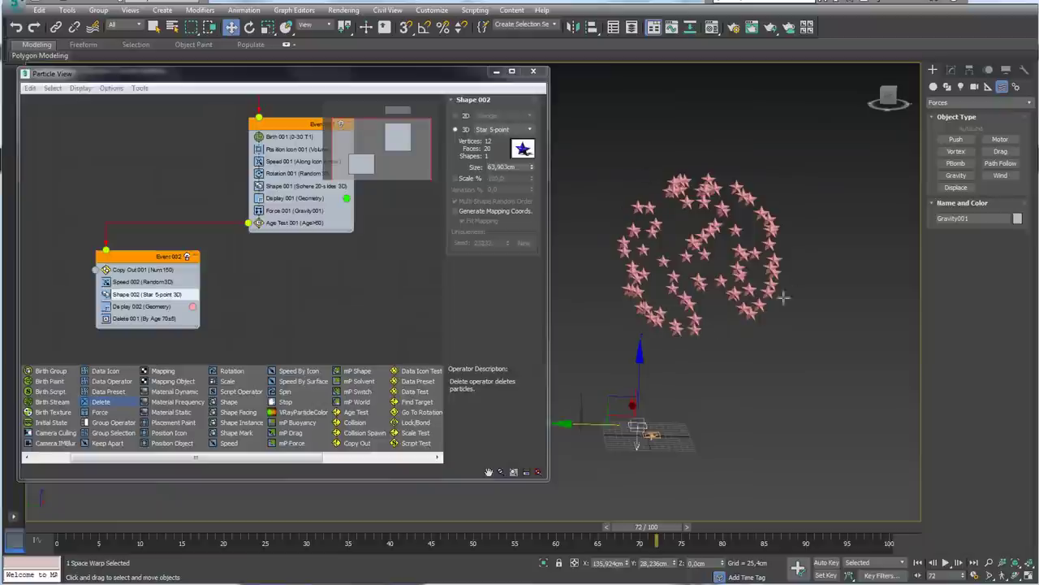
alt+middle_drag(785, 299, 744, 291)
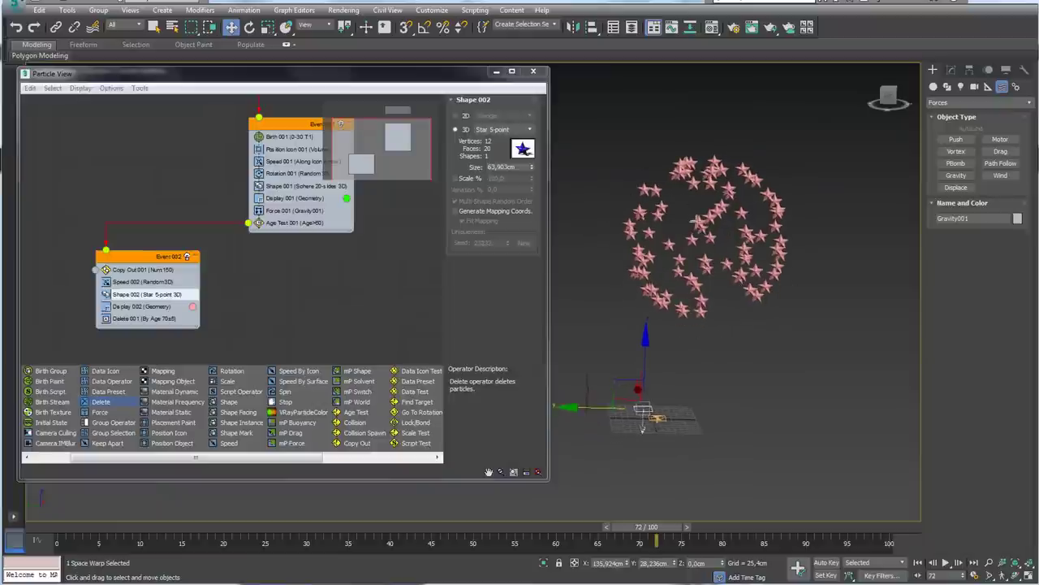
drag(664, 526, 638, 527)
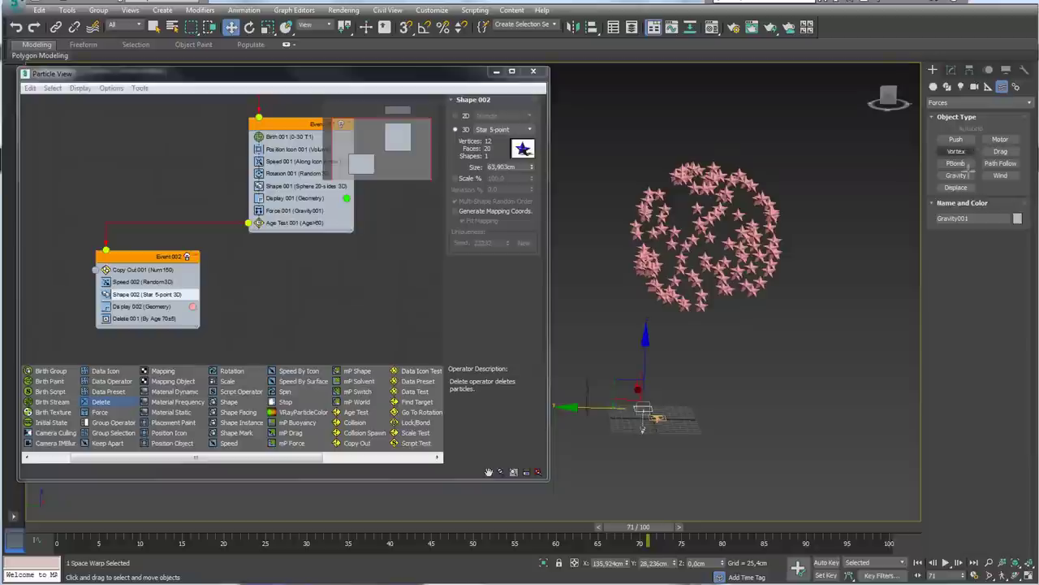
alt+middle_drag(689, 356, 685, 373)
scroll(647, 424, up, 5)
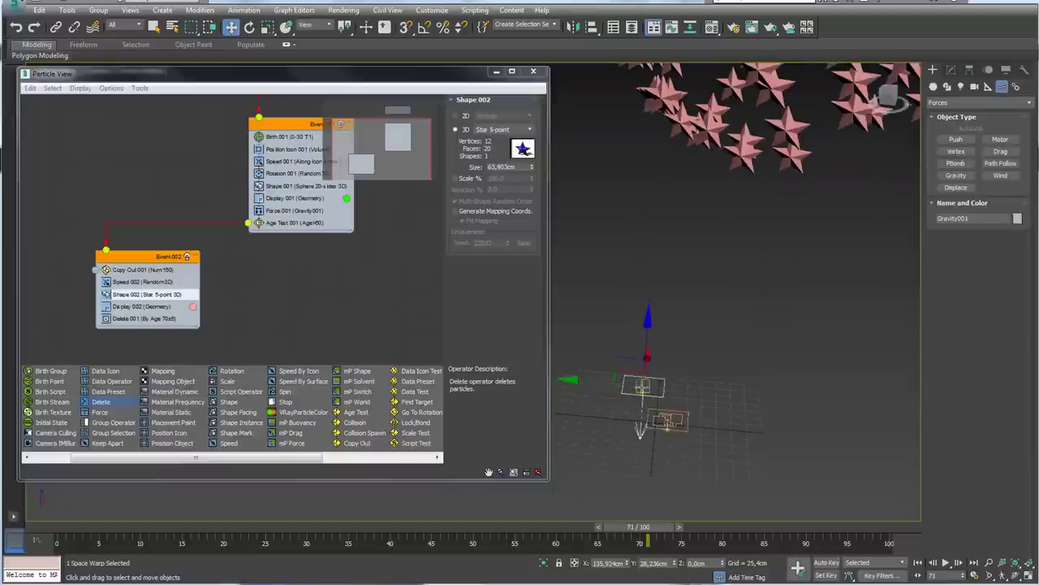
scroll(639, 429, down, 5)
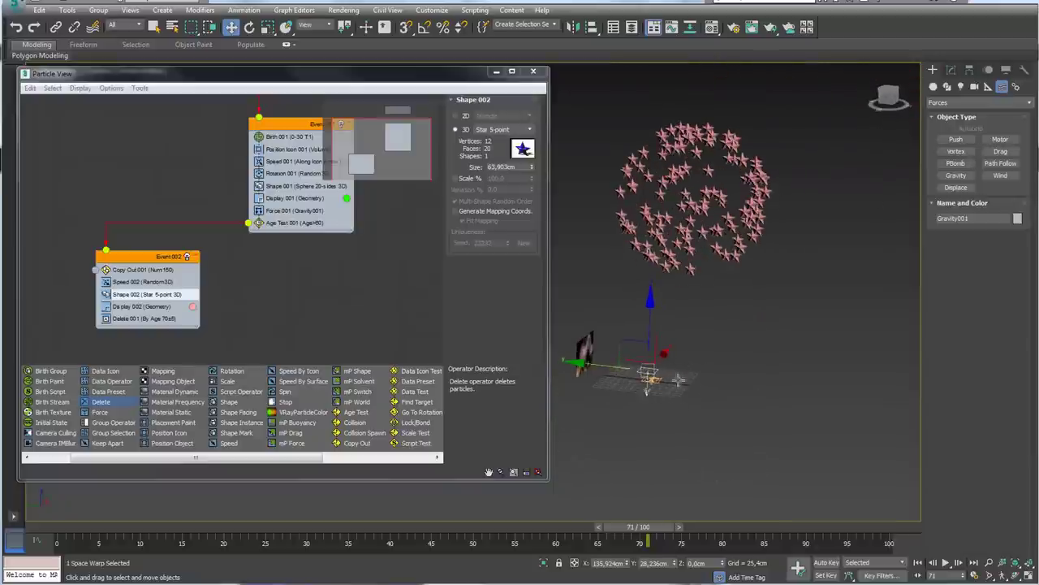
- Add a Force operator to Event 002 that uses Gravity001, and replay the burst
click(99, 413)
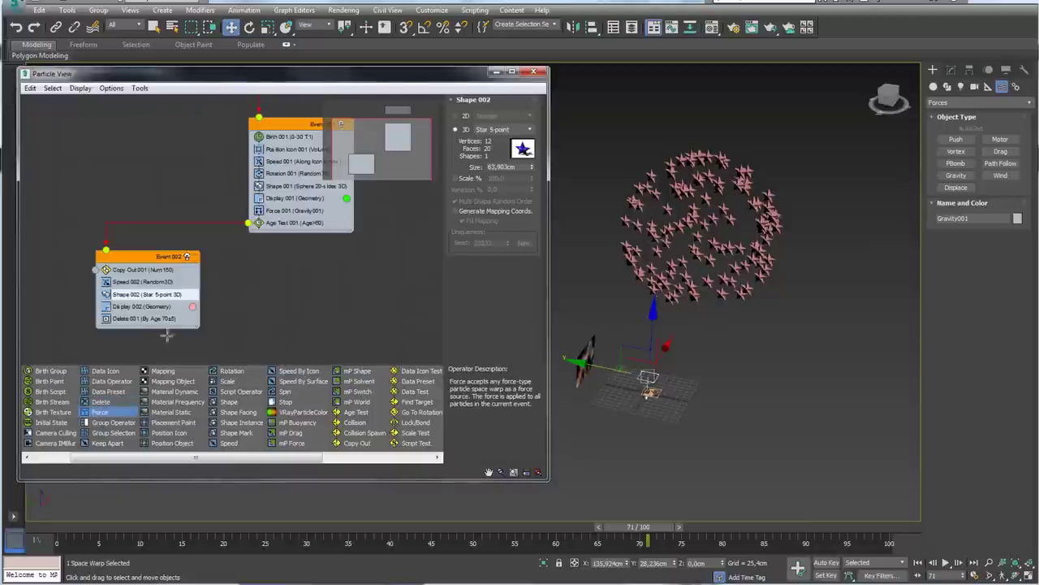
mouse_move(166, 335)
mouse_down()
mouse_move(106, 294)
mouse_move(165, 289)
mouse_up()
click(122, 295)
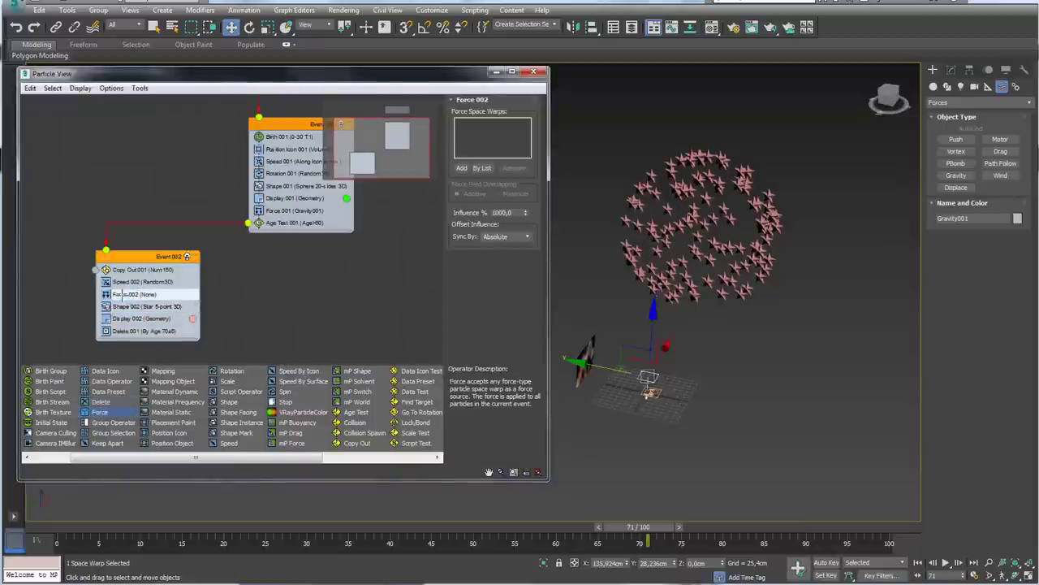
click(460, 167)
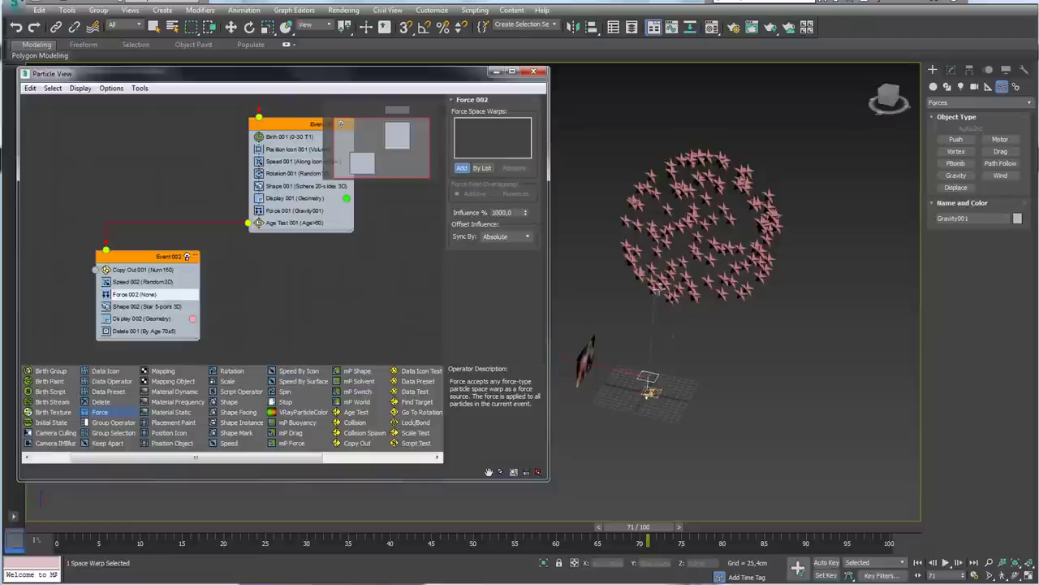
click(584, 359)
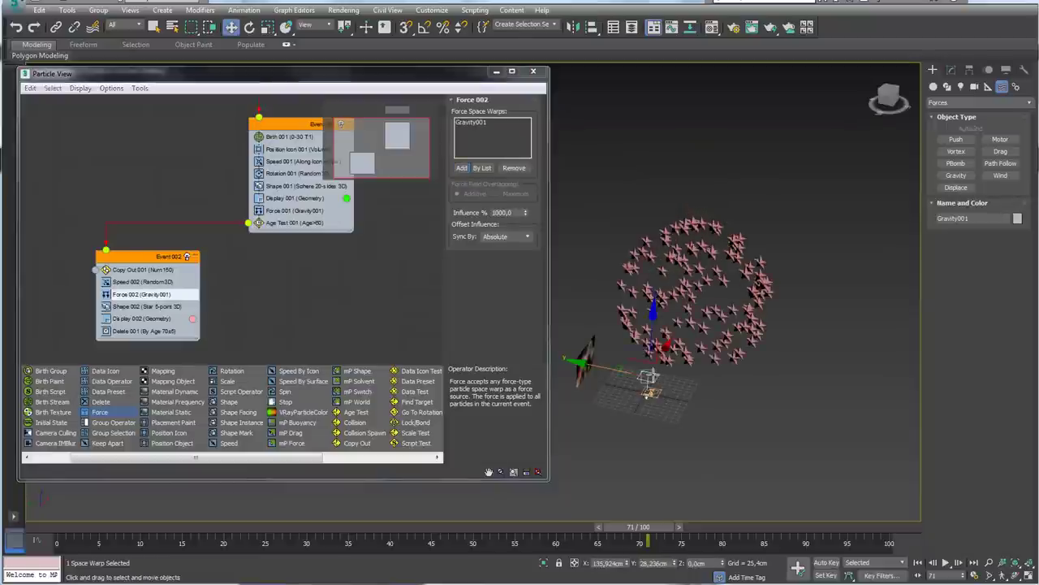
mouse_move(639, 527)
mouse_down()
mouse_move(583, 537)
mouse_move(633, 540)
mouse_move(615, 539)
mouse_up()
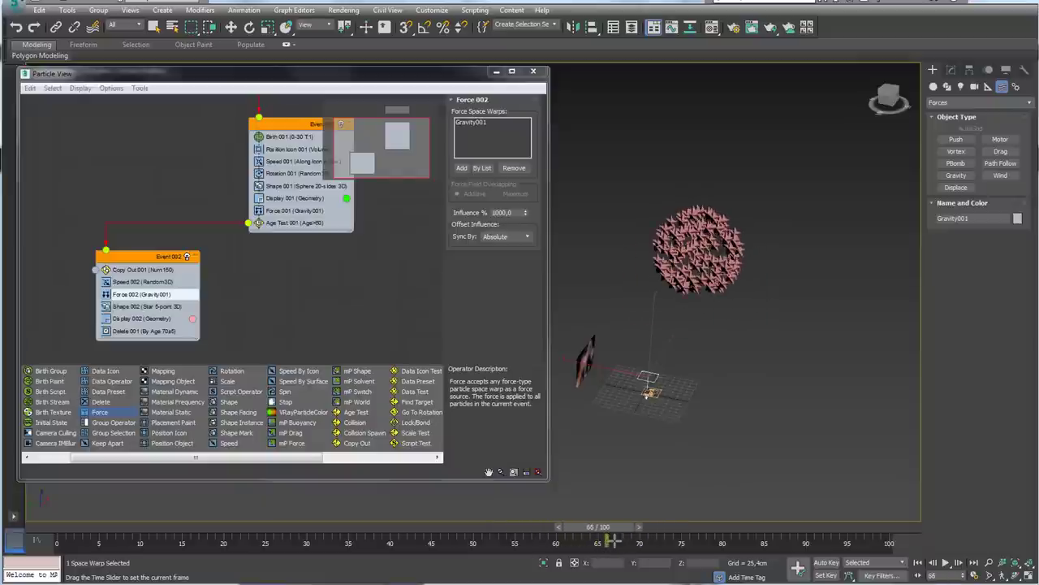
- Set the Force's Influence to 100% and scrub to preview the falling stars
key(w)
click(513, 211)
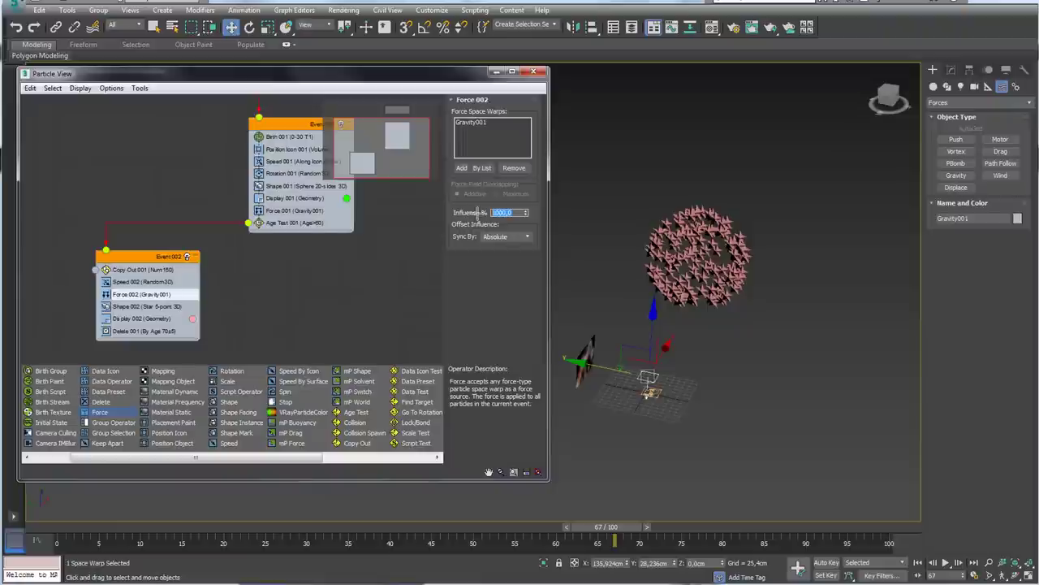
text(100)
key(Return)
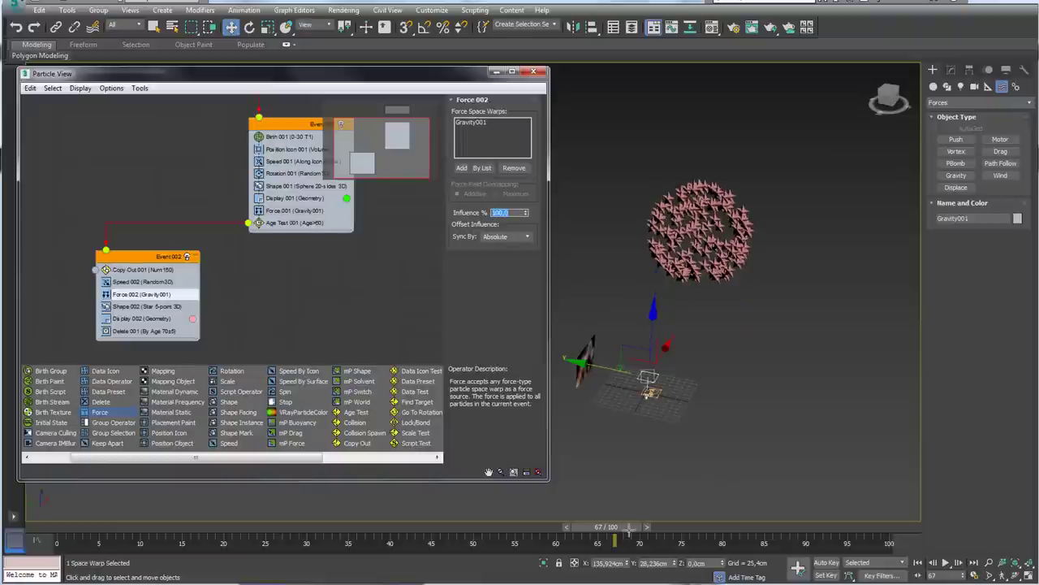
mouse_move(630, 528)
mouse_down()
mouse_move(575, 526)
mouse_move(640, 527)
mouse_up()
- Move Event 002 left in the graph and orbit the viewport around the particle sphere
key(w)
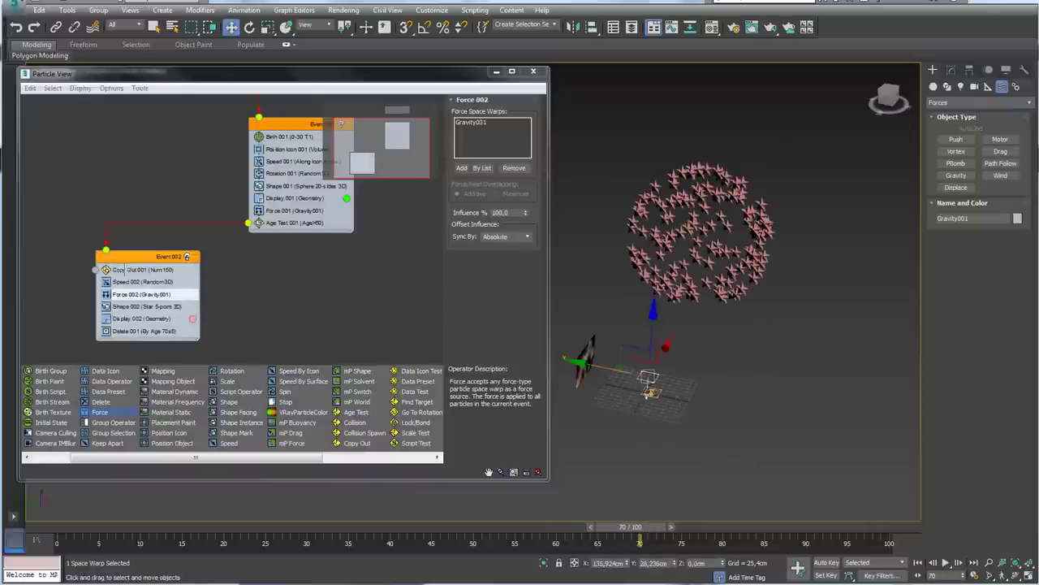
mouse_move(134, 257)
mouse_down()
mouse_move(103, 246)
mouse_move(109, 254)
mouse_up()
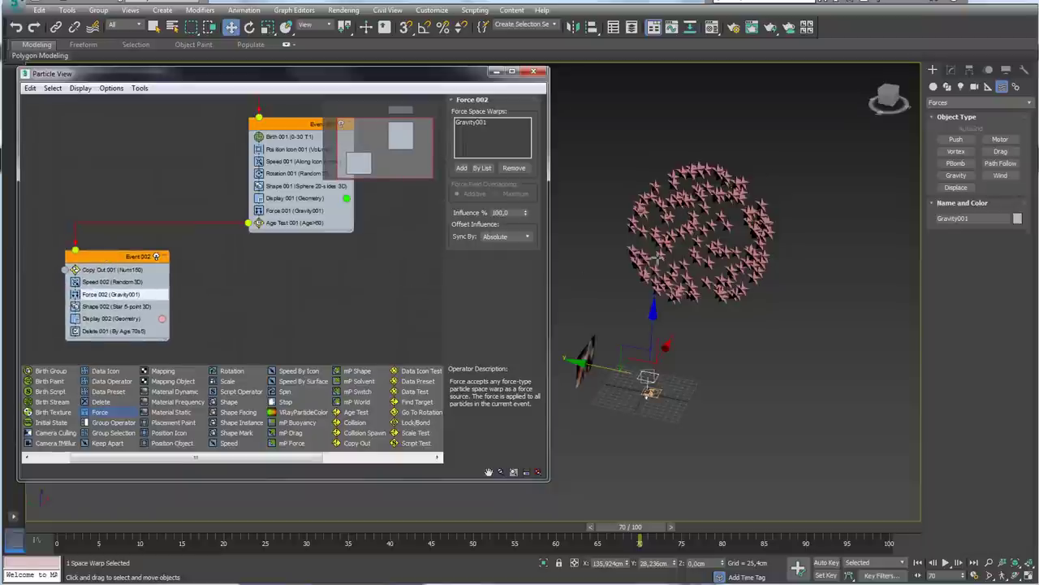
mouse_move(656, 255)
middle_down()
mouse_move(689, 286)
mouse_move(679, 244)
middle_up()
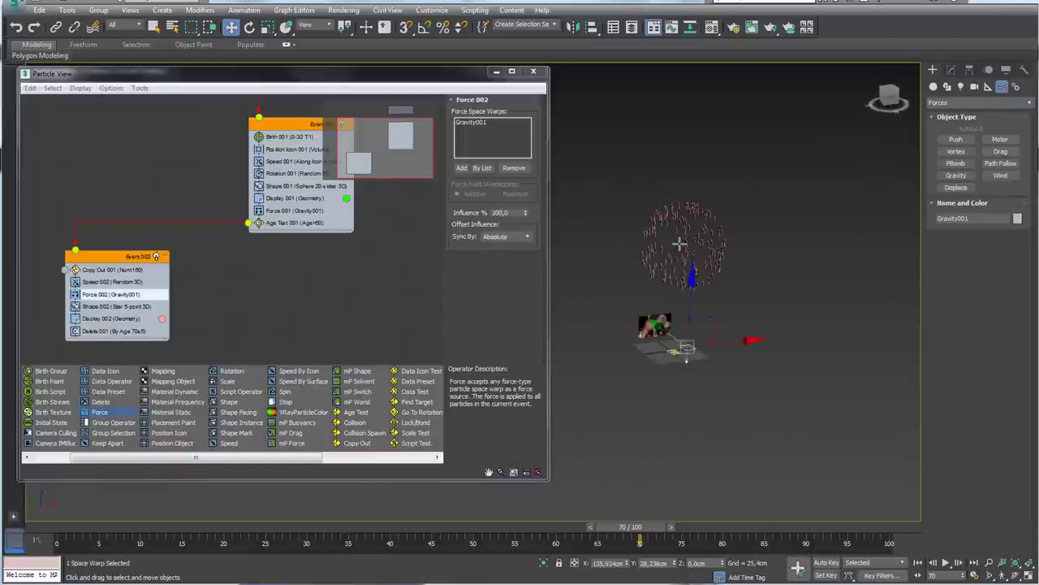
scroll(680, 244, up, 2)
scroll(674, 242, up, 3)
scroll(667, 241, up, 3)
scroll(662, 240, up, 2)
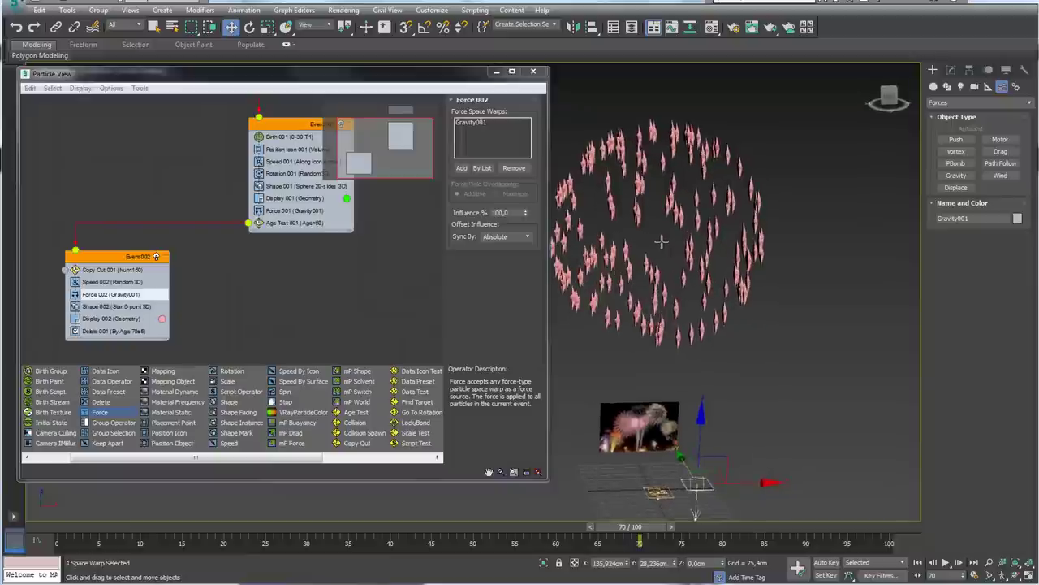
alt+middle_drag(662, 240, 617, 268)
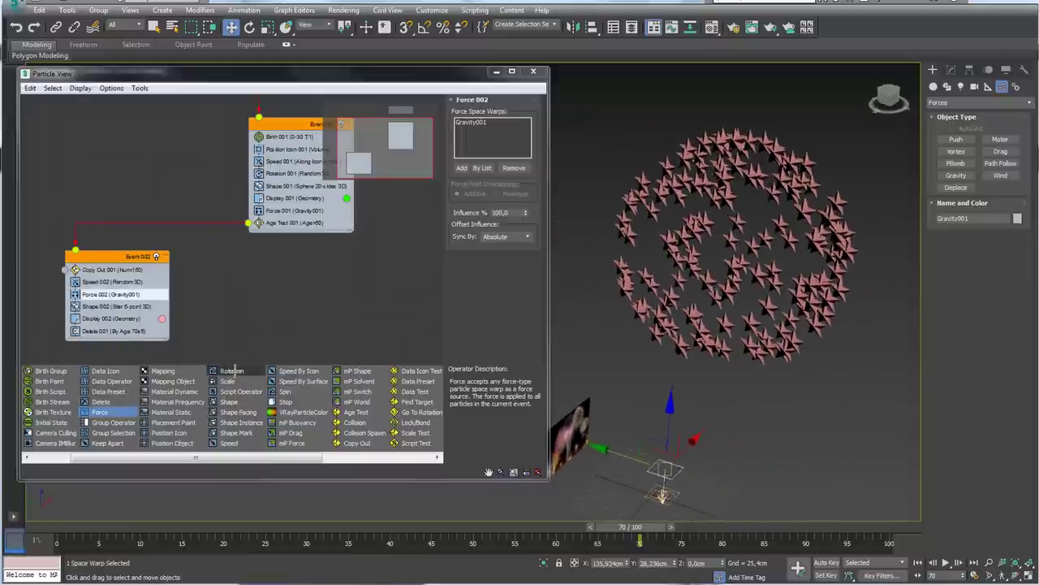
drag(234, 370, 111, 295)
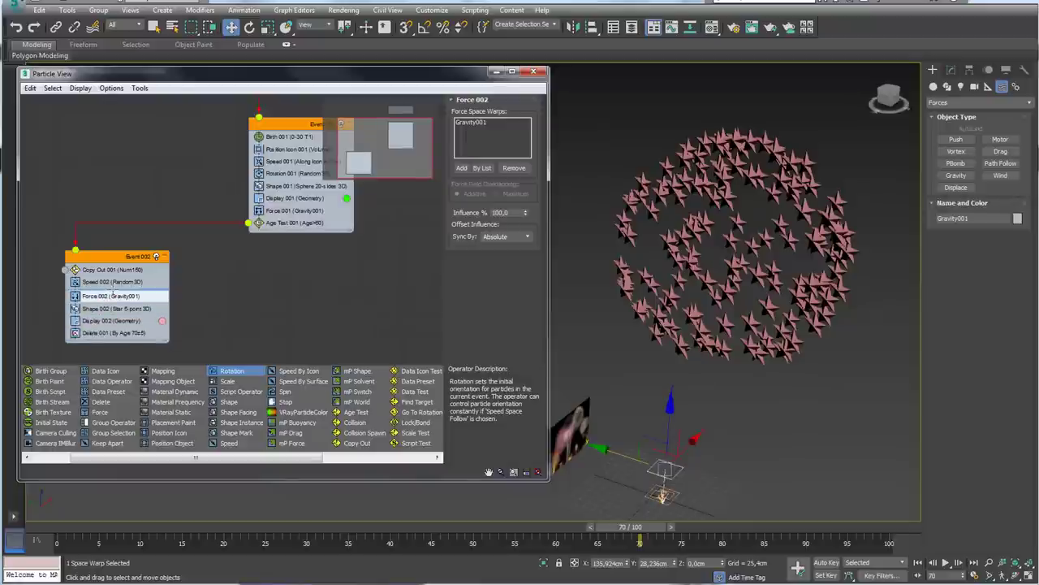
- Give Event 002 a Rotation 002 operator in Speed Space with Y at 90, and check the stars
click(110, 294)
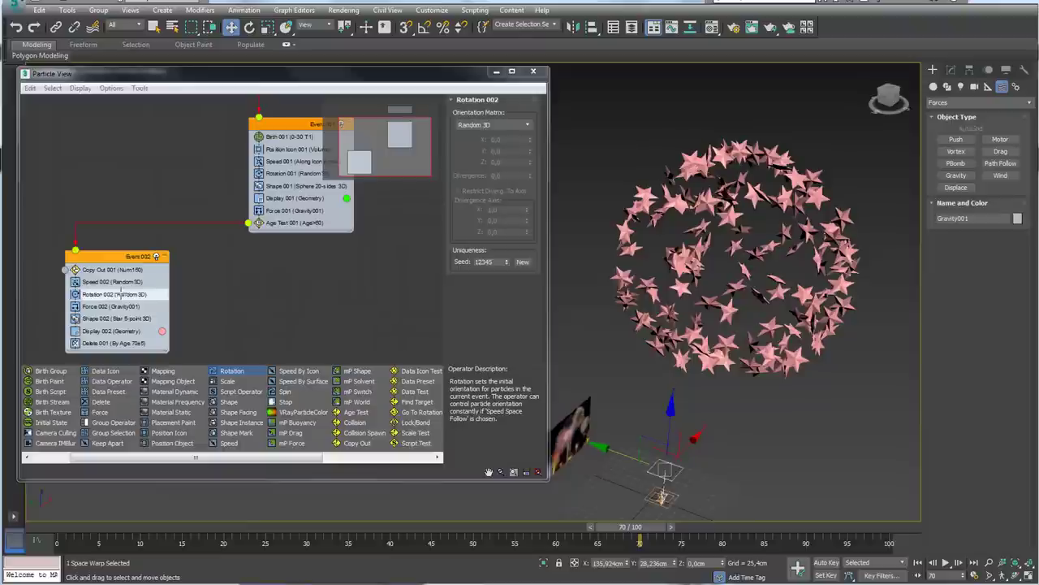
click(492, 125)
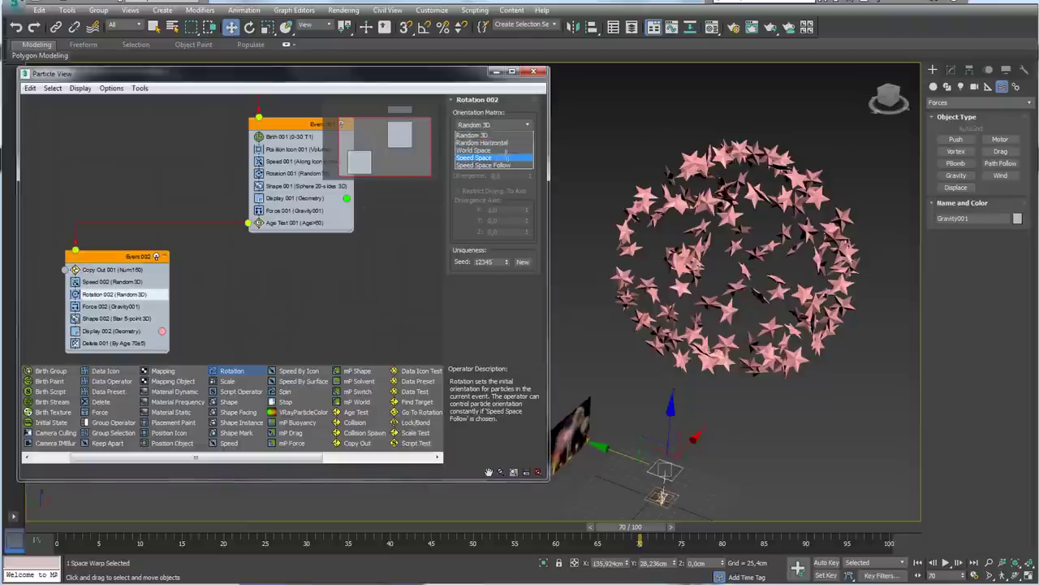
click(492, 157)
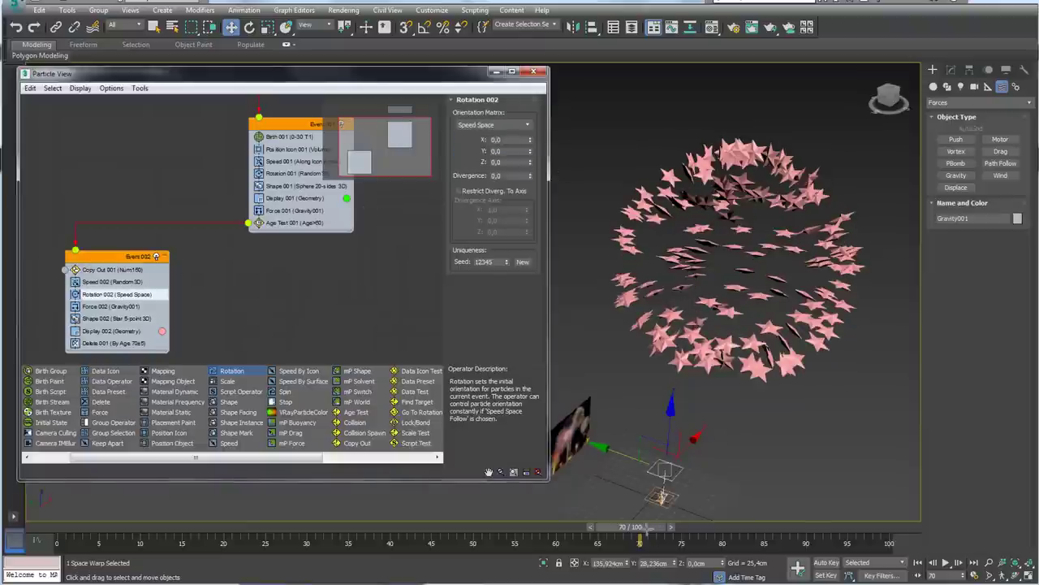
drag(640, 526, 633, 526)
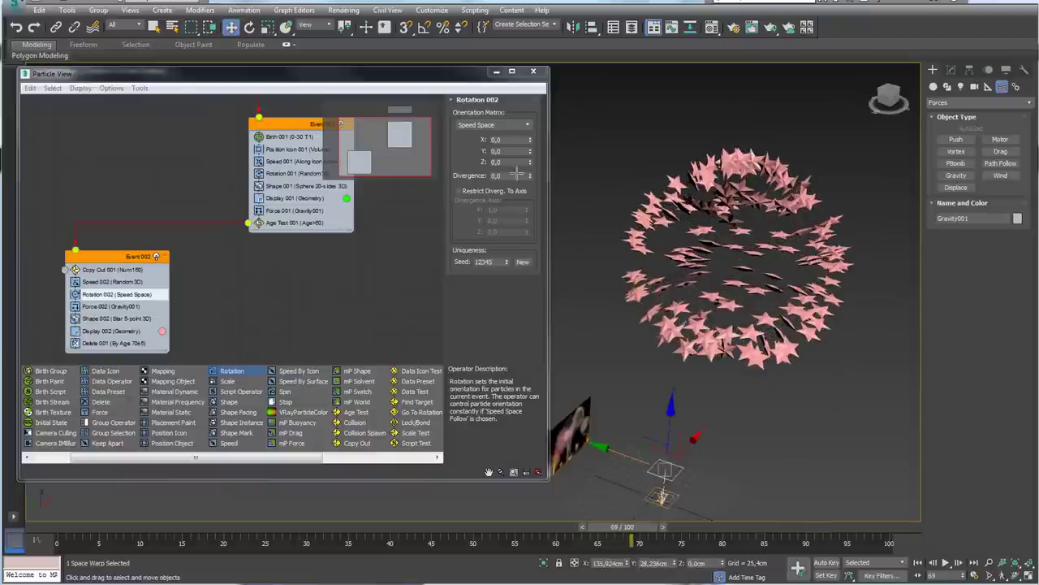
drag(529, 151, 513, 97)
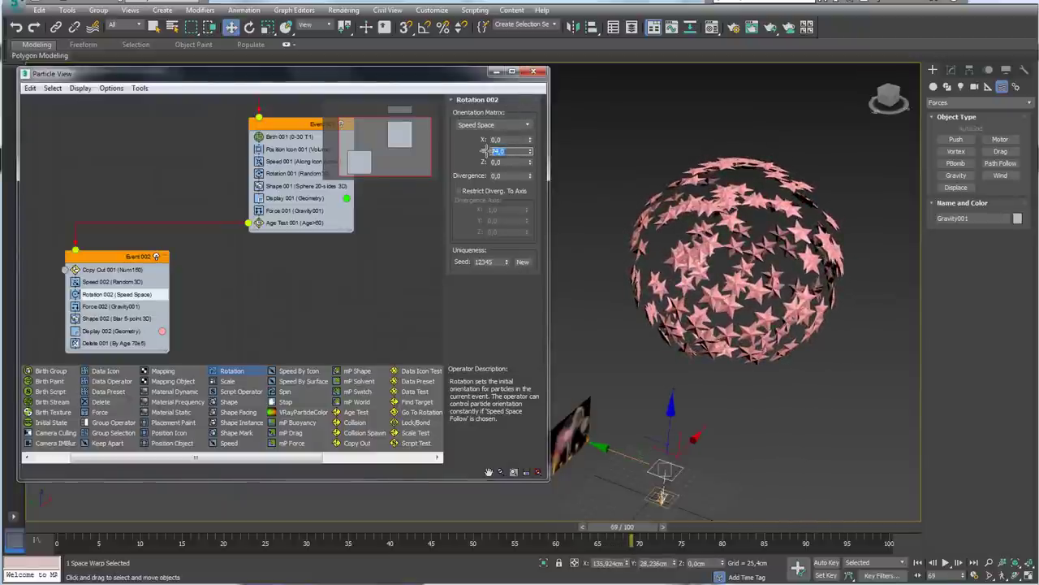
mouse_move(632, 526)
mouse_down()
mouse_move(624, 526)
mouse_move(649, 526)
mouse_up()
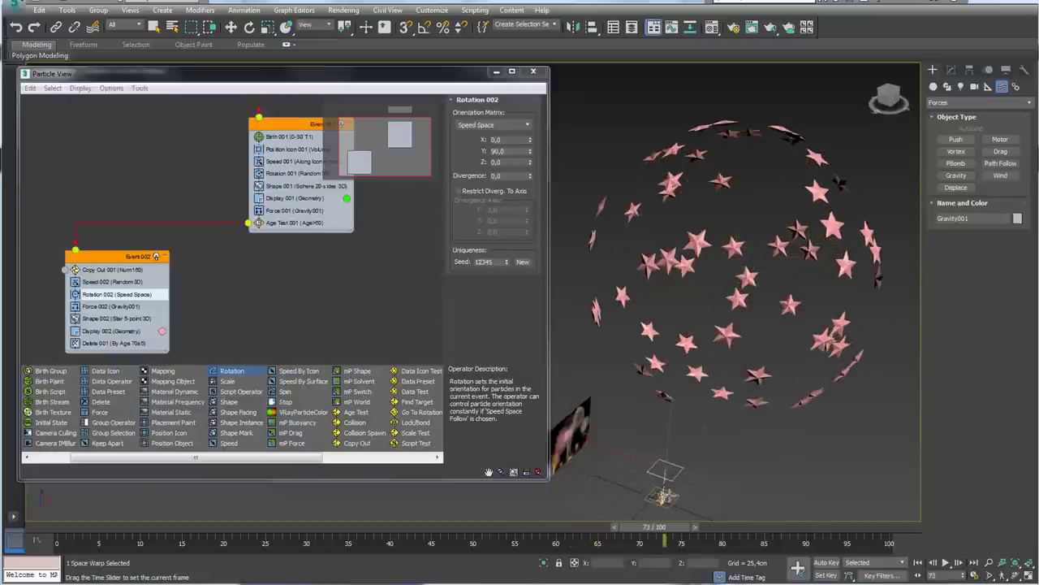
key(w)
scroll(822, 289, up, 3)
mouse_move(822, 289)
alt+middle_down()
mouse_move(871, 230)
mouse_move(872, 202)
mouse_move(832, 249)
alt+middle_up()
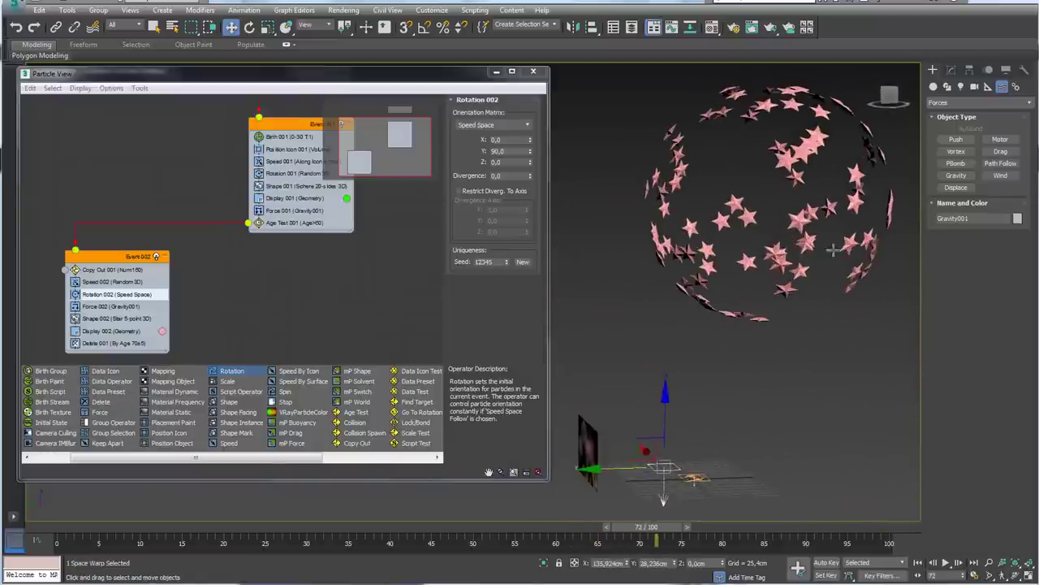
mouse_move(679, 527)
mouse_down()
mouse_move(570, 514)
mouse_move(210, 526)
mouse_up()
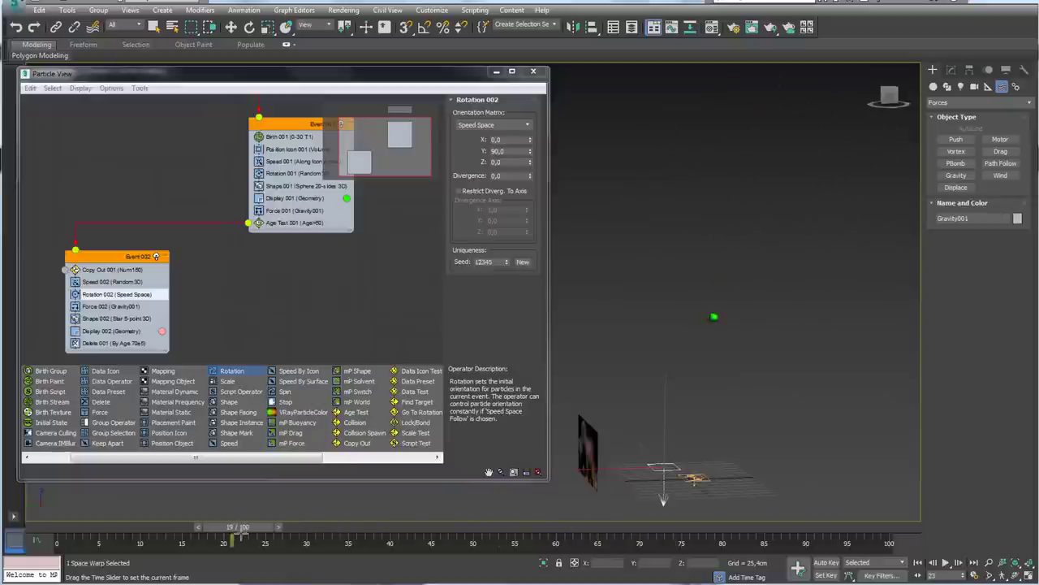
key(w)
mouse_move(689, 379)
alt+middle_down()
mouse_move(690, 349)
mouse_move(631, 439)
alt+middle_up()
mouse_move(635, 408)
mouse_down()
mouse_move(714, 210)
mouse_move(859, 122)
mouse_up()
mouse_move(765, 191)
mouse_down()
mouse_move(933, 199)
mouse_move(859, 280)
mouse_up()
drag(735, 207, 664, 351)
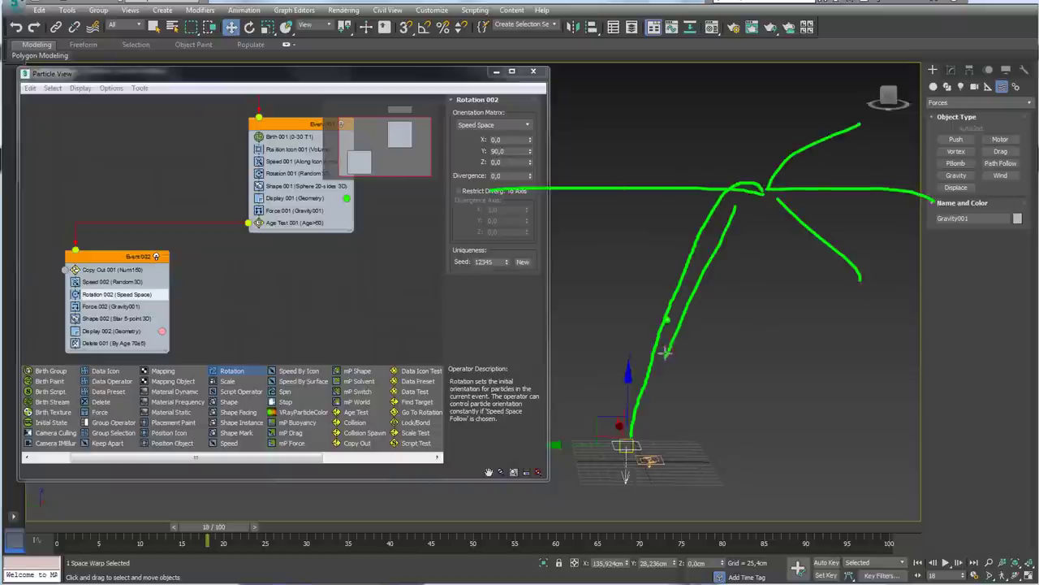
key(e)
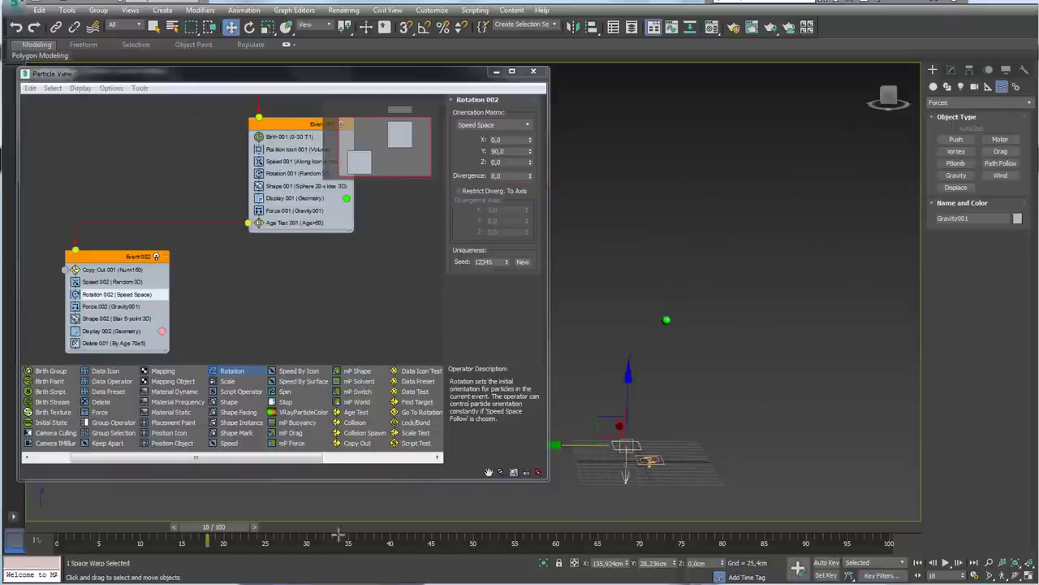
mouse_move(213, 527)
mouse_down()
mouse_move(599, 536)
mouse_move(349, 541)
mouse_move(422, 529)
mouse_up()
key(w)
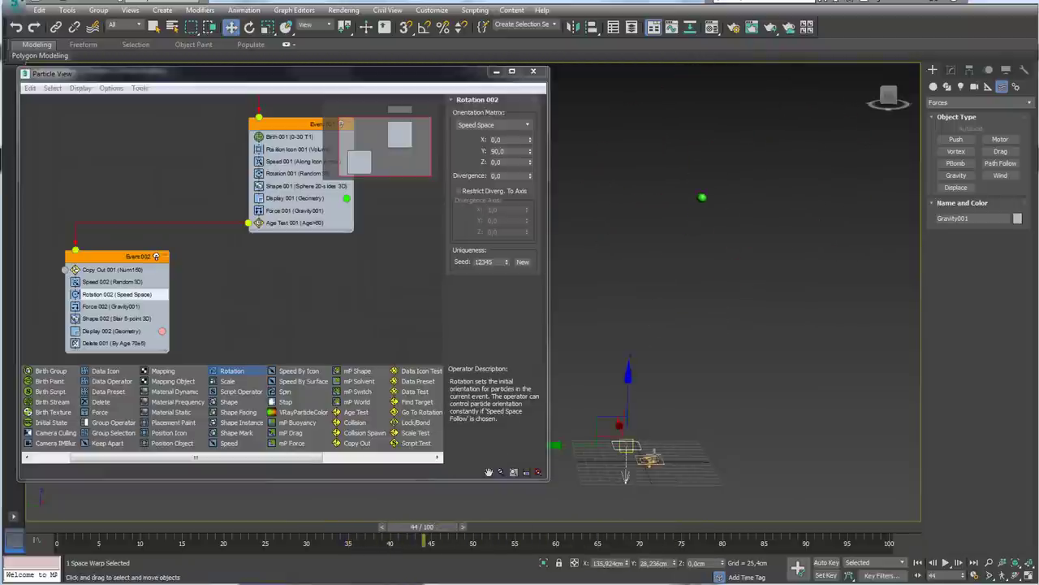
drag(654, 453, 703, 200)
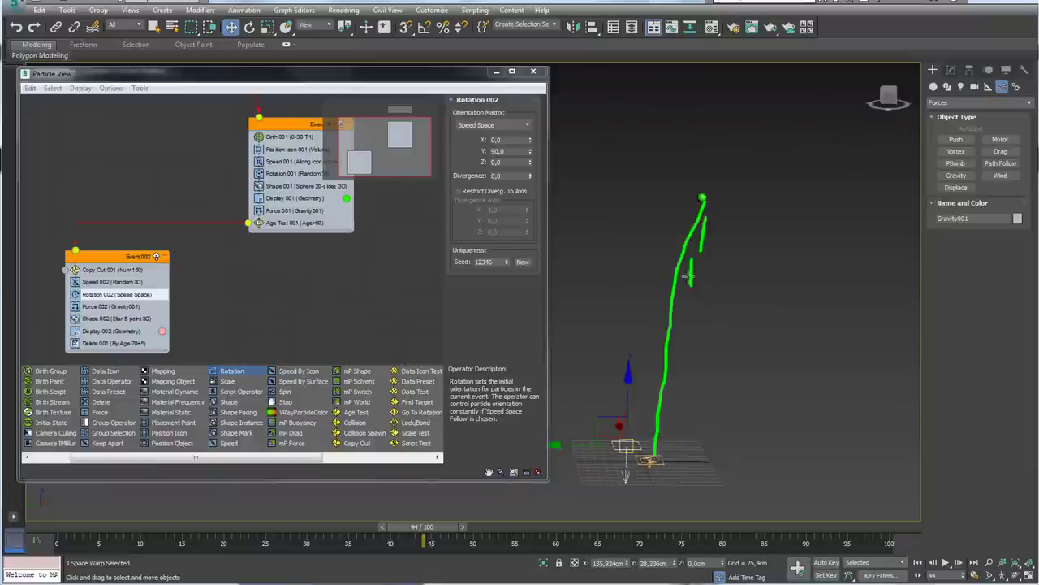
drag(688, 276, 687, 333)
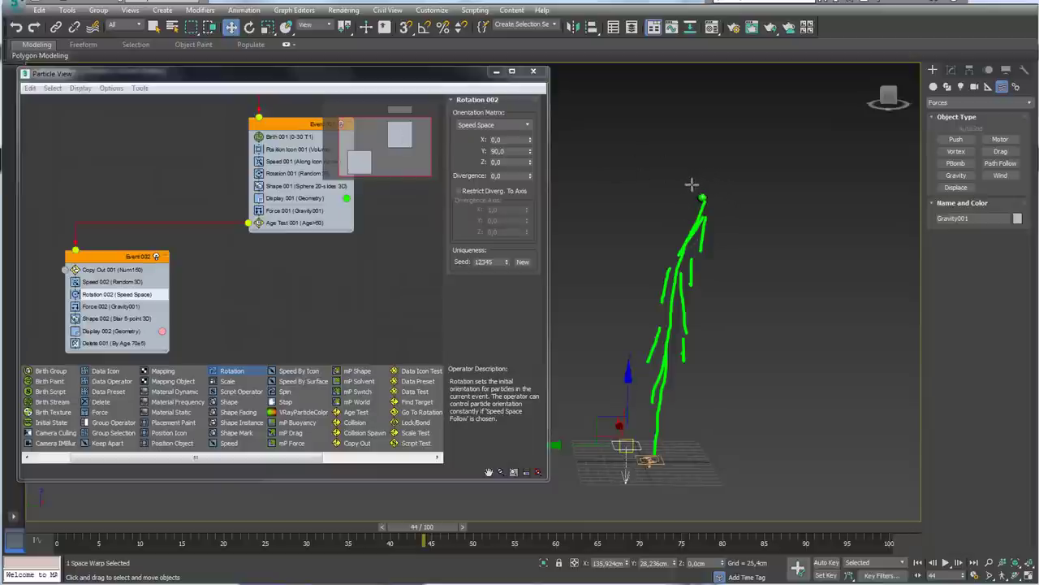
mouse_move(696, 191)
mouse_down()
mouse_move(467, 118)
mouse_move(391, 108)
mouse_up()
key(e)
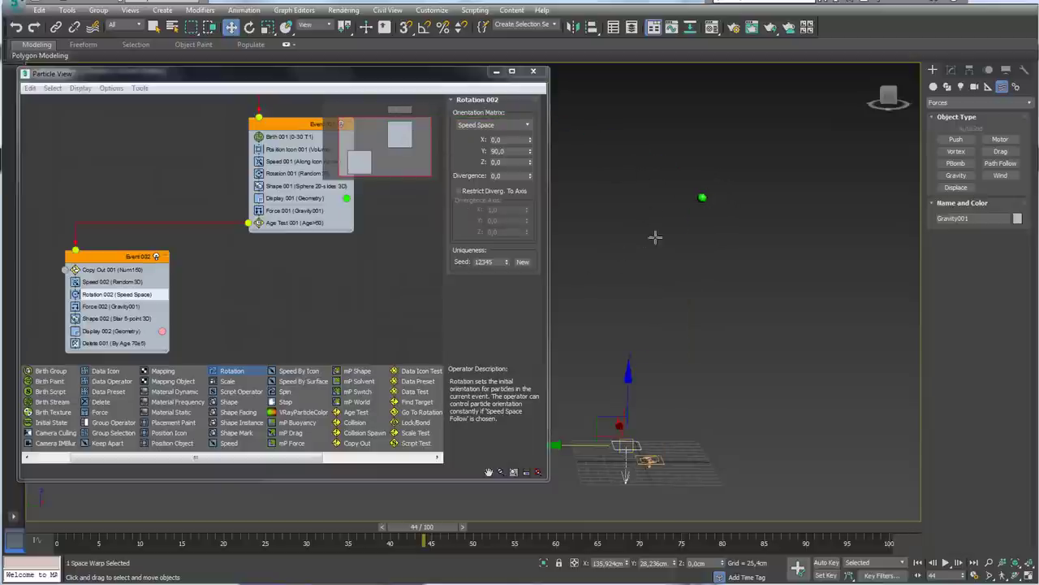
drag(422, 527, 473, 525)
drag(549, 527, 596, 526)
key(w)
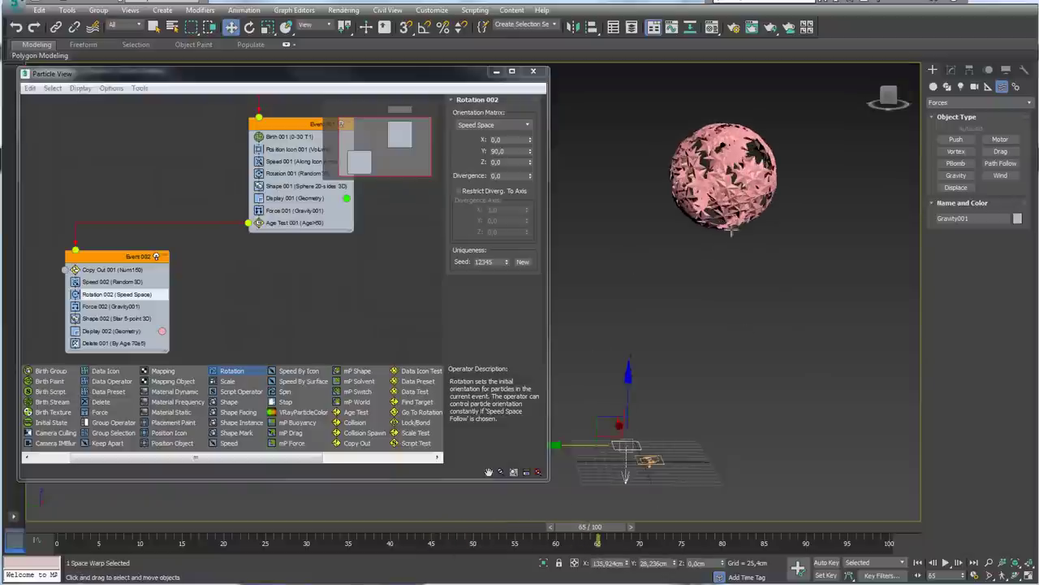
mouse_move(705, 189)
mouse_down()
mouse_move(251, 216)
mouse_move(193, 248)
mouse_move(201, 266)
mouse_up()
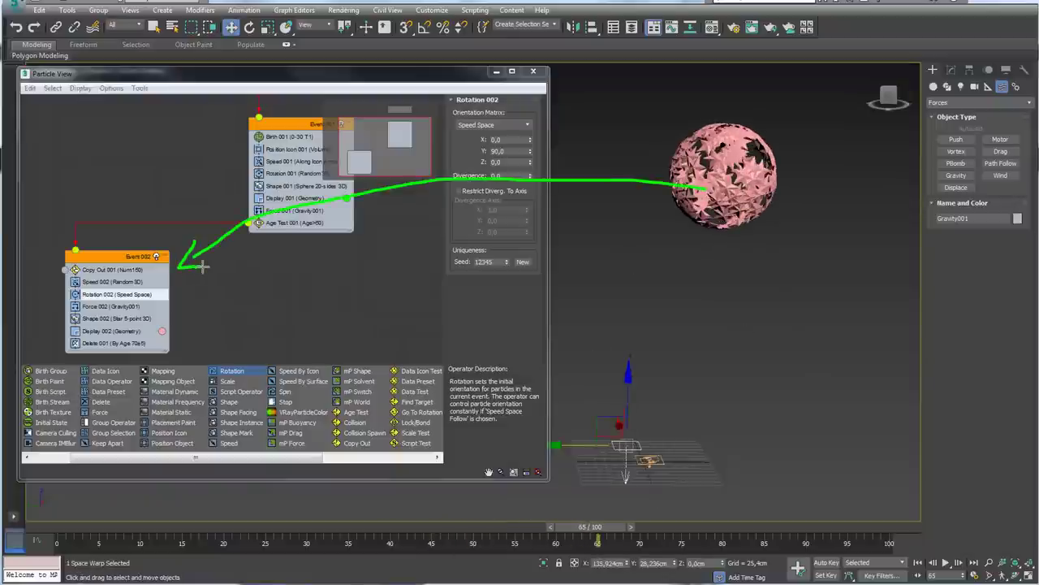
- Pan to Event 001, add a Spawn 001 test below Age Test, and show its settings
scroll(349, 274, down, 2)
scroll(244, 280, down, 2)
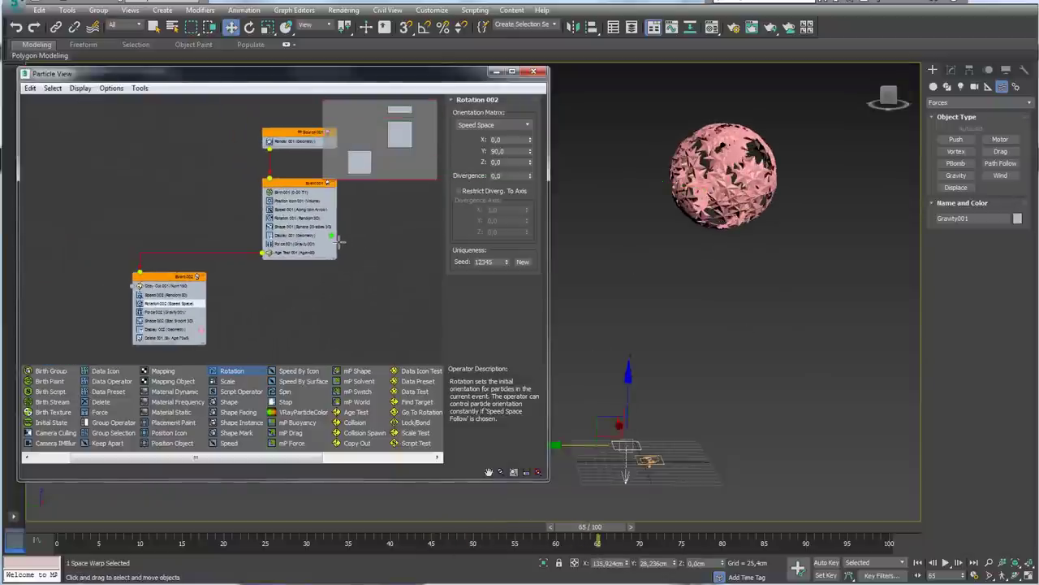
scroll(216, 284, down, 1)
middle_drag(216, 284, 158, 279)
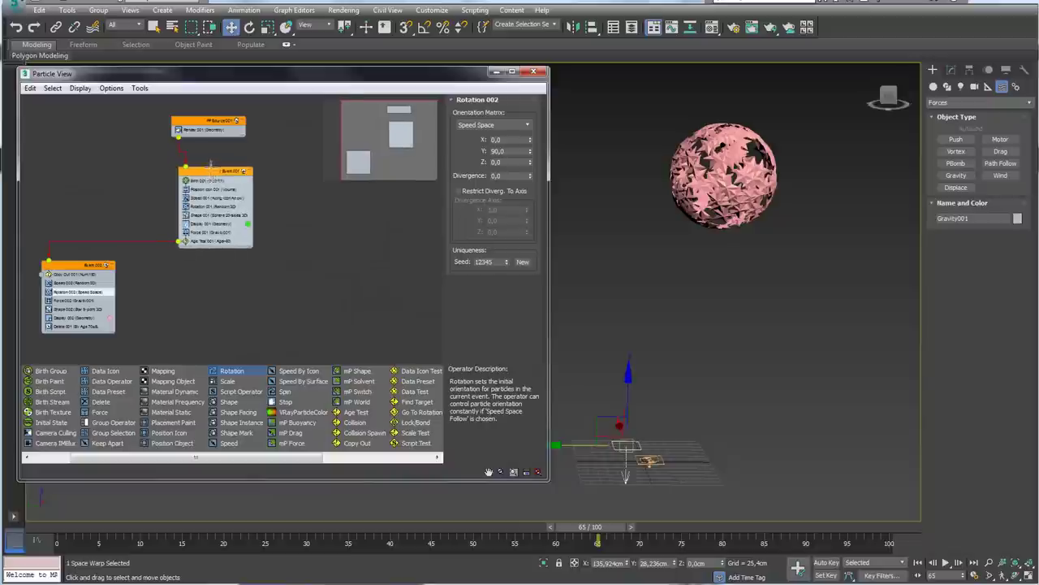
scroll(283, 292, up, 1)
scroll(248, 274, up, 1)
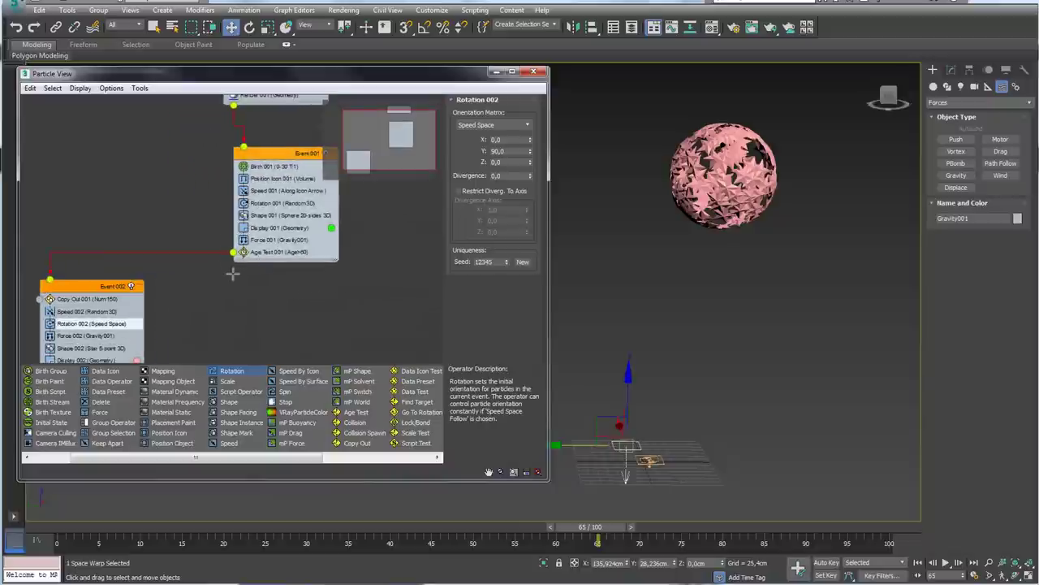
middle_drag(316, 280, 258, 282)
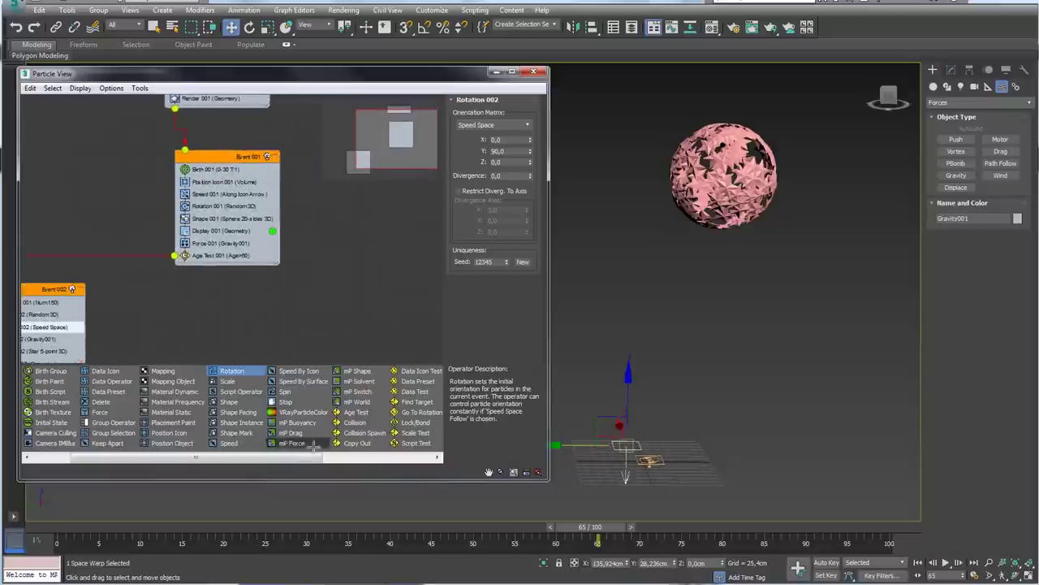
drag(195, 457, 268, 457)
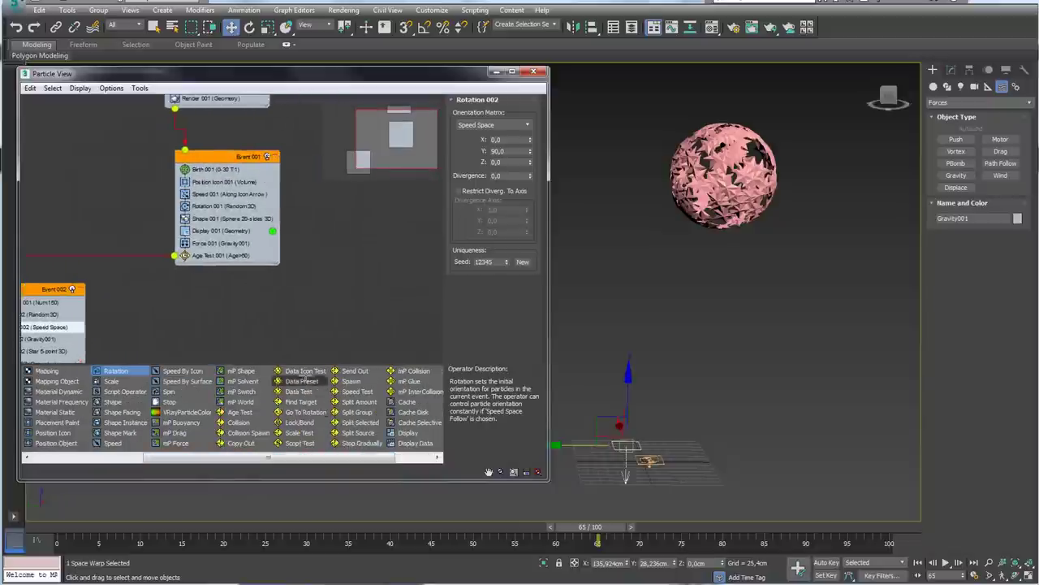
mouse_move(351, 381)
mouse_down()
mouse_move(217, 294)
mouse_move(218, 264)
mouse_up()
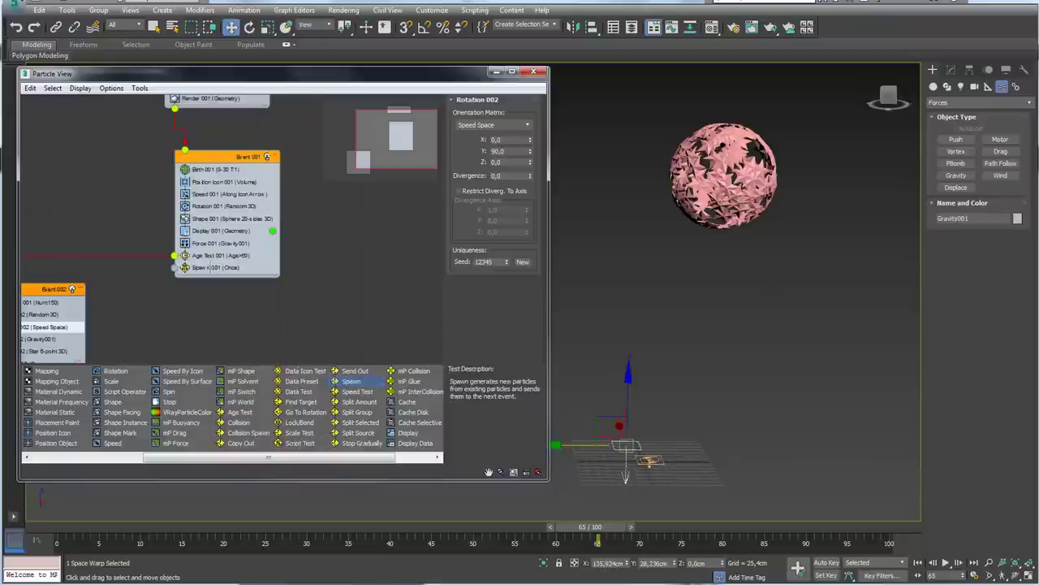
click(198, 267)
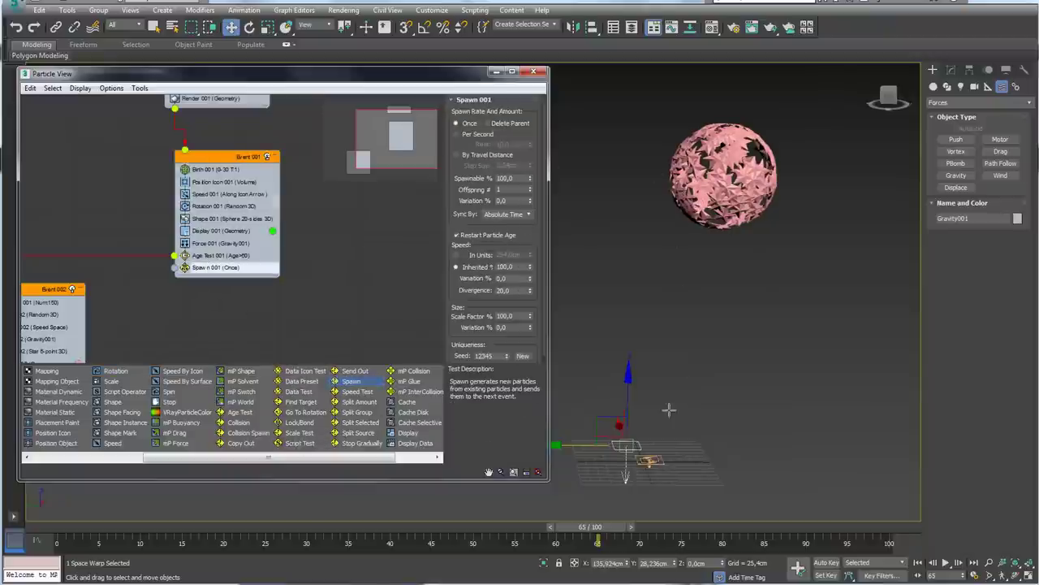
- Scrub back to frame 14 and orbit the viewport to watch the two green spheres rise
alt+middle_drag(669, 409, 664, 391)
drag(607, 526, 332, 526)
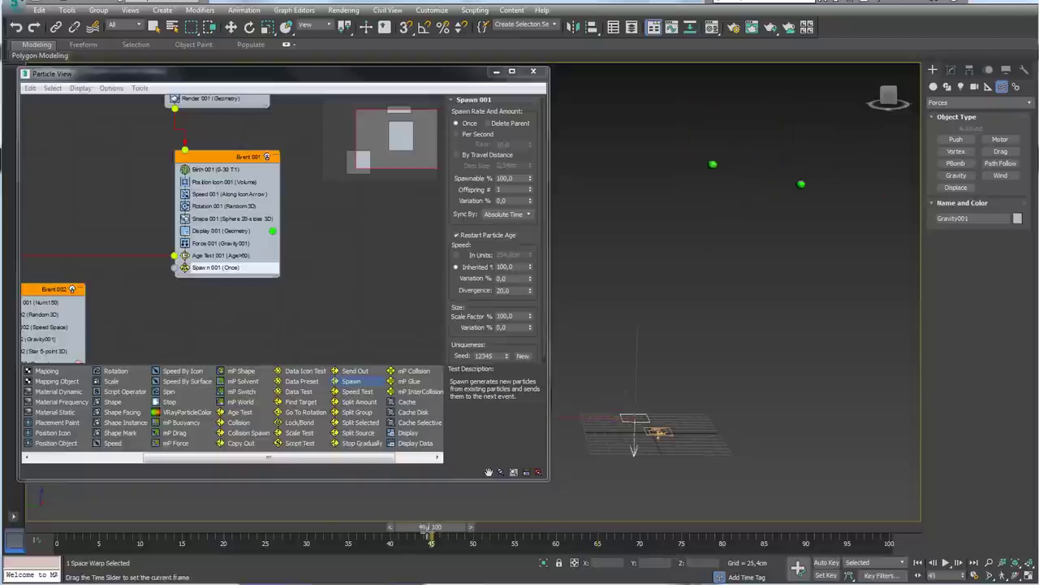
middle_drag(688, 395, 651, 407)
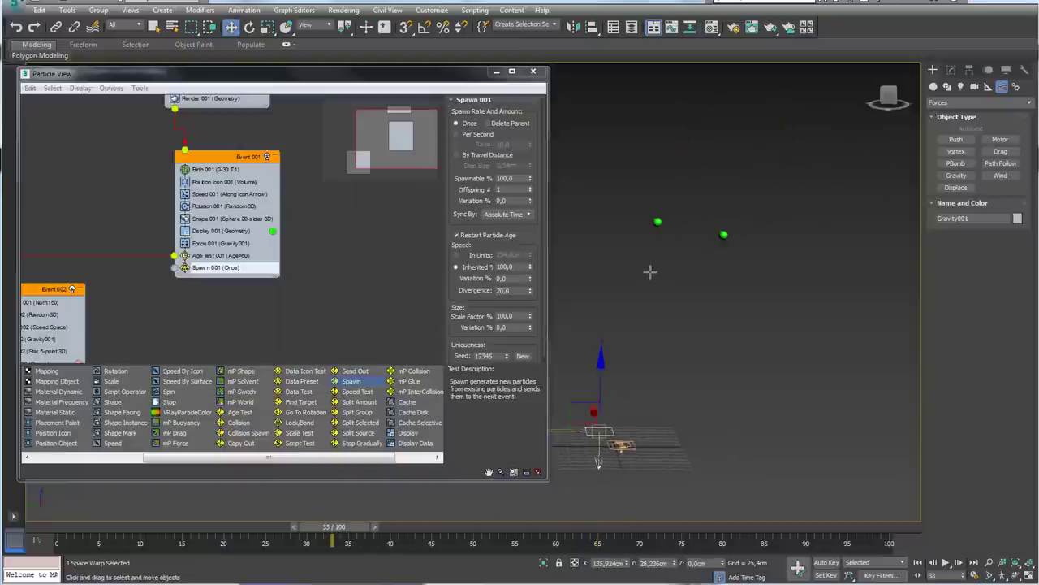
drag(650, 272, 654, 227)
mouse_move(656, 289)
mouse_down()
mouse_move(703, 228)
mouse_move(700, 254)
mouse_up()
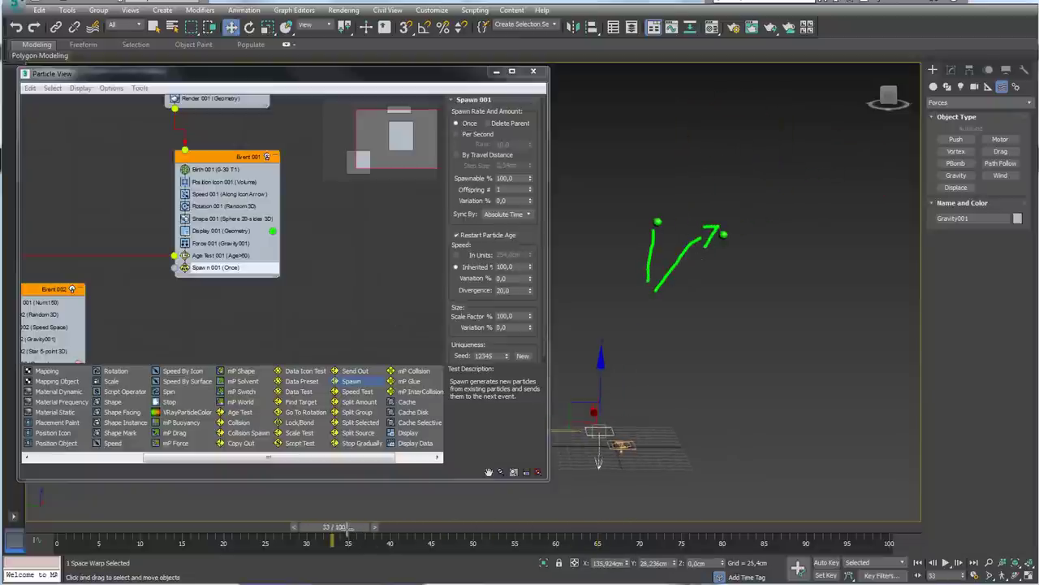
key(Escape)
drag(331, 526, 175, 527)
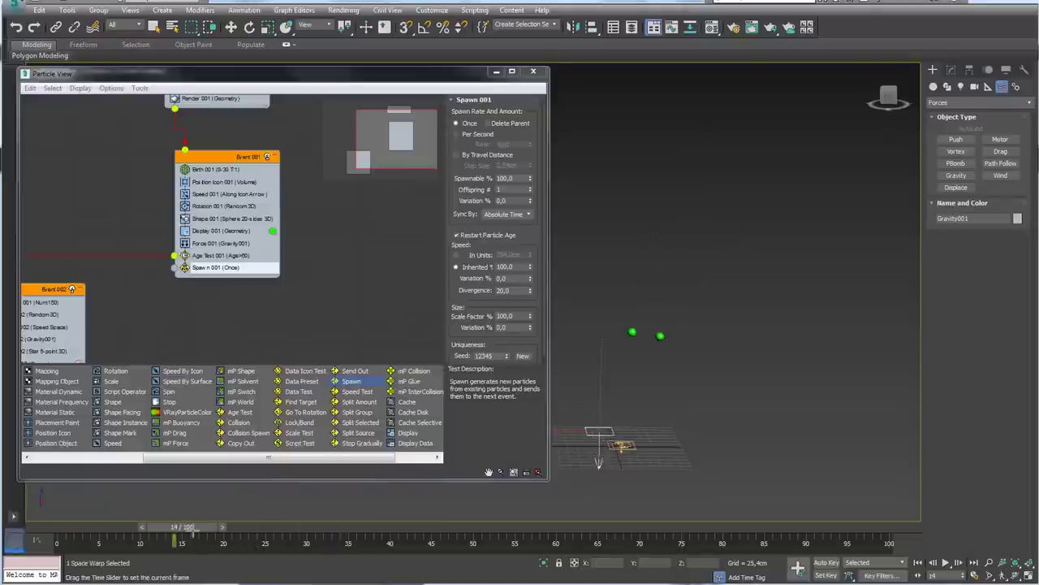
key(w)
middle_drag(632, 405, 680, 396)
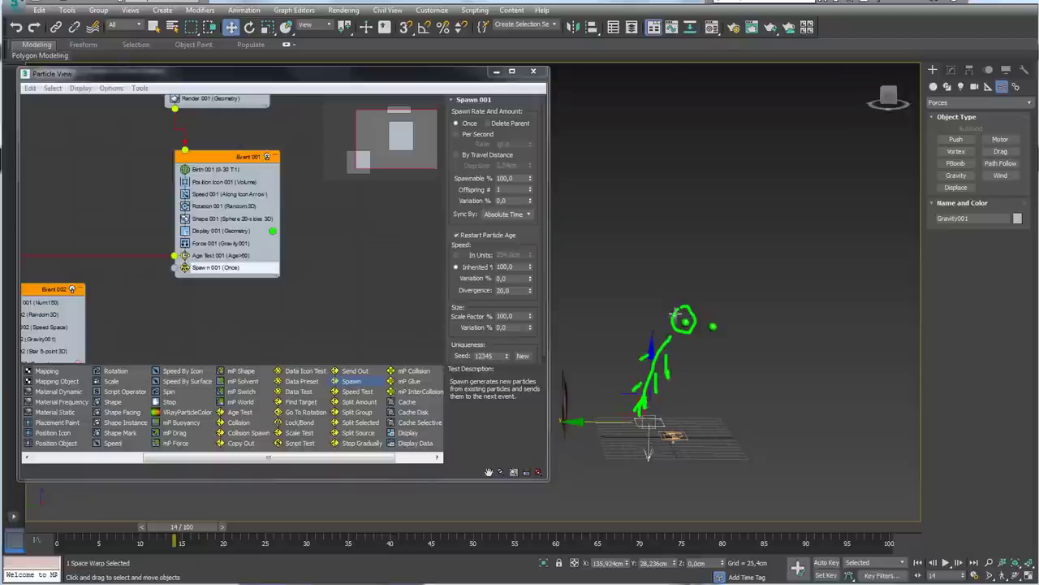
- Switch Spawn 001 to By Travel Distance with 0% inherited speed, then scrub to check the trail
key(Escape)
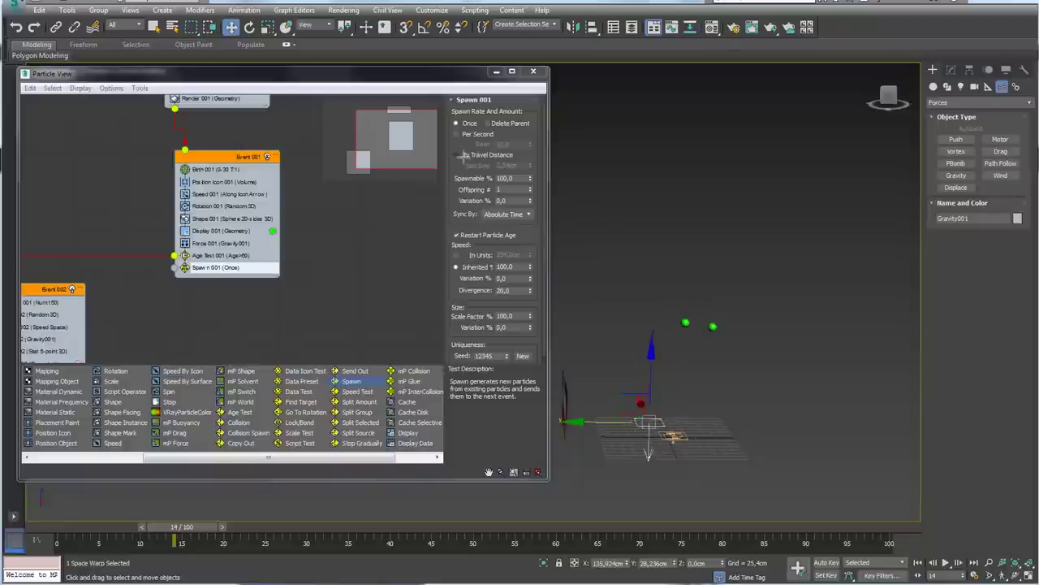
click(456, 154)
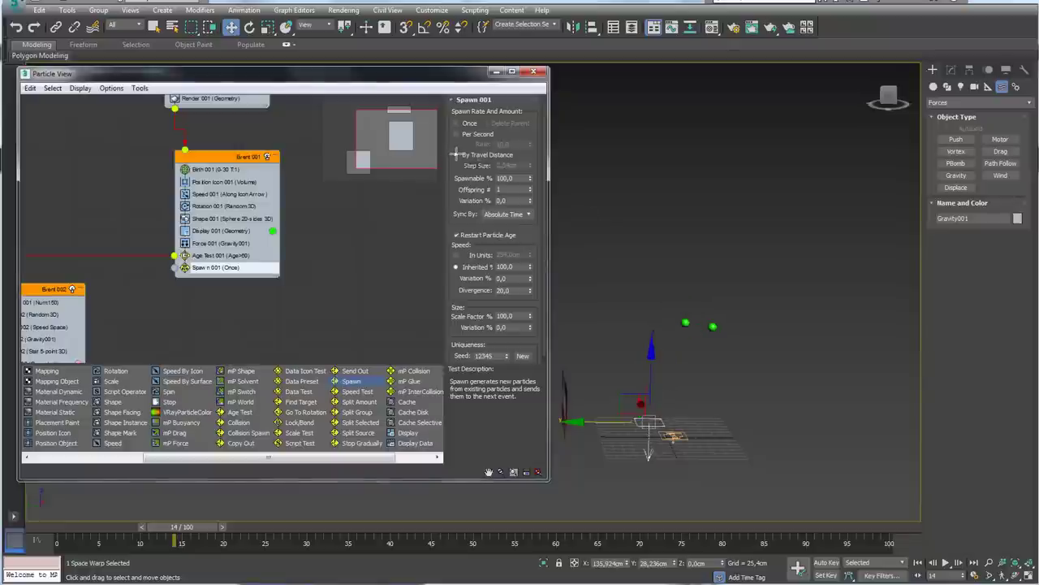
mouse_move(619, 381)
alt+middle_down()
mouse_move(773, 353)
mouse_move(714, 341)
alt+middle_up()
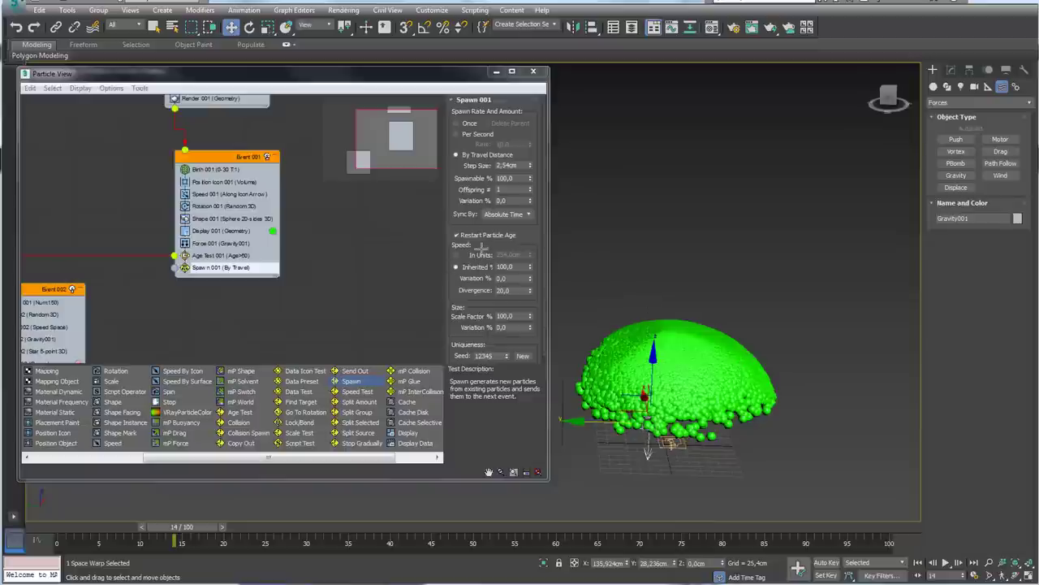
right_click(528, 265)
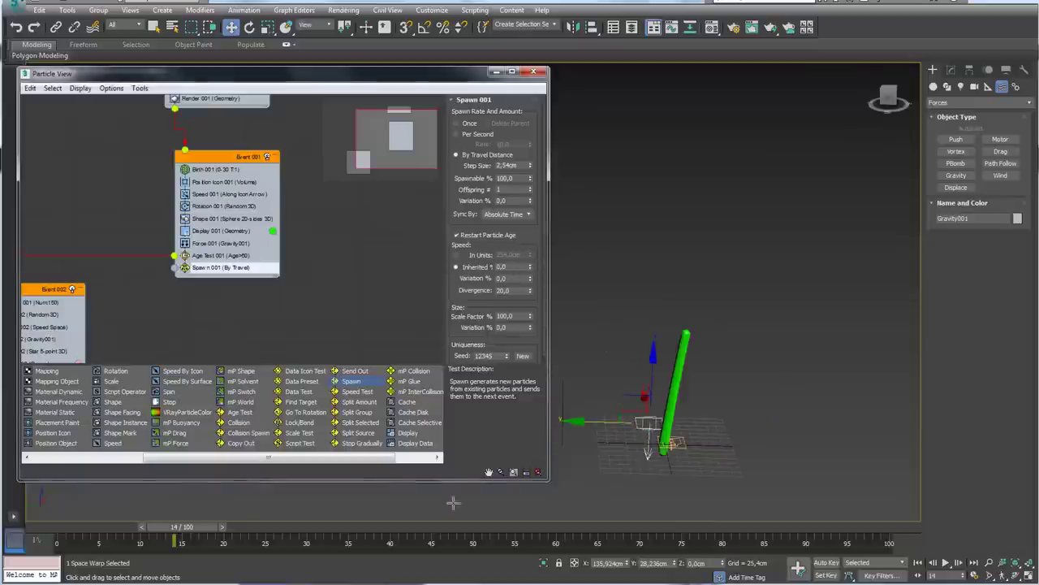
drag(198, 520, 437, 523)
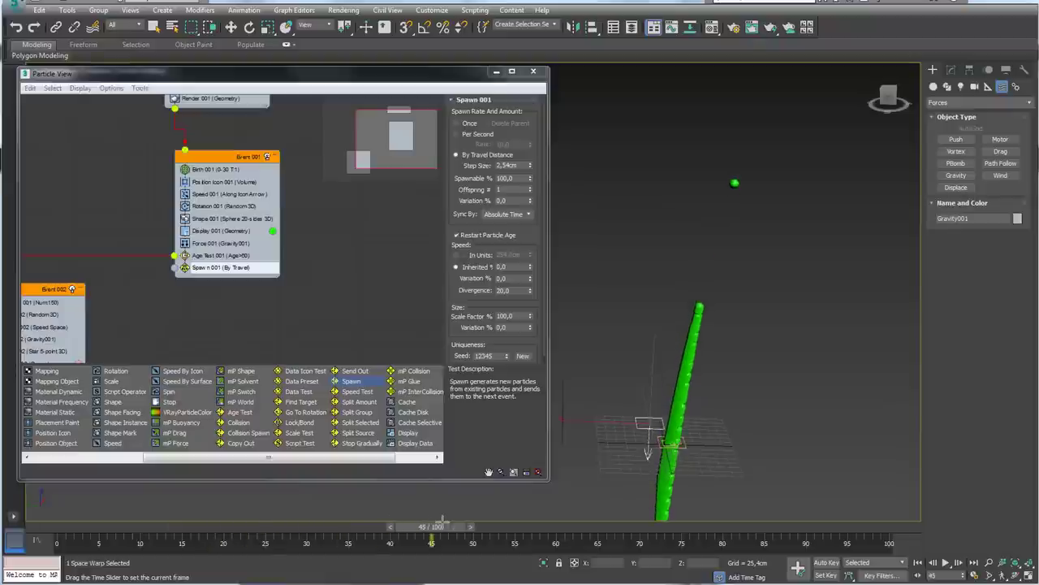
drag(309, 525, 338, 518)
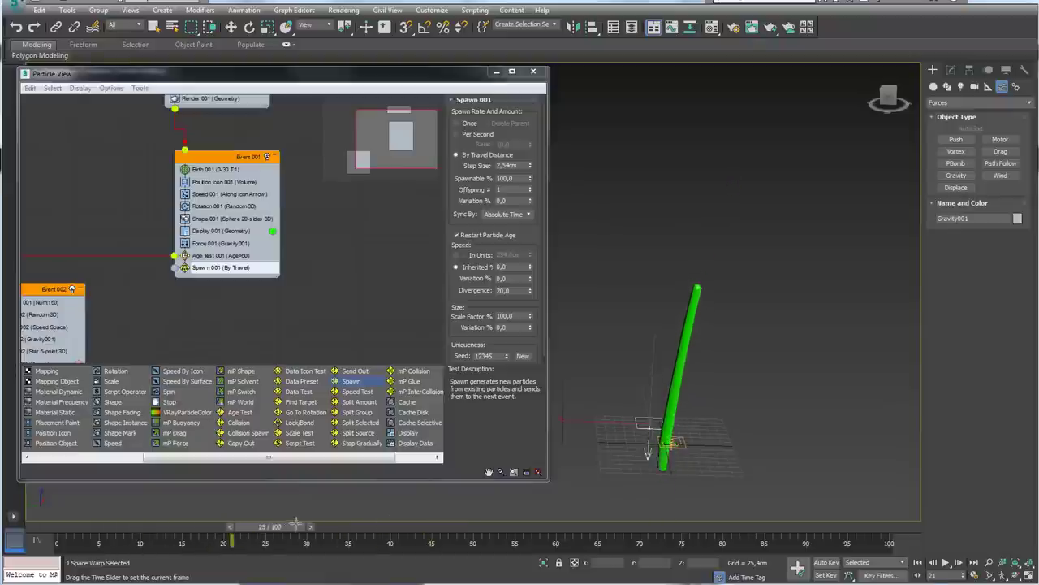
key(w)
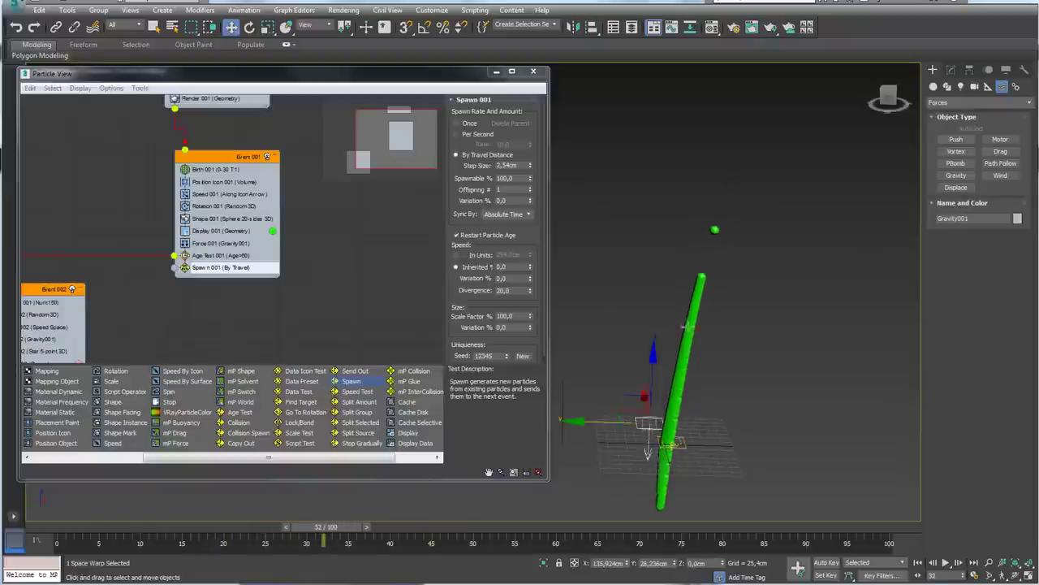
middle_drag(717, 366, 754, 330)
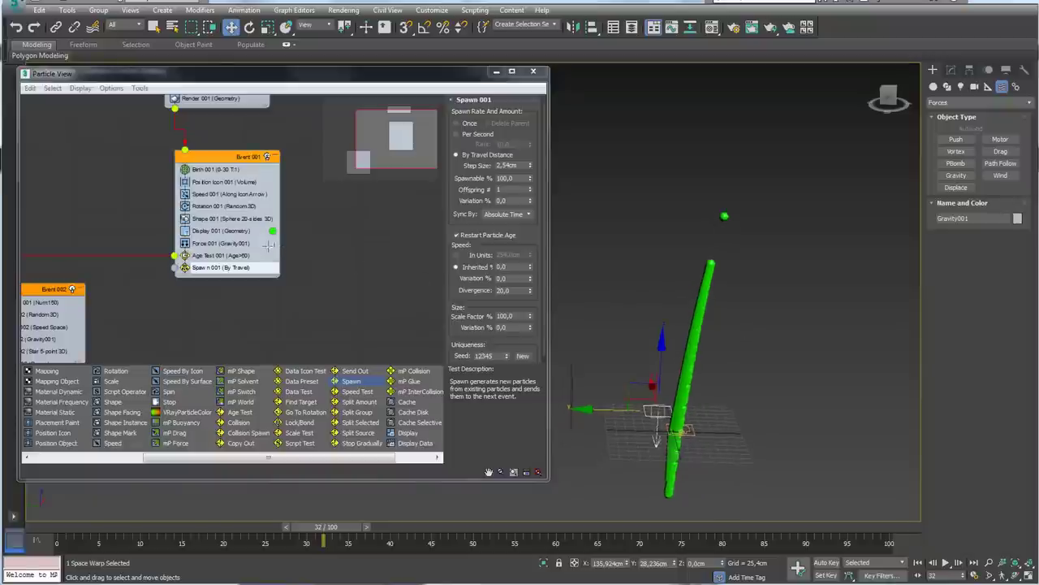
middle_drag(158, 328, 231, 273)
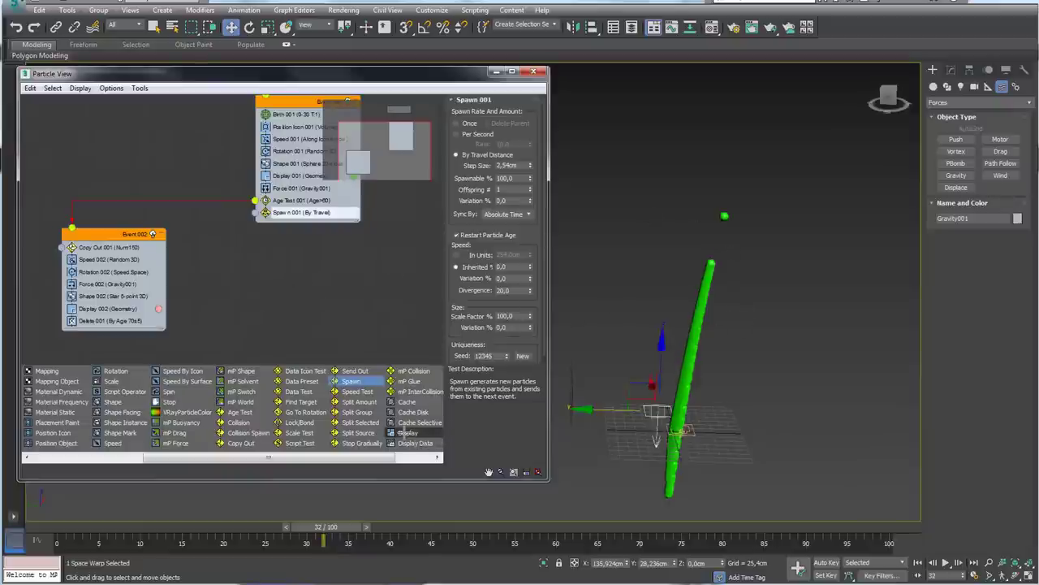
- Create Event 003 with a Display operator, wire Spawn 001 into it, and scrub to preview
drag(408, 433, 241, 303)
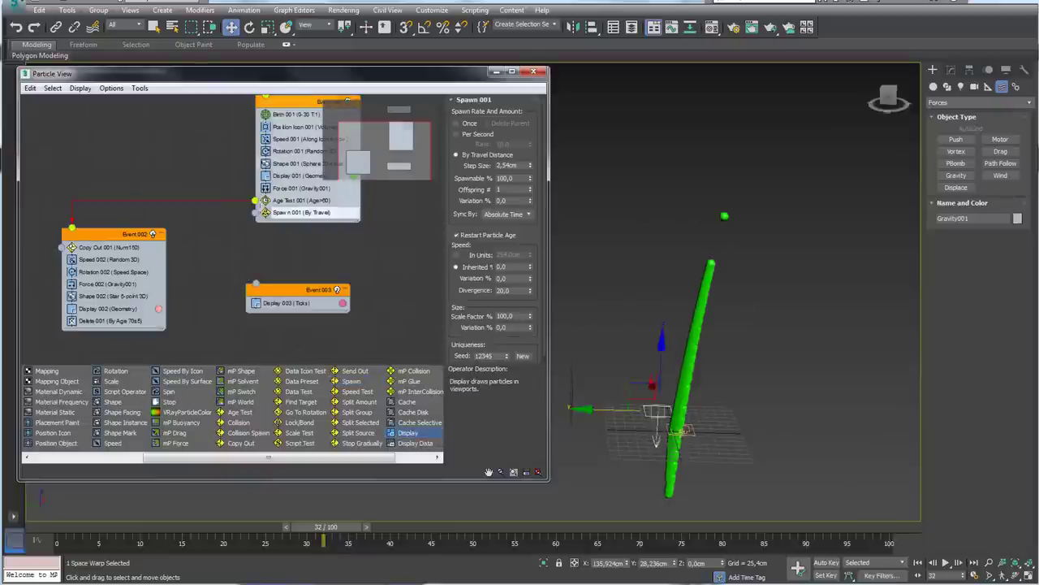
click(252, 213)
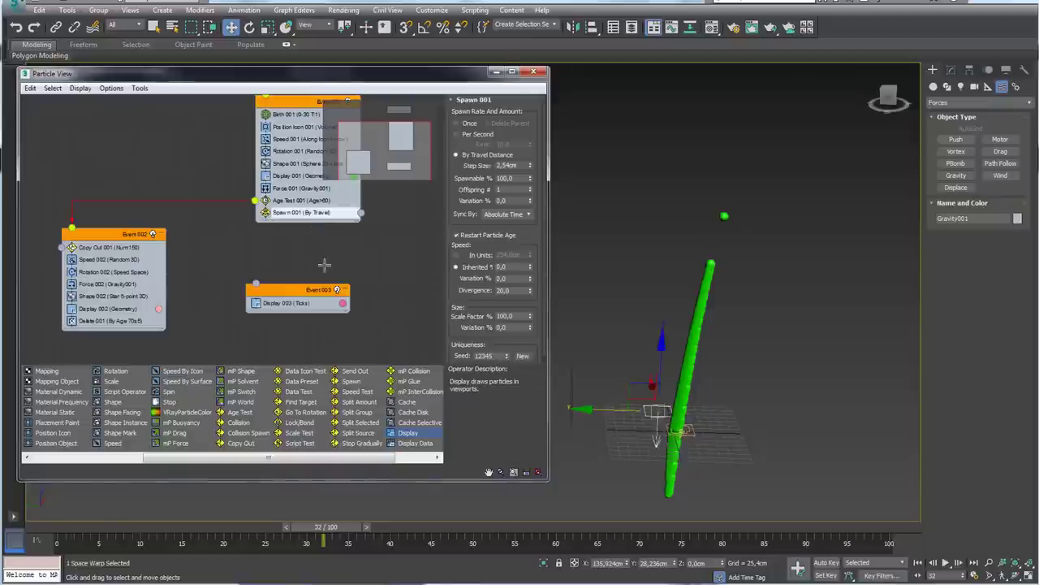
drag(288, 289, 427, 285)
middle_drag(379, 223, 244, 239)
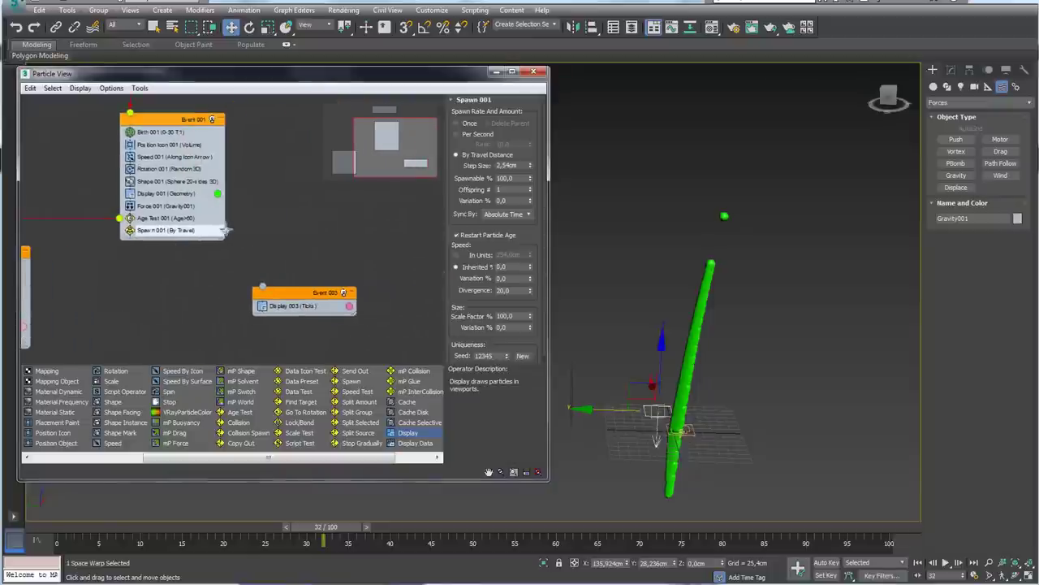
mouse_move(225, 230)
mouse_down()
mouse_move(262, 269)
mouse_move(262, 287)
mouse_move(328, 283)
mouse_up()
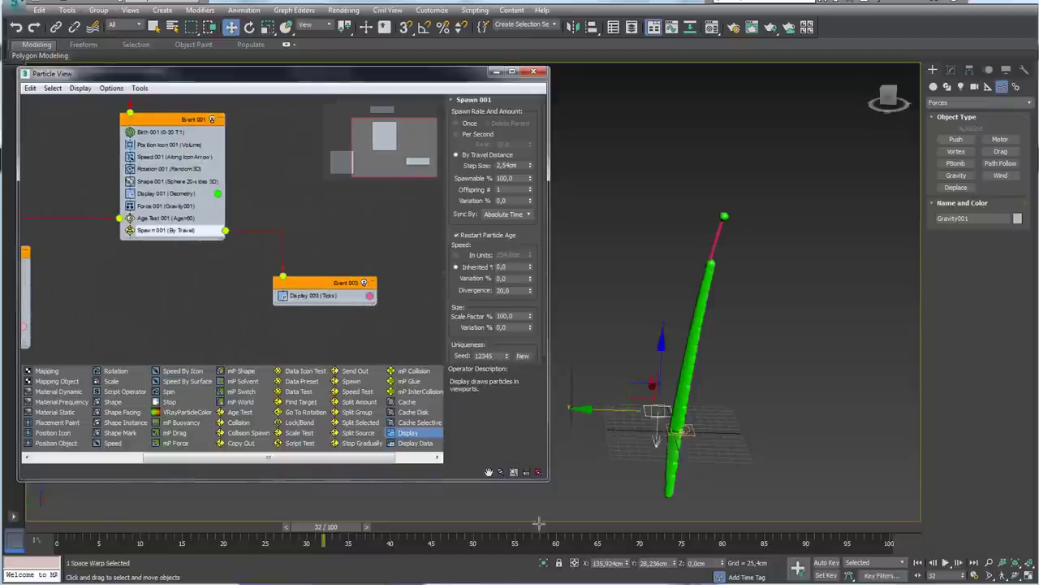
mouse_move(329, 527)
mouse_down()
mouse_move(379, 509)
mouse_move(382, 520)
mouse_up()
drag(325, 283, 314, 293)
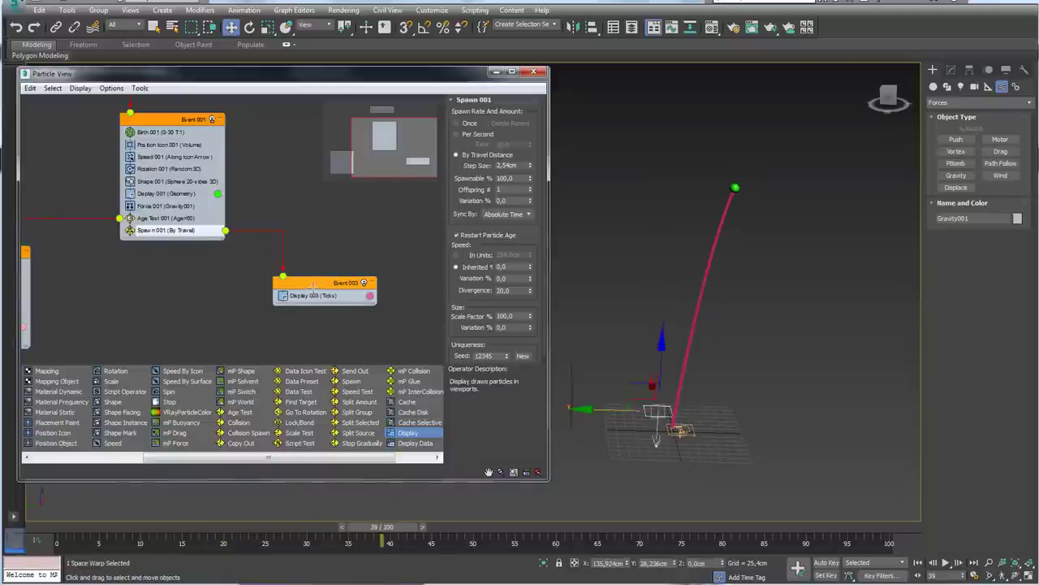
scroll(631, 309, up, 3)
scroll(654, 295, up, 3)
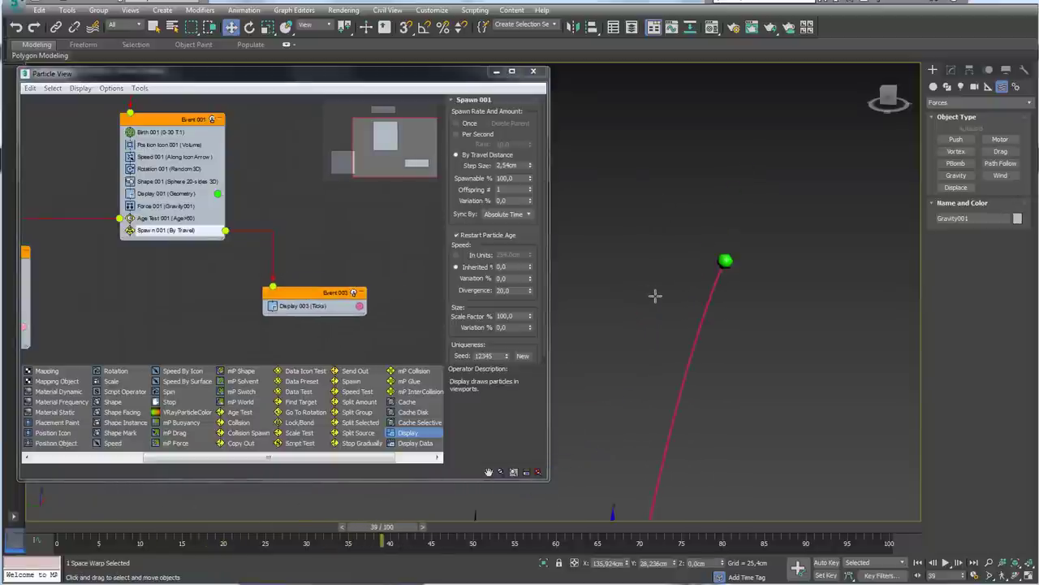
scroll(655, 295, up, 3)
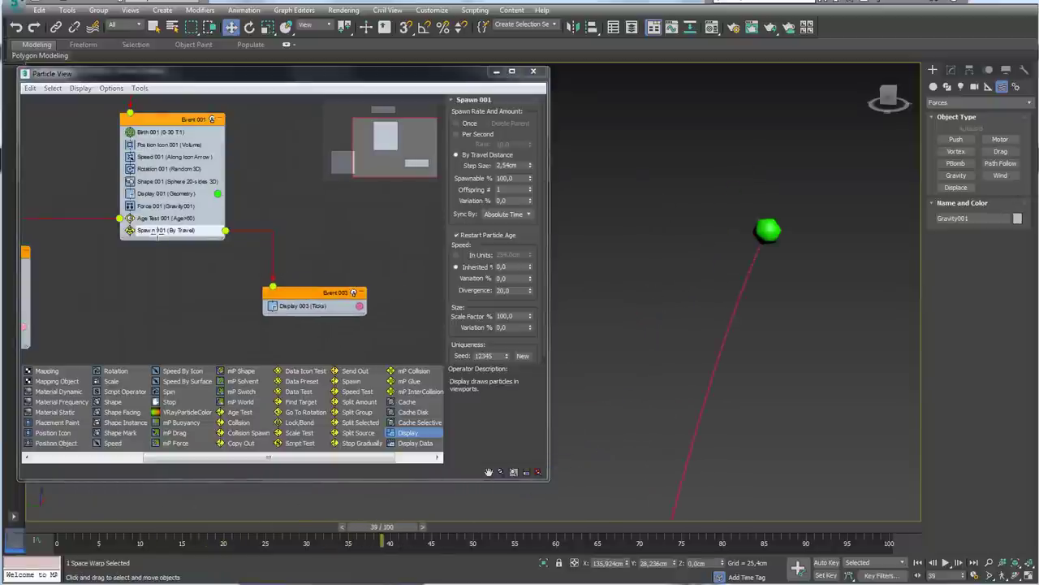
mouse_move(731, 248)
middle_down()
mouse_move(707, 224)
mouse_move(590, 191)
middle_up()
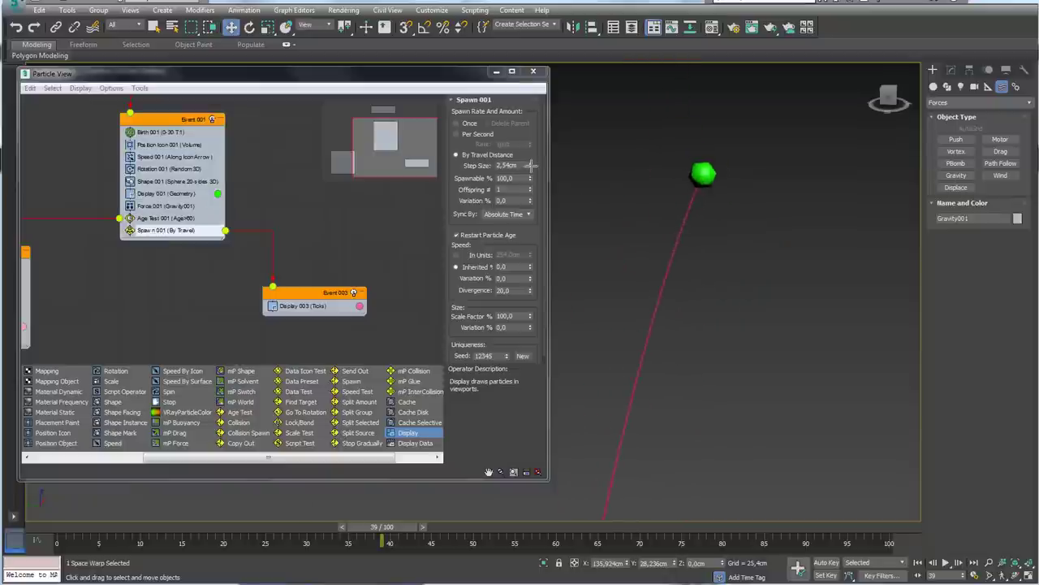
- Make the trail display white and raise Spawn 001's step size to 6,828cm
drag(529, 165, 531, 89)
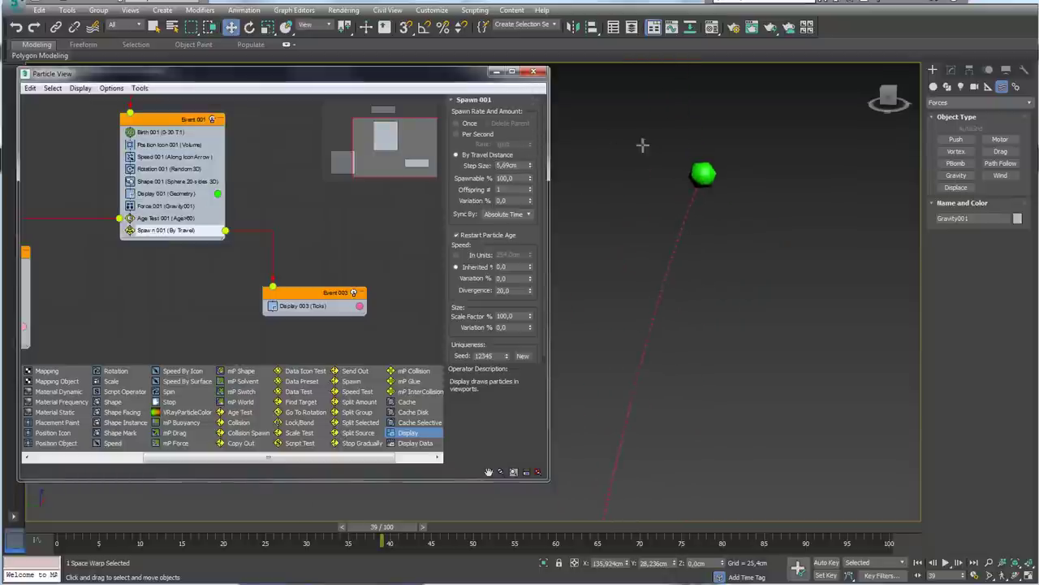
click(360, 305)
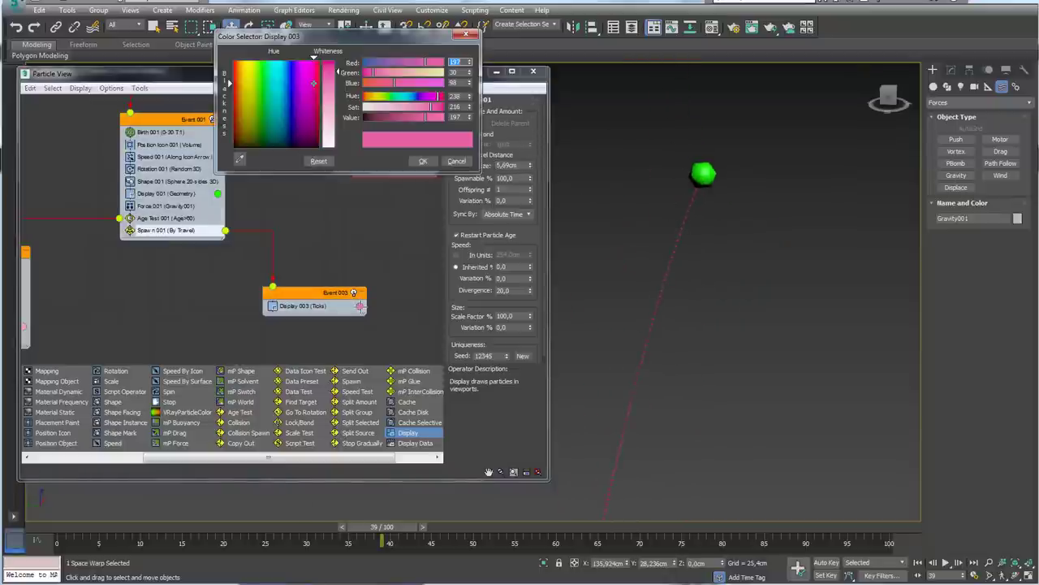
drag(331, 138, 332, 147)
click(422, 161)
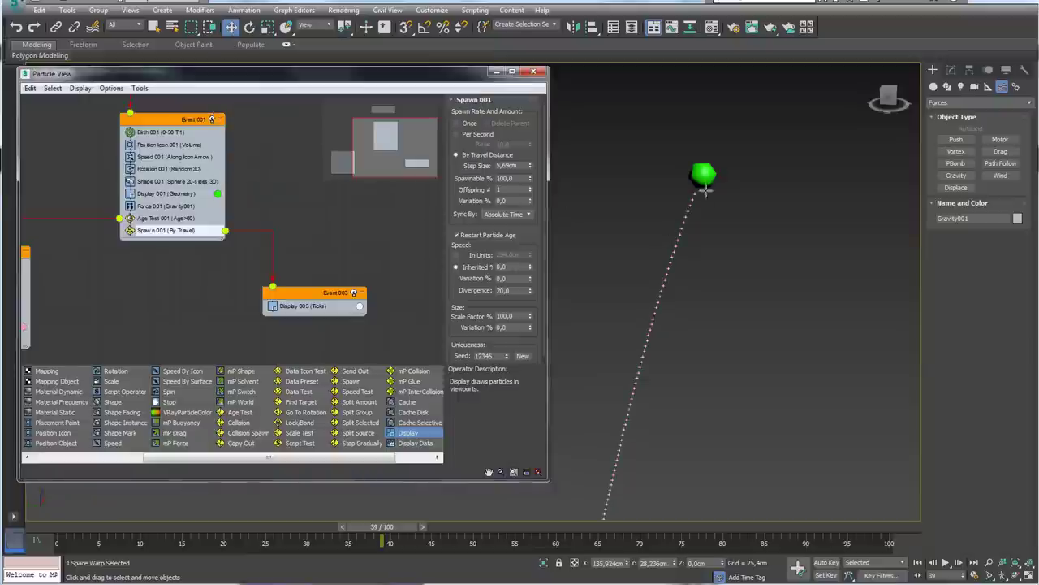
drag(529, 165, 527, 154)
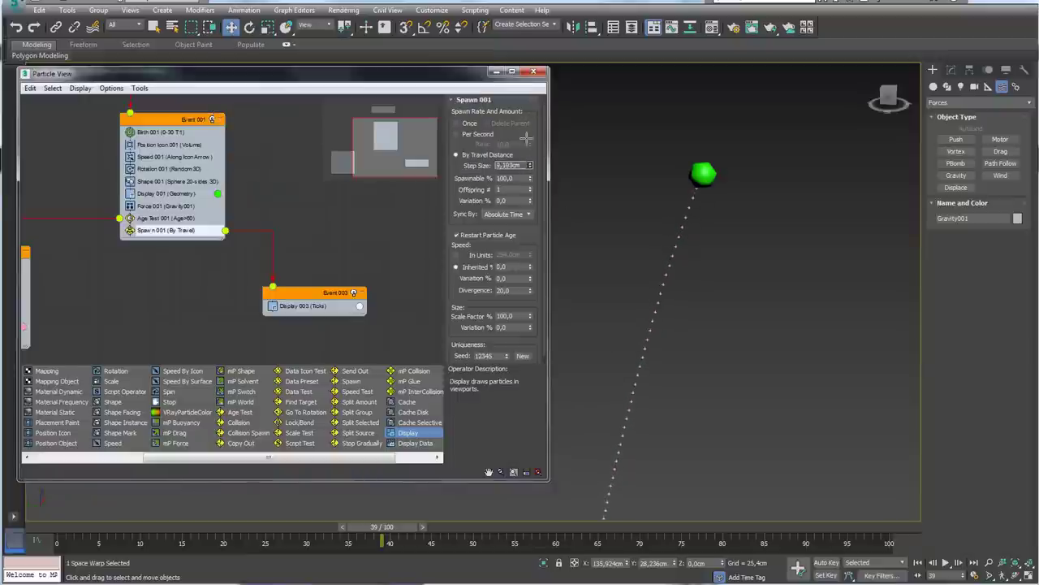
click(179, 231)
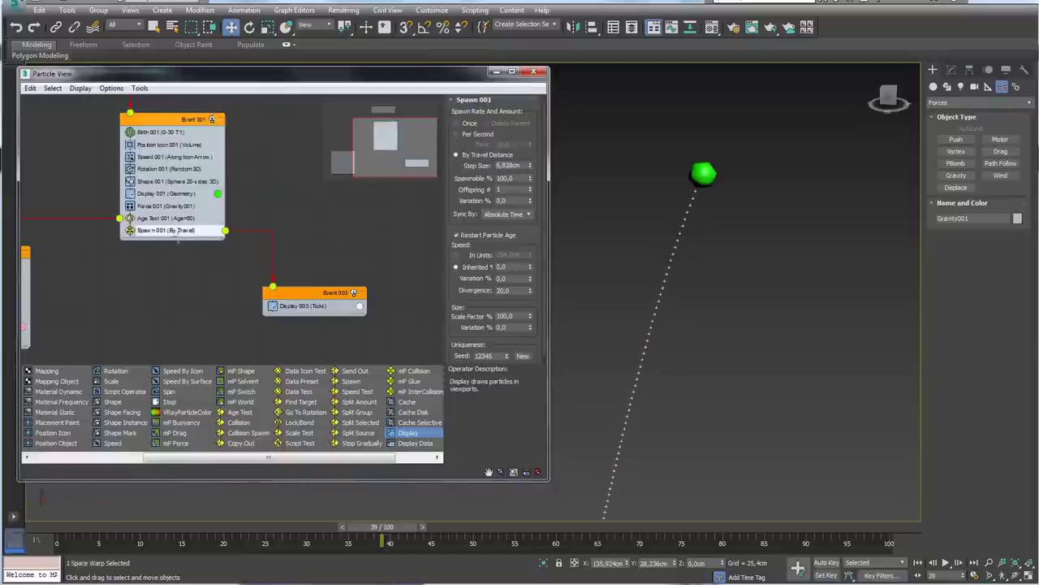
- Set Display 003's type to Lines and rewind to frame 28
drag(300, 305, 299, 295)
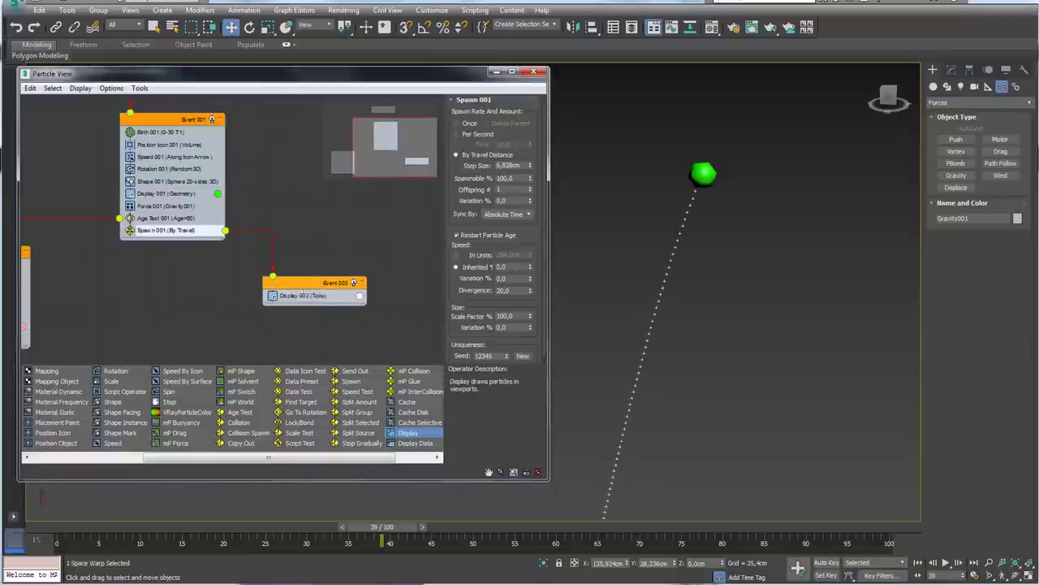
click(518, 118)
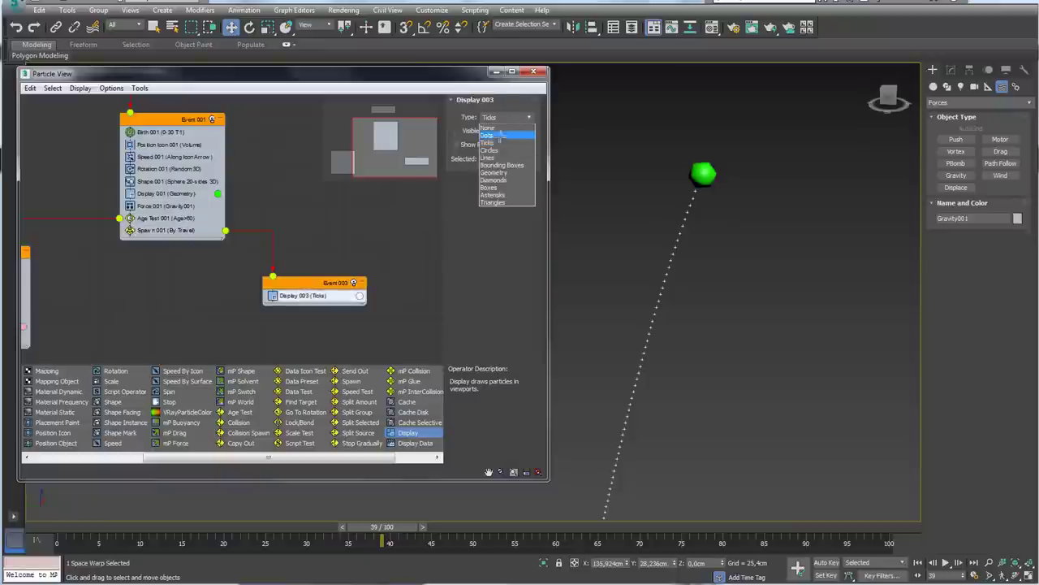
click(500, 158)
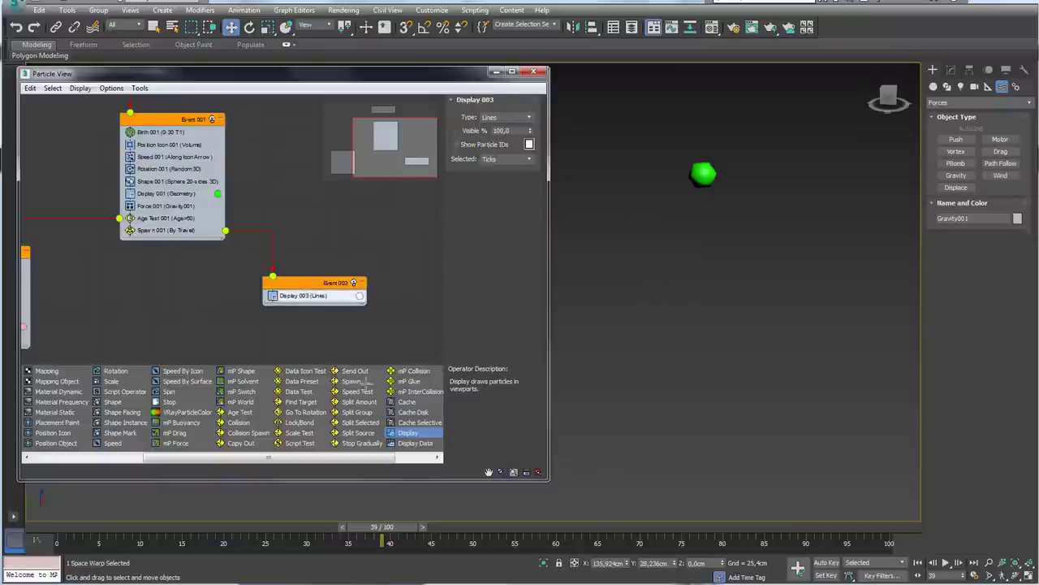
drag(455, 526, 291, 526)
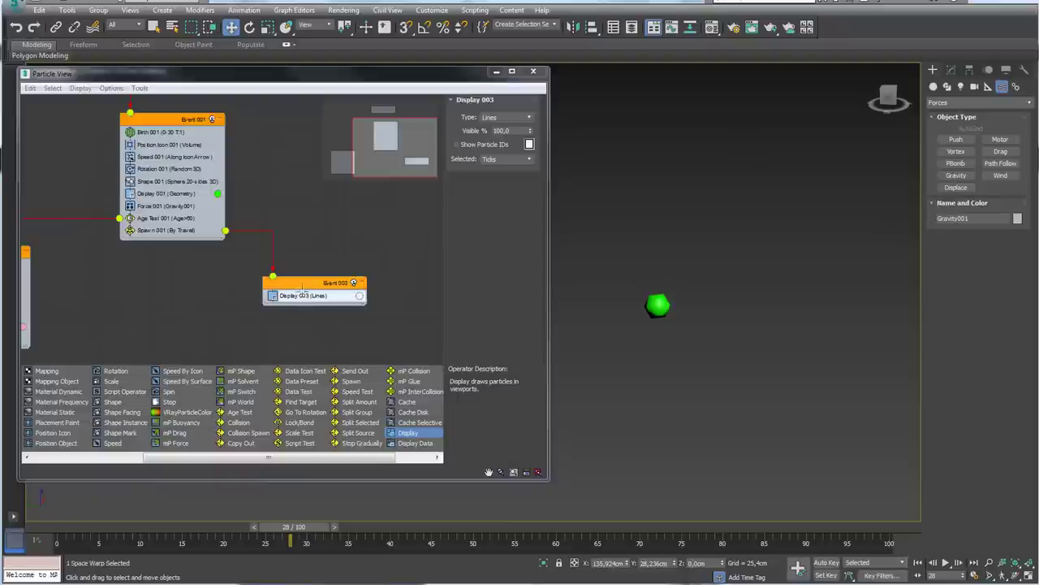
drag(311, 285, 321, 295)
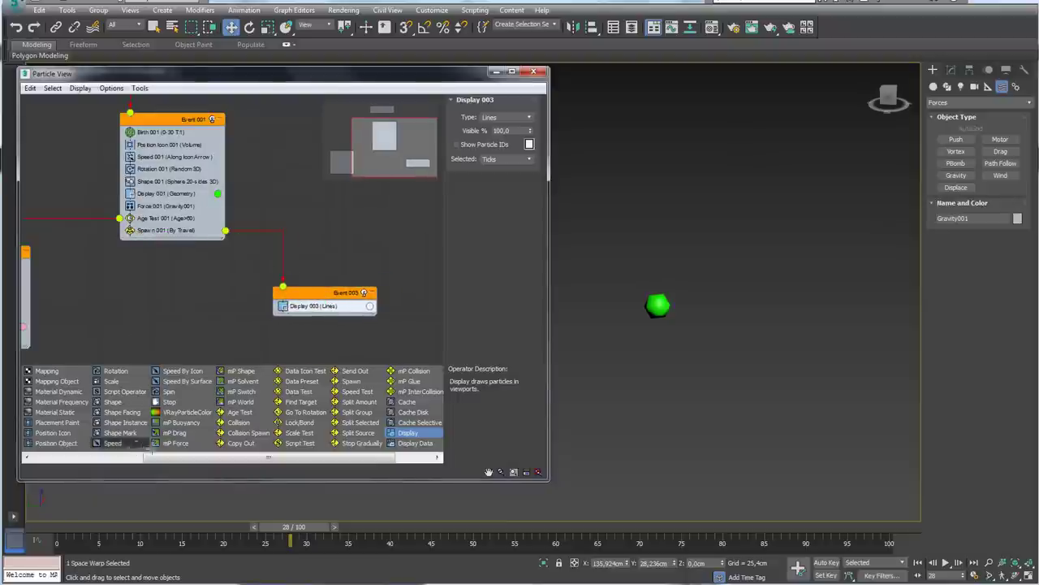
- Add Speed 003 to Event 003 with speed 300cm, variation 40cm and divergence 15,5
mouse_move(267, 457)
mouse_down()
mouse_move(196, 457)
mouse_move(309, 301)
mouse_up()
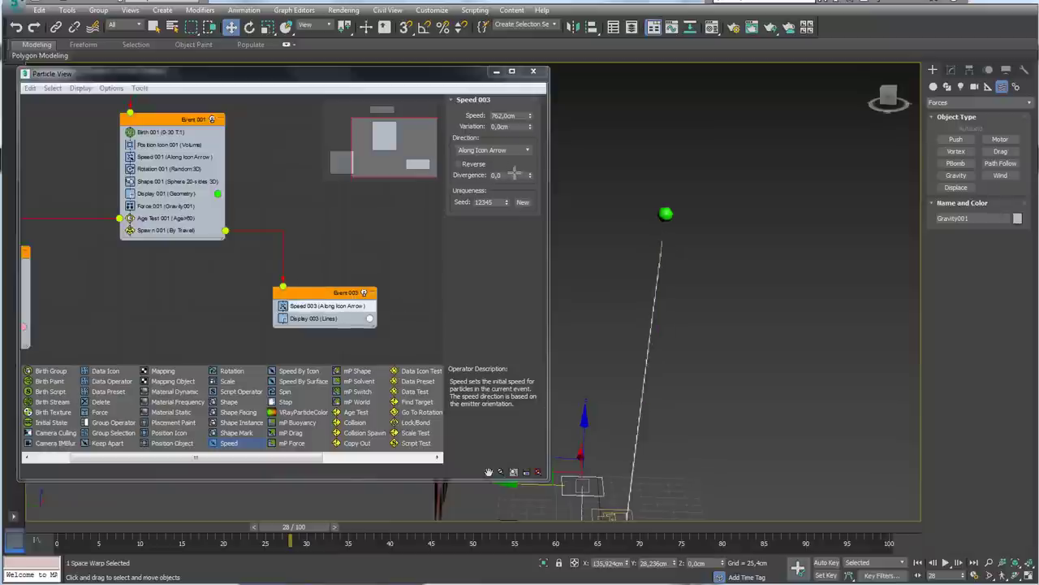
drag(528, 175, 529, 160)
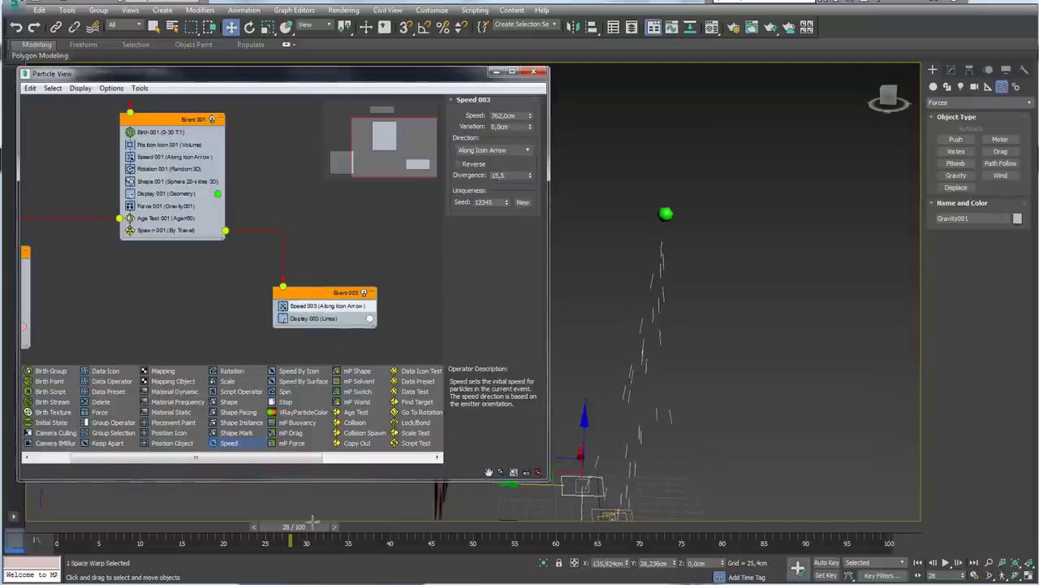
mouse_move(312, 524)
mouse_down()
mouse_move(367, 524)
mouse_move(350, 560)
mouse_up()
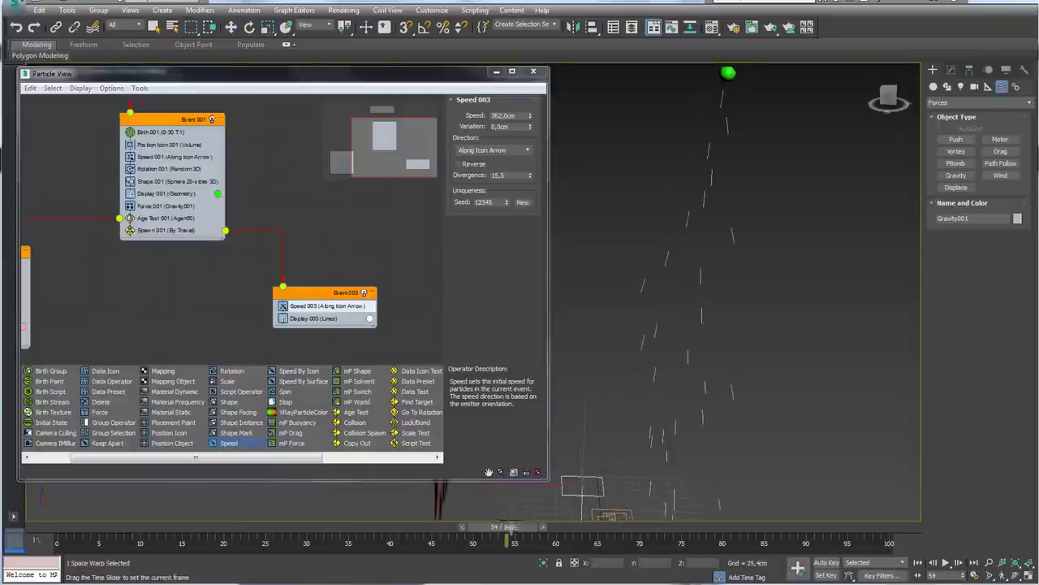
key(w)
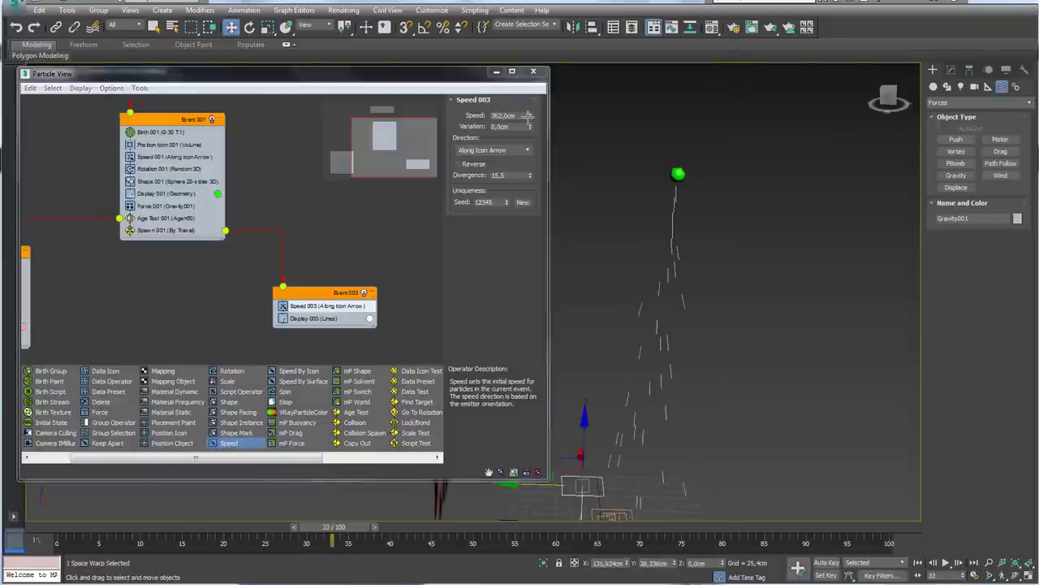
mouse_move(528, 114)
mouse_down()
mouse_move(536, 151)
mouse_move(472, 120)
mouse_up()
text(300)
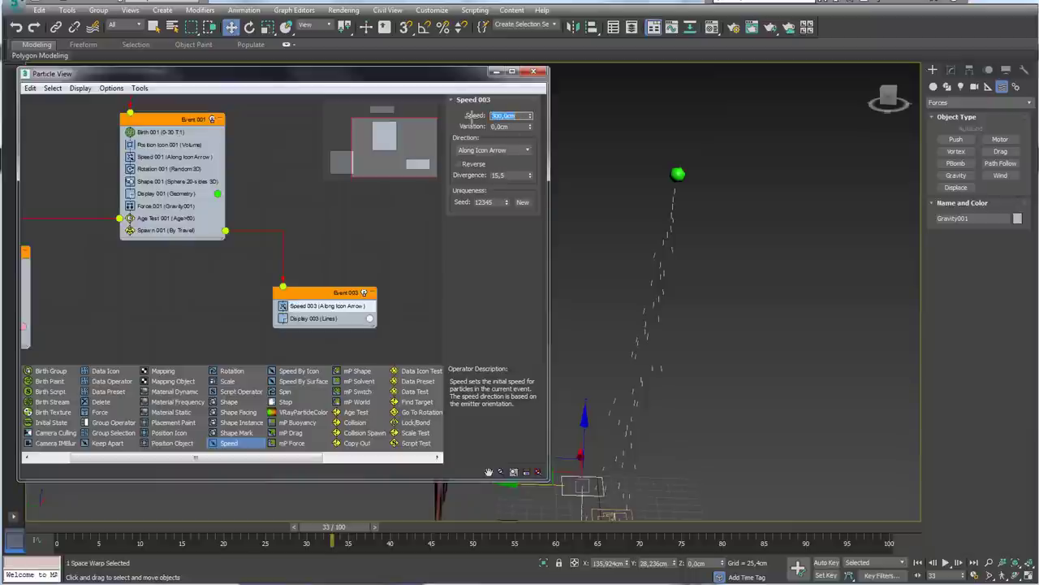
double_click(509, 127)
text(4)
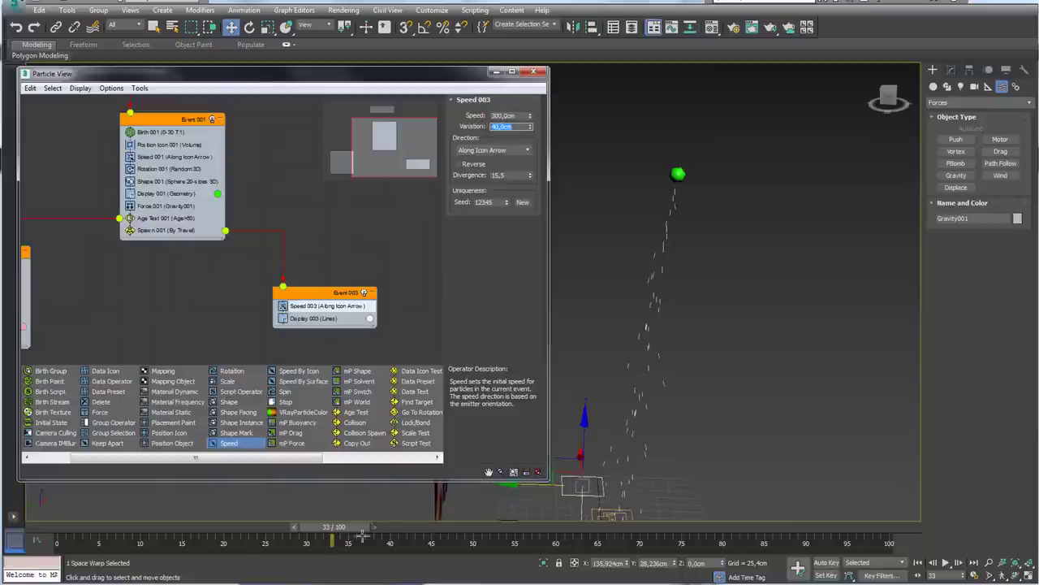
mouse_move(340, 526)
mouse_down()
mouse_move(372, 526)
mouse_move(305, 540)
mouse_move(636, 539)
mouse_move(255, 546)
mouse_up()
key(w)
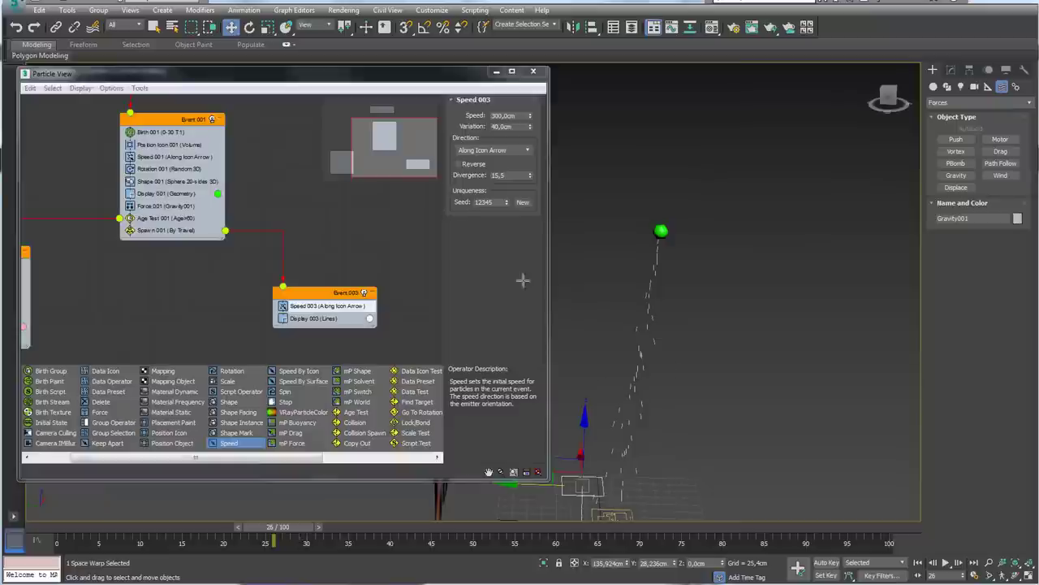
drag(315, 299, 315, 279)
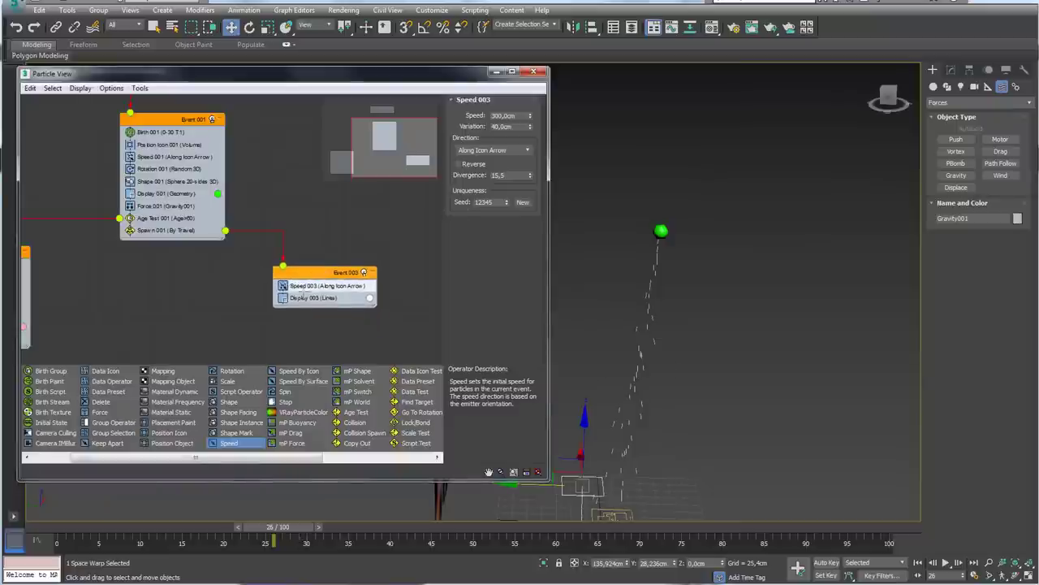
- Add Delete 002 to Event 003 by particle age with Life Span 20, Variation 10, then scrub
click(122, 401)
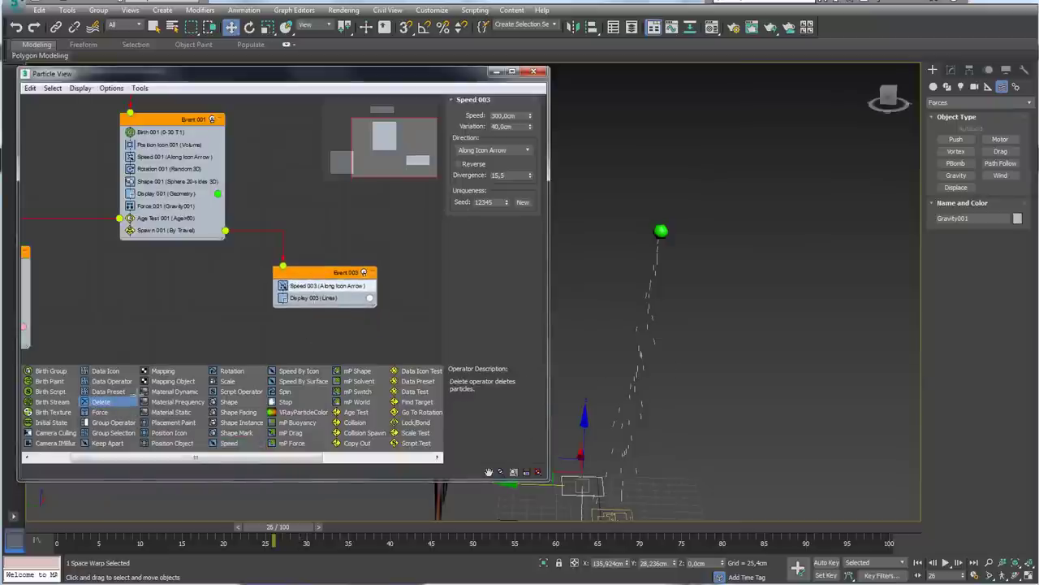
drag(306, 309, 305, 310)
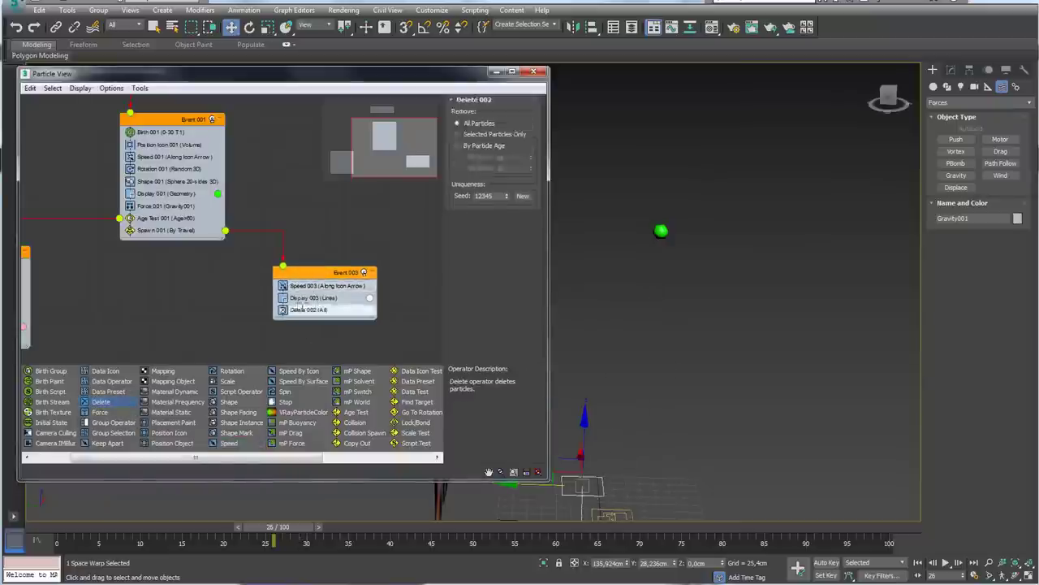
click(465, 145)
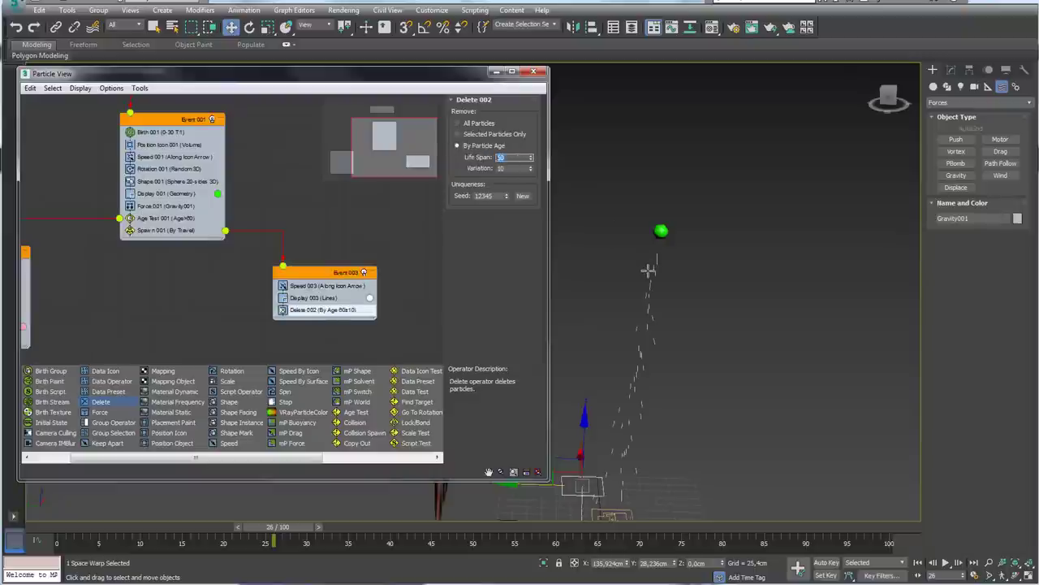
text(0)
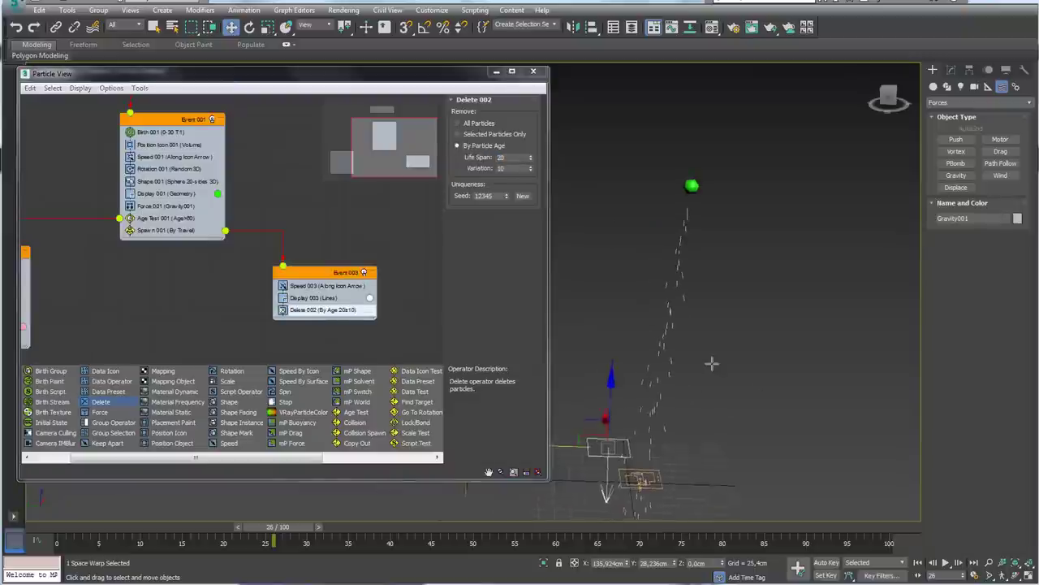
alt+middle_drag(712, 365, 473, 512)
drag(311, 524, 496, 523)
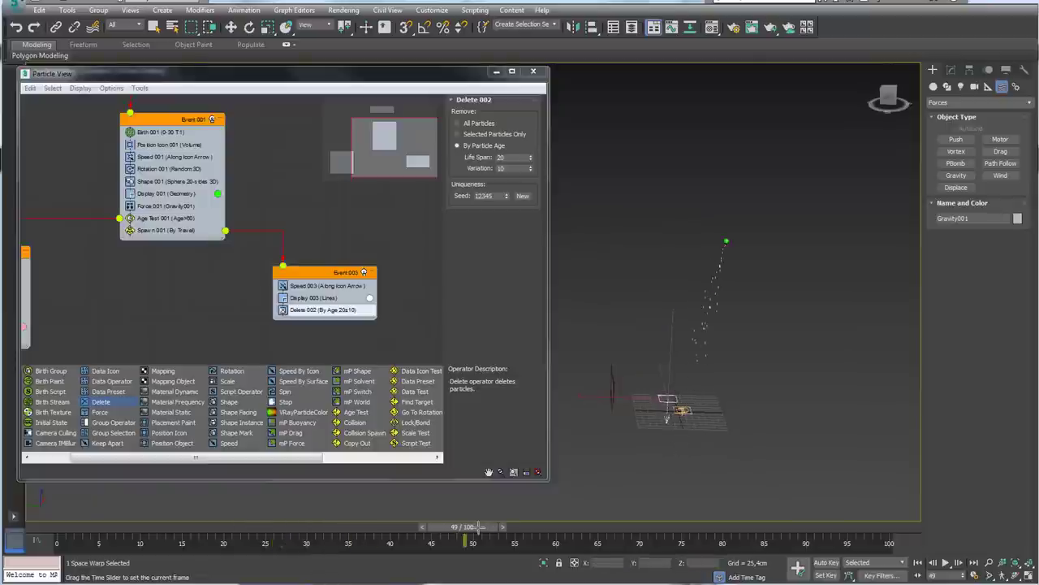
double_click(503, 158)
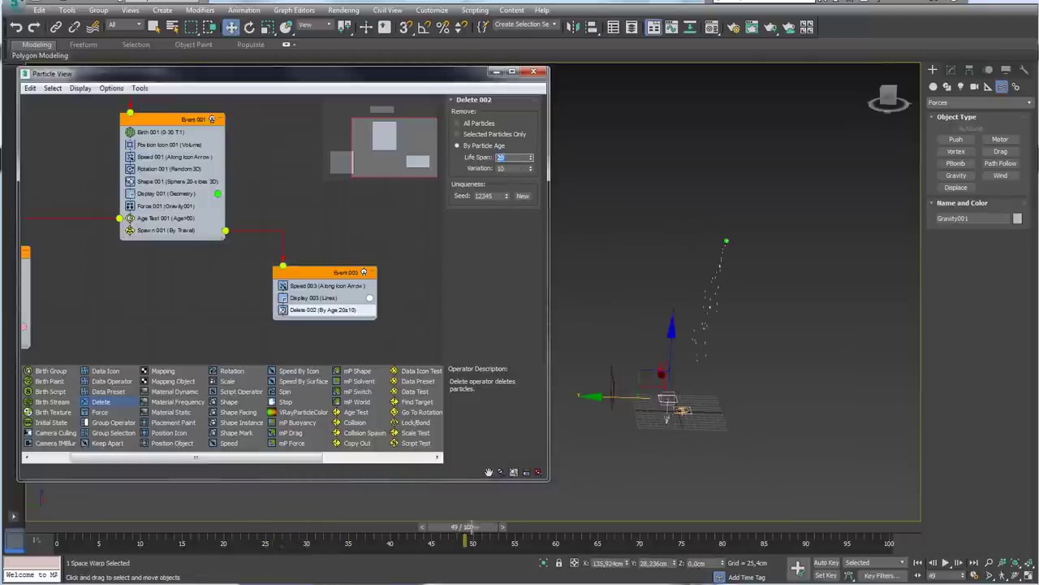
mouse_move(469, 526)
mouse_down()
mouse_move(669, 526)
mouse_move(251, 526)
mouse_move(514, 527)
mouse_up()
key(w)
middle_drag(719, 263, 700, 280)
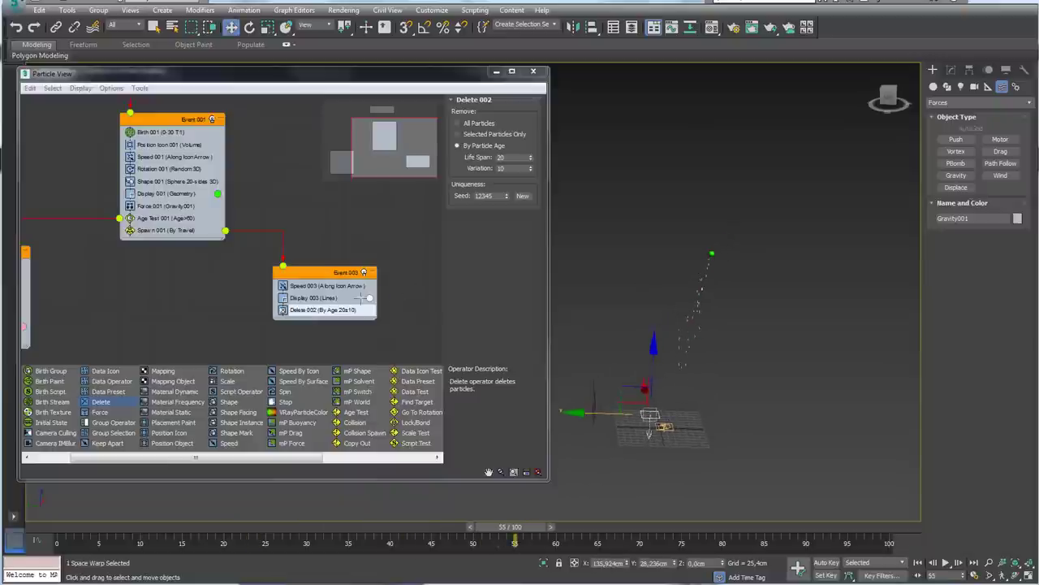
- Shrink the rocket's Shape 001 sphere particles to 13,716cm and advance to frame 64
click(160, 194)
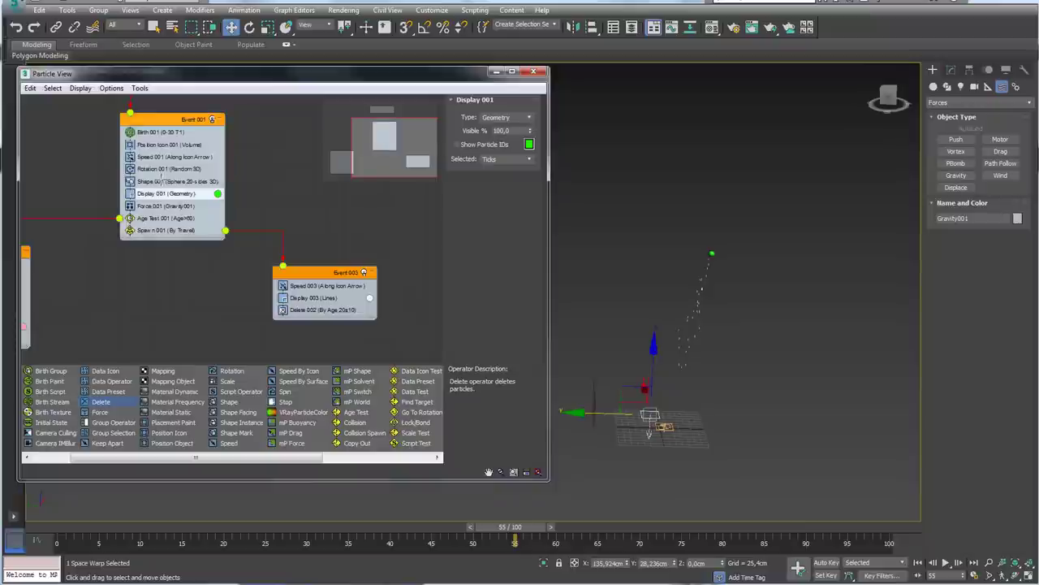
click(161, 180)
drag(532, 166, 531, 176)
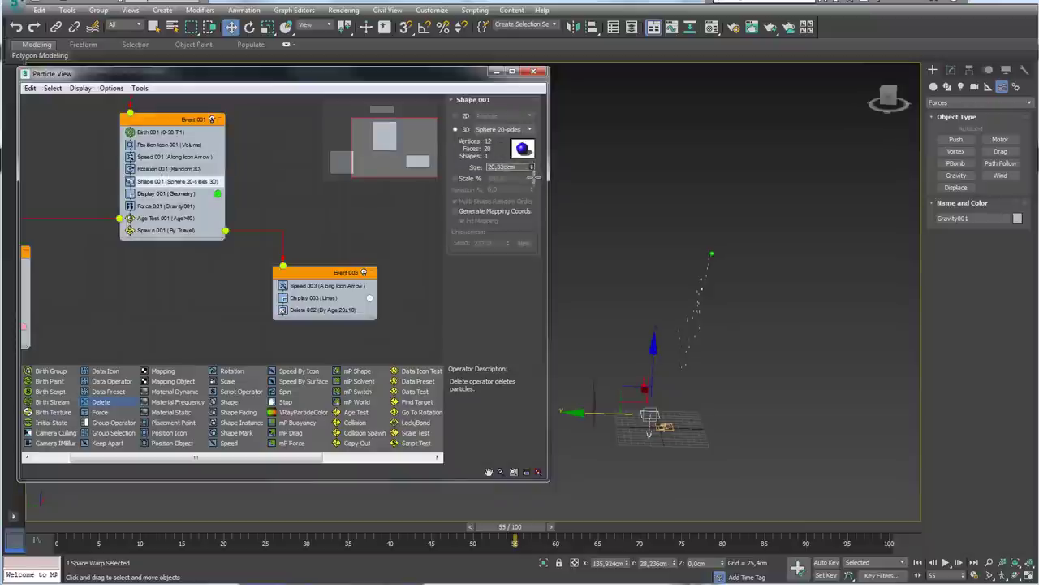
drag(515, 526, 640, 527)
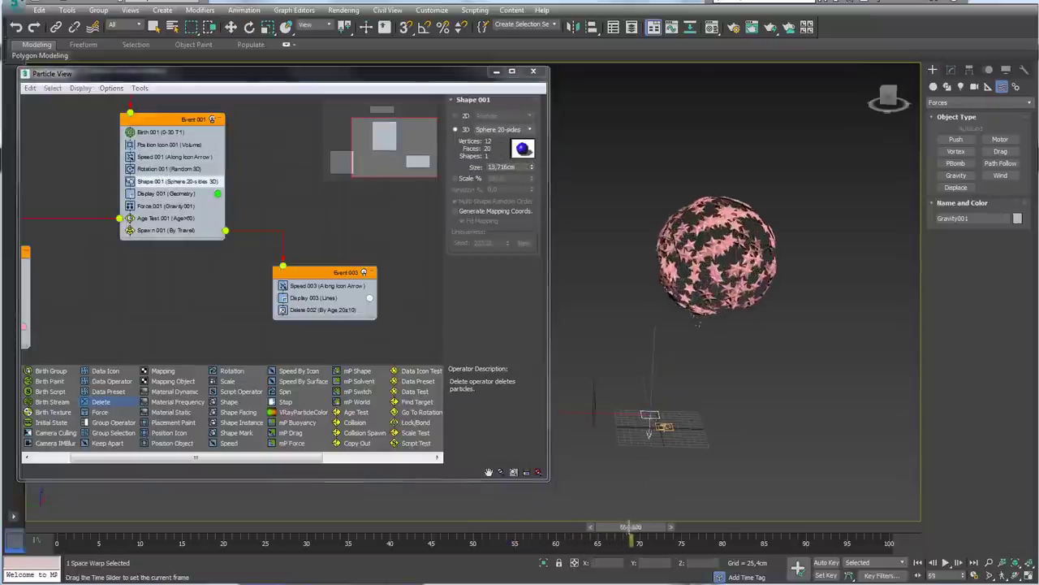
key(w)
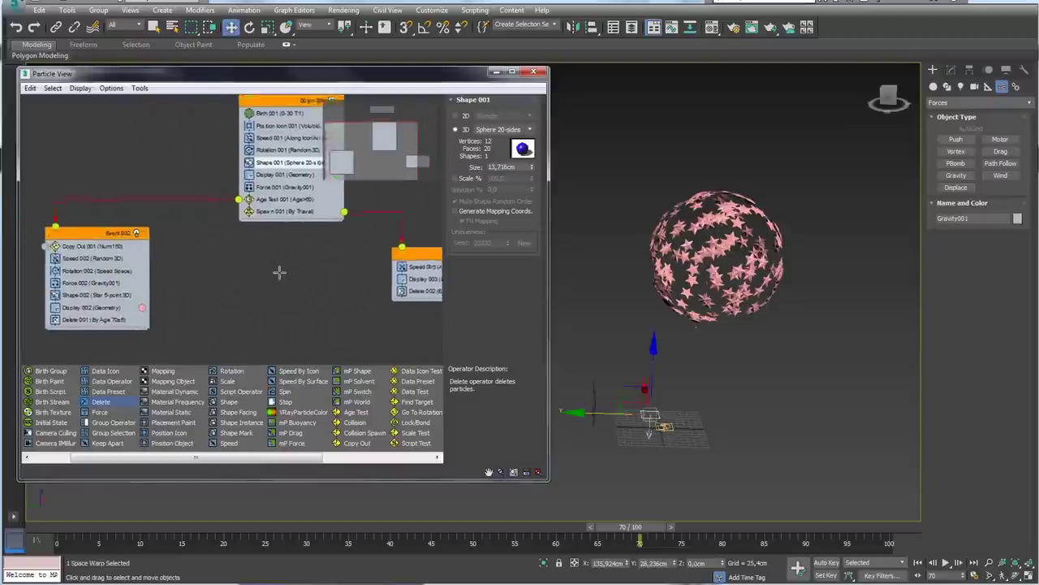
- Reduce Shape 002's star particle size to 15,976cm in Event 002
click(143, 274)
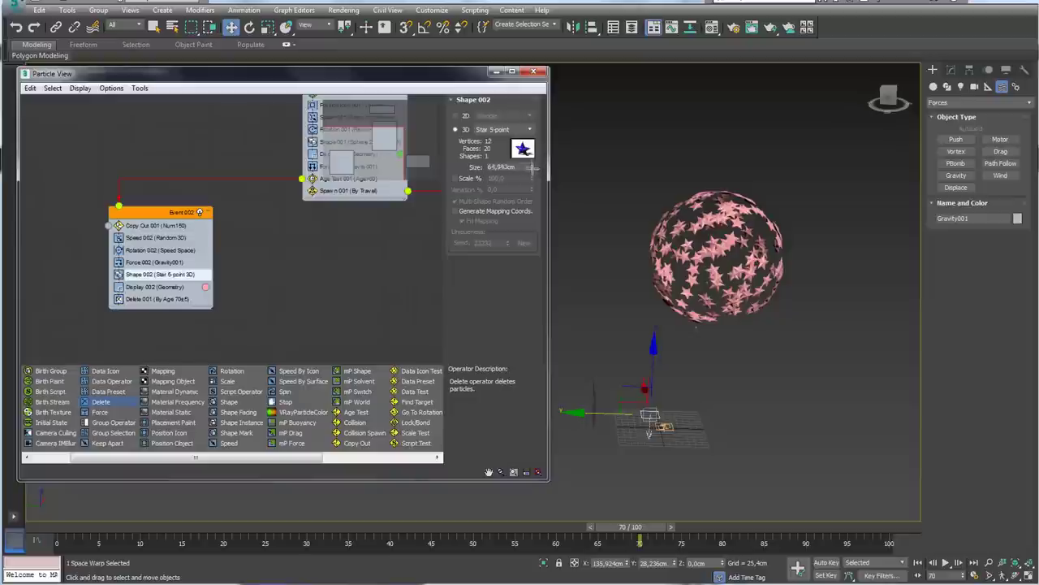
drag(532, 167, 534, 199)
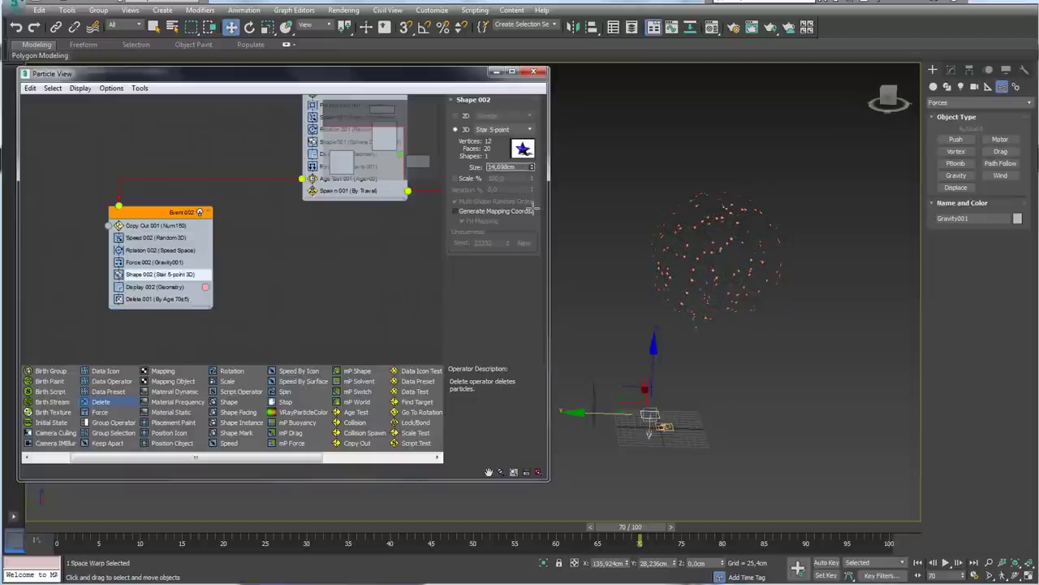
mouse_move(679, 250)
middle_down()
mouse_move(708, 313)
mouse_move(742, 341)
mouse_move(681, 325)
middle_up()
scroll(742, 341, up, 5)
scroll(726, 329, down, 5)
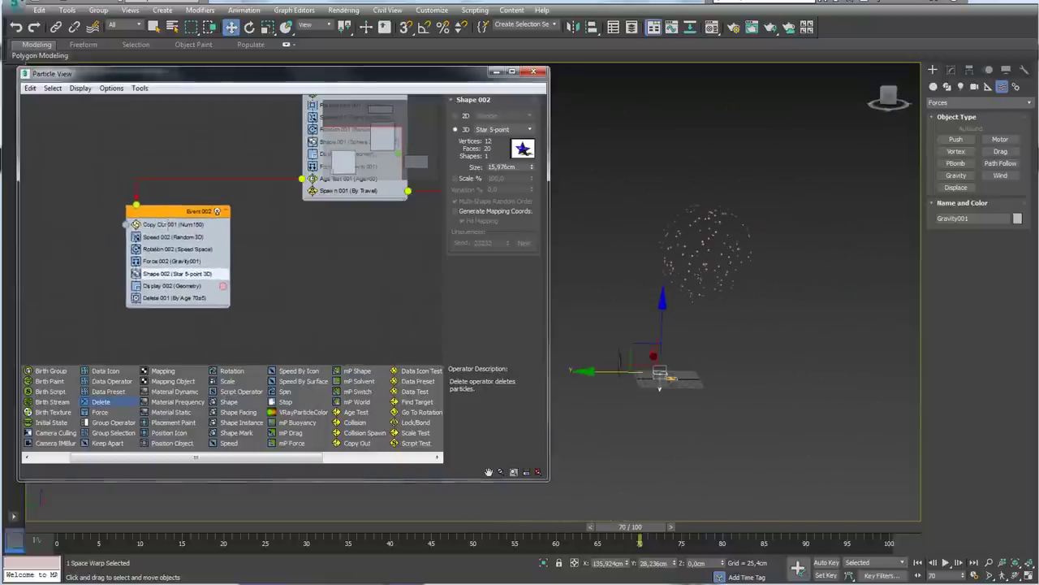
middle_drag(248, 293, 342, 247)
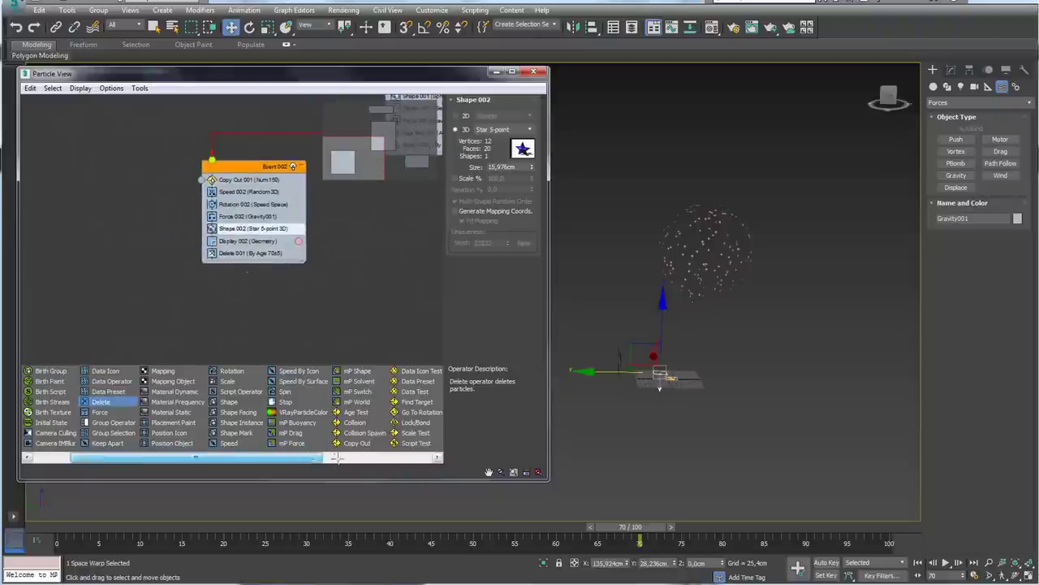
- Add a Spawn 002 operator to Event 002 and scrub from frame 30 to 58
drag(339, 458, 360, 459)
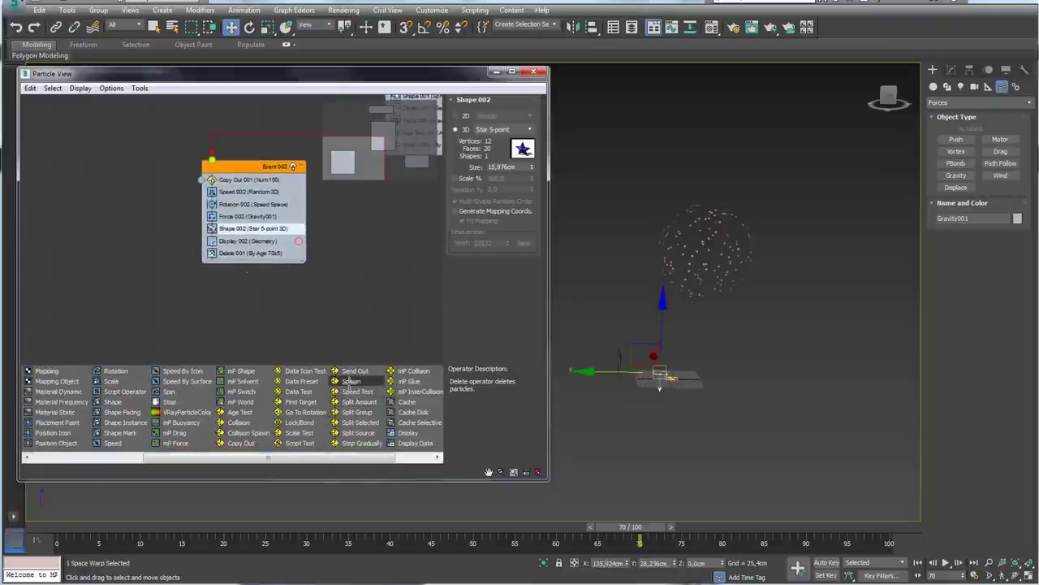
drag(351, 380, 238, 266)
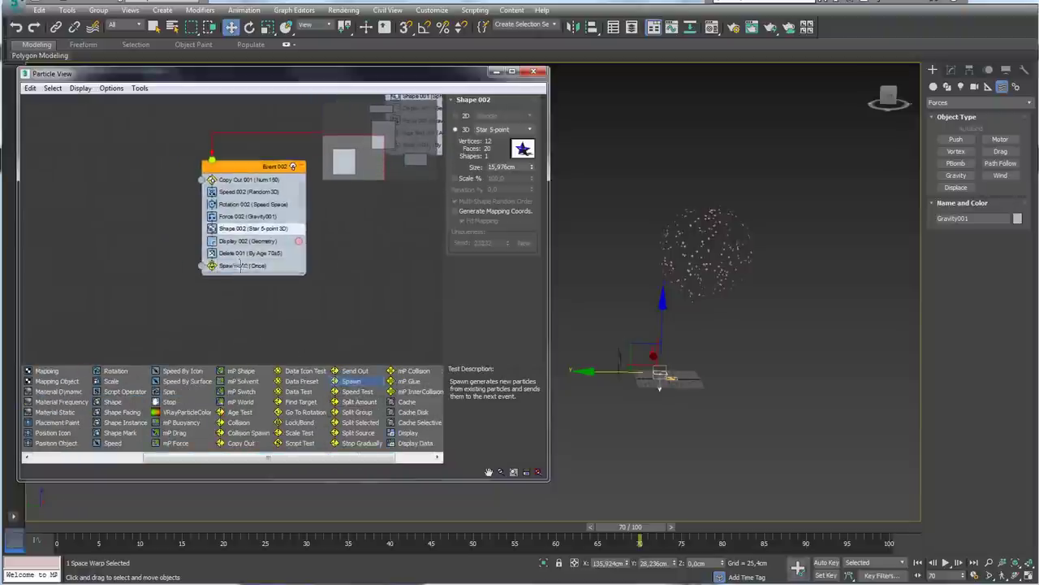
scroll(624, 329, up, 3)
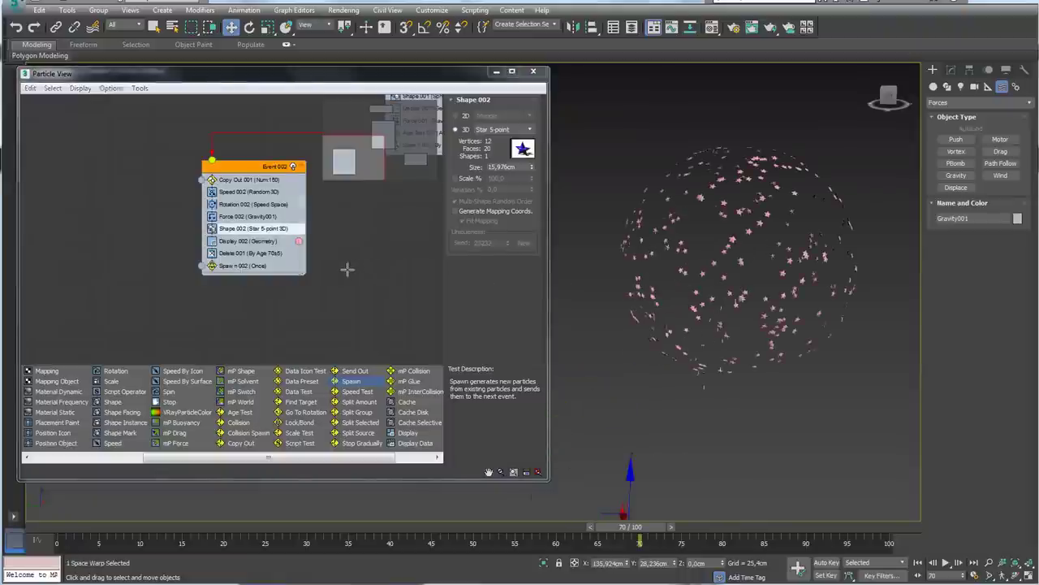
middle_drag(347, 269, 307, 291)
click(312, 528)
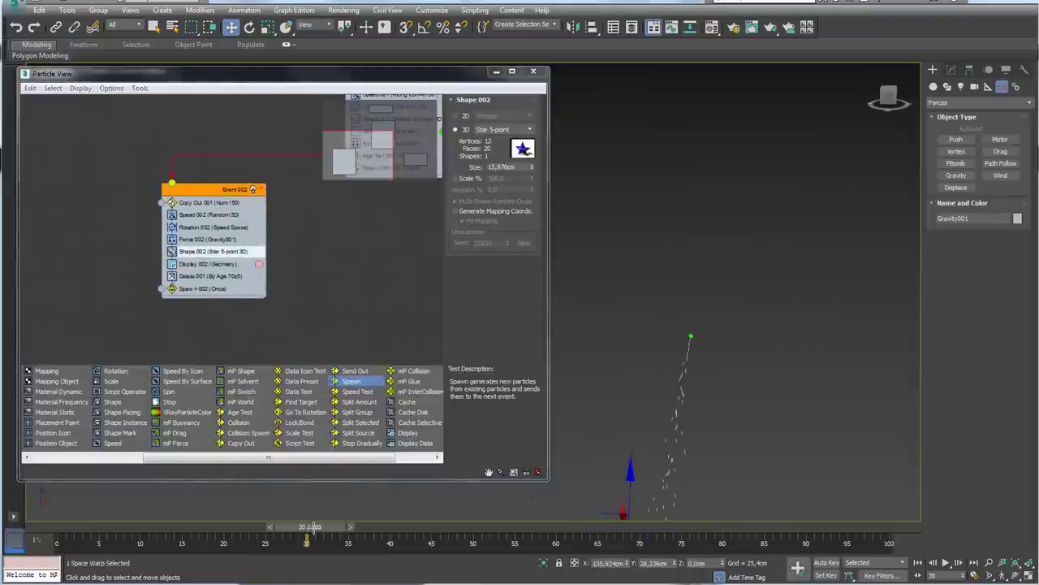
drag(312, 526, 593, 531)
key(w)
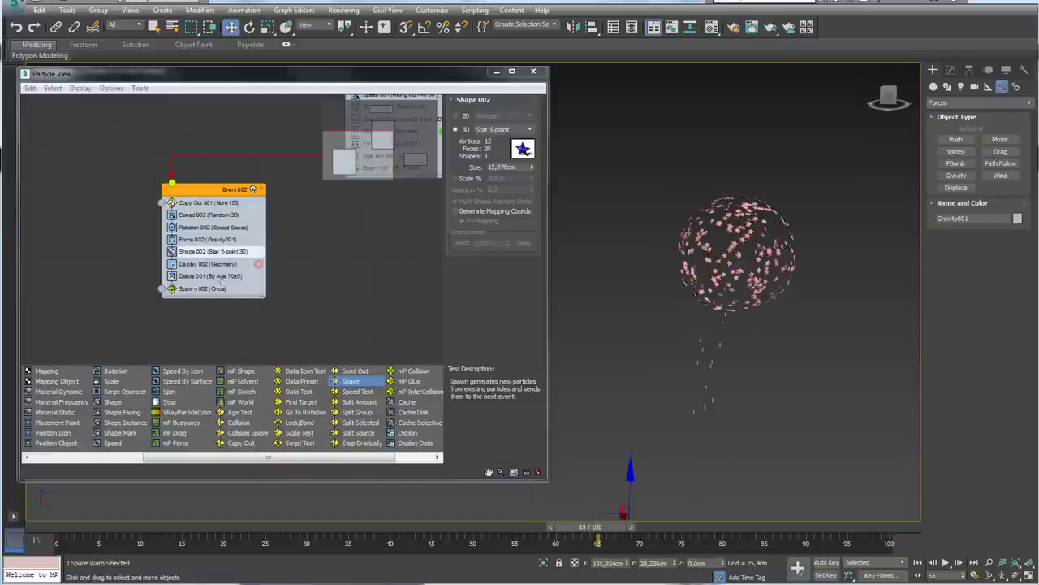
- Set Spawn 002 to By Travel Distance with 0% inherited speed and zoom on the streaks
click(195, 288)
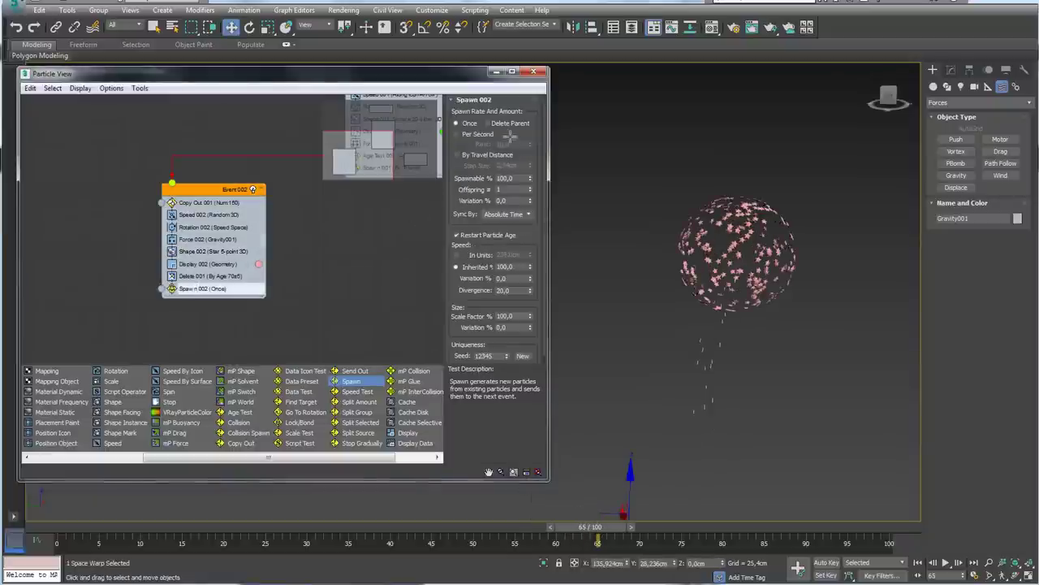
click(455, 154)
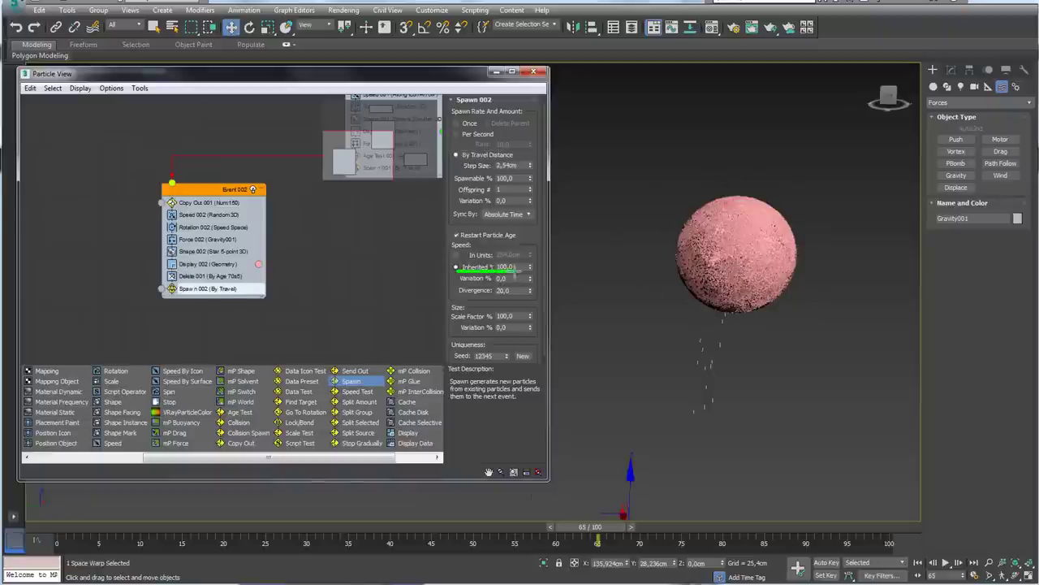
drag(529, 268, 528, 266)
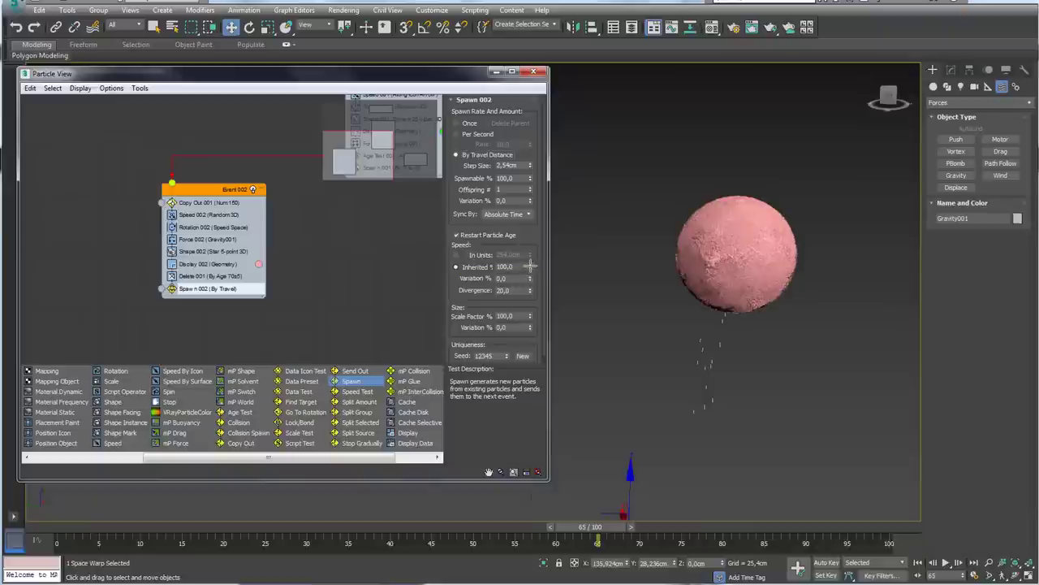
right_click(529, 266)
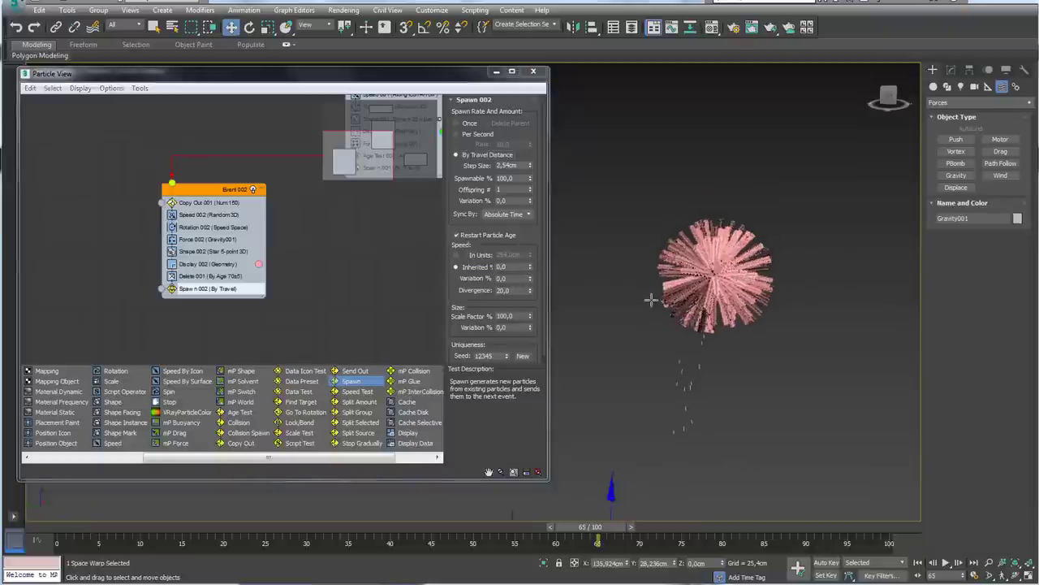
scroll(674, 280, up, 2)
mouse_move(715, 280)
alt+middle_down()
mouse_move(694, 288)
mouse_move(700, 332)
alt+middle_up()
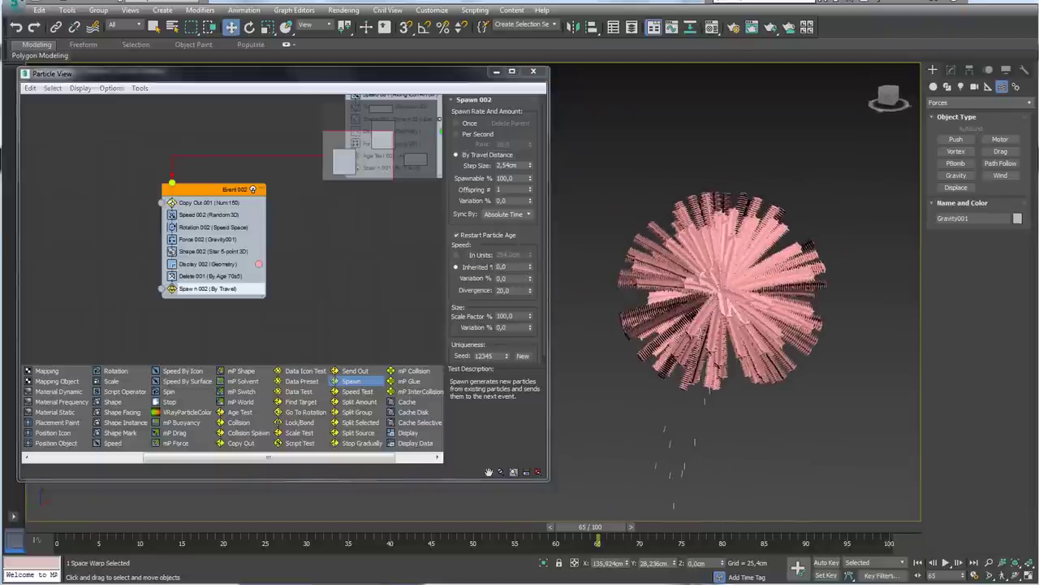
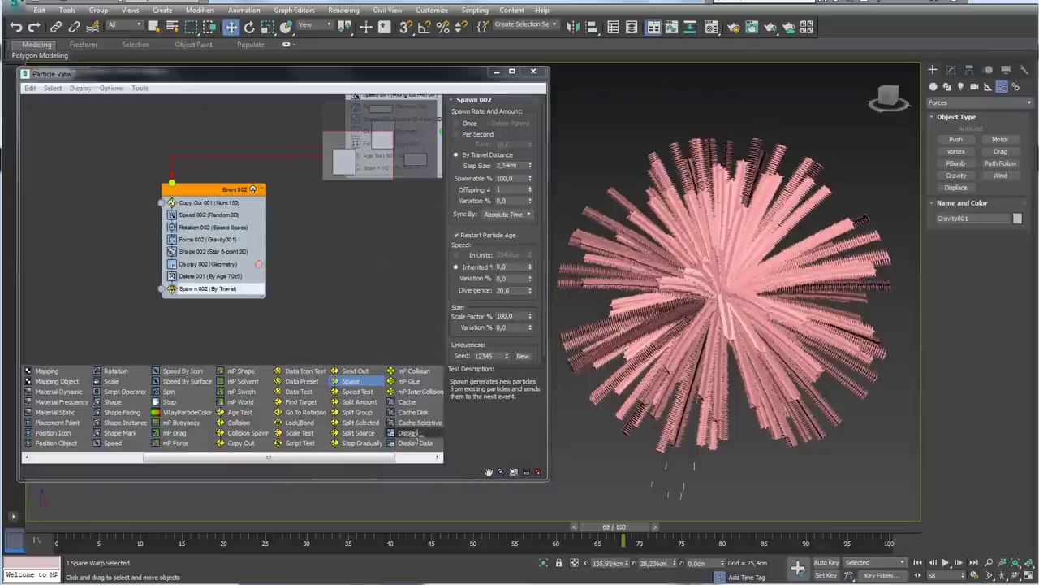
- Add a Ticks Display event beside Event 002, wired from Spawn 002's output
drag(408, 432, 249, 338)
drag(104, 330, 114, 329)
mouse_move(161, 289)
mouse_down()
mouse_move(69, 295)
mouse_move(81, 327)
mouse_move(111, 322)
mouse_up()
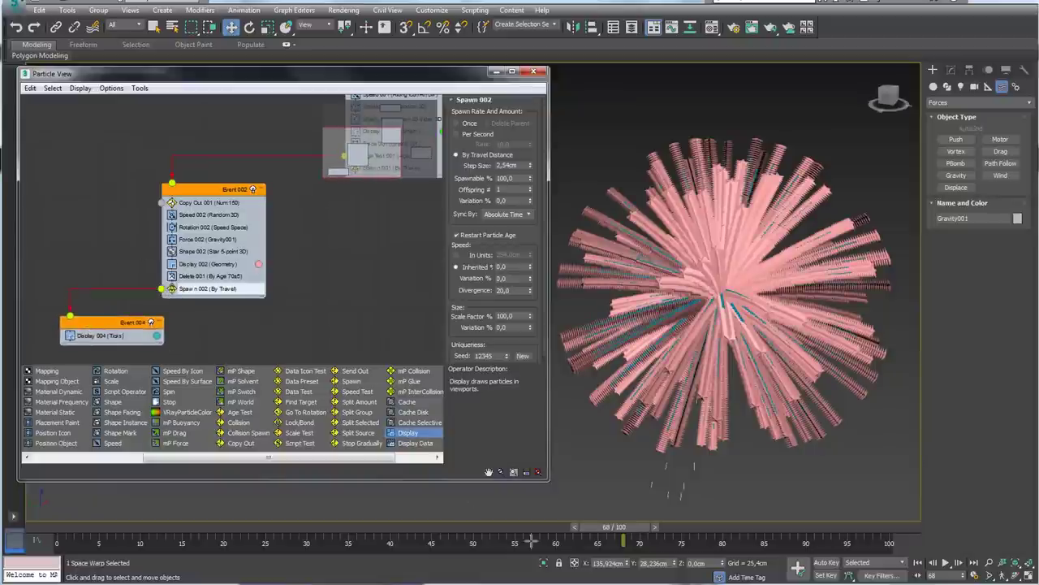
drag(615, 526, 621, 521)
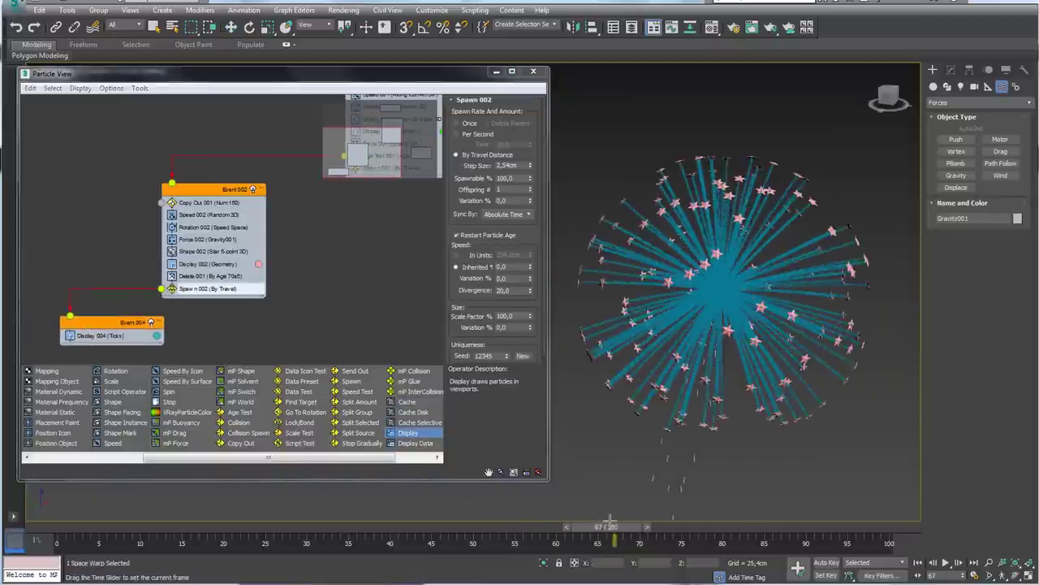
key(w)
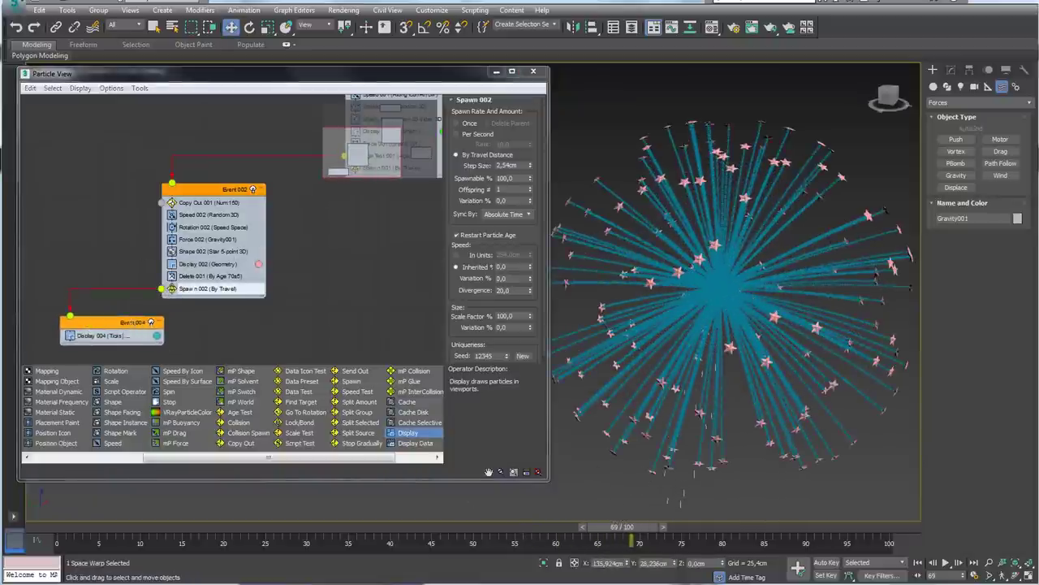
- Change Display 004's trail colour to a pale near-white
click(157, 335)
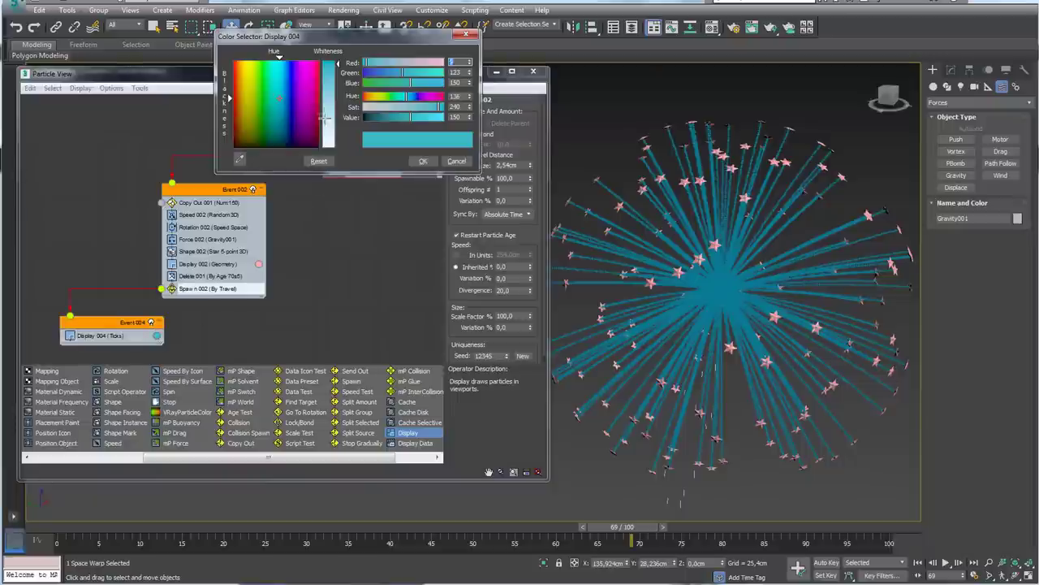
click(328, 126)
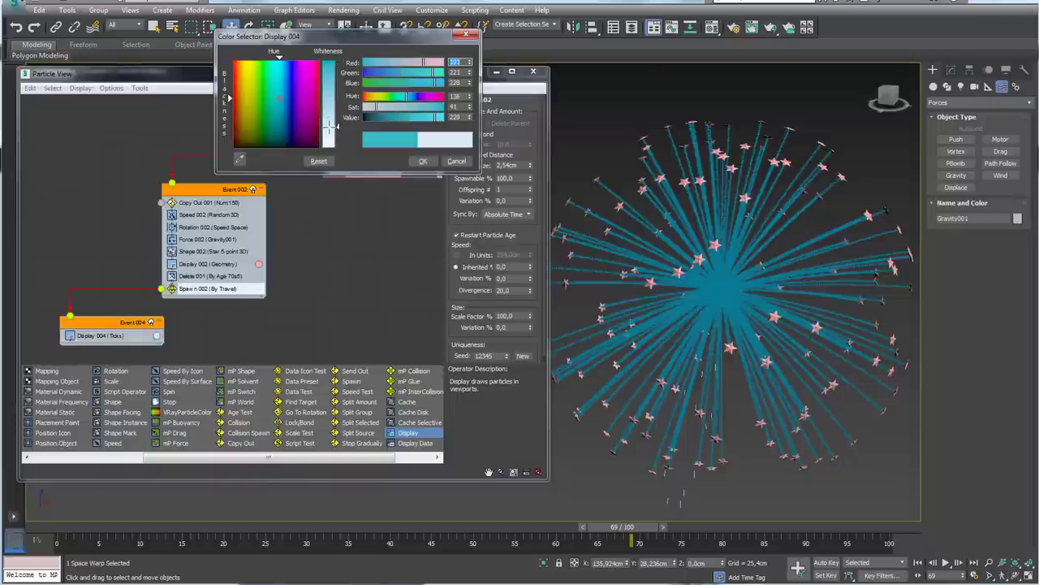
click(422, 161)
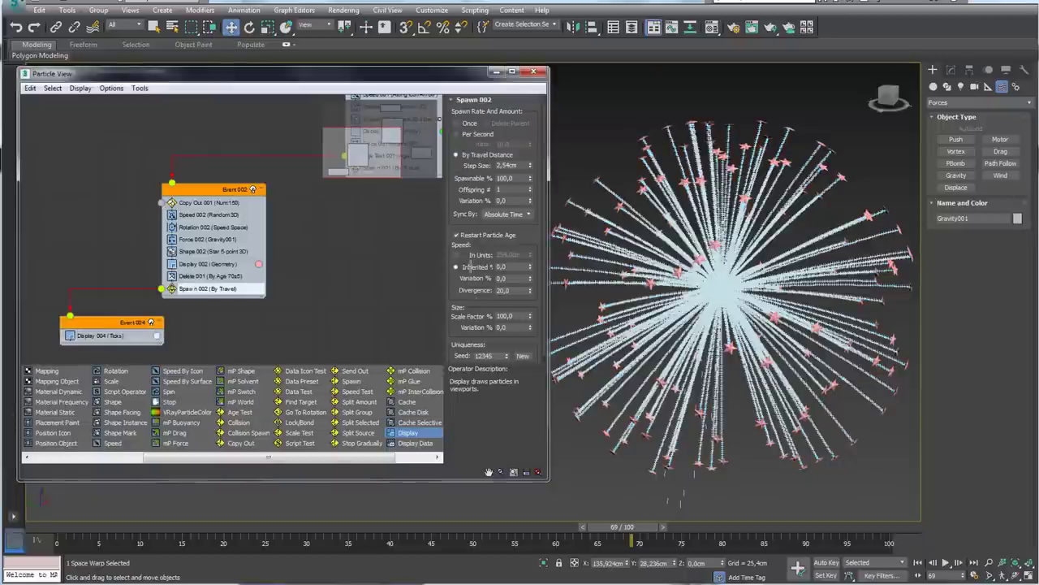
click(195, 289)
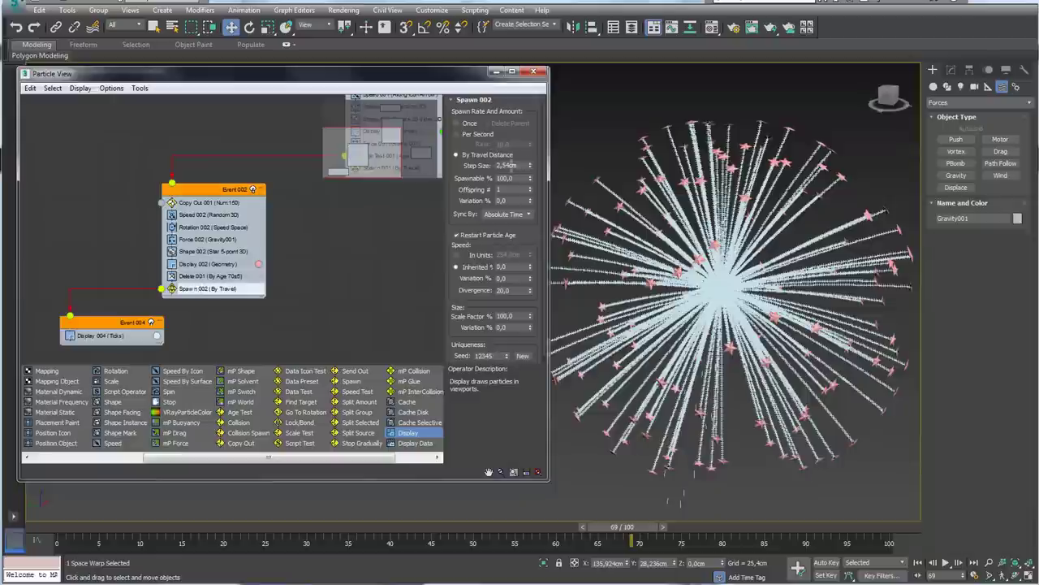
- Raise Spawn 002's step size to 8,357cm to space the trail particles farther apart
mouse_move(530, 164)
mouse_down()
mouse_move(532, 26)
mouse_move(642, 458)
mouse_up()
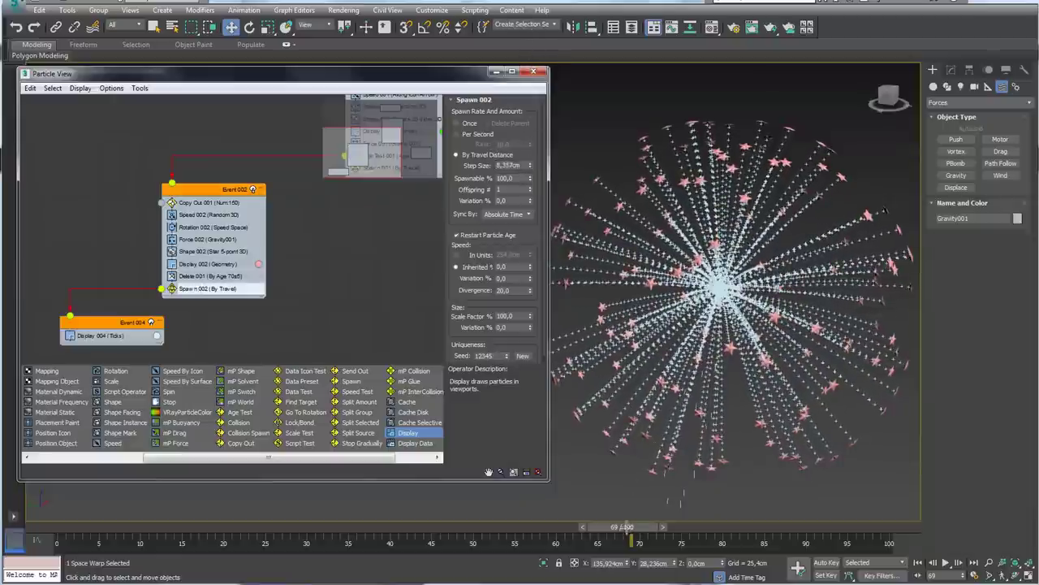
mouse_move(626, 527)
mouse_down()
mouse_move(638, 528)
mouse_move(583, 536)
mouse_move(636, 529)
mouse_up()
scroll(669, 415, down, 3)
key(w)
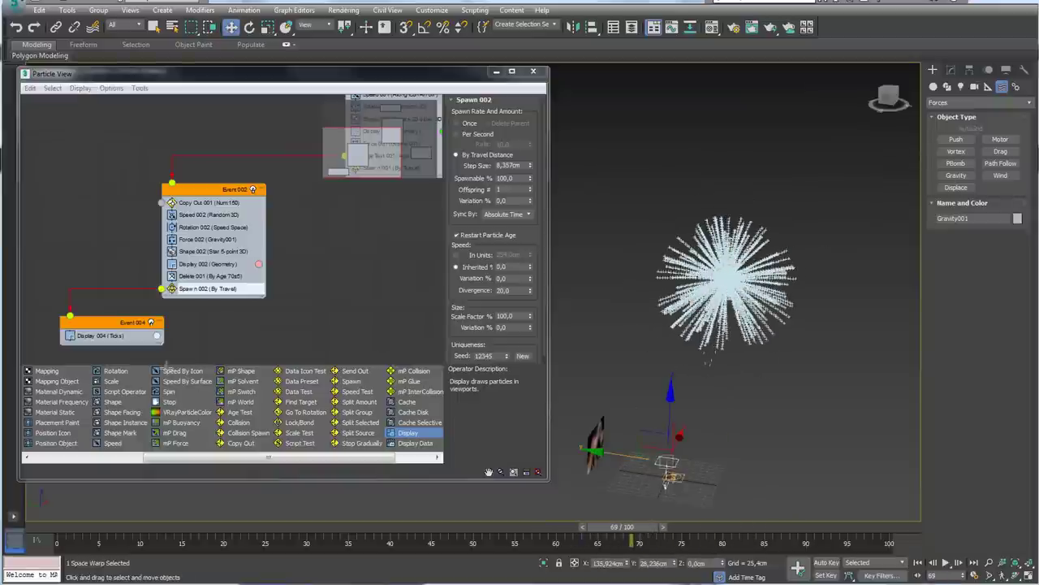
- Add a Delete operator to Event 004 that removes particles by age, Life Span 10, Variation 5
drag(186, 456, 75, 458)
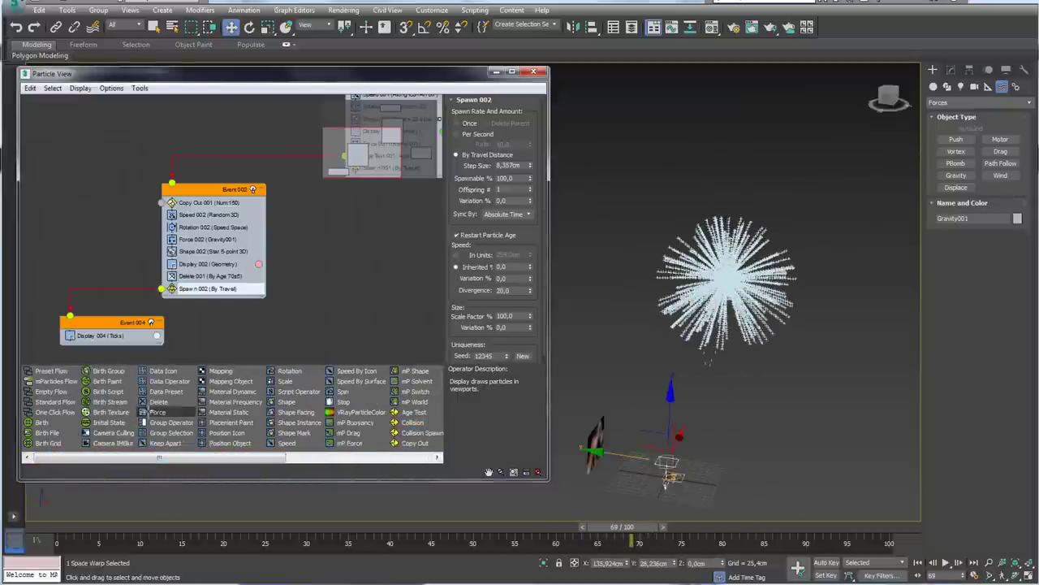
mouse_move(157, 401)
mouse_down()
mouse_move(112, 342)
mouse_move(120, 347)
mouse_up()
click(99, 347)
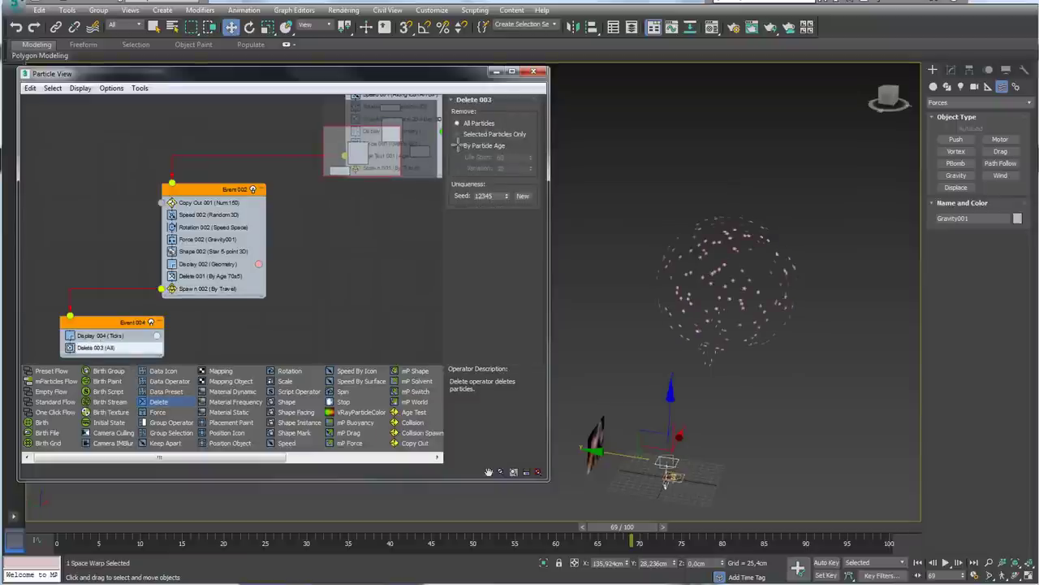
click(457, 146)
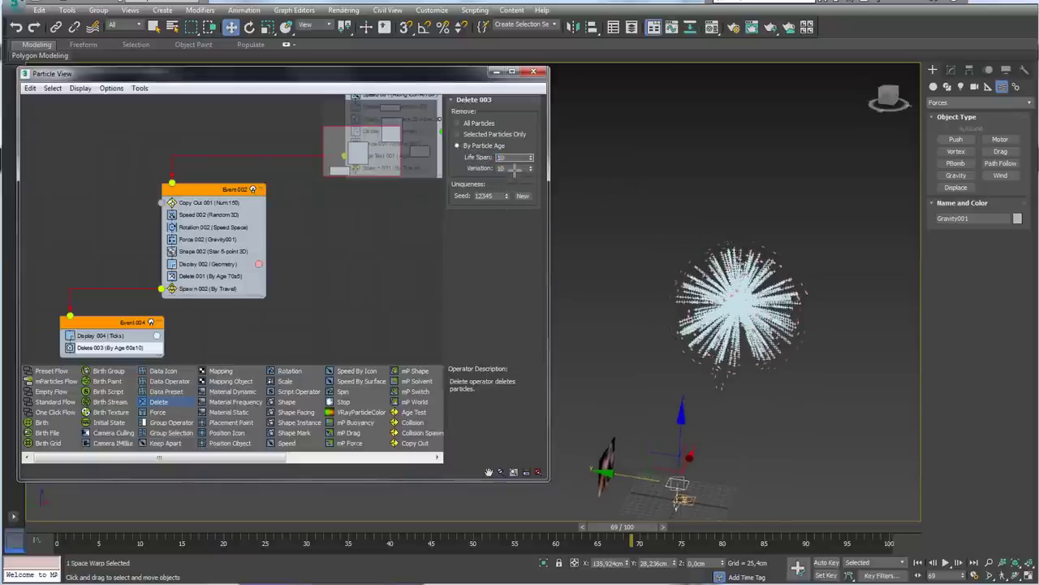
key(Return)
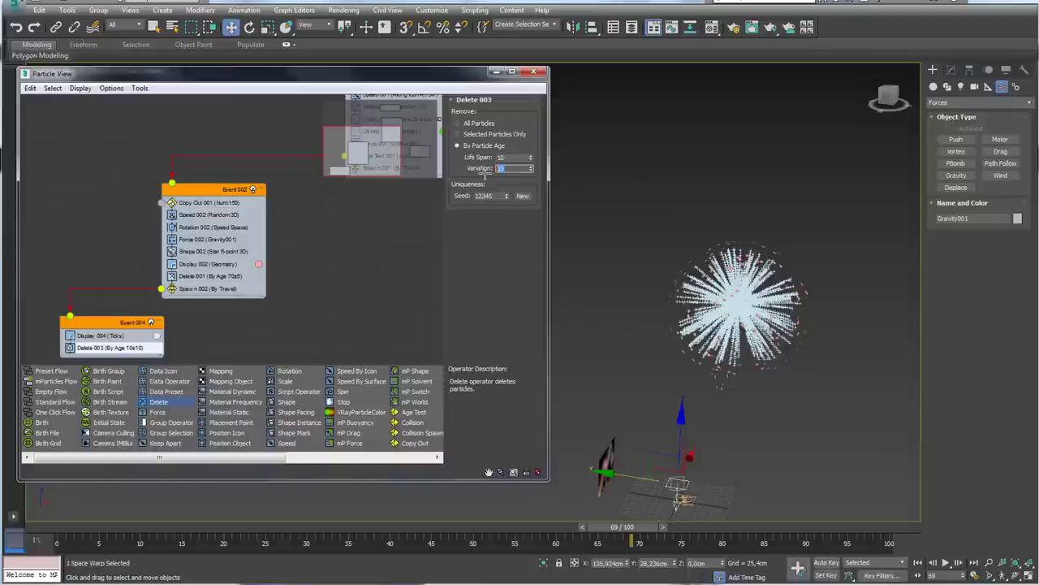
text(5)
alt+middle_drag(670, 292, 656, 448)
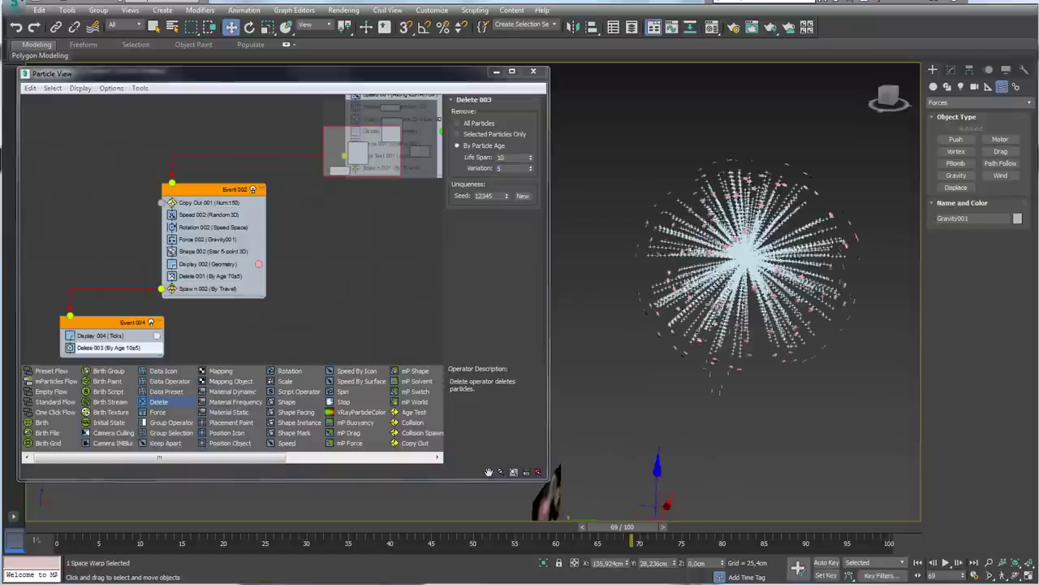
mouse_move(641, 527)
mouse_down()
mouse_move(800, 536)
mouse_move(597, 536)
mouse_move(792, 542)
mouse_move(698, 543)
mouse_move(707, 562)
mouse_move(568, 557)
mouse_move(675, 543)
mouse_up()
- Inspect Event 001's gravity force settings in the particle graph
key(w)
scroll(698, 218, down, 1)
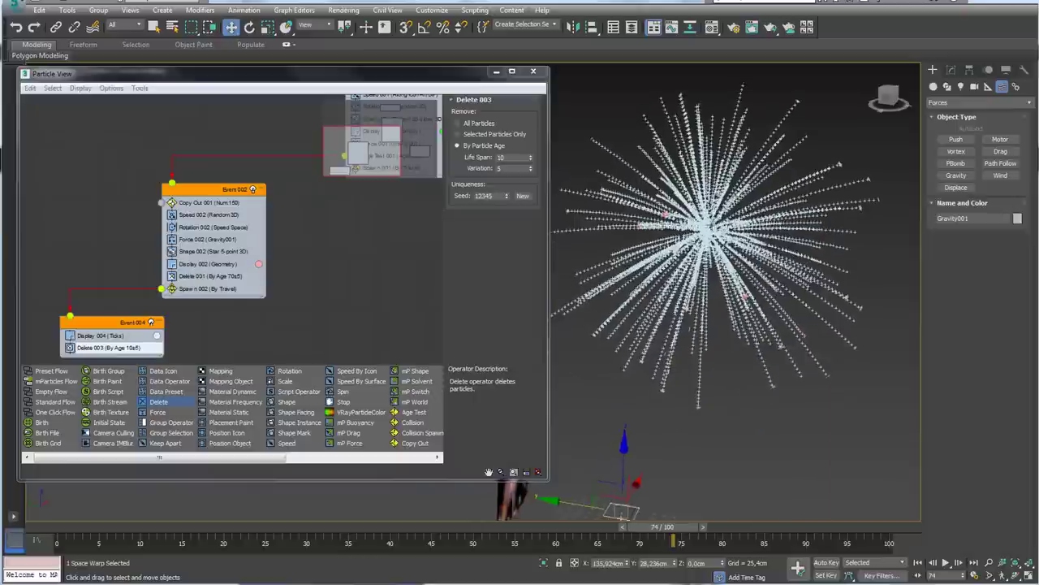
scroll(706, 226, down, 1)
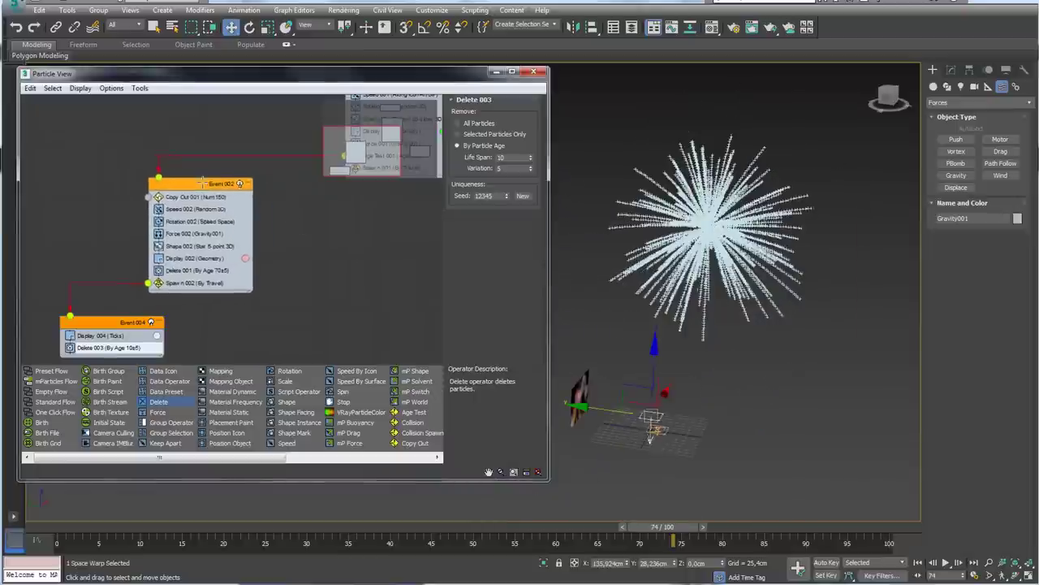
middle_drag(349, 227, 271, 302)
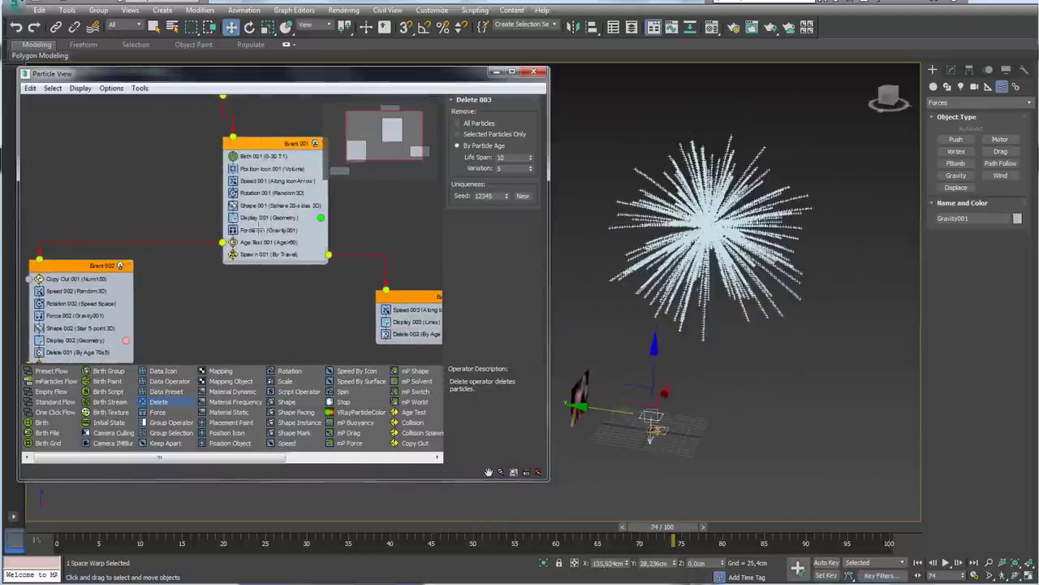
click(257, 229)
- Set Force 002's Influence in Event 002 to 148% and scrub to watch the sparks fall
mouse_move(181, 255)
middle_down()
mouse_move(198, 290)
mouse_move(216, 259)
middle_up()
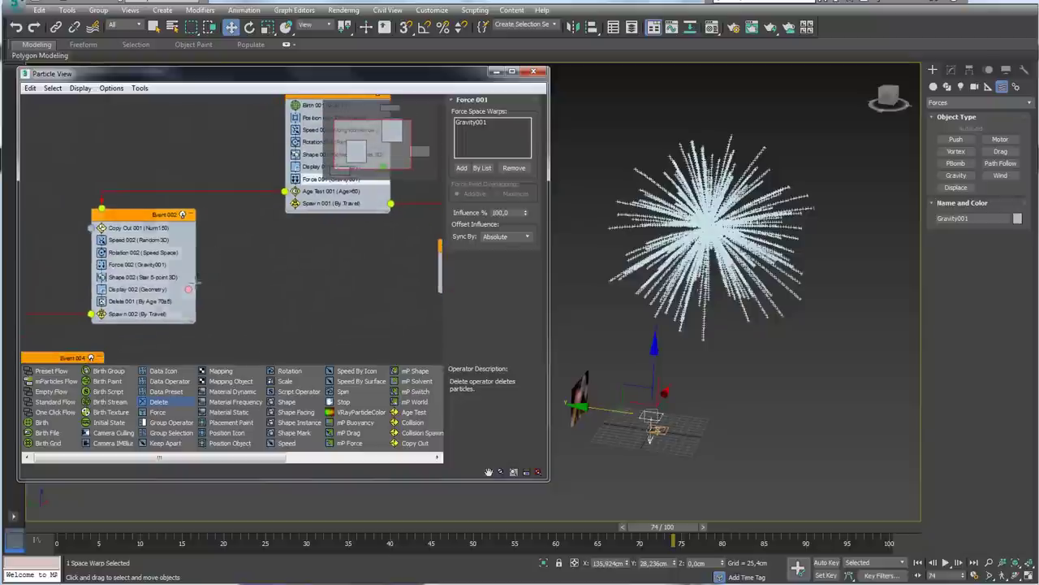
click(136, 264)
drag(153, 214, 175, 206)
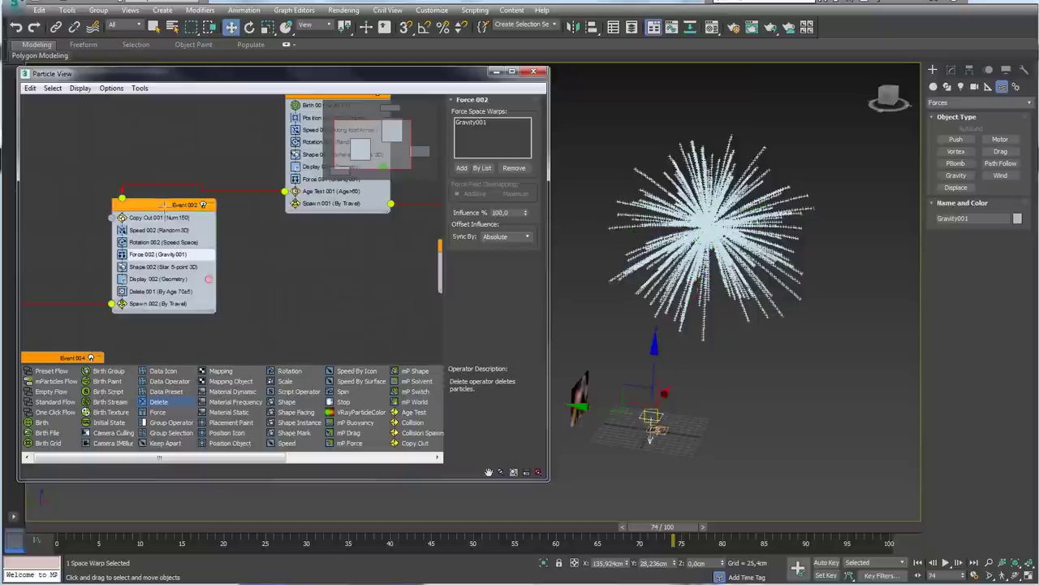
drag(163, 206, 164, 206)
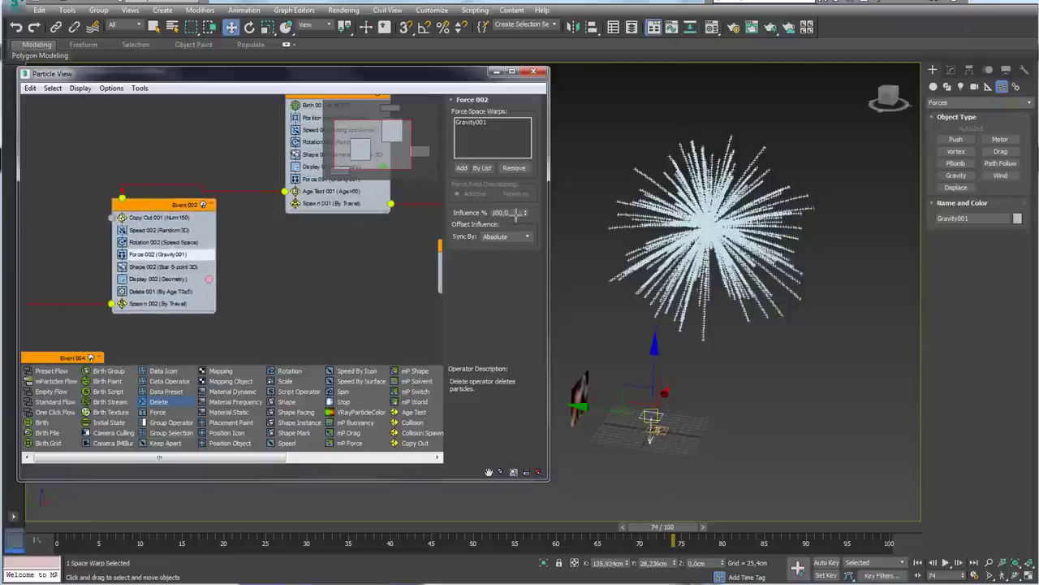
mouse_move(526, 212)
mouse_down()
mouse_move(520, 31)
mouse_move(583, 382)
mouse_move(566, 143)
mouse_move(565, 162)
mouse_up()
click(664, 390)
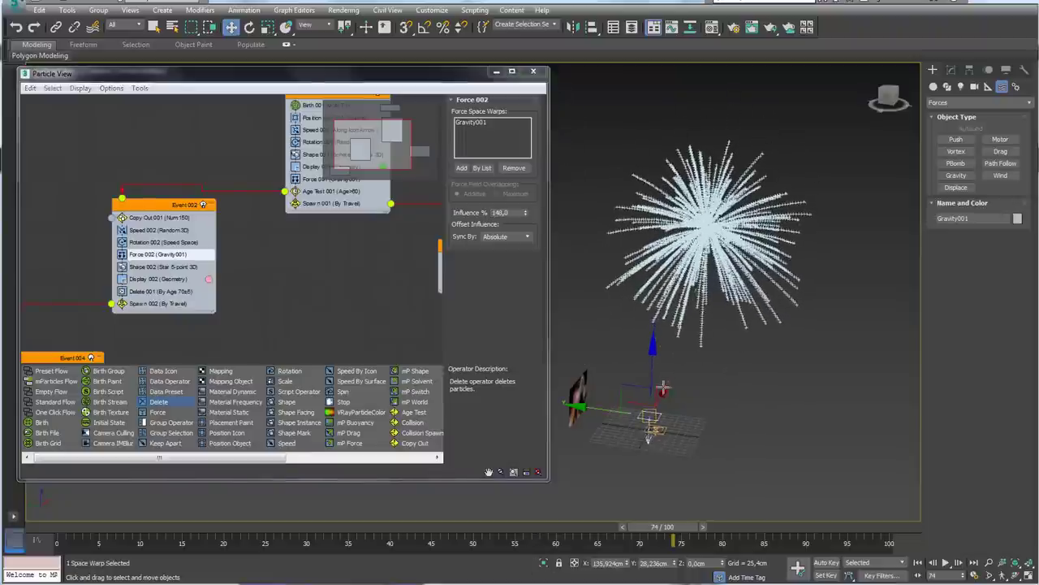
mouse_move(674, 536)
mouse_down()
mouse_move(564, 519)
mouse_move(736, 527)
mouse_move(626, 526)
mouse_move(656, 526)
mouse_up()
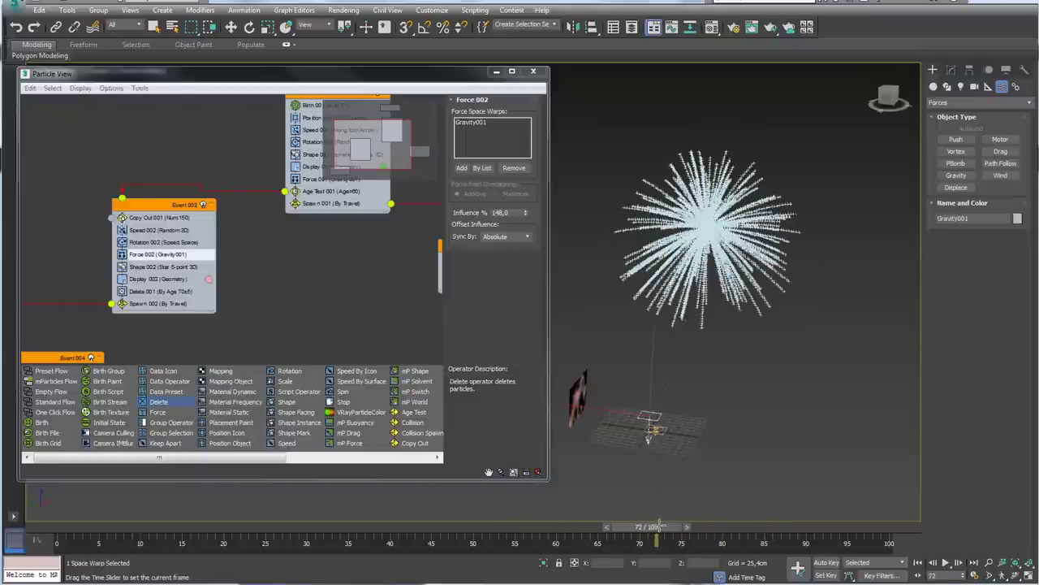
key(w)
mouse_move(333, 231)
middle_down()
mouse_move(285, 249)
mouse_move(220, 304)
mouse_move(230, 276)
mouse_move(195, 256)
mouse_move(329, 249)
middle_up()
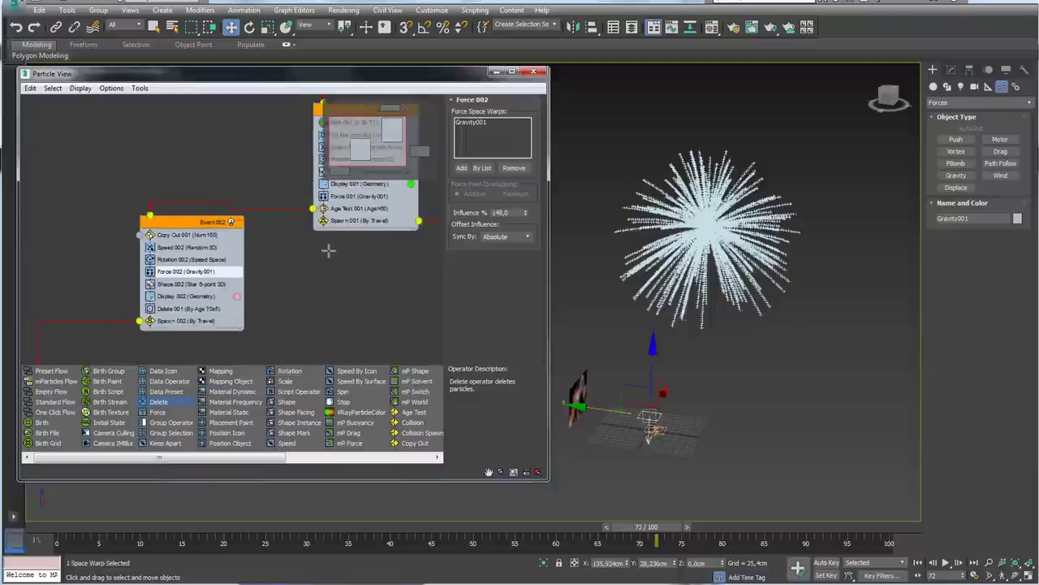
- Change Display 002's star spark colour from pink to pure red
click(242, 292)
drag(412, 107, 431, 114)
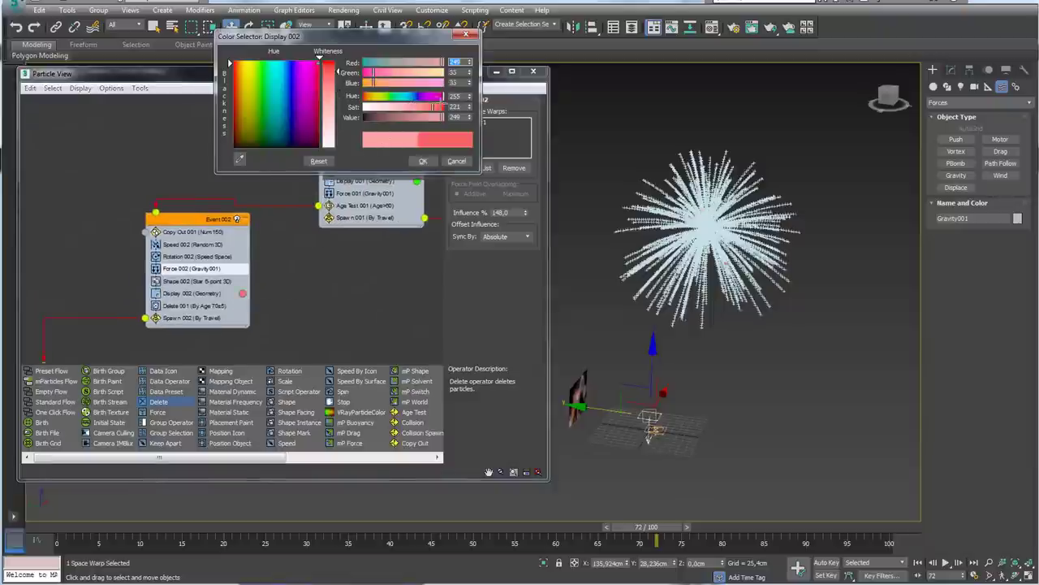
click(423, 161)
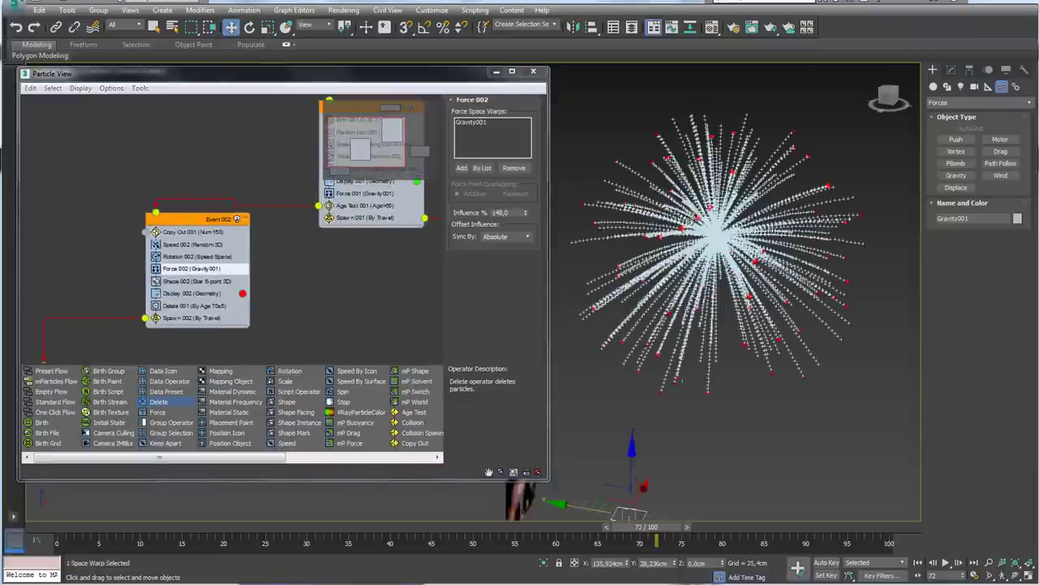
scroll(586, 430, down, 5)
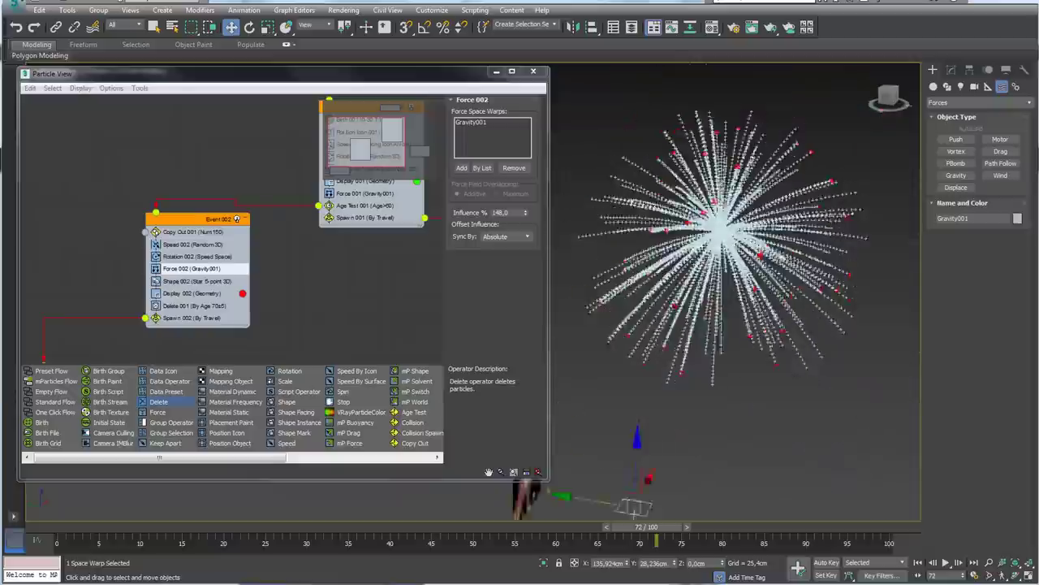
- Replay the burst from frame 42 and scrub to about frame 75 to review the red sparks
mouse_move(664, 527)
mouse_down()
mouse_move(808, 526)
mouse_move(473, 526)
mouse_up()
key(w)
alt+middle_drag(660, 430, 650, 385)
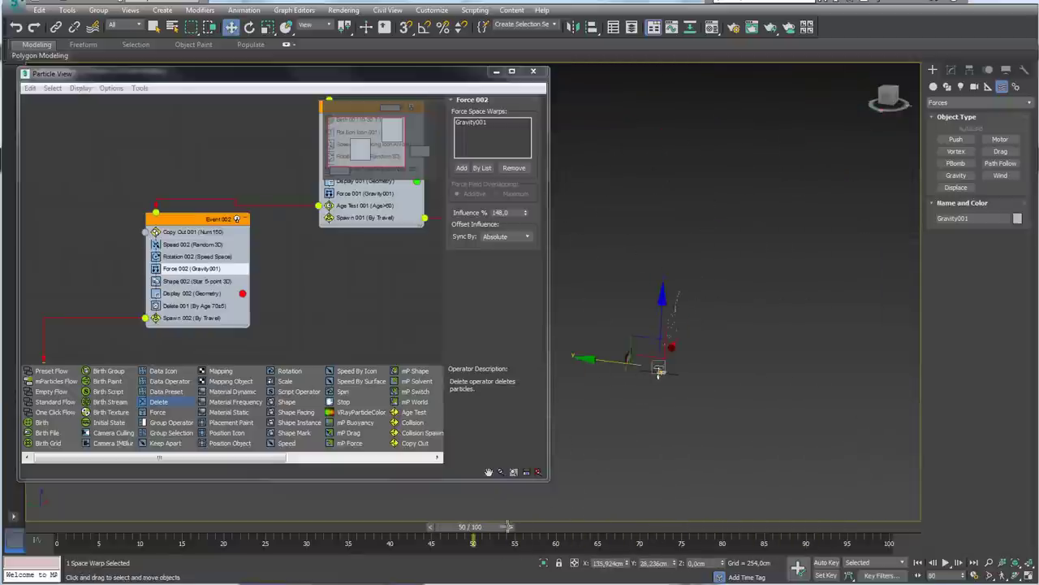
drag(508, 526, 440, 526)
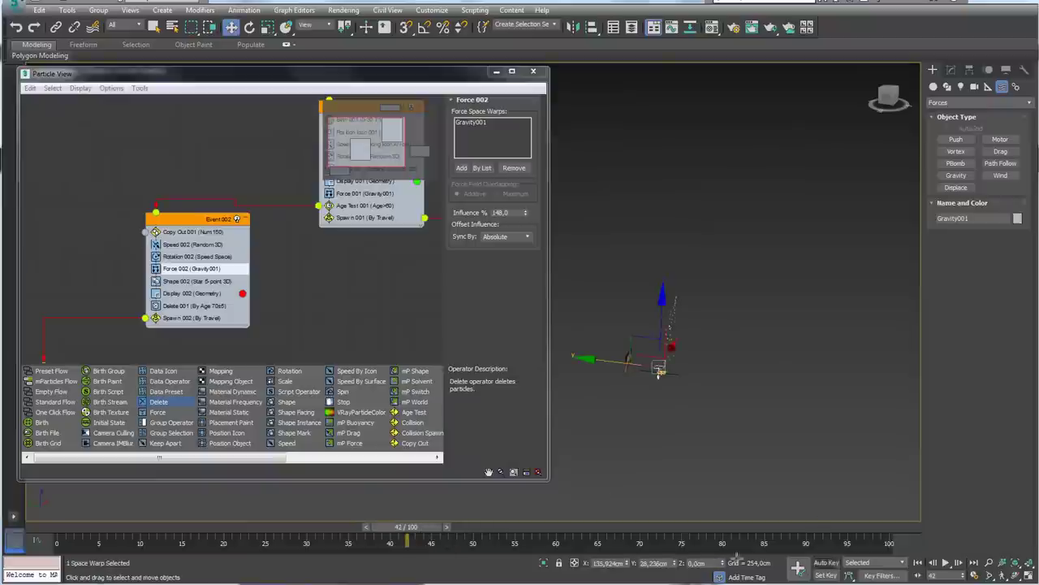
click(945, 561)
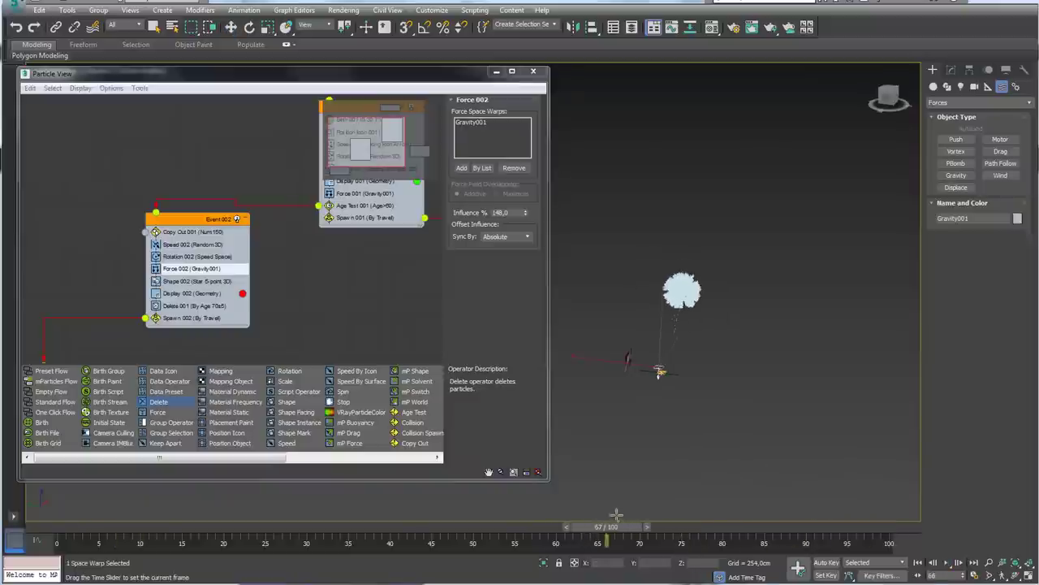
mouse_move(625, 512)
mouse_down()
mouse_move(618, 494)
mouse_move(677, 501)
mouse_up()
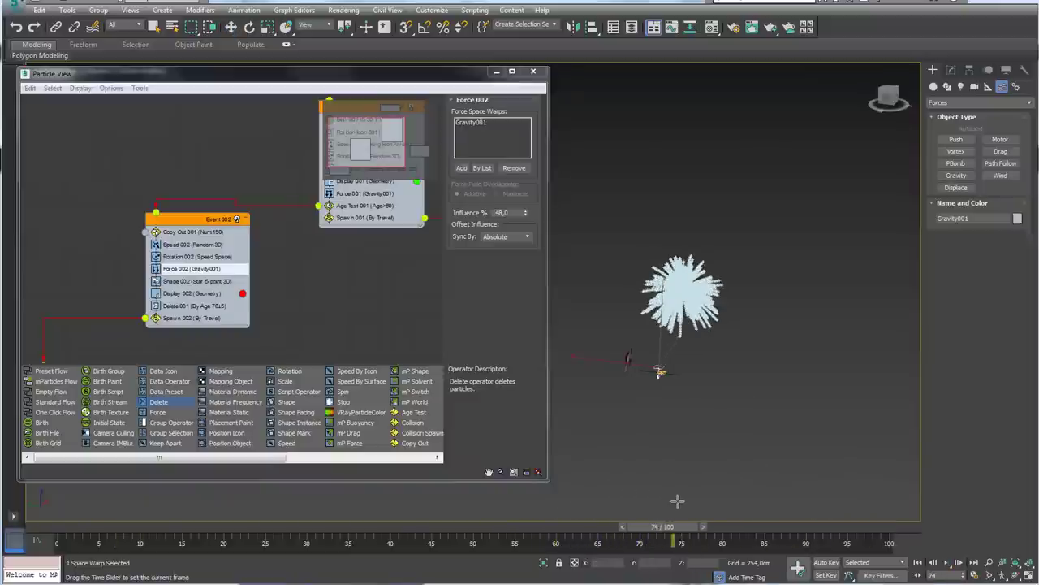
key(w)
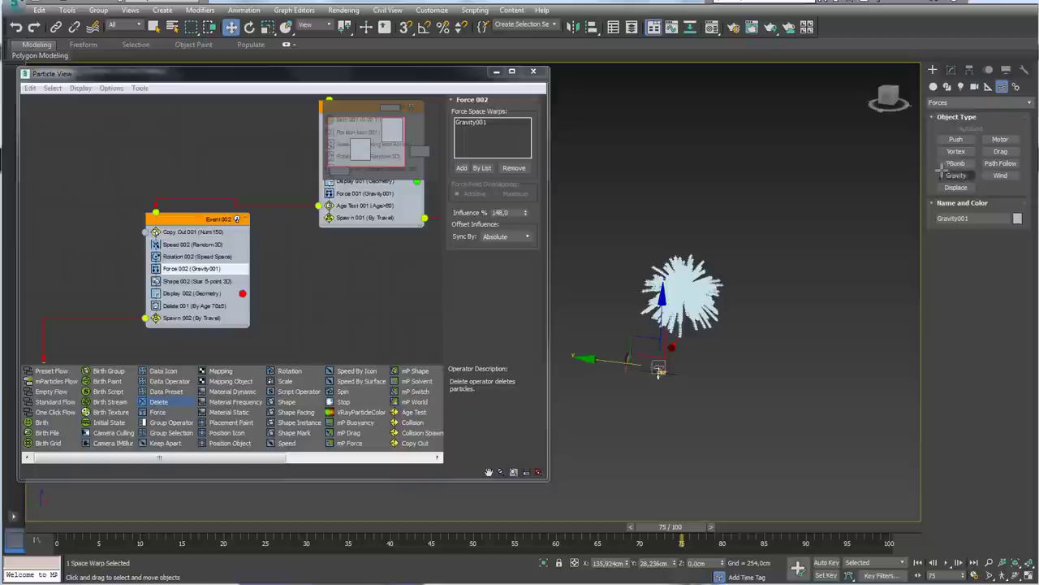
- Create a Drag001 space warp beside the emitter and add it to Force 002
click(1000, 151)
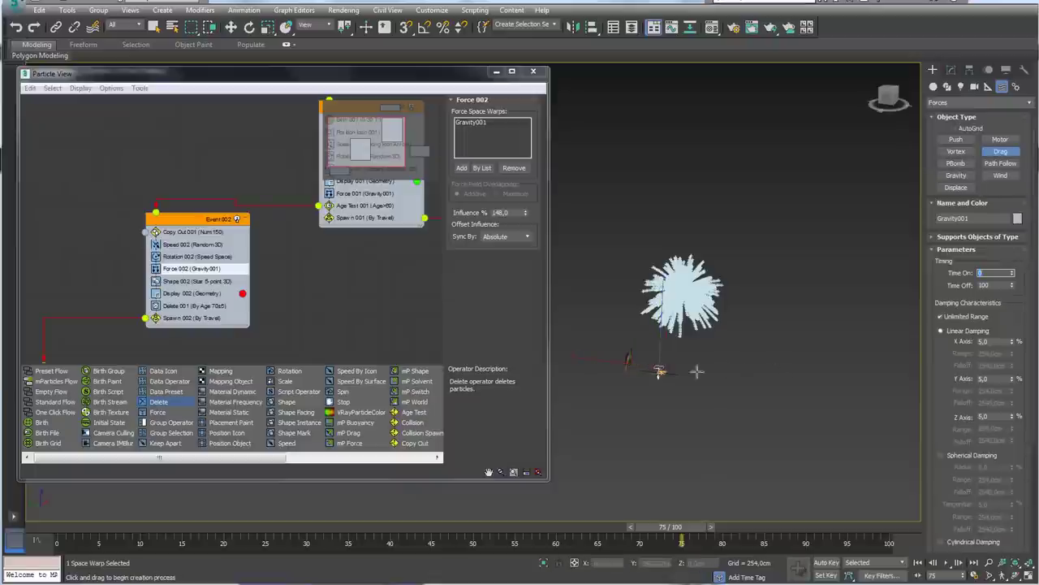
scroll(696, 371, up, 2)
scroll(696, 371, up, 3)
drag(687, 377, 703, 388)
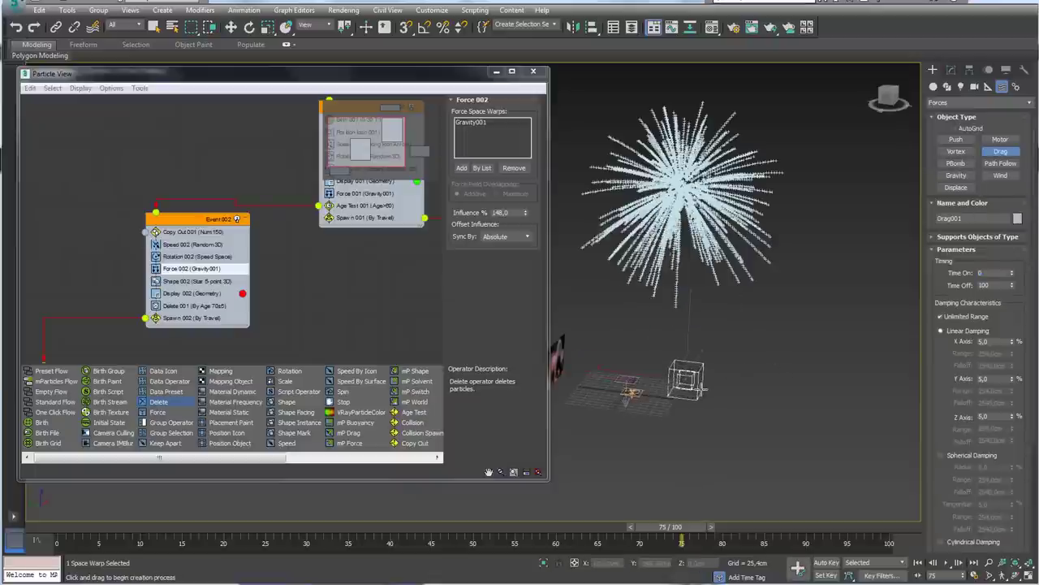
middle_drag(692, 383, 733, 395)
drag(1014, 324, 1009, 232)
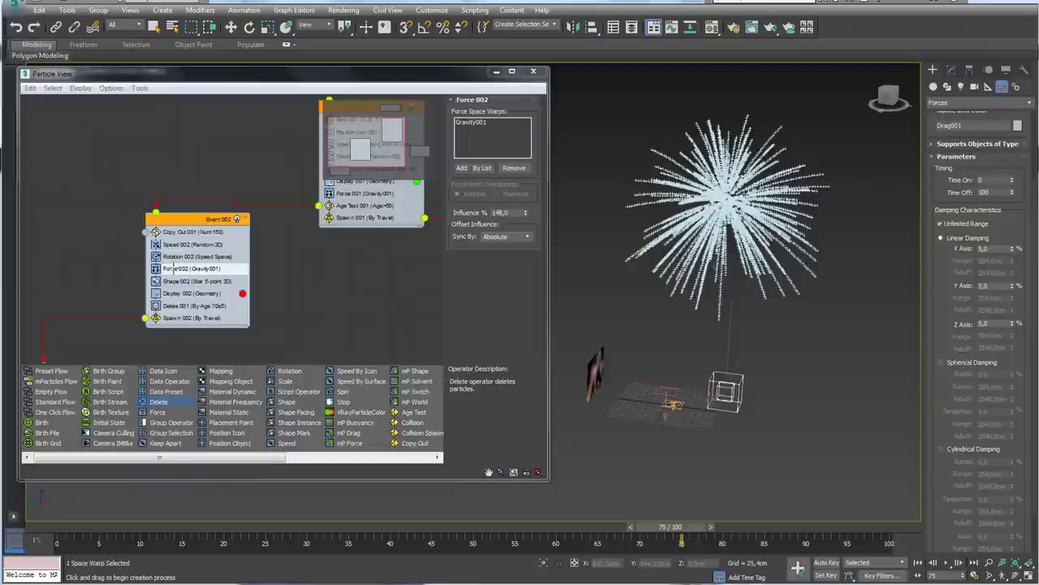
click(461, 167)
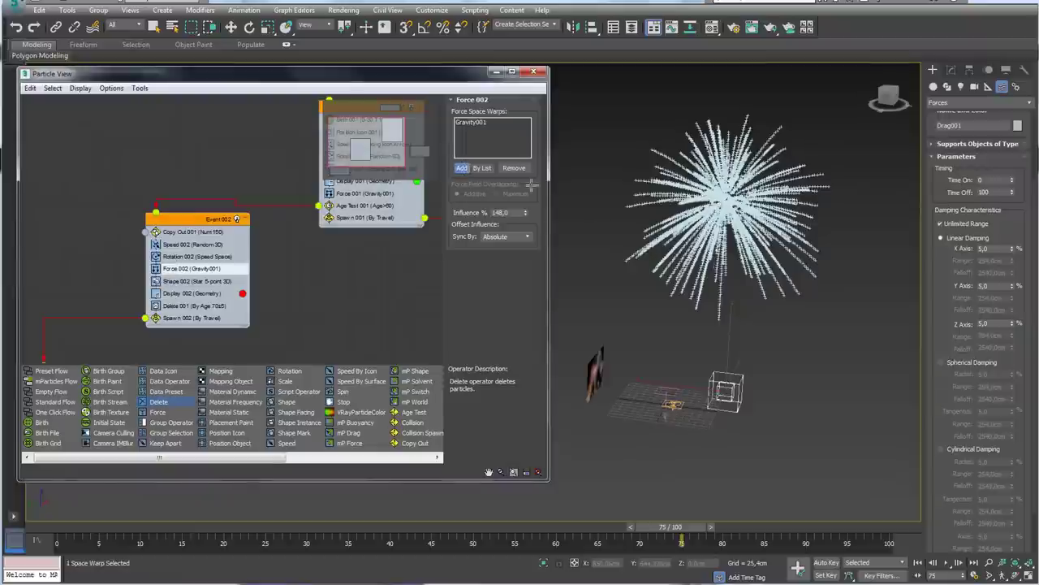
click(725, 390)
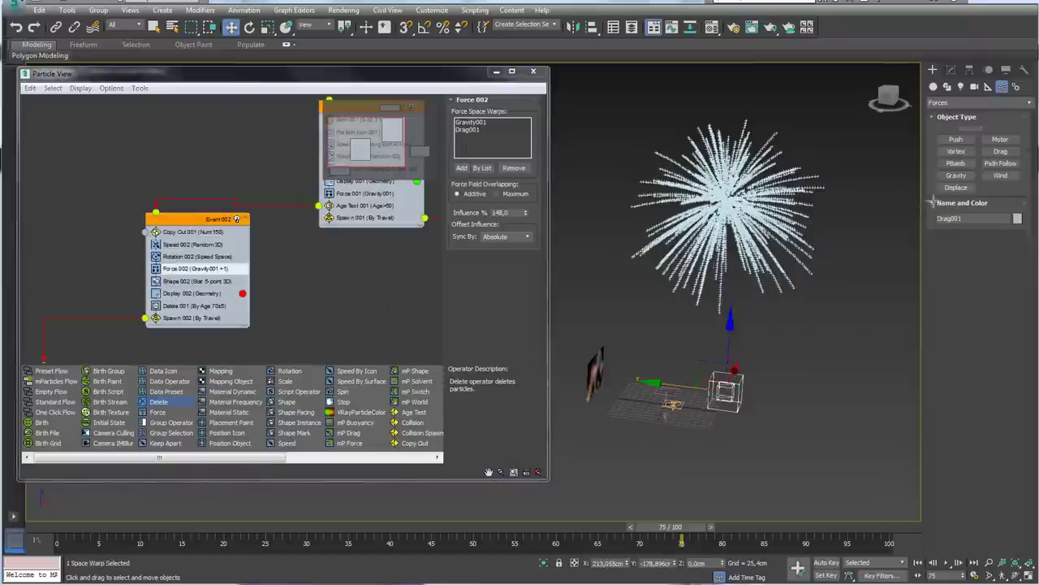
- Set Drag001's linear damping to 50 on X, Y and Z
click(948, 69)
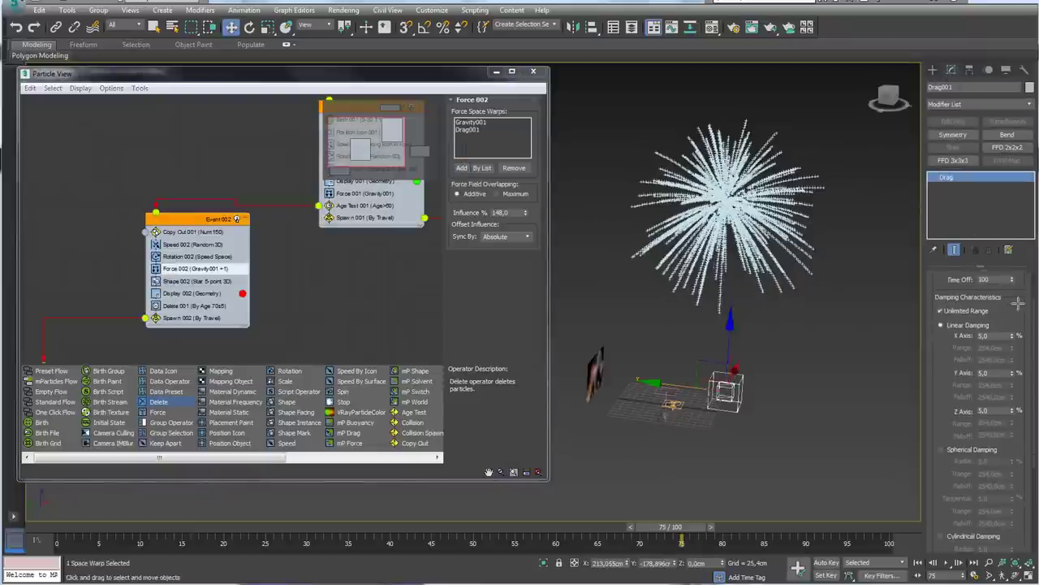
mouse_move(1017, 356)
mouse_down()
mouse_move(1017, 304)
mouse_move(954, 327)
mouse_up()
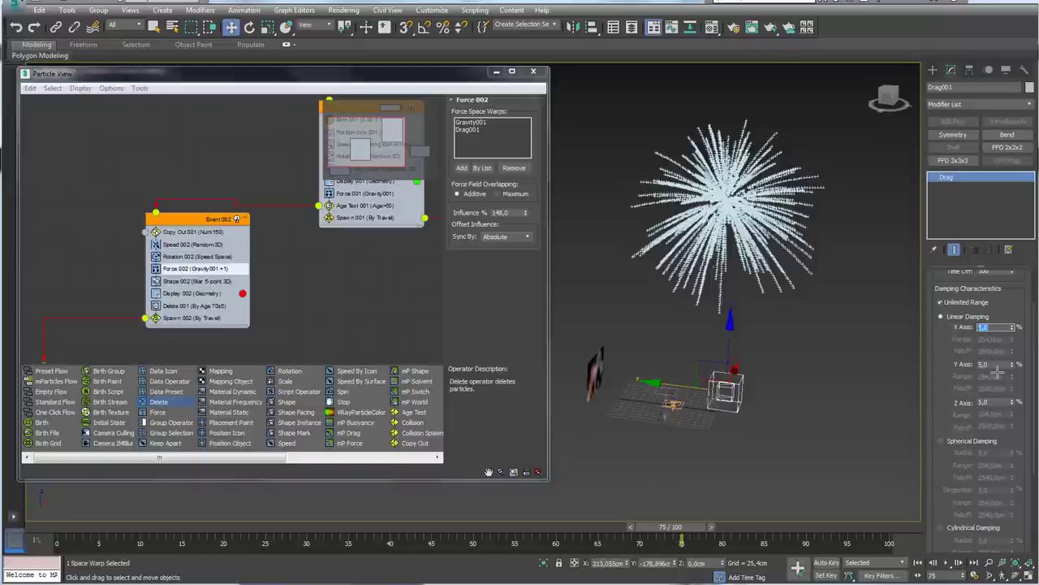
drag(997, 365, 954, 366)
text(100)
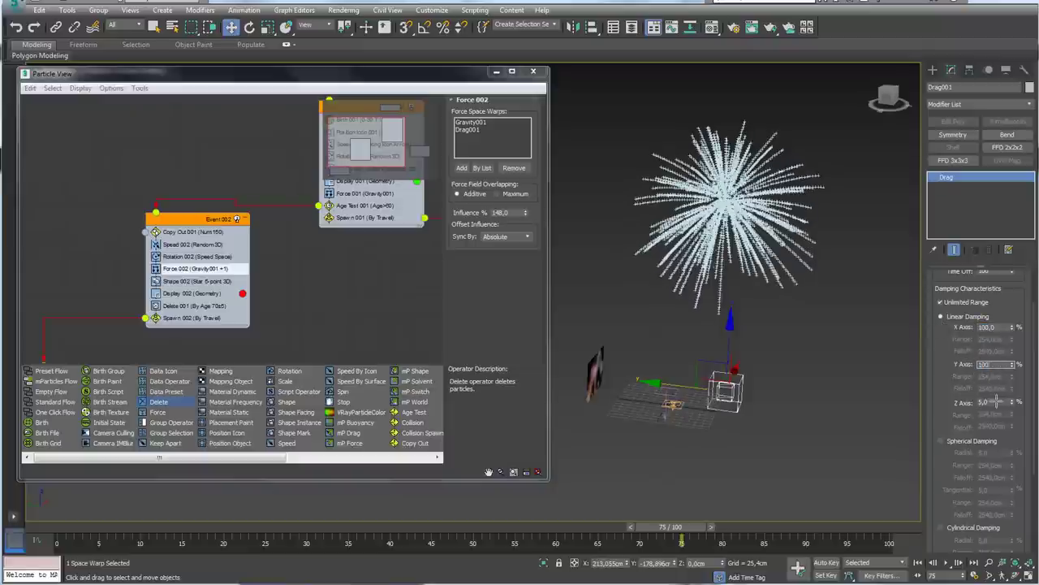
drag(997, 401, 961, 402)
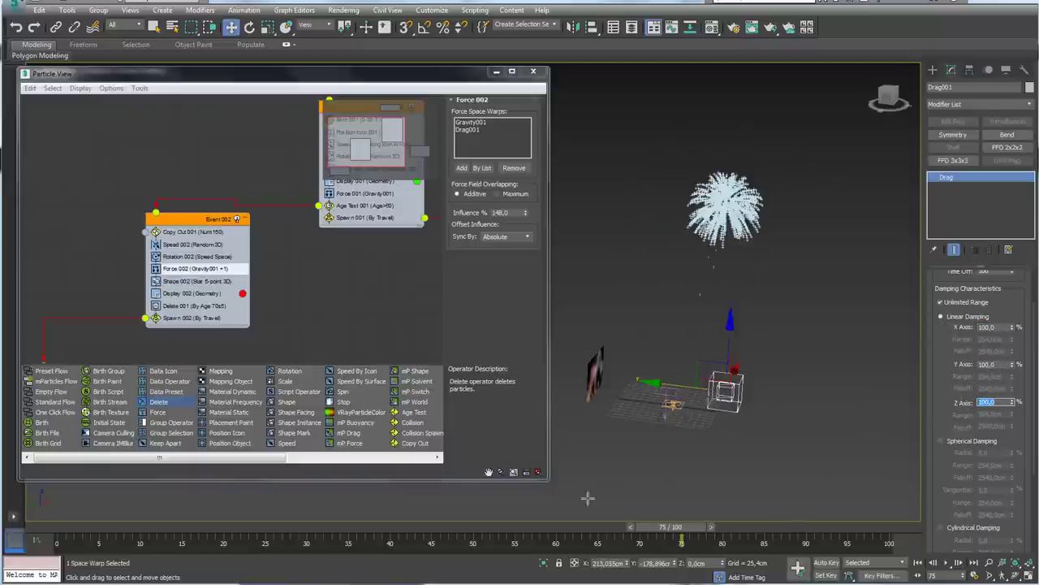
mouse_move(671, 527)
mouse_down()
mouse_move(579, 528)
mouse_move(550, 551)
mouse_move(698, 542)
mouse_up()
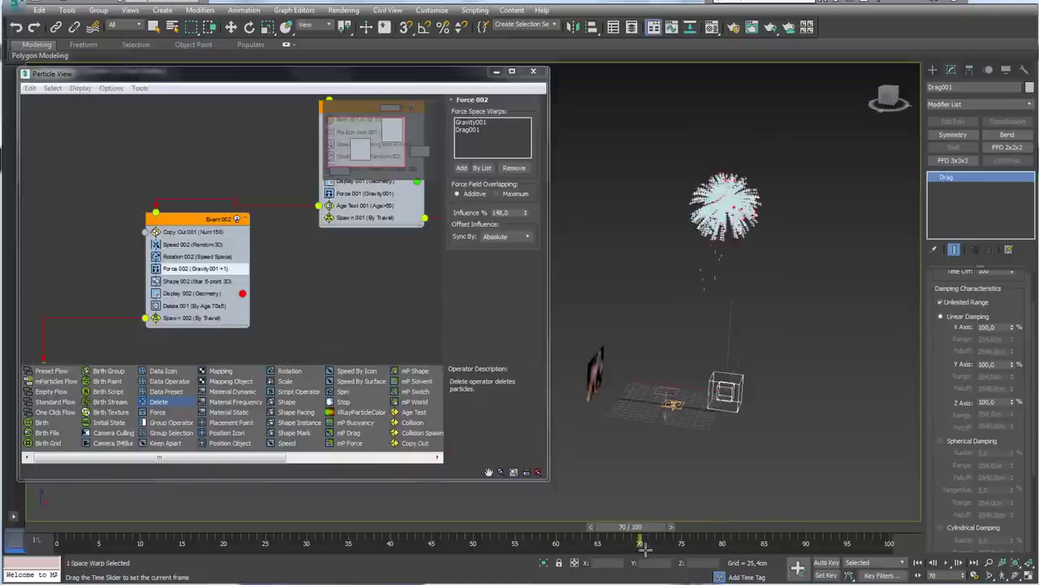
key(w)
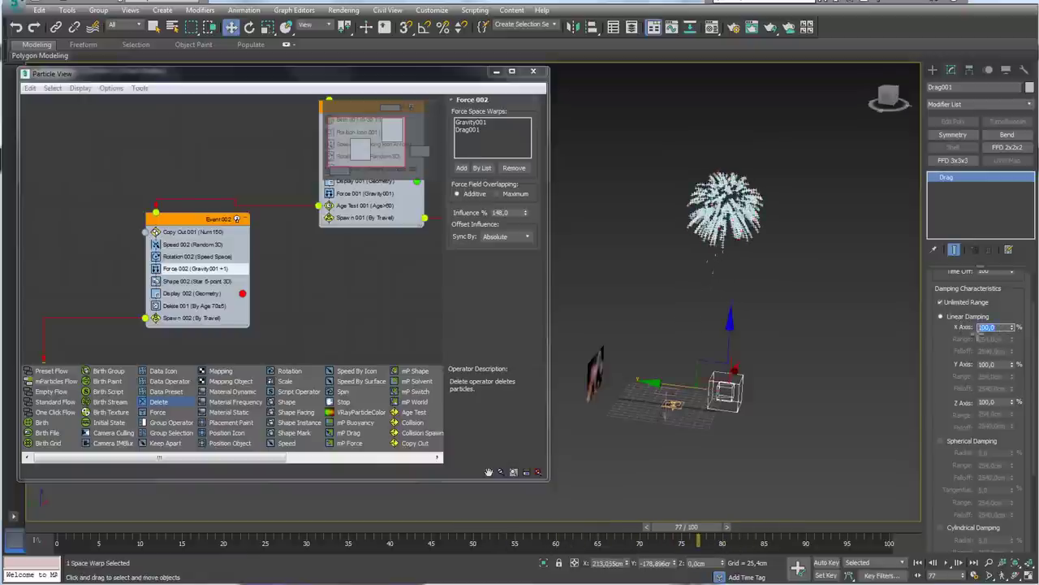
text(50)
key(Tab)
text(50)
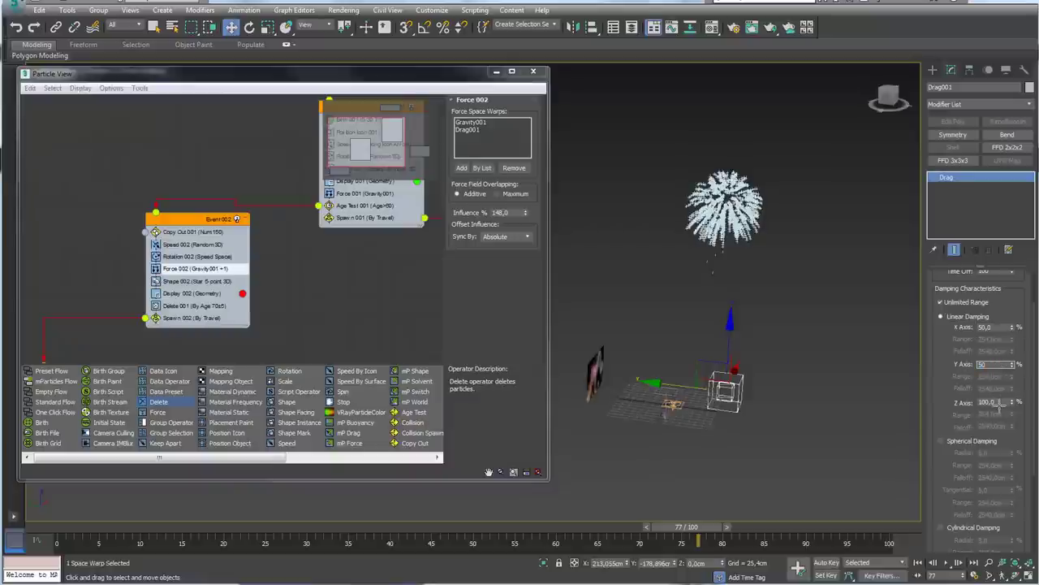
double_click(992, 402)
text(50)
key(Return)
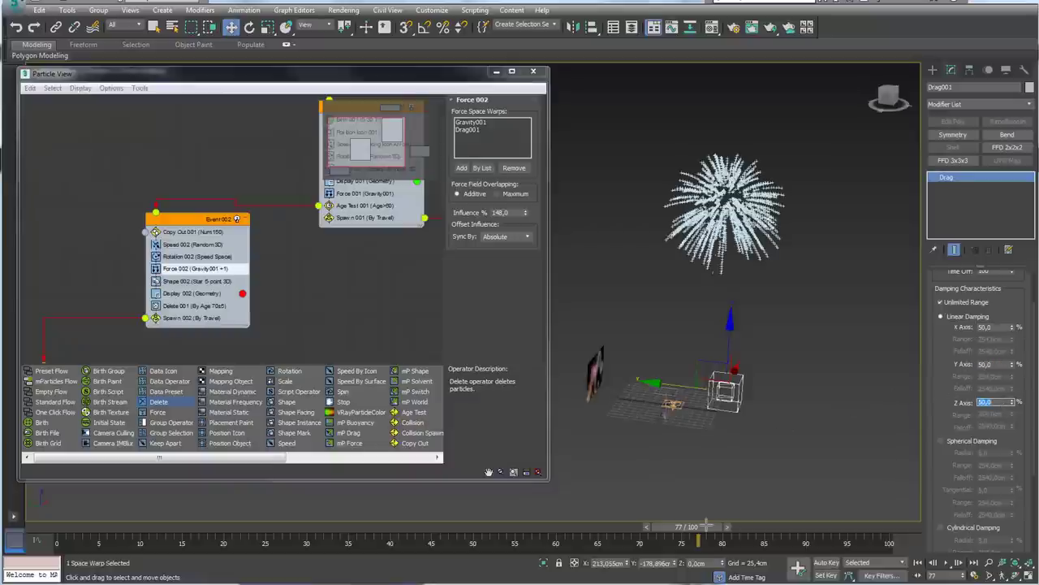
- Rewind to frame 40 and play the animation to preview the damped burst
drag(705, 526, 390, 527)
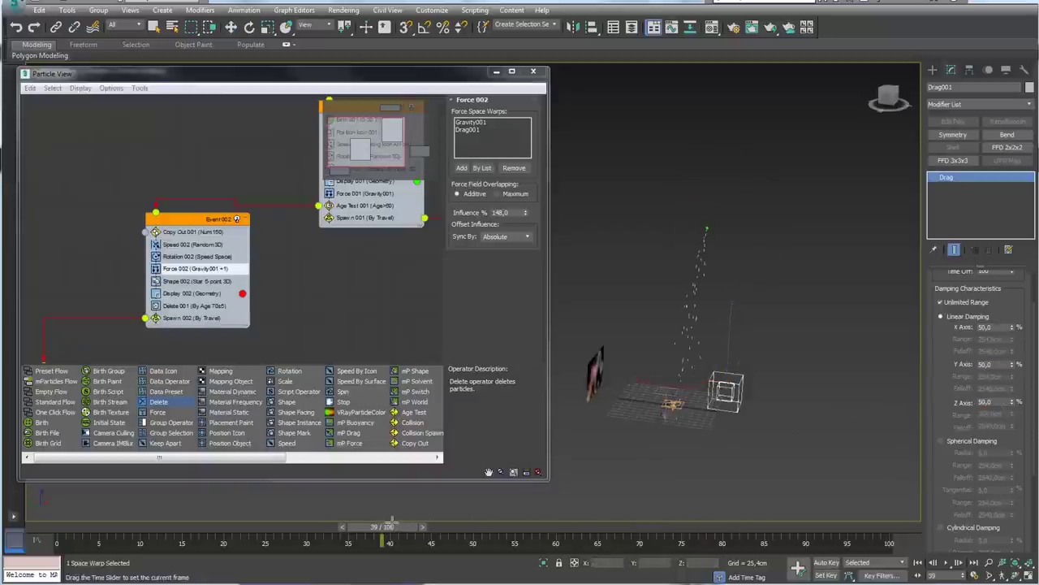
click(947, 561)
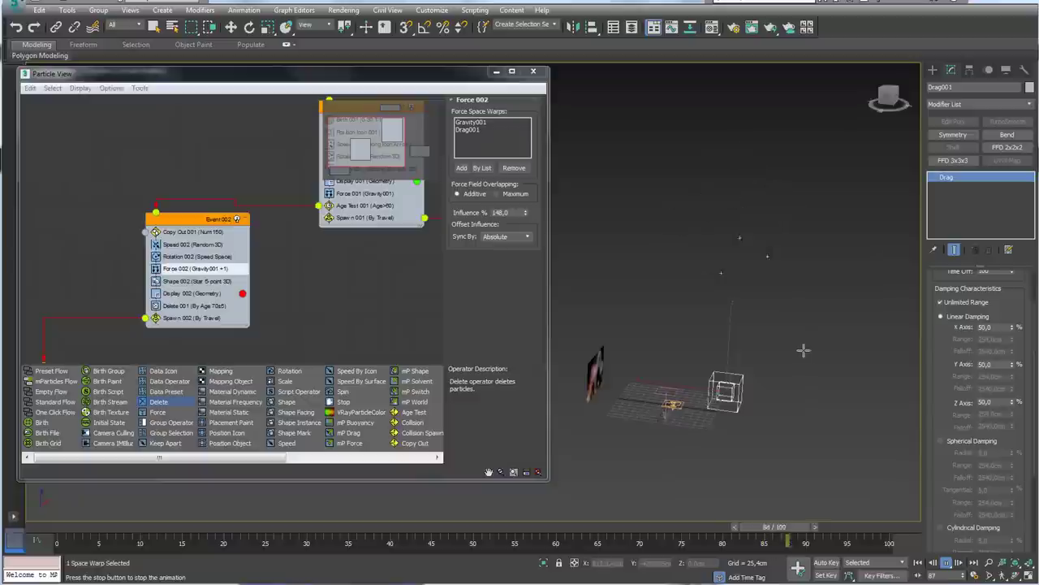
scroll(748, 387, down, 4)
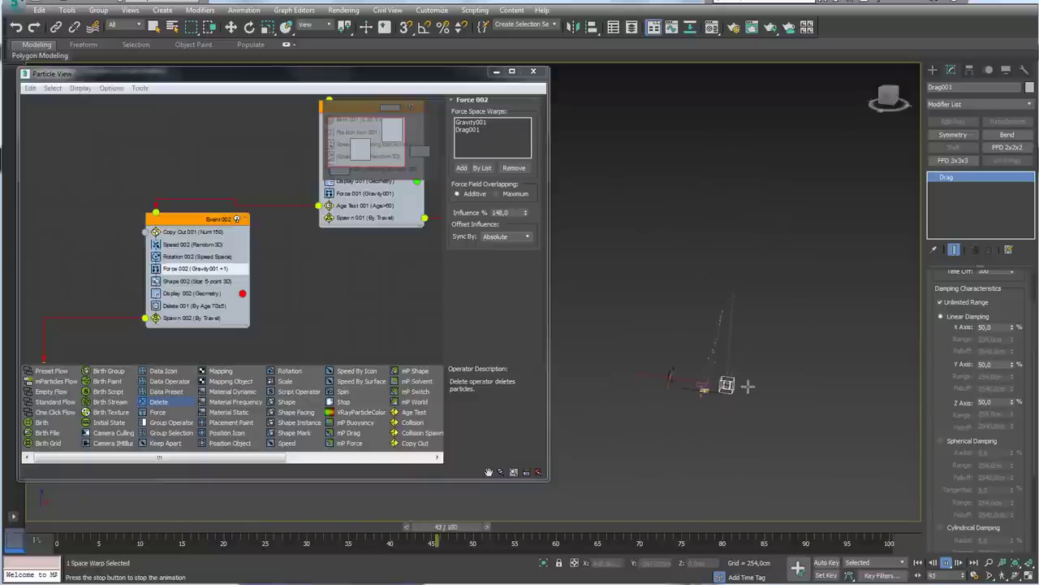
scroll(748, 386, up, 4)
- Stop playback and hide the Gravity001 and Drag001 space warps
key(/)
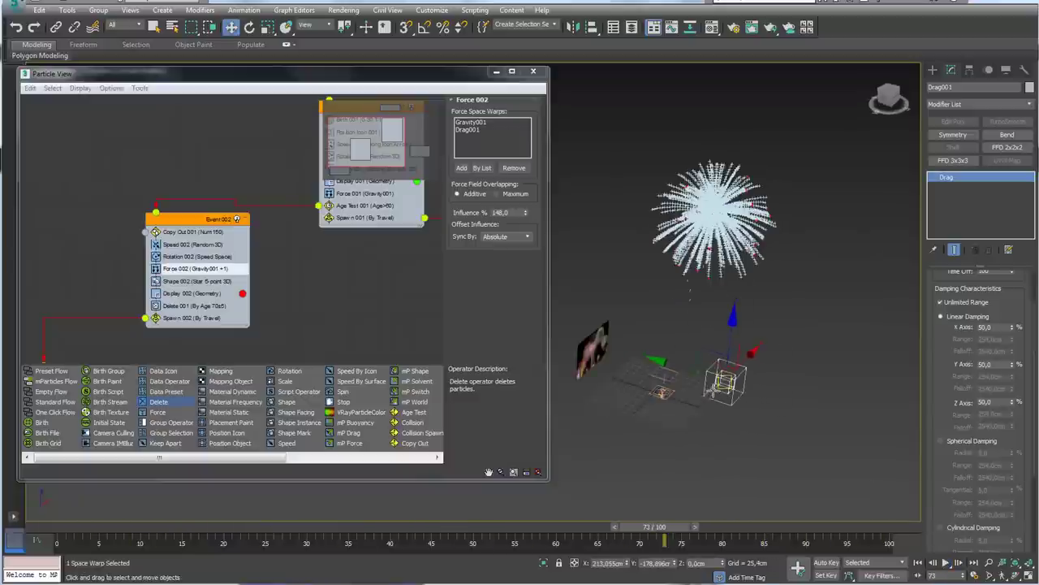
ctrl+click(676, 378)
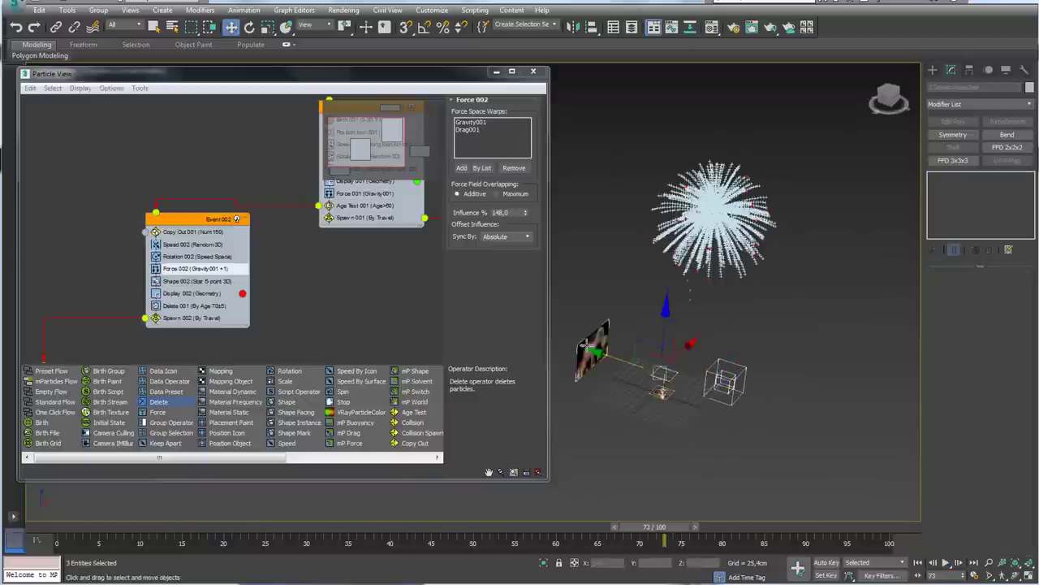
right_click(591, 345)
click(633, 307)
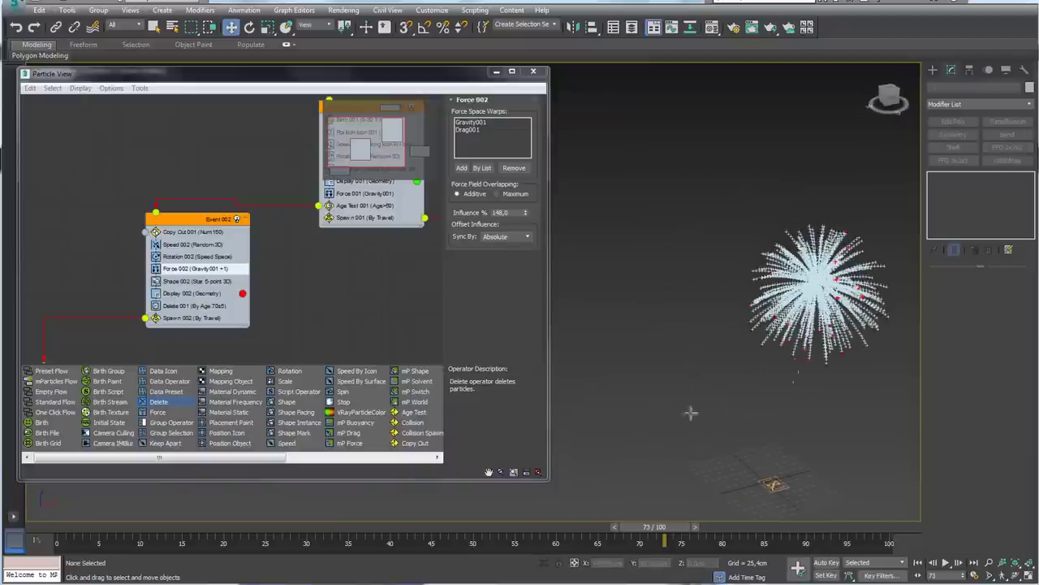
- Select PF Source 001 and extend Birth 001's emission to frames 0–100
click(697, 403)
alt+middle_drag(760, 376, 806, 355)
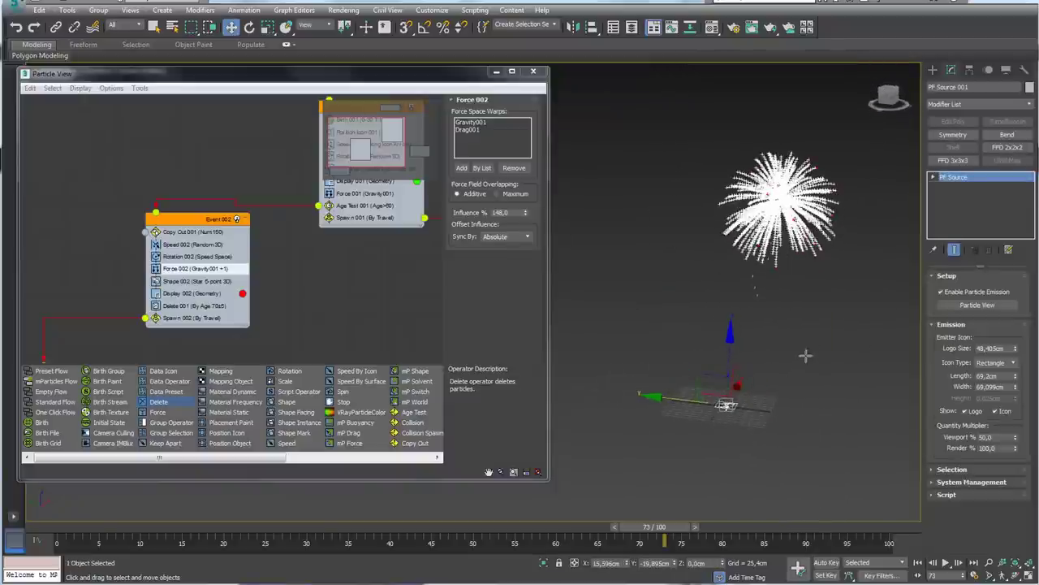
mouse_move(397, 256)
middle_down()
mouse_move(320, 301)
mouse_move(360, 237)
mouse_move(309, 243)
middle_up()
scroll(246, 232, up, 2)
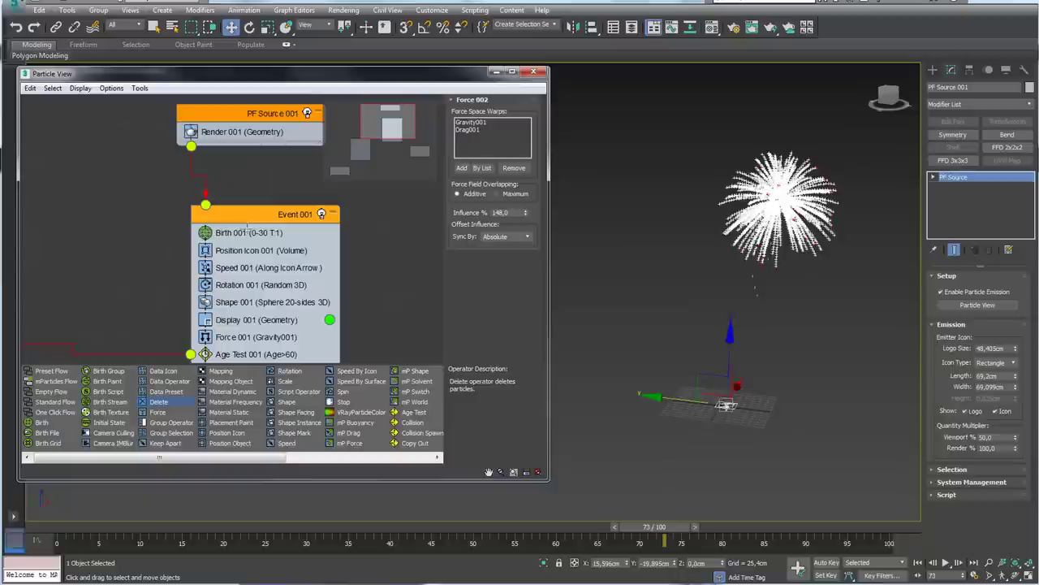
click(246, 232)
middle_drag(376, 250, 293, 270)
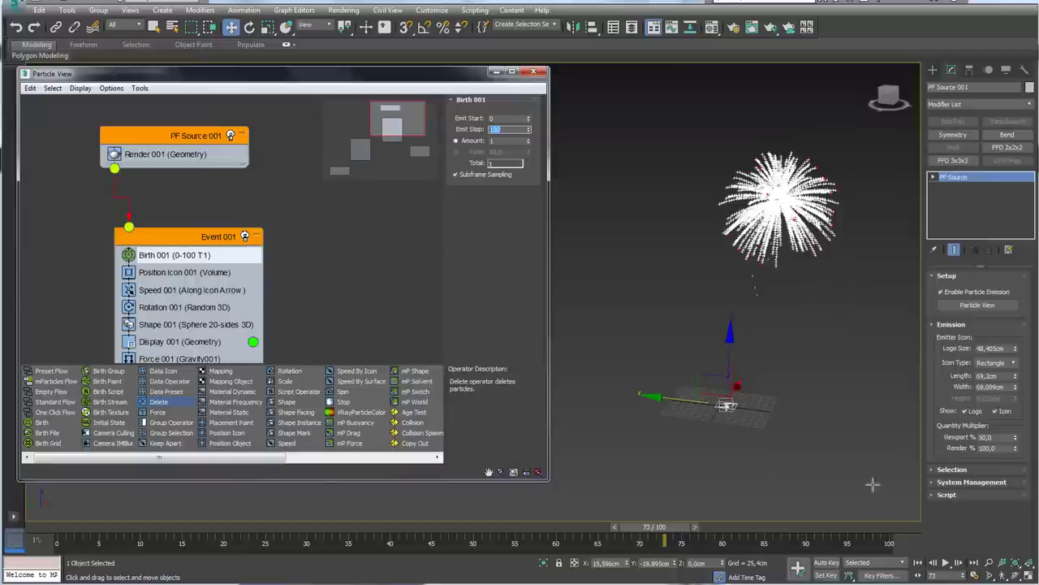
- Set the Time Configuration End Time to 200 frames
click(974, 574)
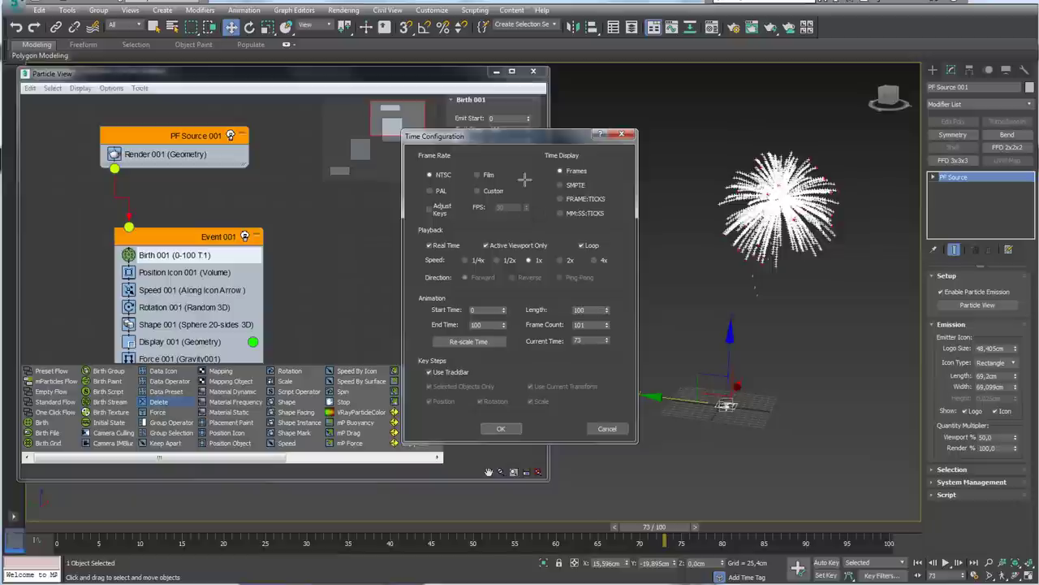
drag(524, 138, 724, 116)
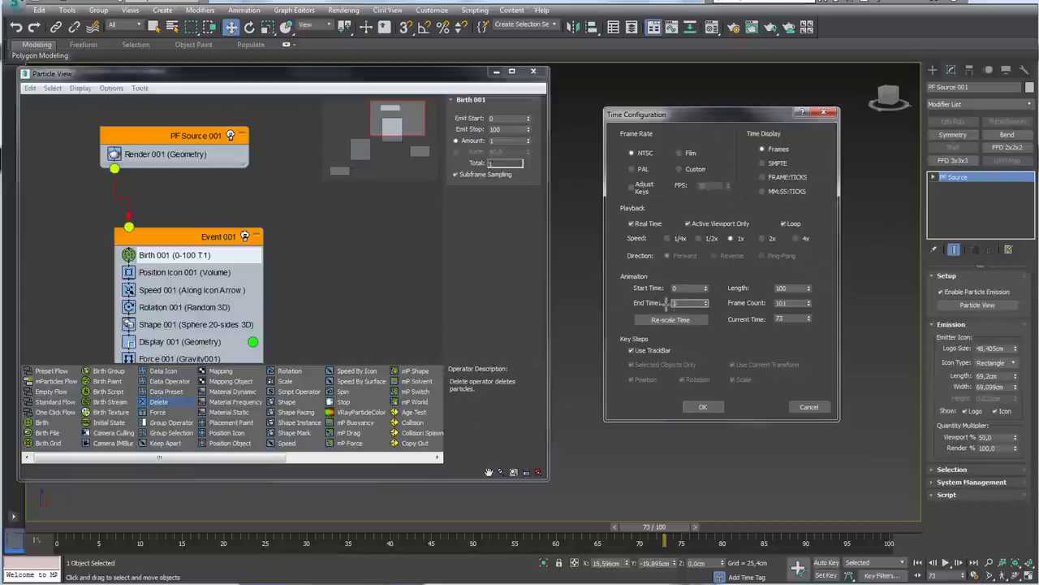
text(200)
click(703, 406)
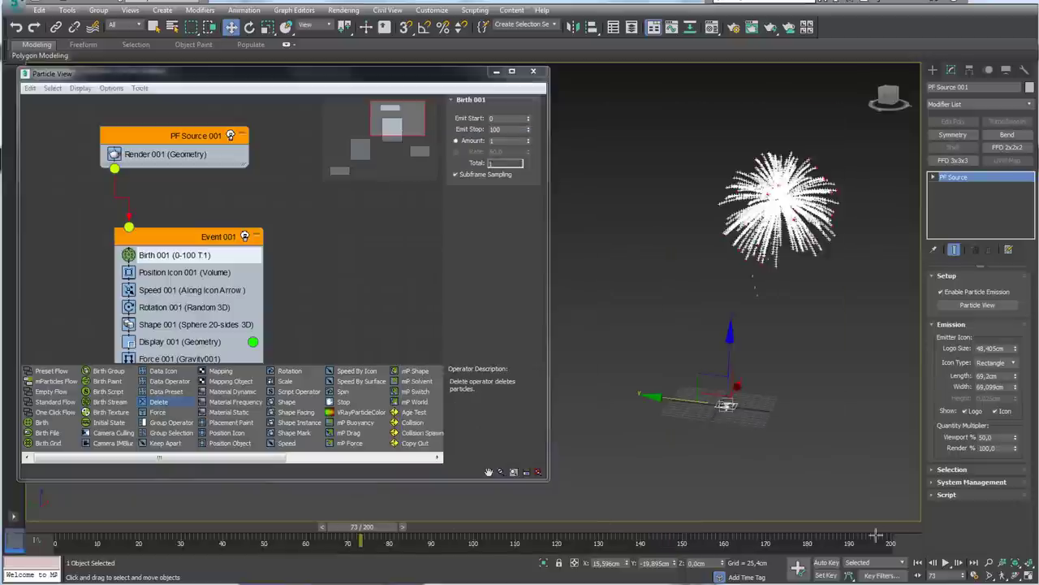
- Set Birth 001's emission Amount to 7 particles
click(510, 140)
text(7)
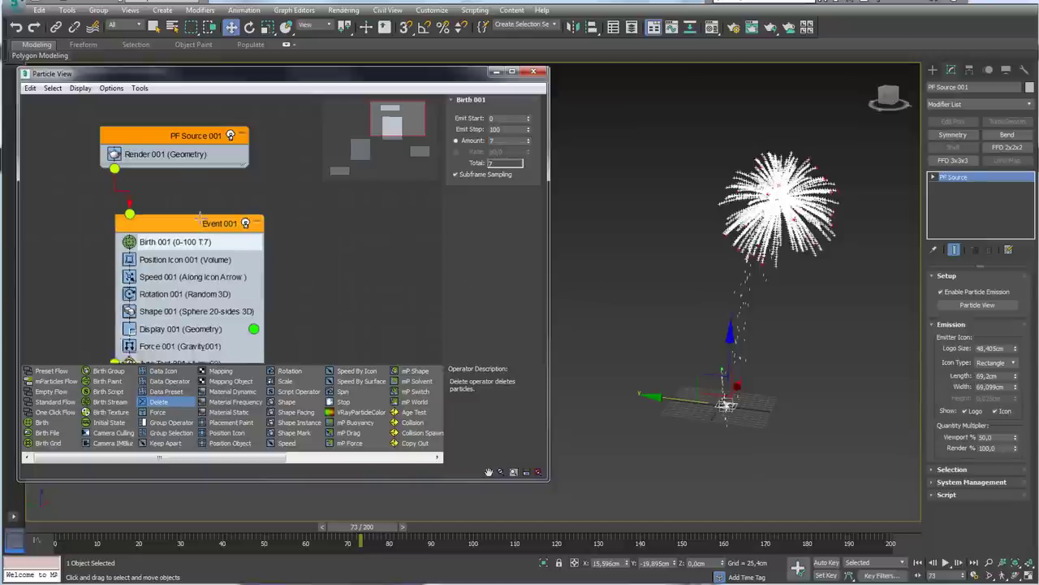
drag(197, 239, 212, 224)
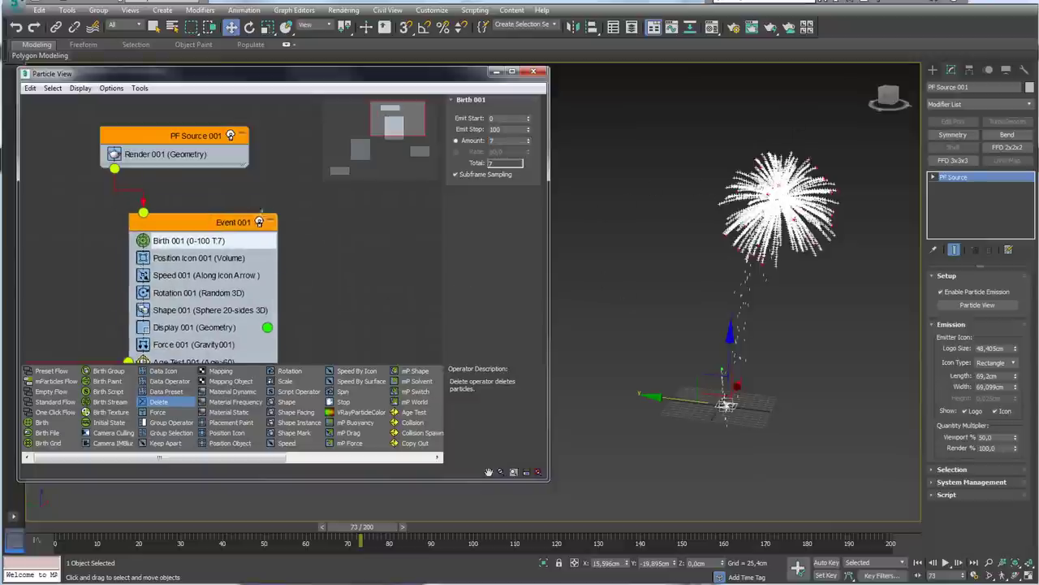
drag(261, 210, 277, 196)
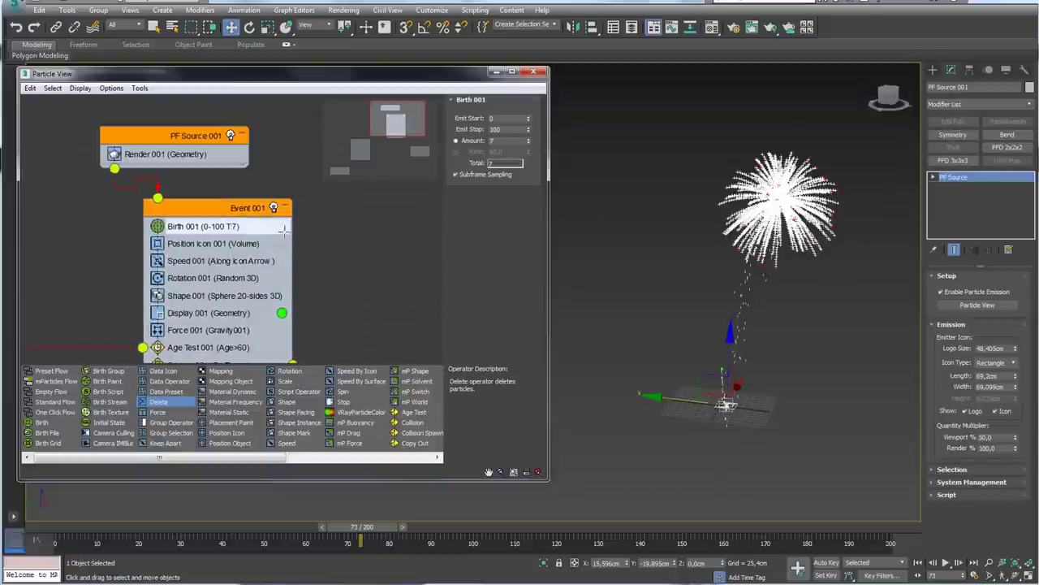
- Give Speed 001 a speed Variation of 25,0cm
click(205, 260)
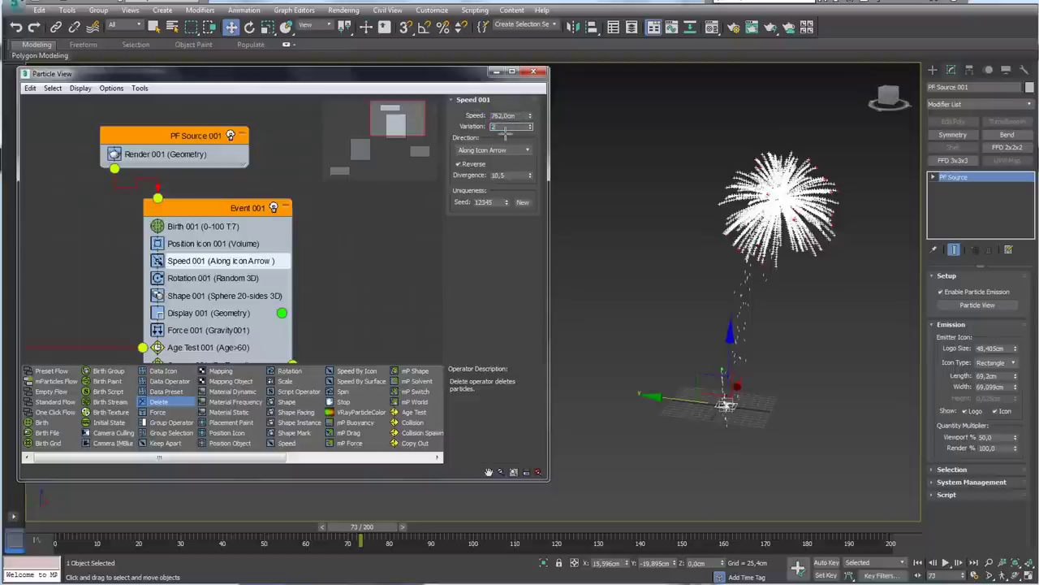
text(5)
key(Return)
middle_drag(683, 387, 654, 415)
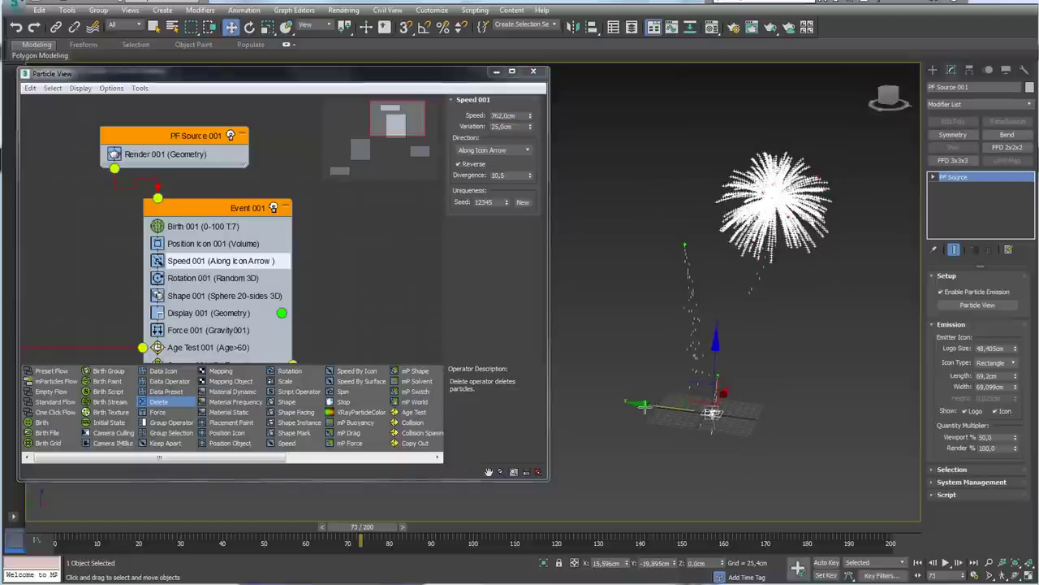
- Close Particle View, clear the selection, and play the fireworks from frame 0
click(496, 71)
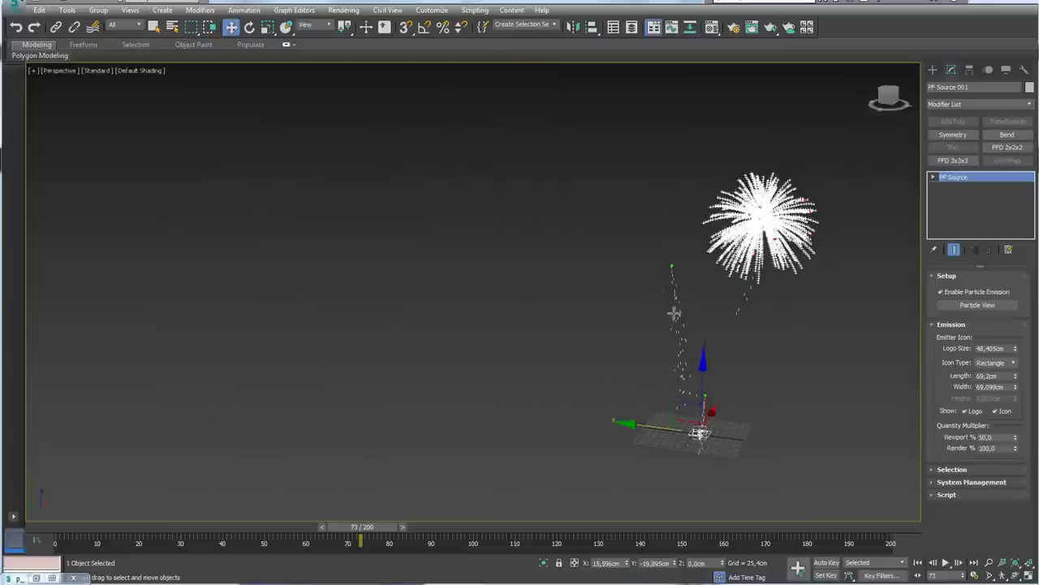
middle_drag(673, 320, 484, 325)
click(809, 462)
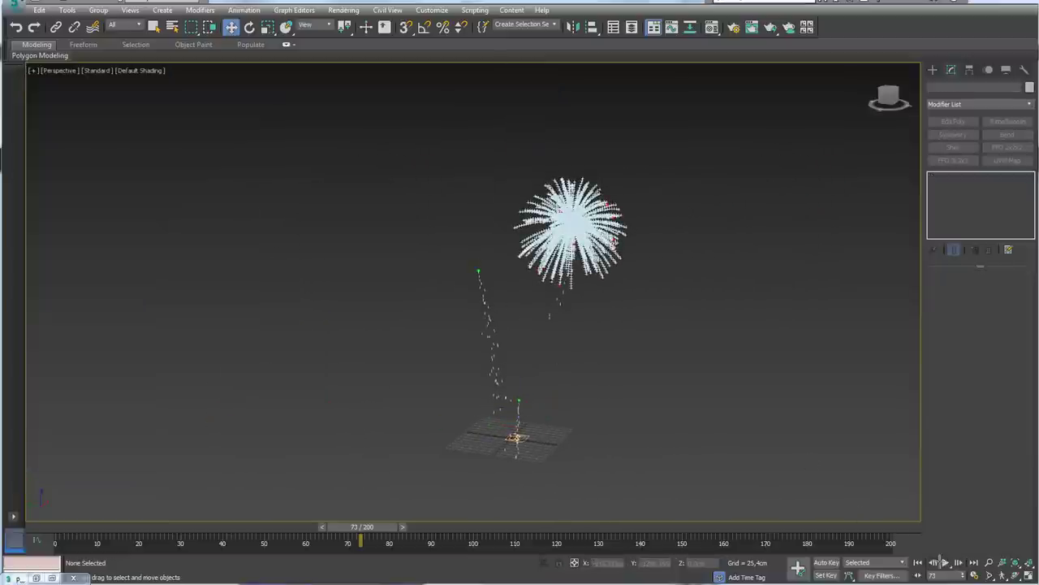
click(59, 524)
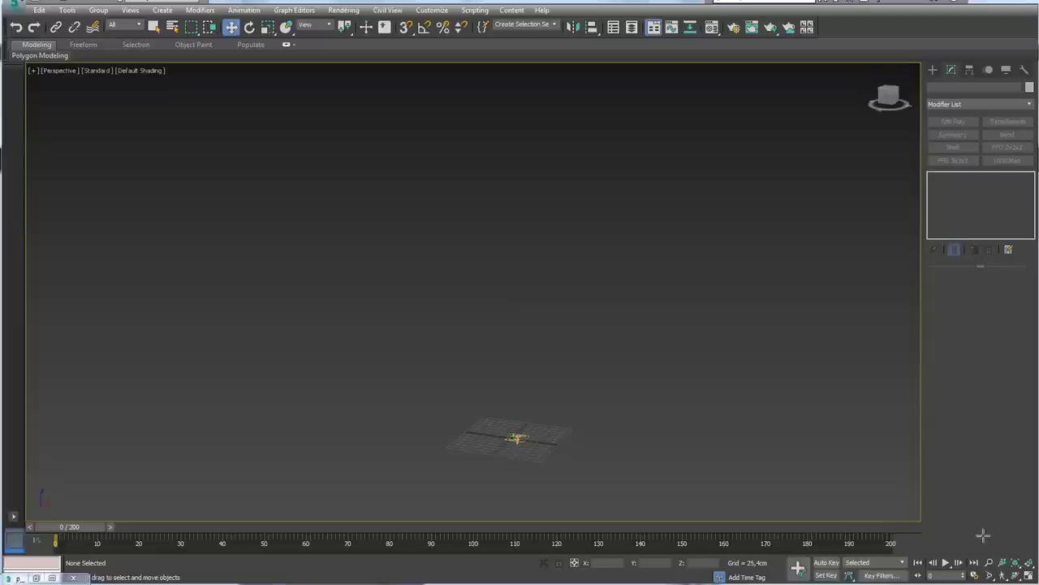
click(944, 561)
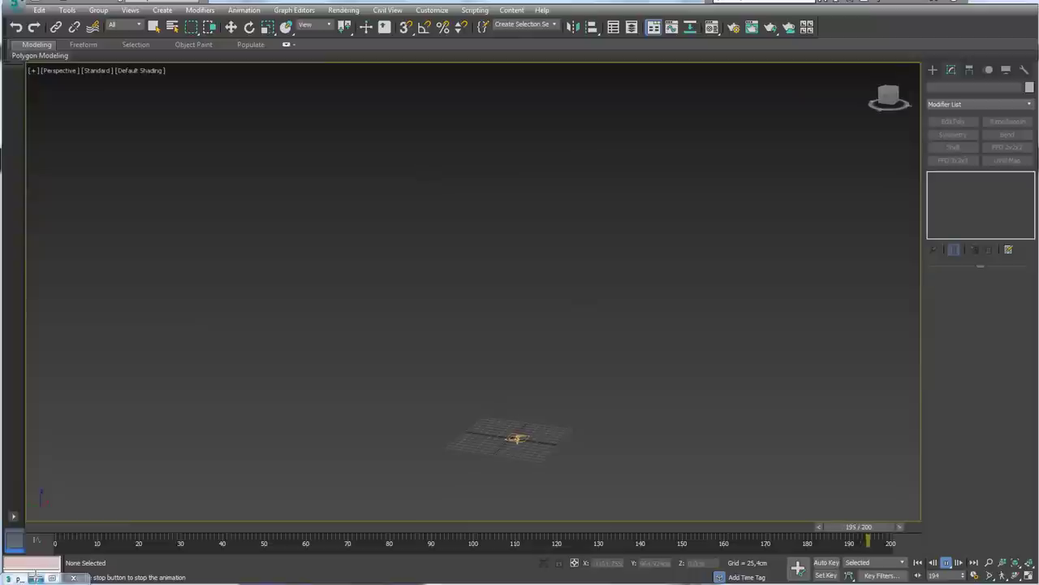
- Reopen Particle View with 6 to review the event graph, then close it
key(6)
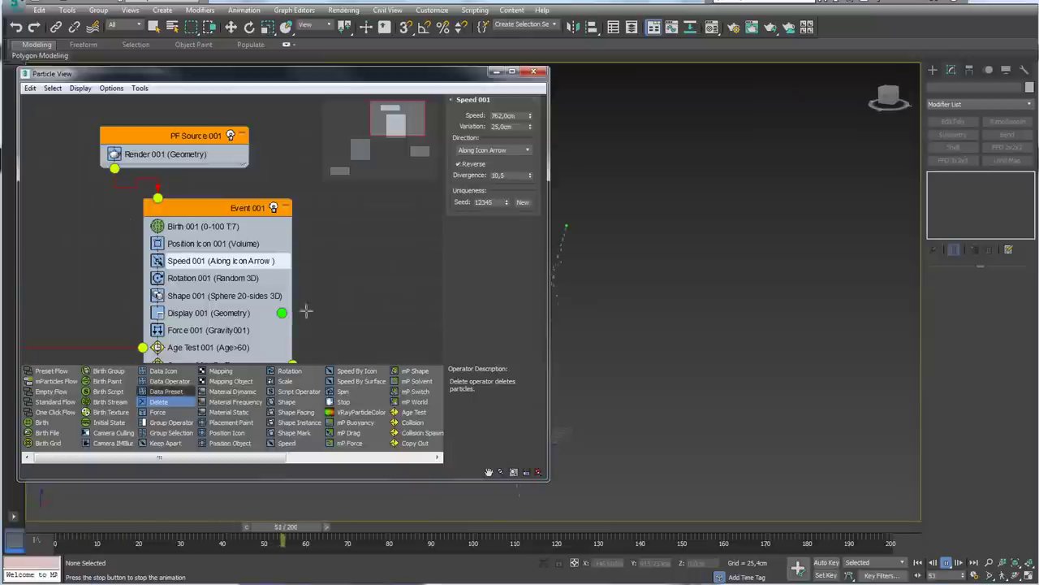
scroll(361, 274, down, 2)
scroll(361, 288, down, 2)
scroll(345, 252, down, 2)
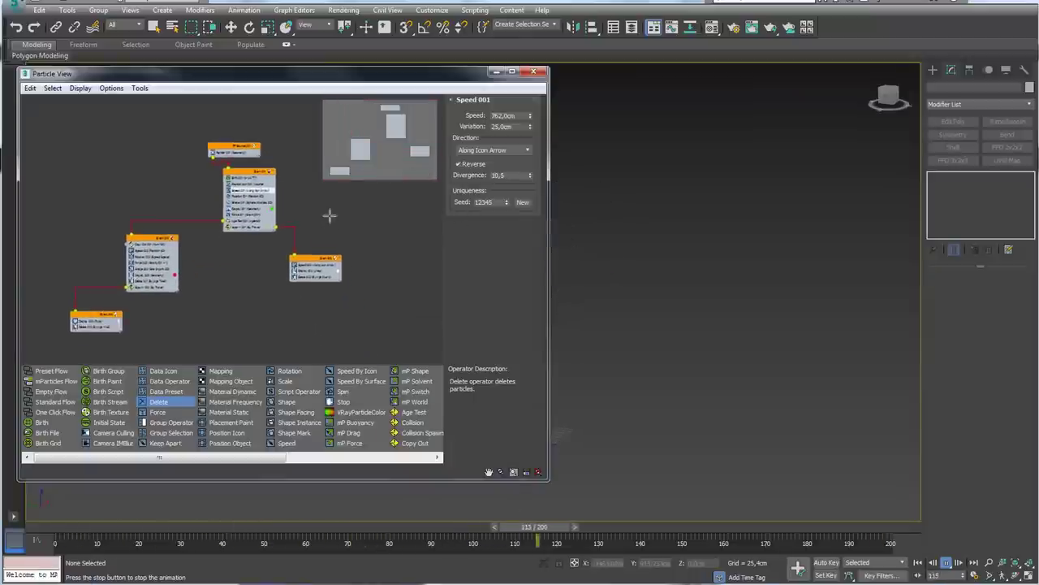
scroll(341, 214, down, 2)
drag(243, 73, 289, 96)
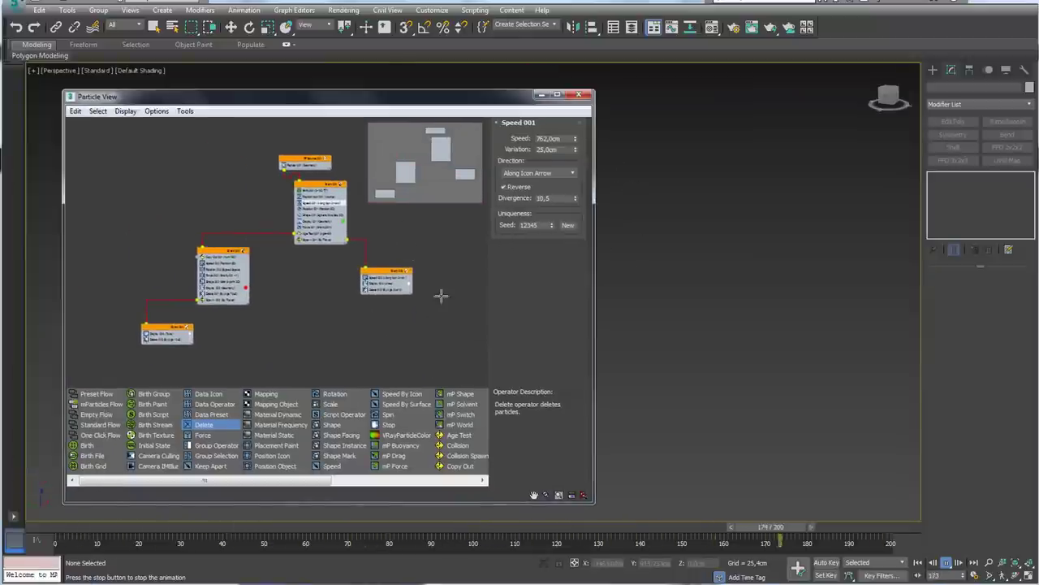
drag(129, 139, 438, 373)
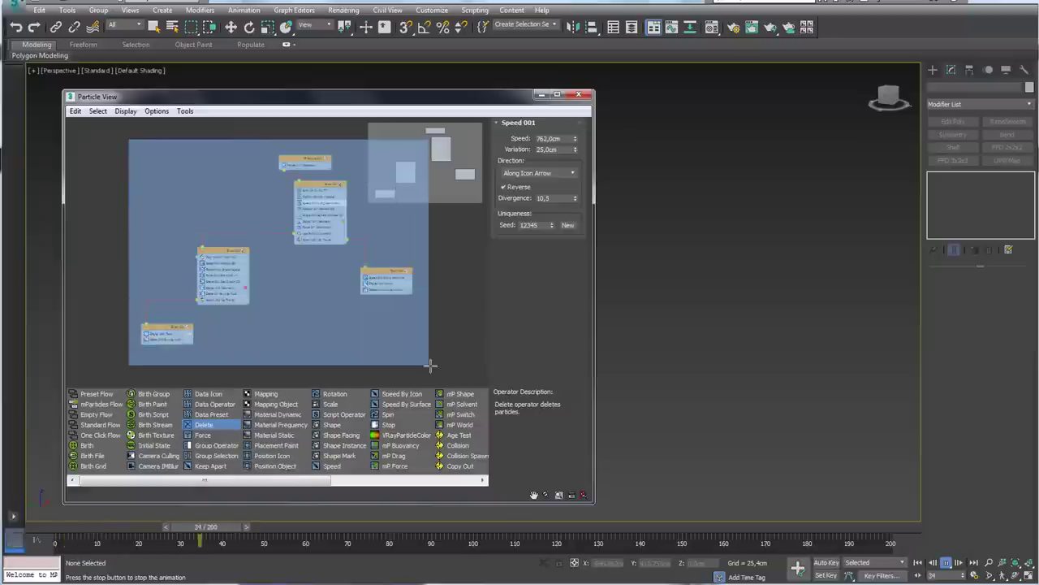
click(339, 292)
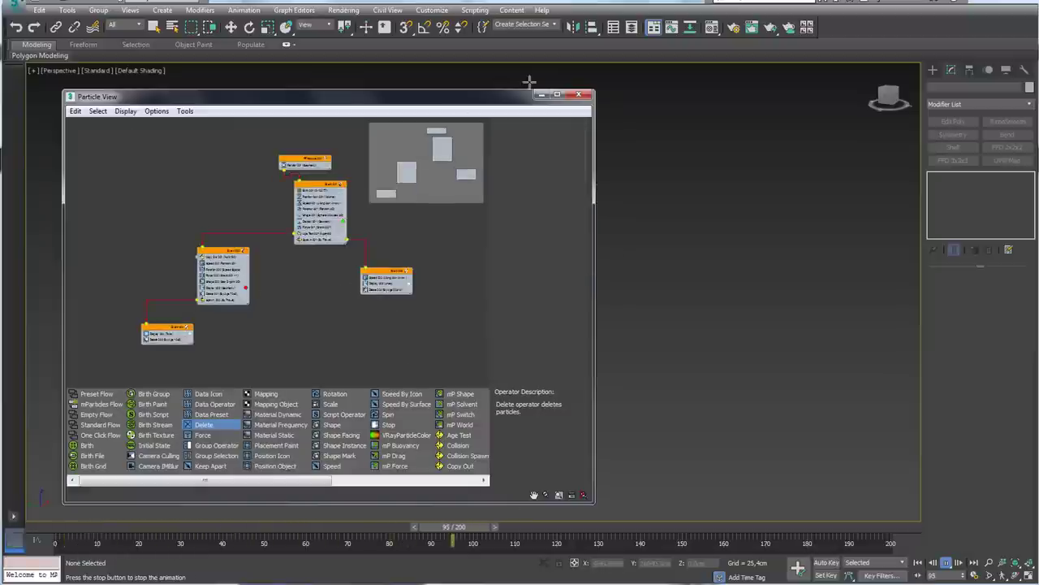
click(540, 95)
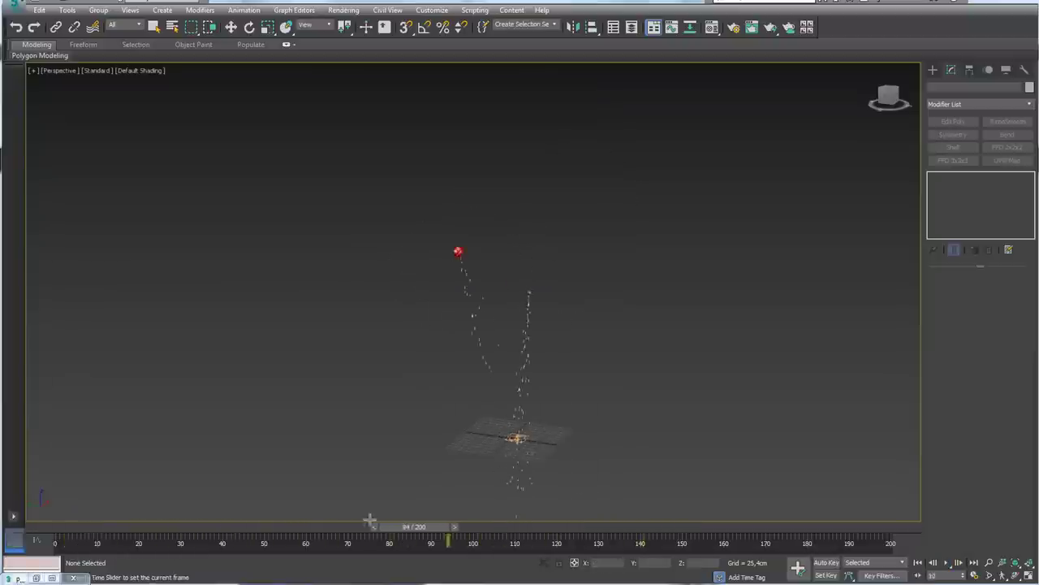
- Stop the animation at frame 70 and zoom in on the red star burst
key(w)
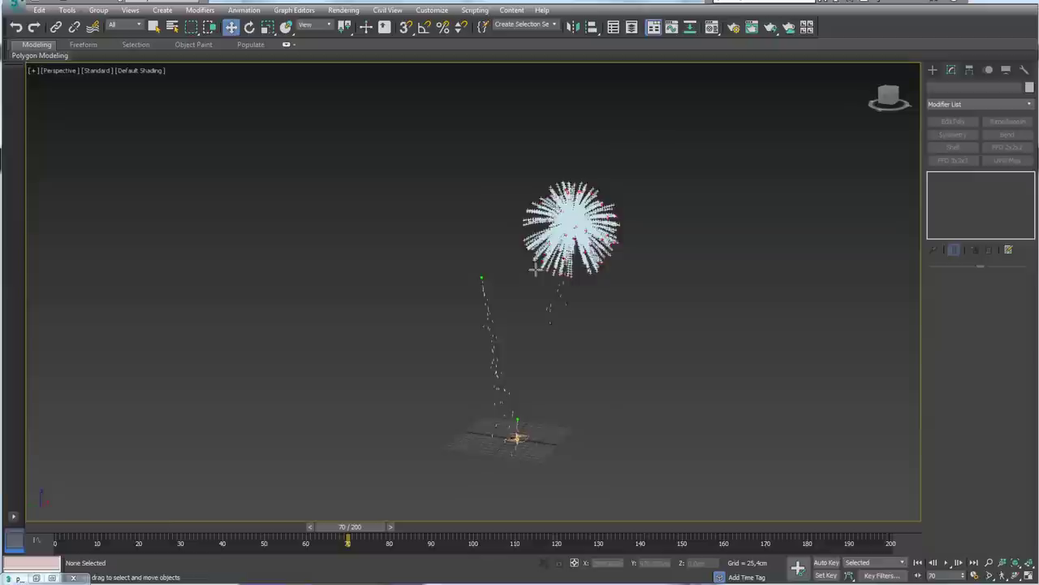
scroll(568, 284, up, 3)
scroll(682, 243, up, 3)
middle_drag(698, 266, 607, 288)
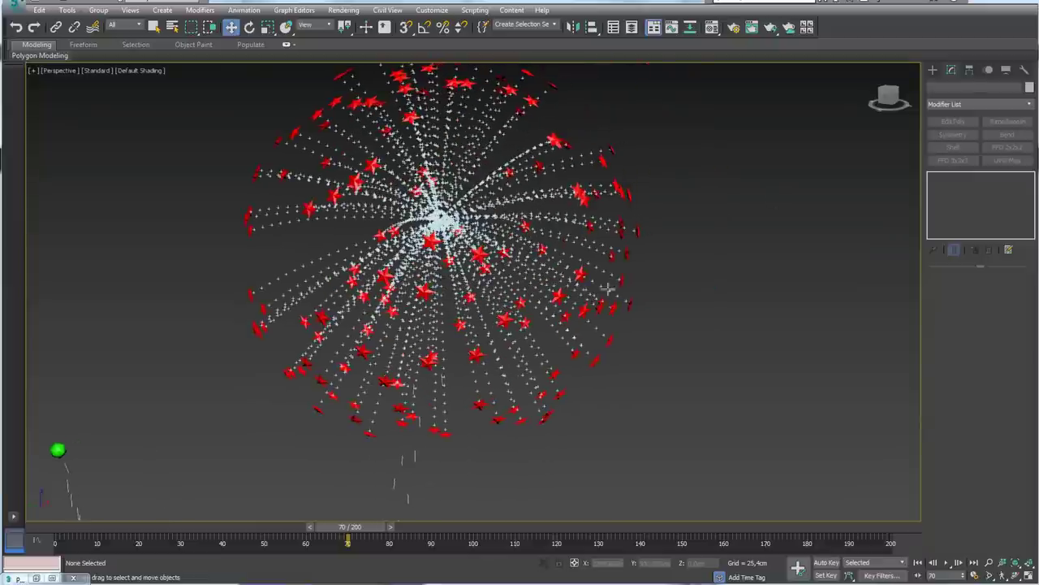
- Draw a Teapot001 standard primitive to the right of the fireworks, then reopen Particle View
click(936, 71)
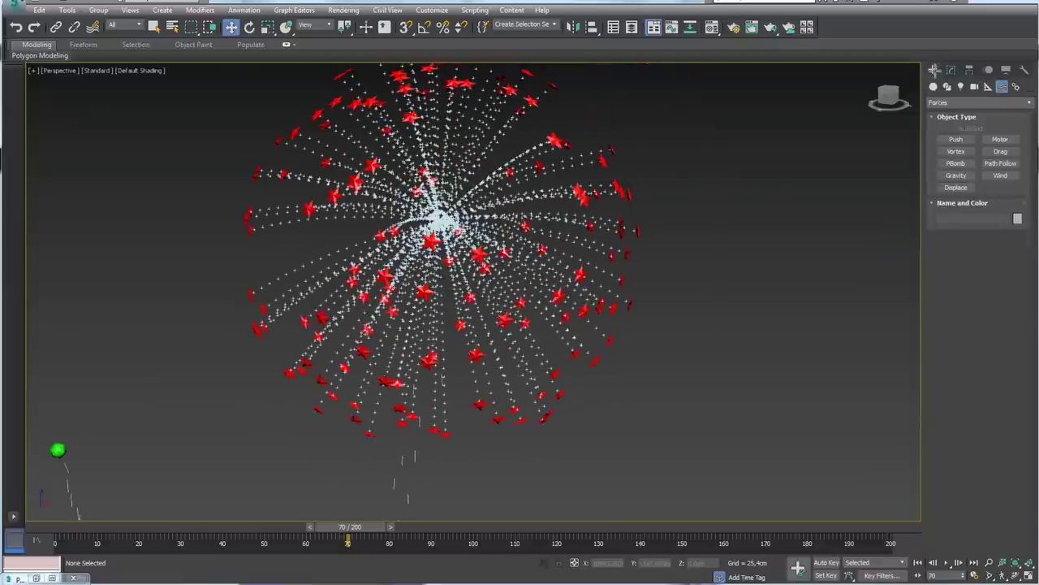
click(933, 86)
click(939, 104)
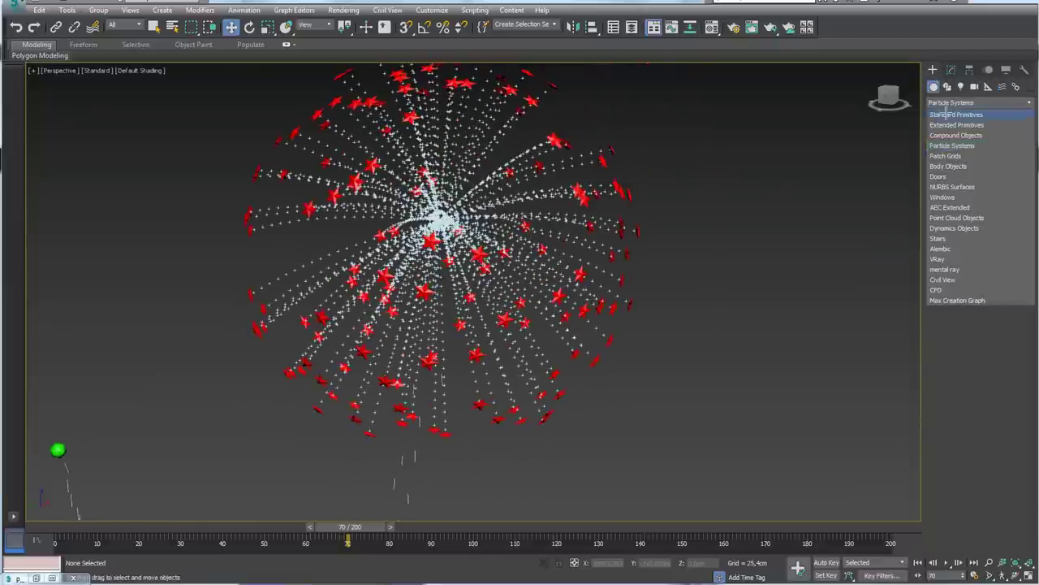
click(954, 112)
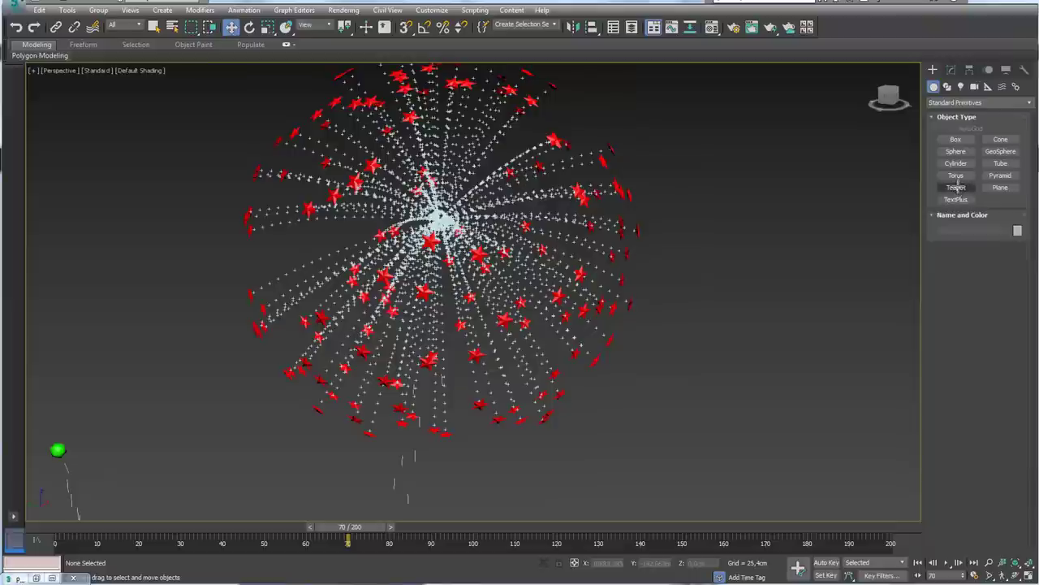
click(956, 186)
drag(629, 414, 642, 438)
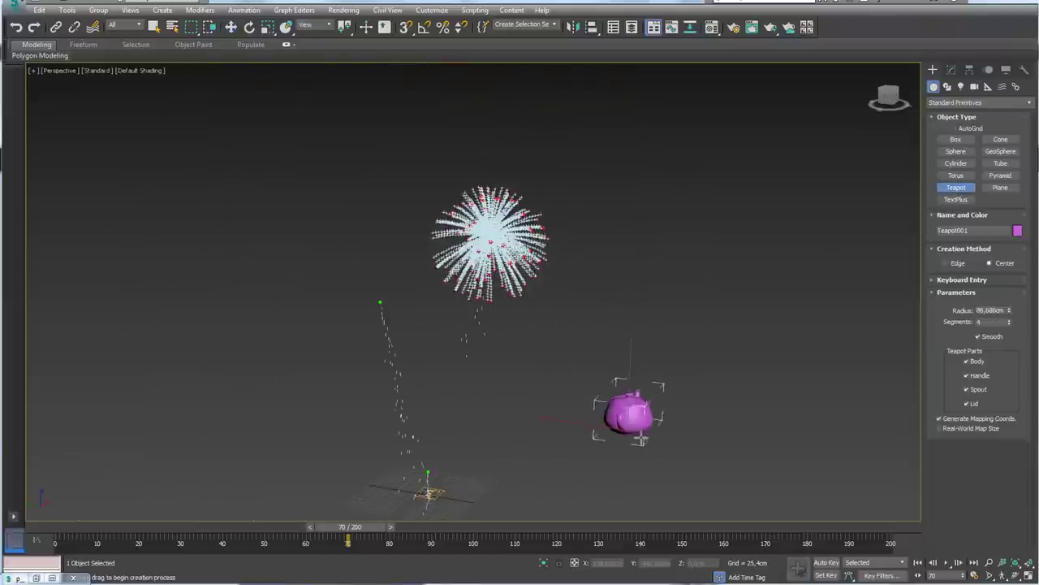
key(w)
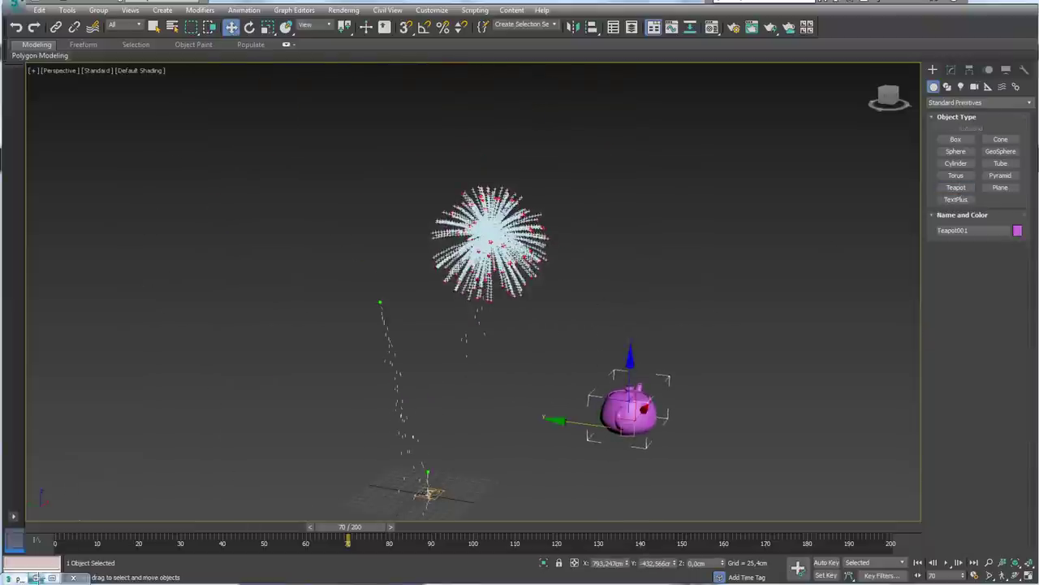
key(6)
middle_drag(410, 301, 314, 302)
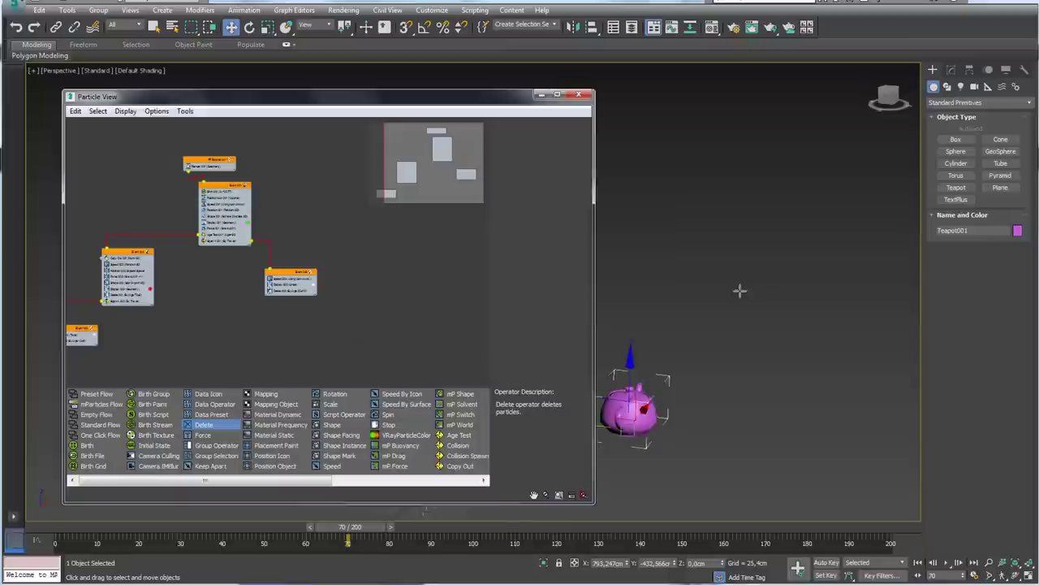
- Frame Event 002 in Particle View and drop a Shape Instance operator onto Shape 002, replacing the star shape
middle_drag(738, 290, 830, 285)
middle_drag(701, 354, 640, 378)
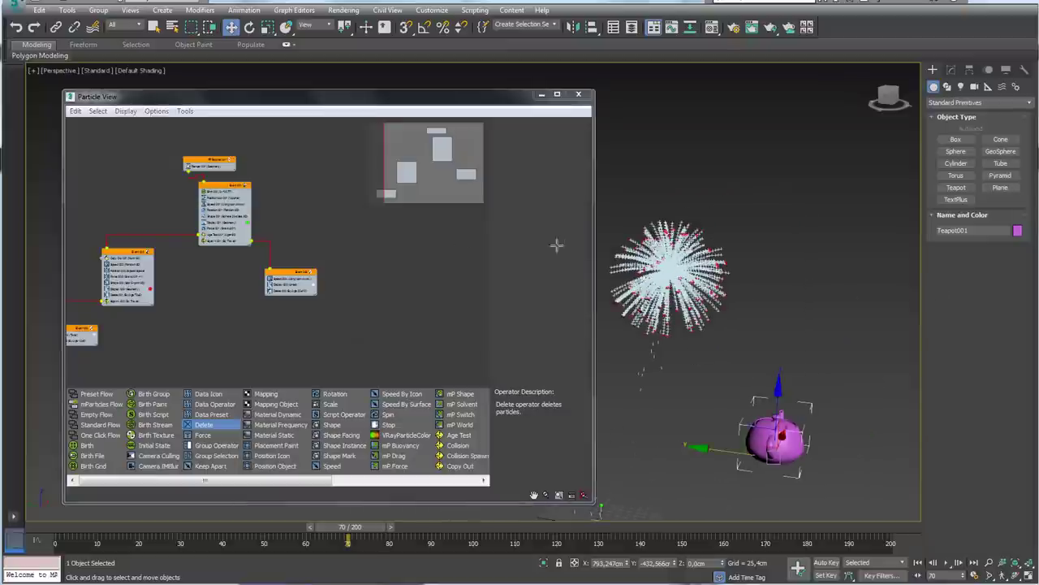
drag(140, 235, 209, 277)
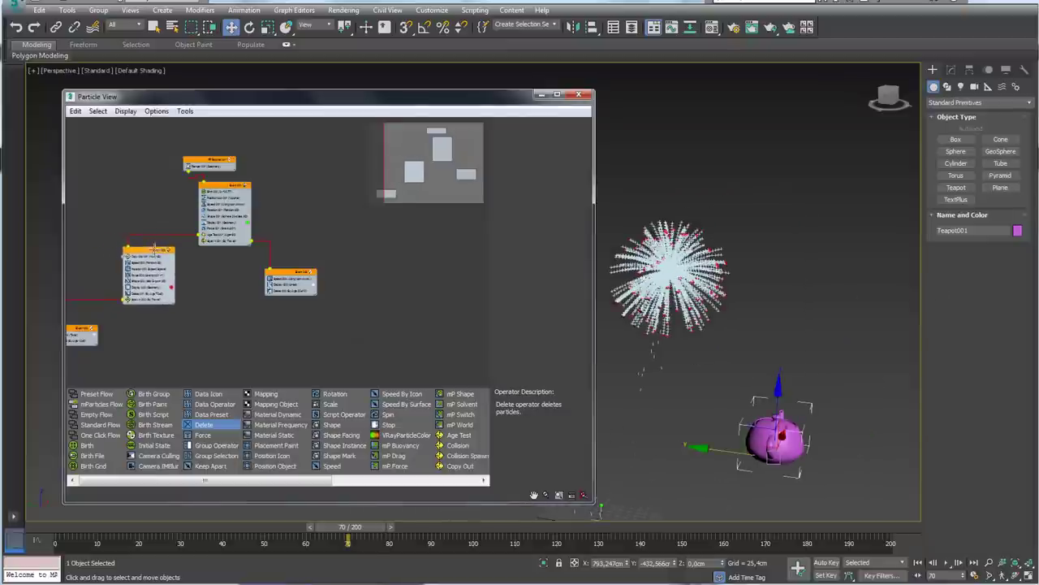
scroll(415, 251, up, 2)
scroll(406, 278, up, 2)
scroll(403, 295, up, 2)
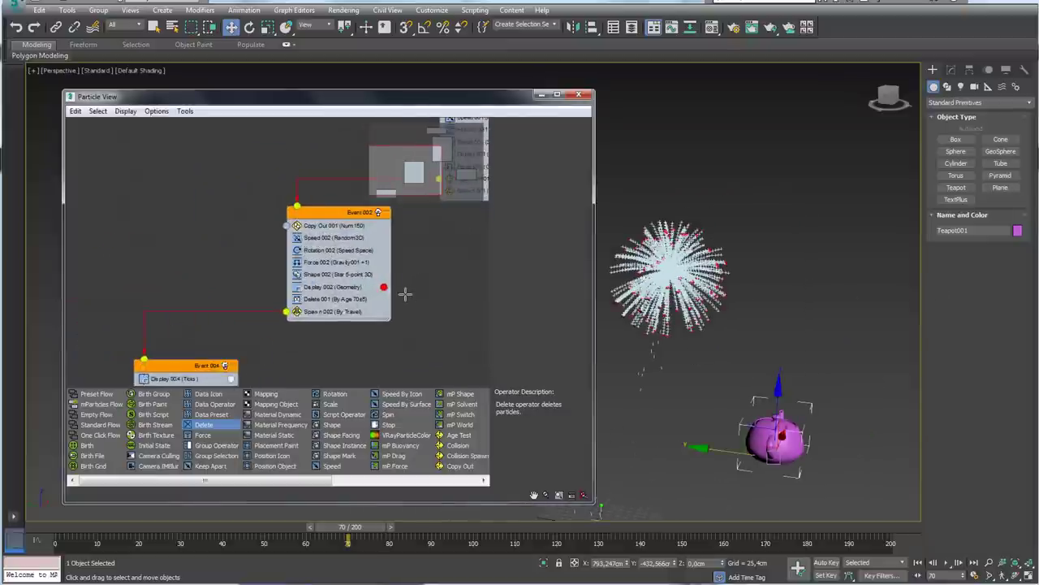
scroll(405, 304, up, 2)
middle_drag(405, 304, 246, 307)
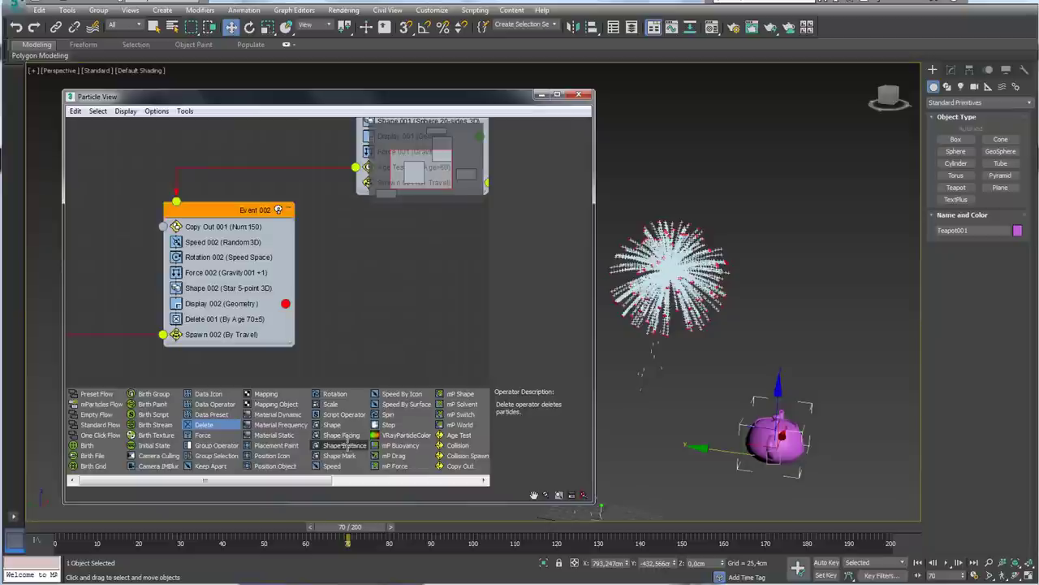
drag(344, 445, 259, 355)
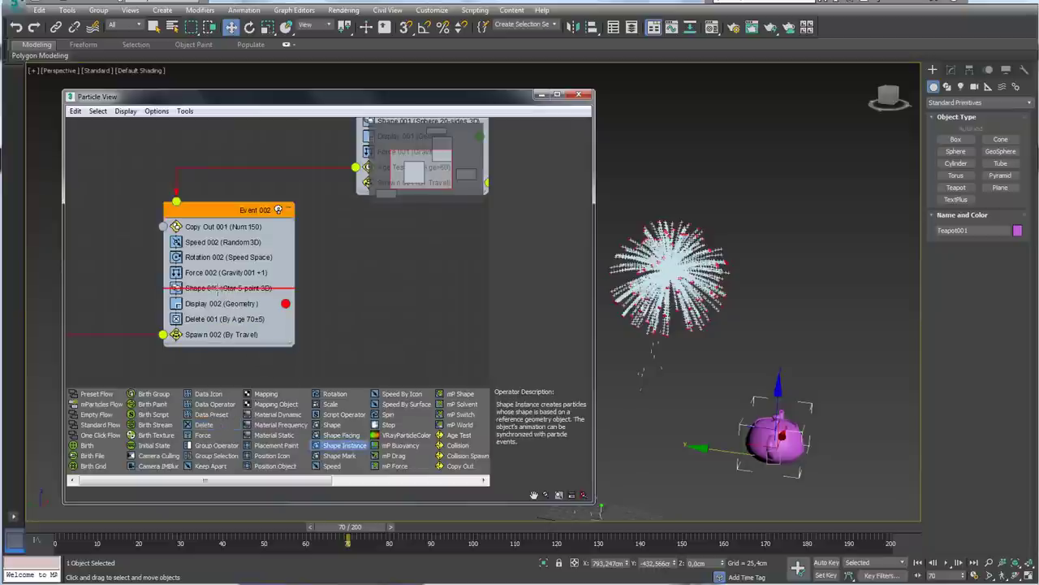
drag(217, 289, 220, 288)
- Assign Teapot001 as the geometry for Event 002's Shape Instance 001 operator
click(211, 288)
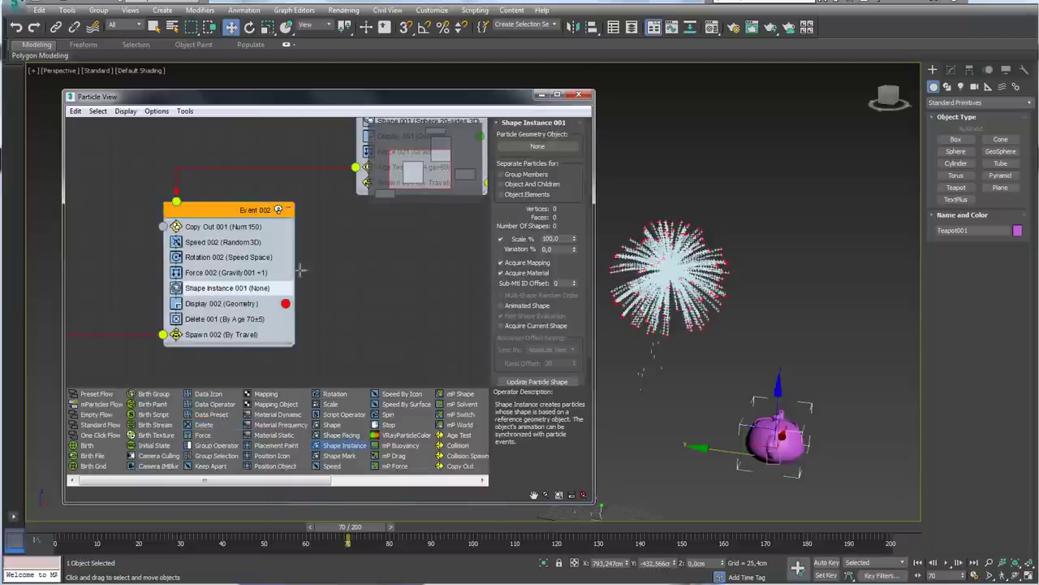
click(536, 145)
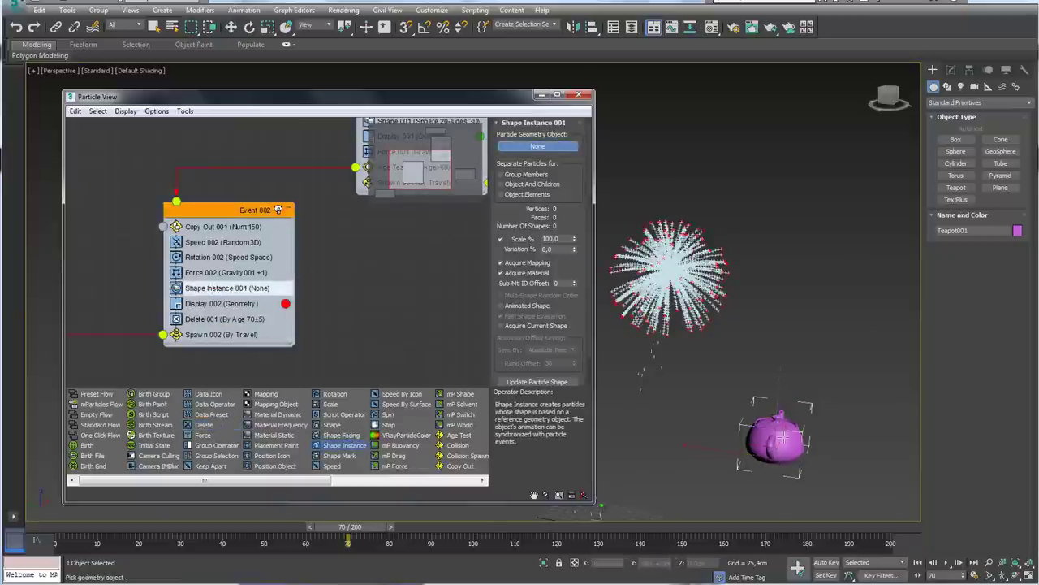
click(784, 436)
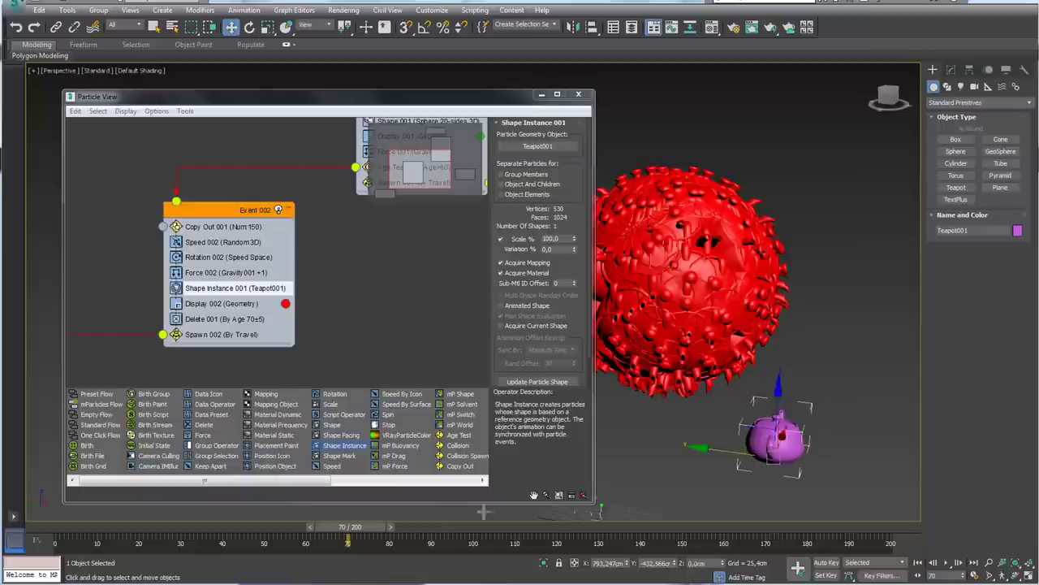
mouse_move(349, 527)
mouse_down()
mouse_move(329, 527)
mouse_move(362, 503)
mouse_up()
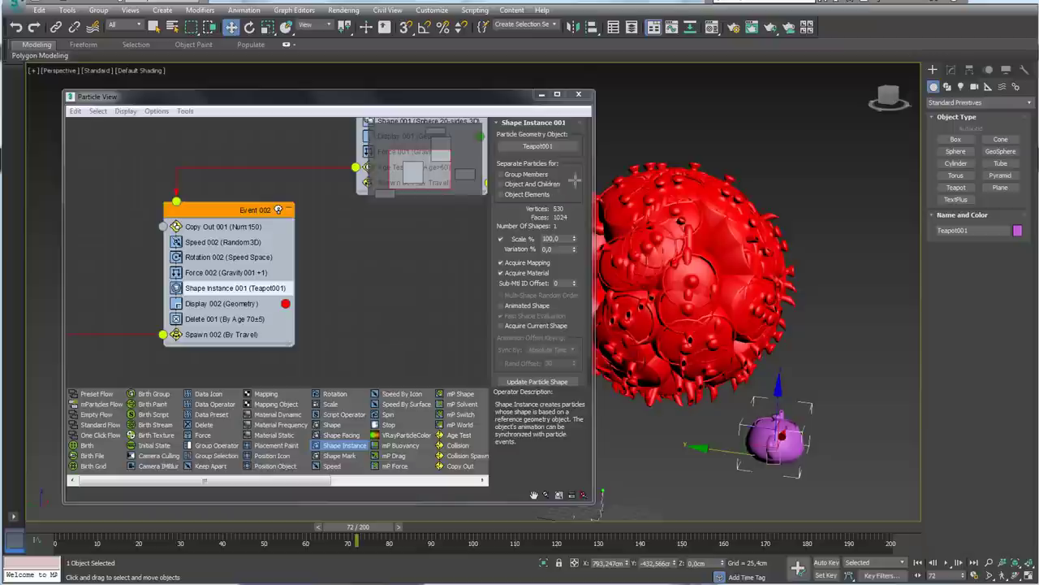
- Scale the teapot particles down to roughly 5–6 percent
drag(574, 238, 588, 297)
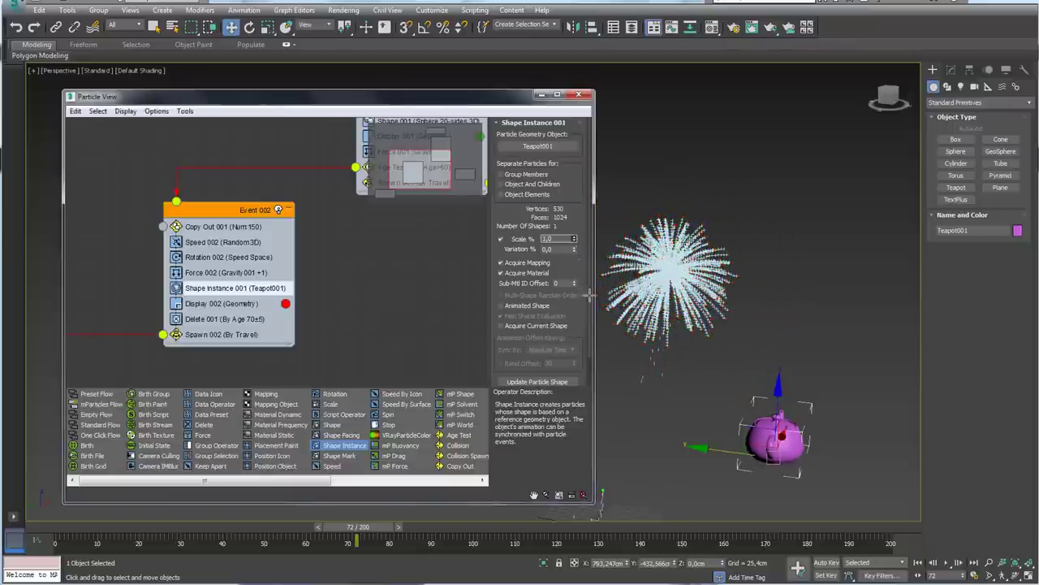
scroll(674, 276, up, 3)
scroll(715, 267, up, 3)
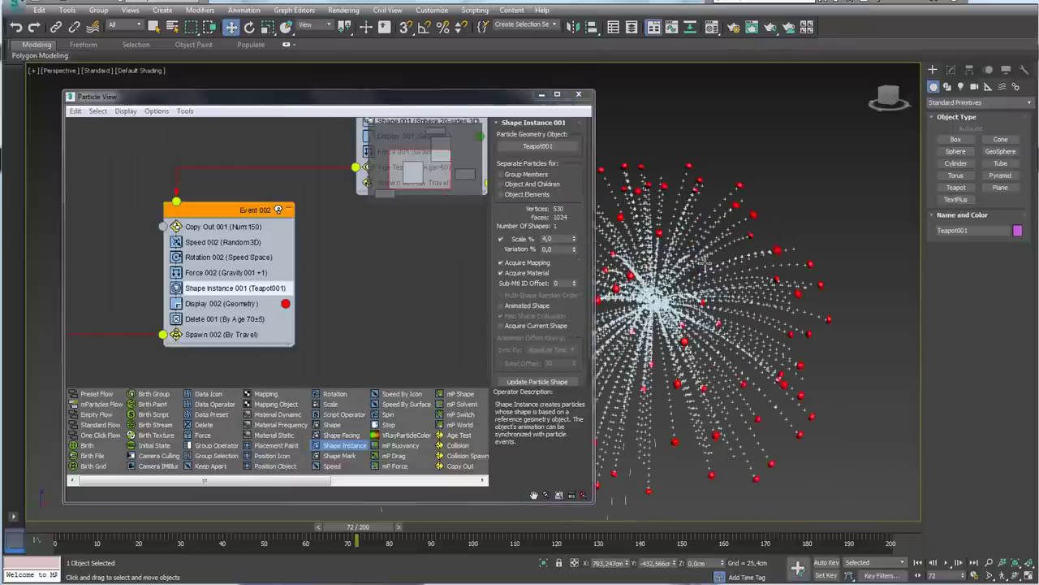
scroll(747, 260, up, 3)
scroll(761, 258, up, 3)
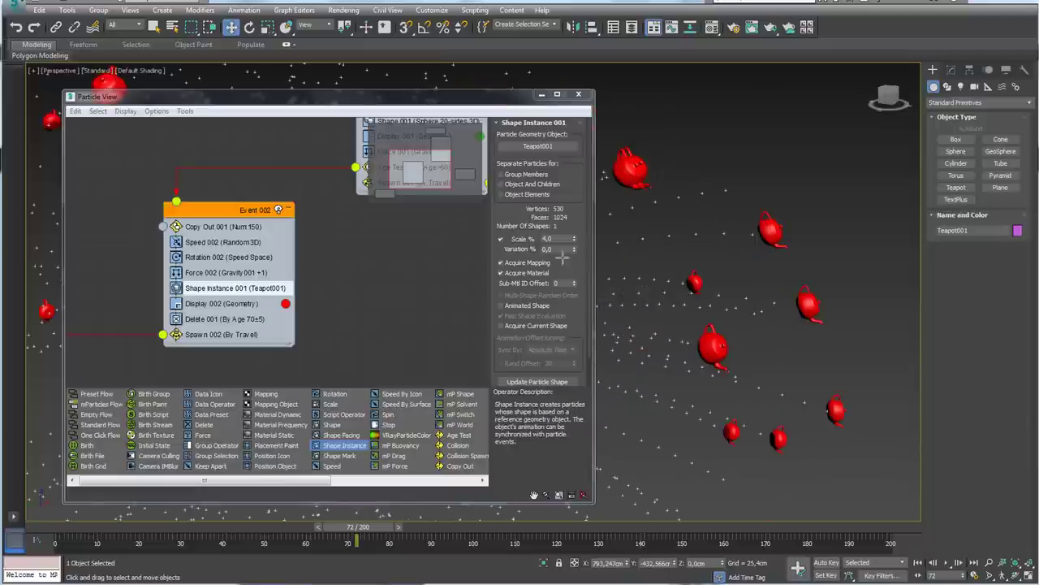
drag(574, 238, 578, 238)
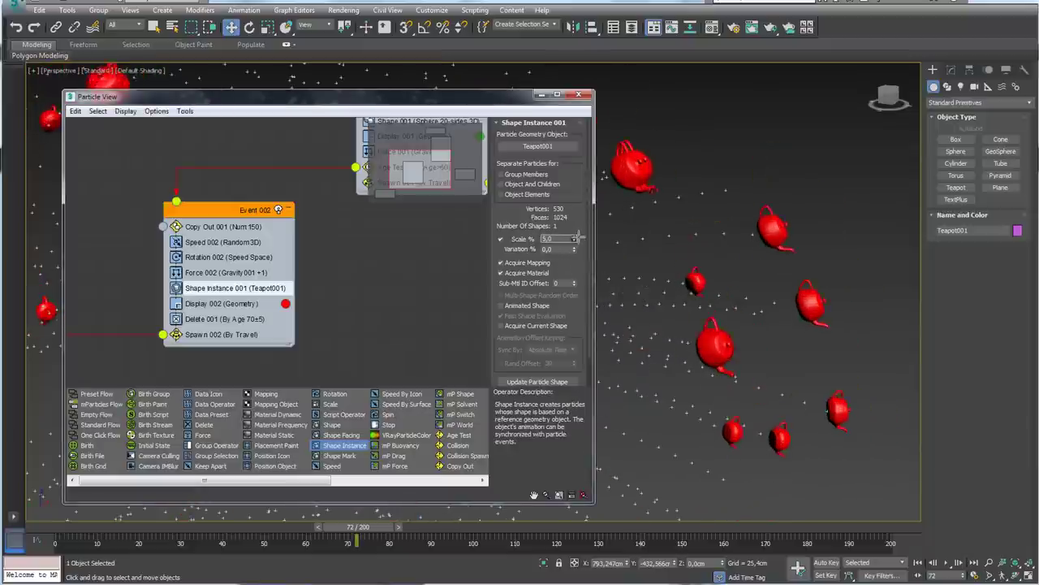
scroll(699, 272, down, 5)
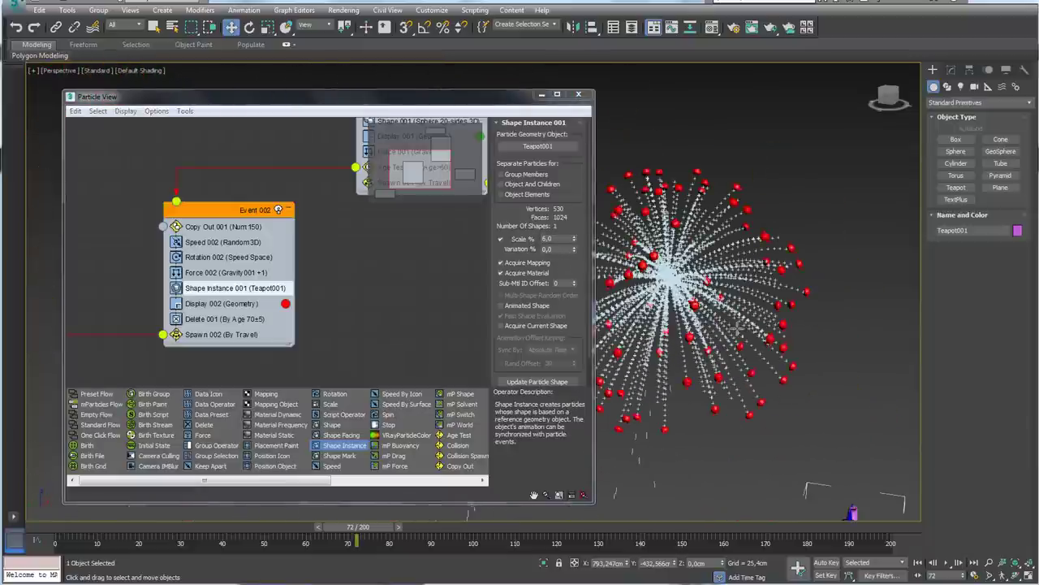
- Close Particle View and play the fireworks animation to check the teapot bursts
mouse_move(737, 326)
alt+middle_down()
mouse_move(682, 321)
mouse_move(630, 187)
alt+middle_up()
click(541, 95)
key(/)
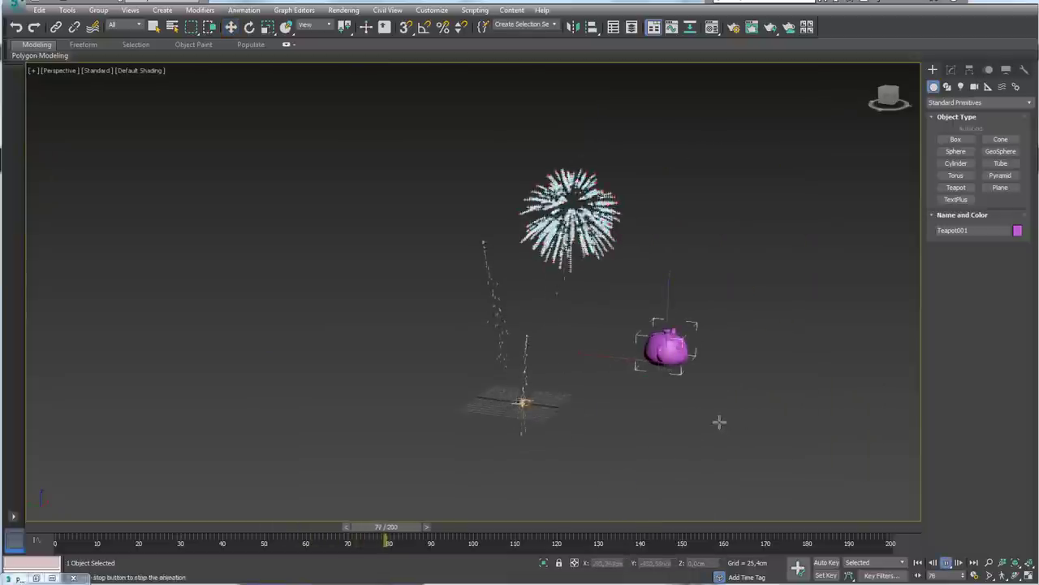